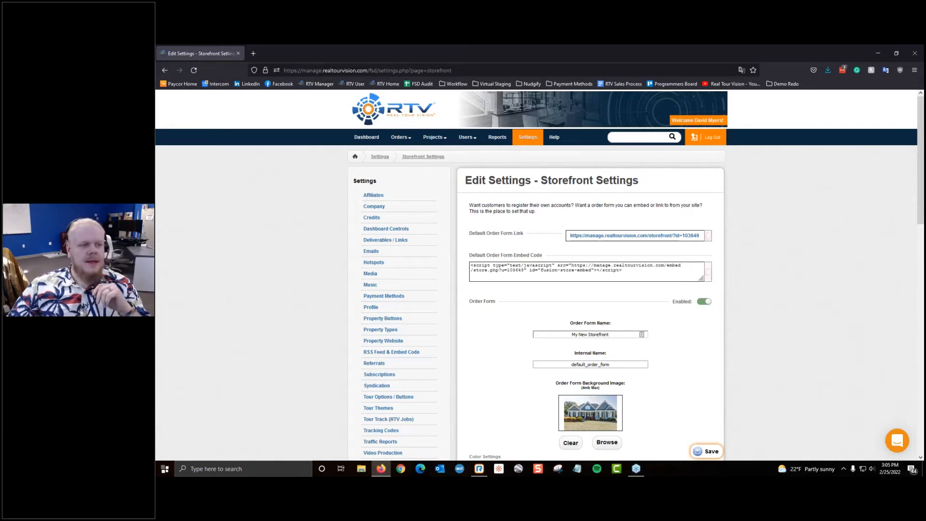
Step: In a new tab, load the BlueLaVaMedia Client Storefront from the 'orders.' address suggestion
left_click(252, 54)
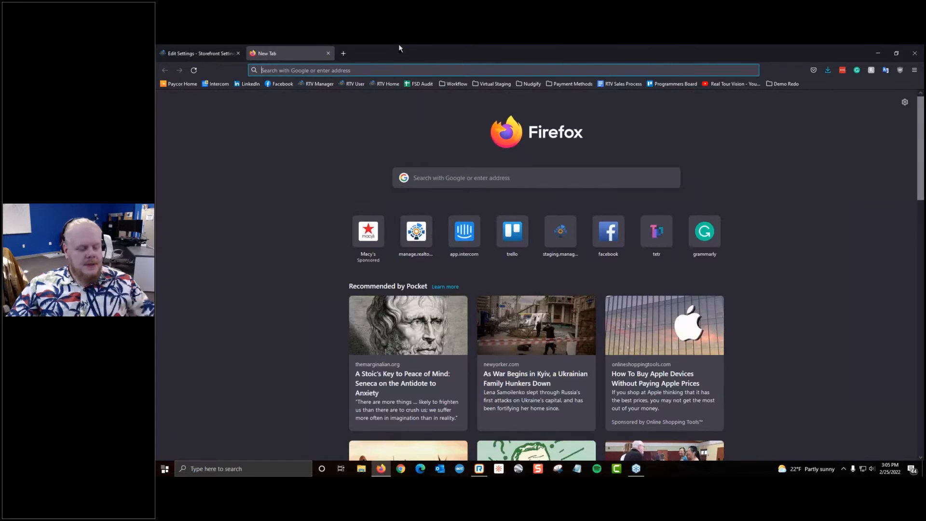
type("orders")
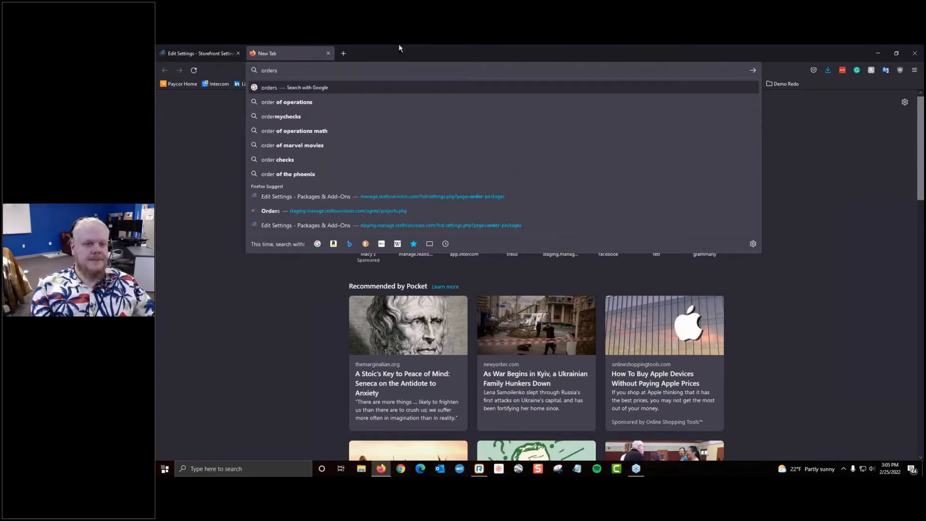
type(".")
key("Down")
key("Down")
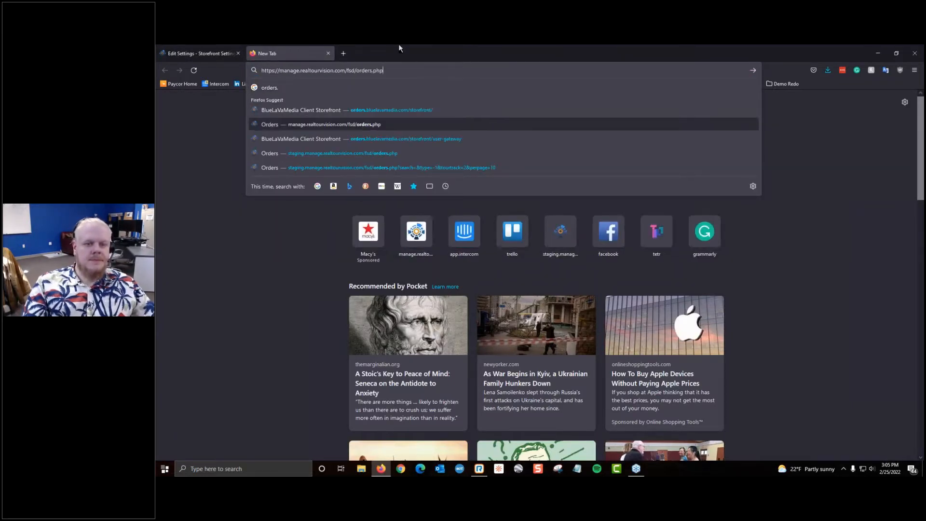
key("Up")
key("Return")
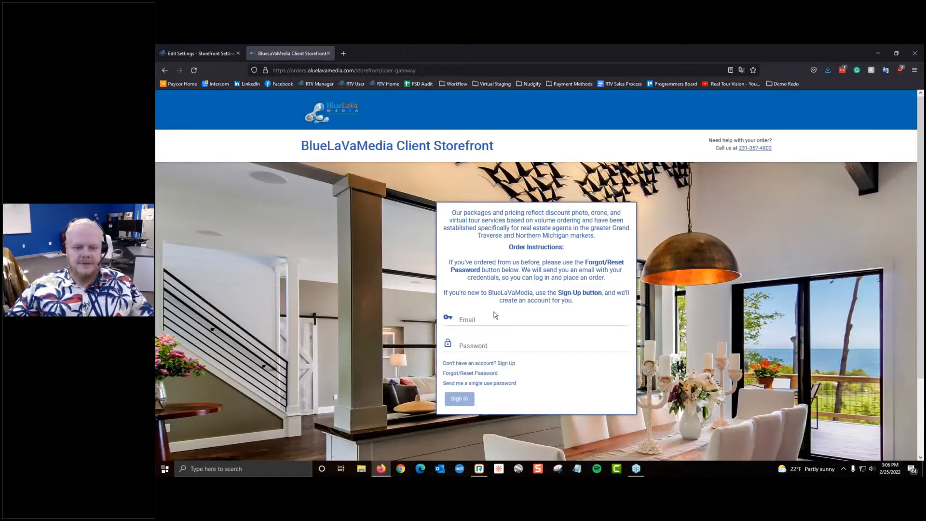
Step: Sign in to the client storefront with the account email and password, then return to Storefront Settings
left_click(498, 318)
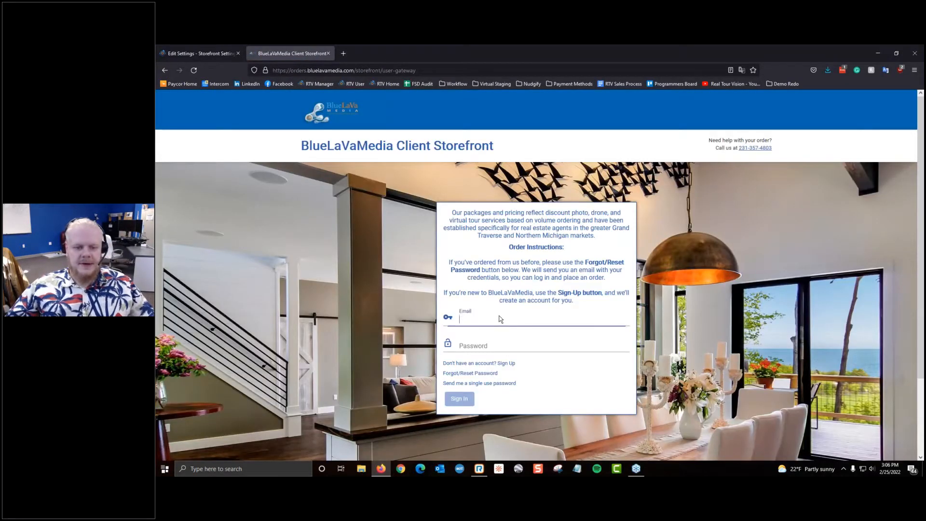
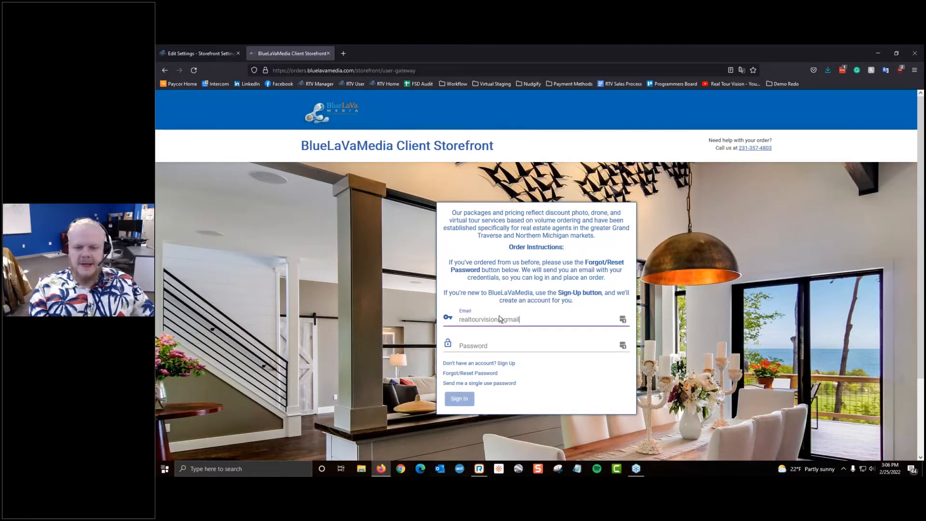
key("alt")
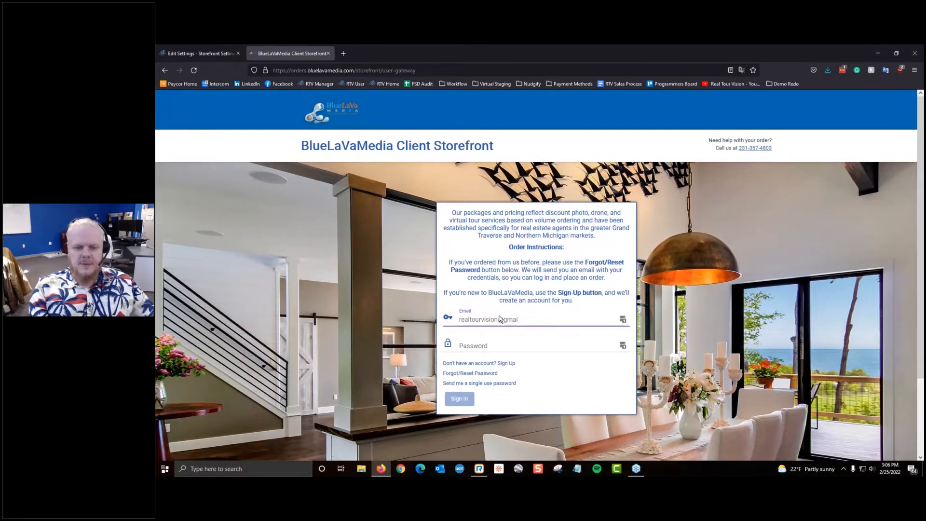
key("Tab")
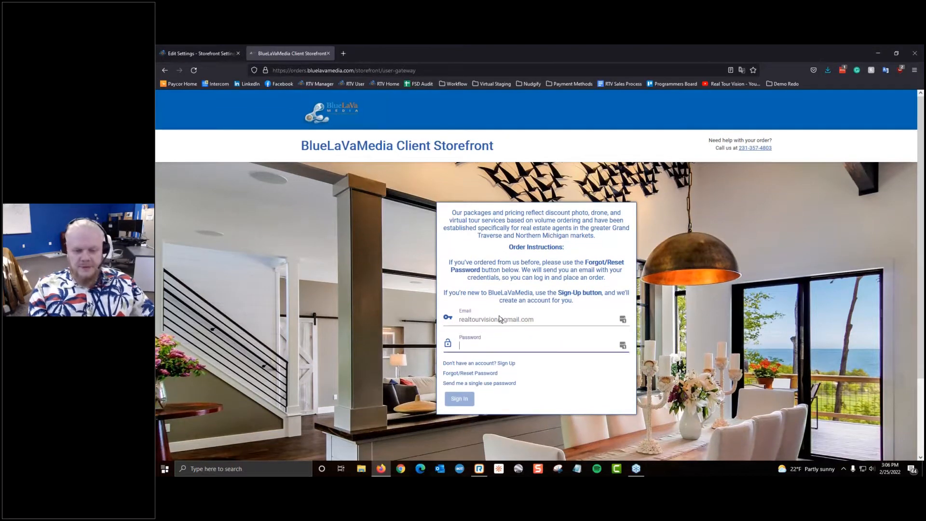
type("•••••••••")
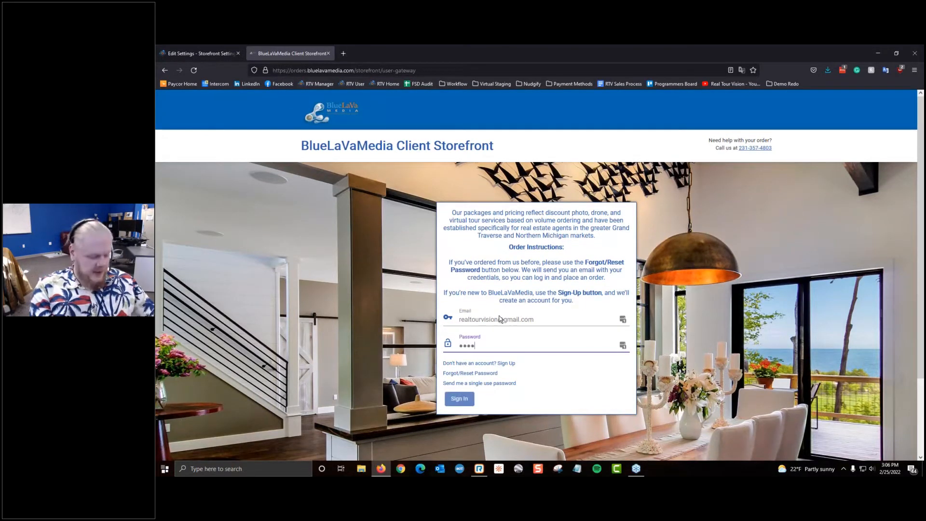
type("••")
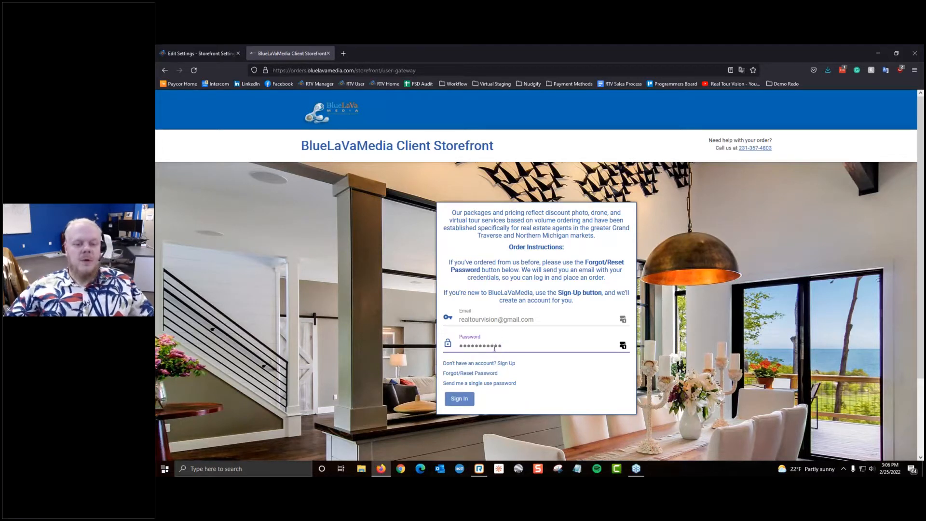
left_click(461, 398)
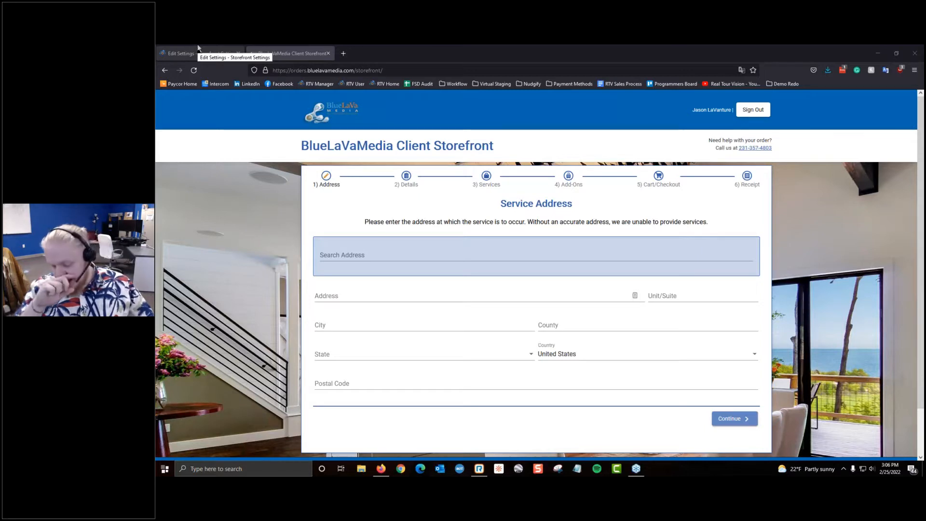
left_click(198, 47)
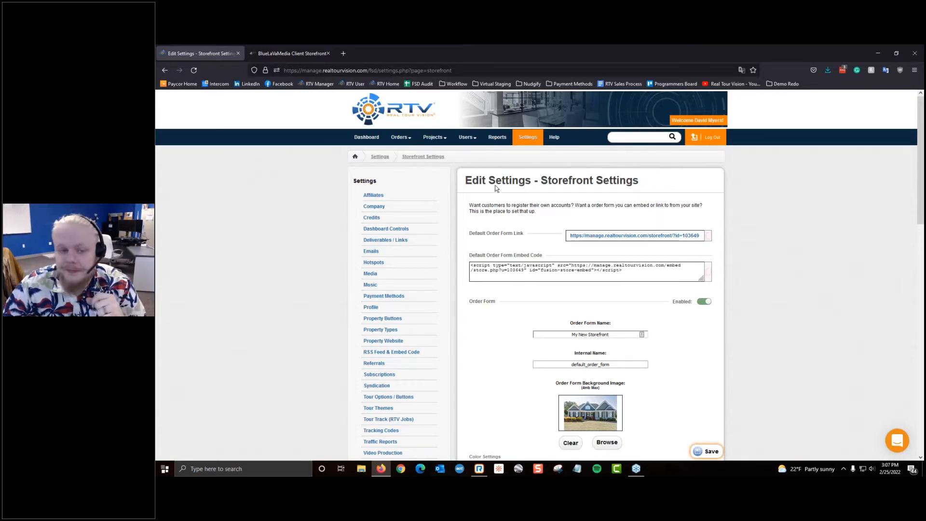
Step: Show the Users menu options, then return to the storefront's Service Address form
left_click(466, 137)
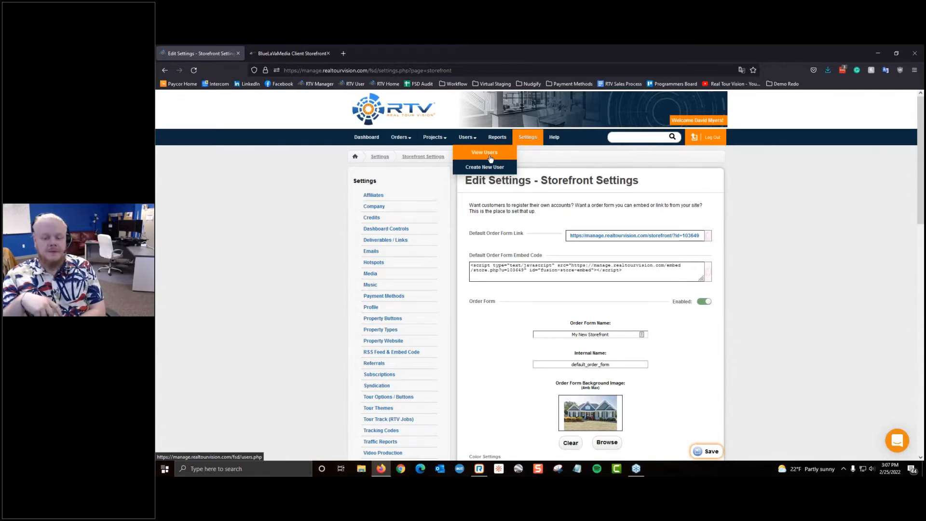
left_click(283, 51)
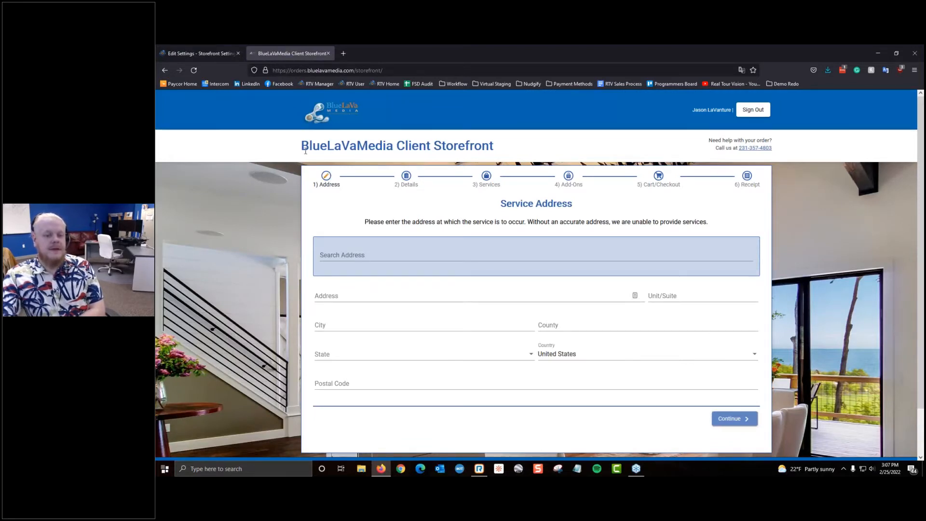
left_click_drag(314, 169, 365, 183)
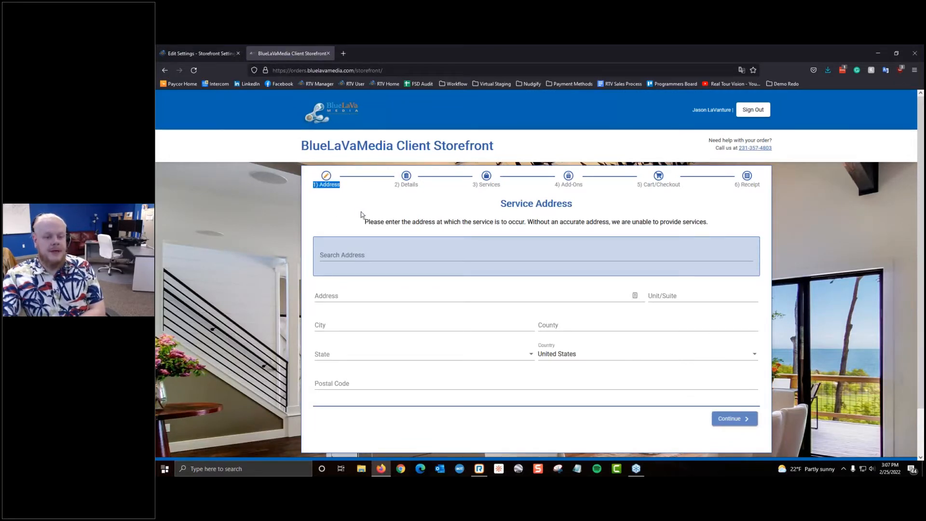
left_click(689, 118)
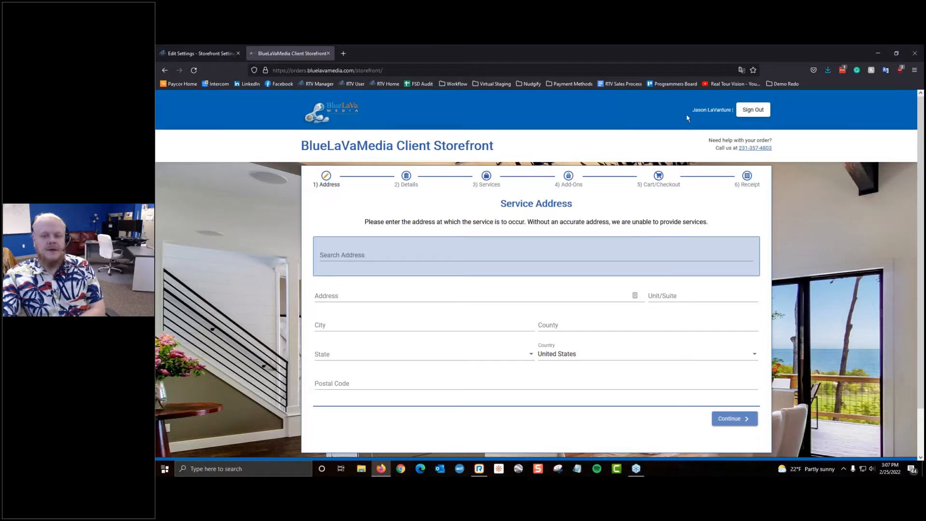
left_click_drag(723, 116, 731, 116)
left_click_drag(358, 120, 303, 109)
left_click(397, 124)
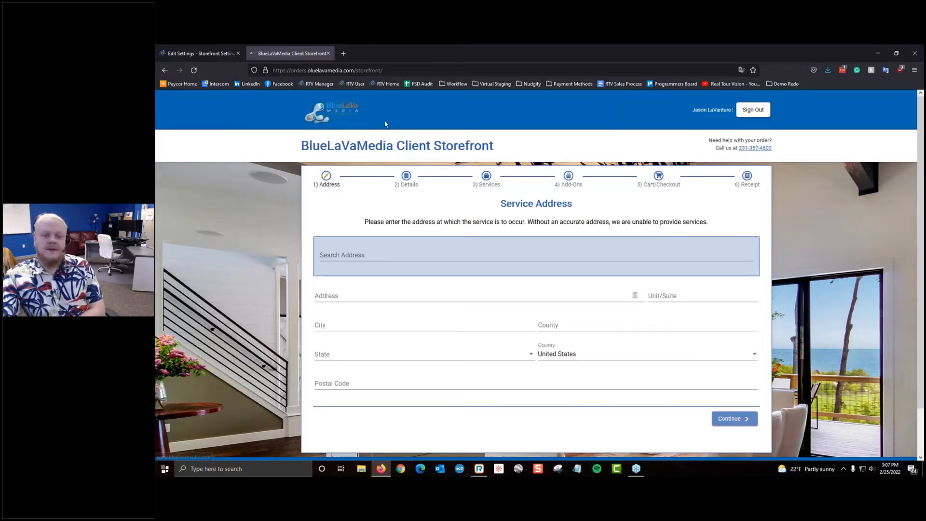
left_click(336, 116)
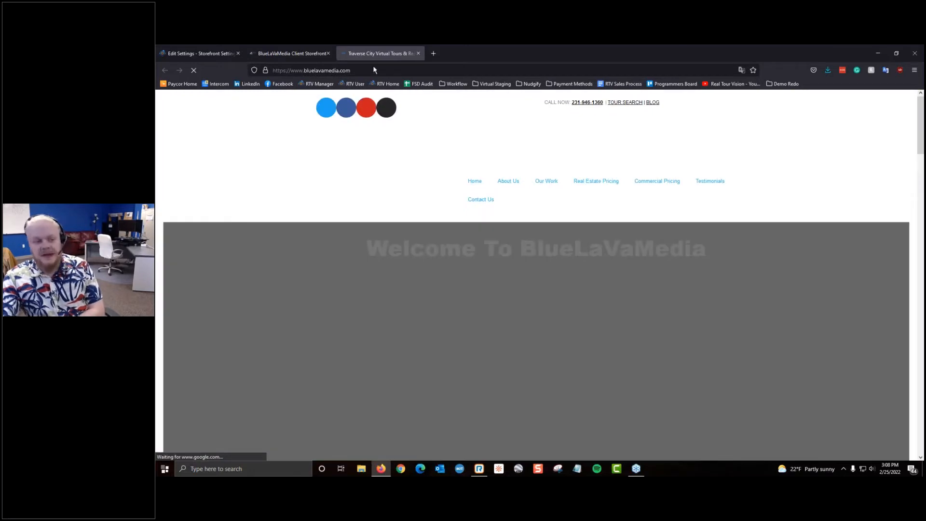
scroll(455, 244, "down", 5)
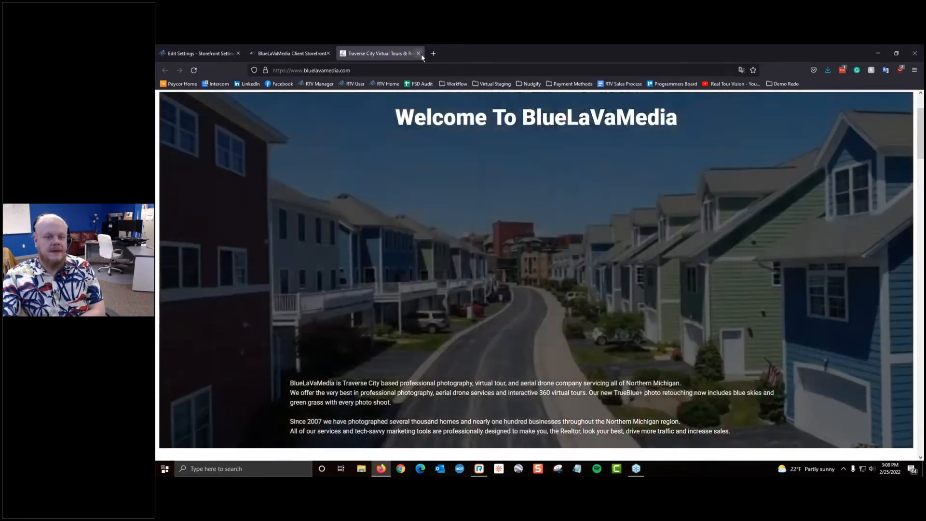
left_click(418, 53)
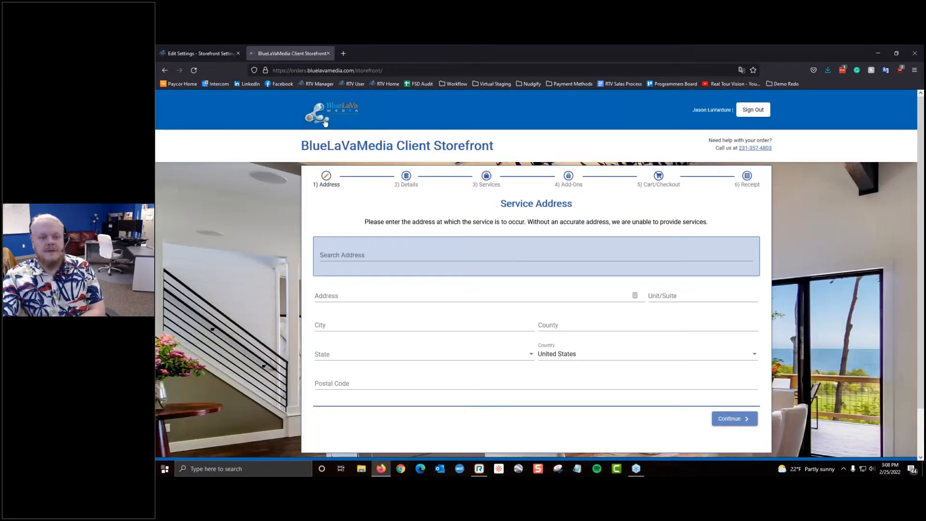
scroll(693, 387, "down", 2)
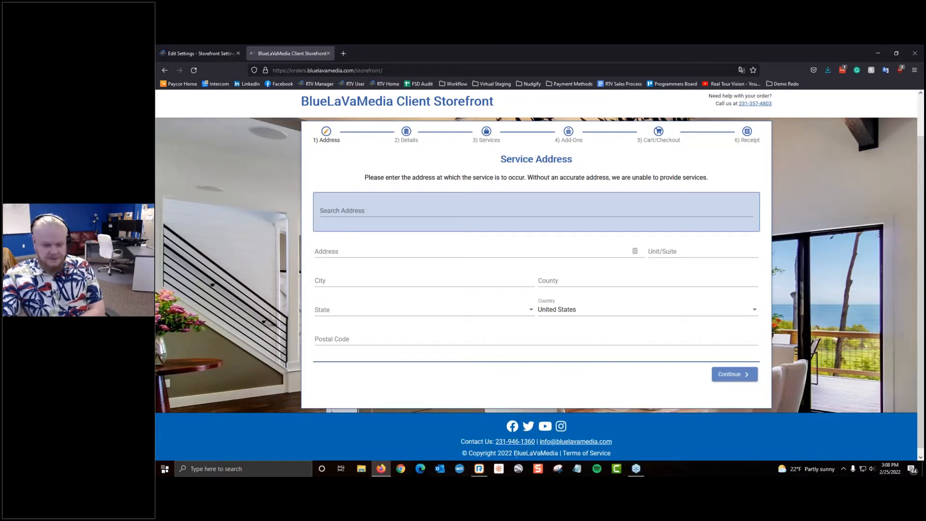
left_click_drag(469, 454, 612, 454)
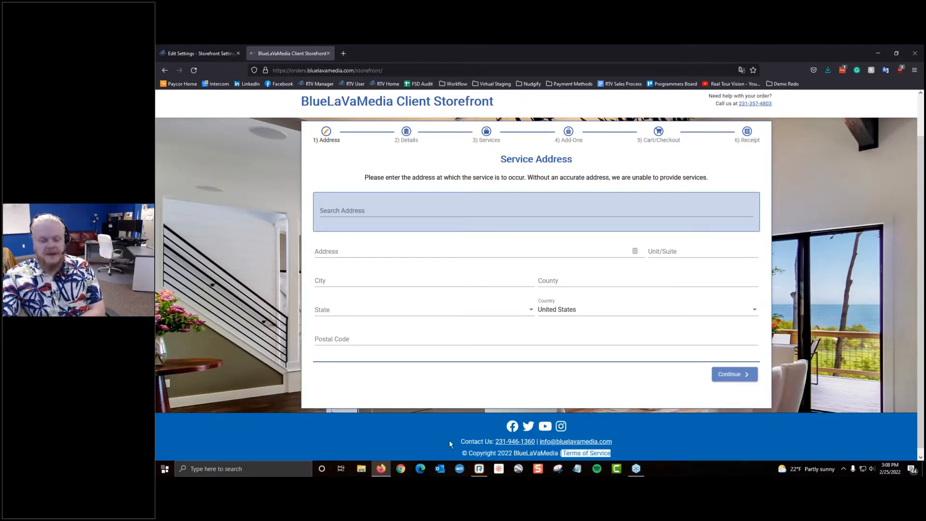
left_click_drag(450, 440, 524, 441)
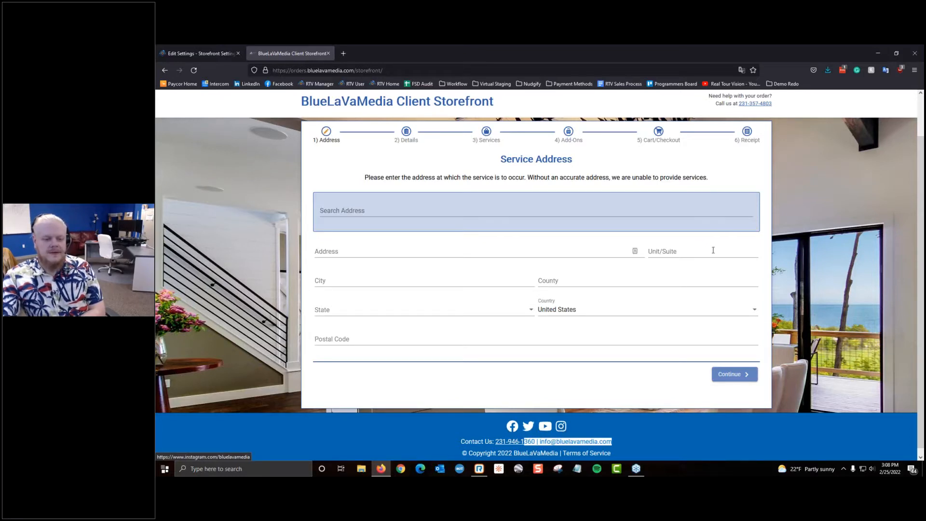
scroll(865, 389, "up", 2)
scroll(865, 388, "up", 2)
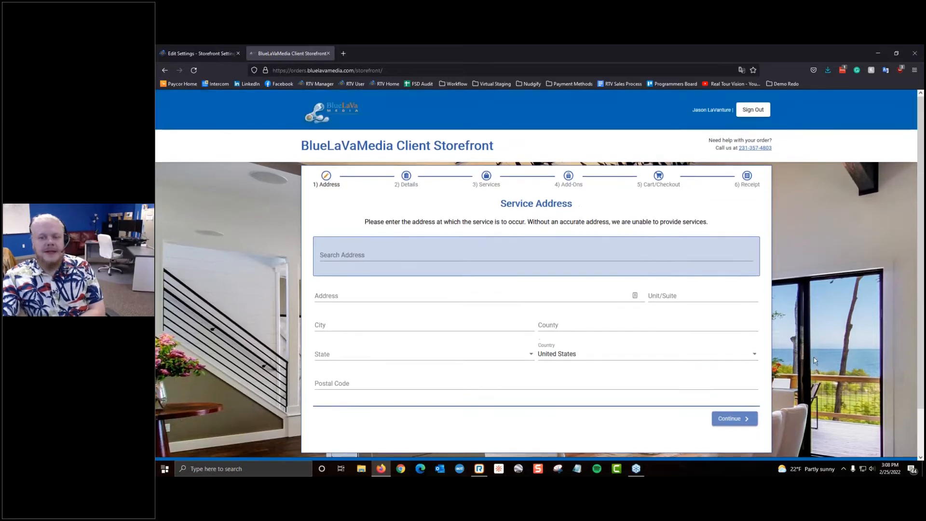
scroll(800, 357, "down", 2)
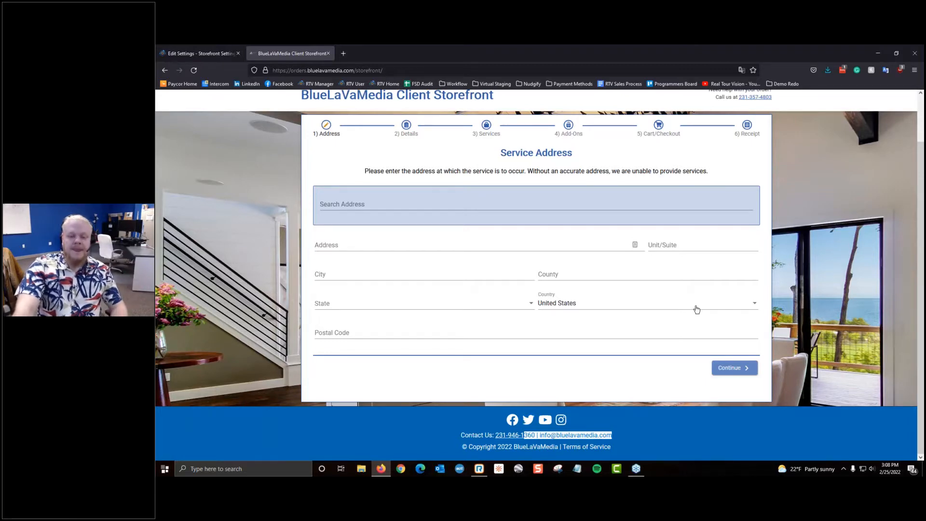
scroll(522, 287, "up", 1)
left_click(350, 254)
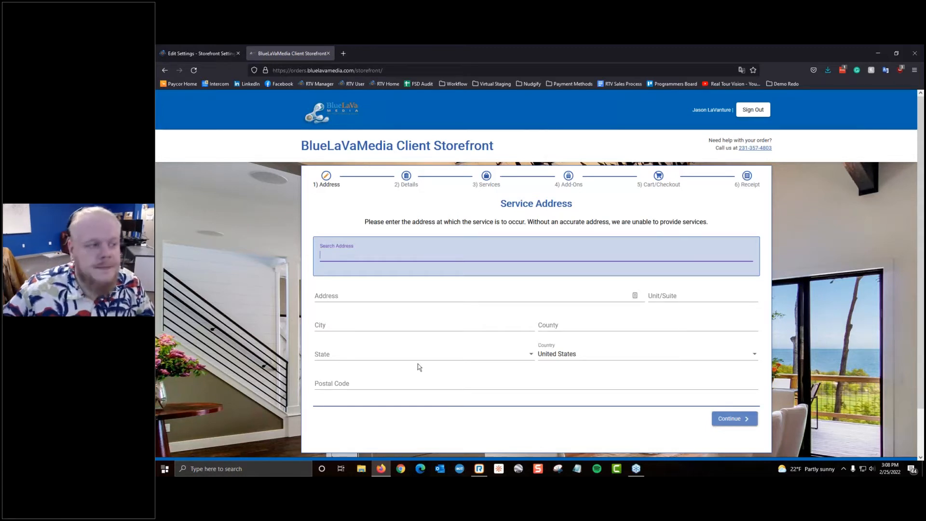
Step: Search the service address '221 baeker' and choose the 221 Baker Street, London, UK suggestion
left_click(611, 69)
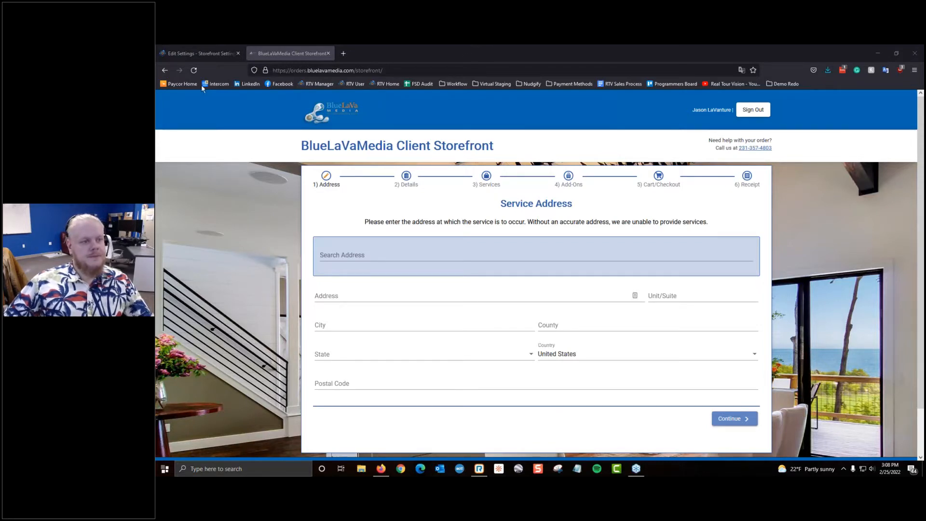
left_click(498, 255)
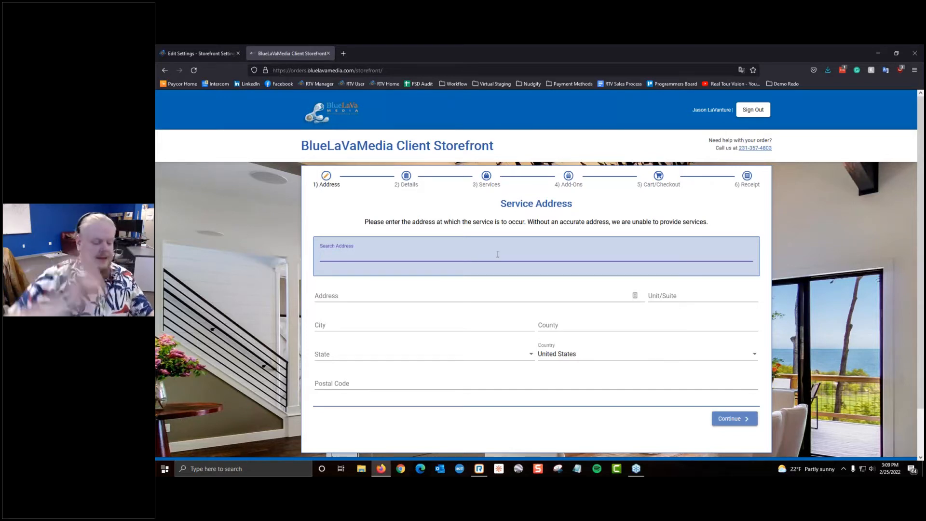
type("737")
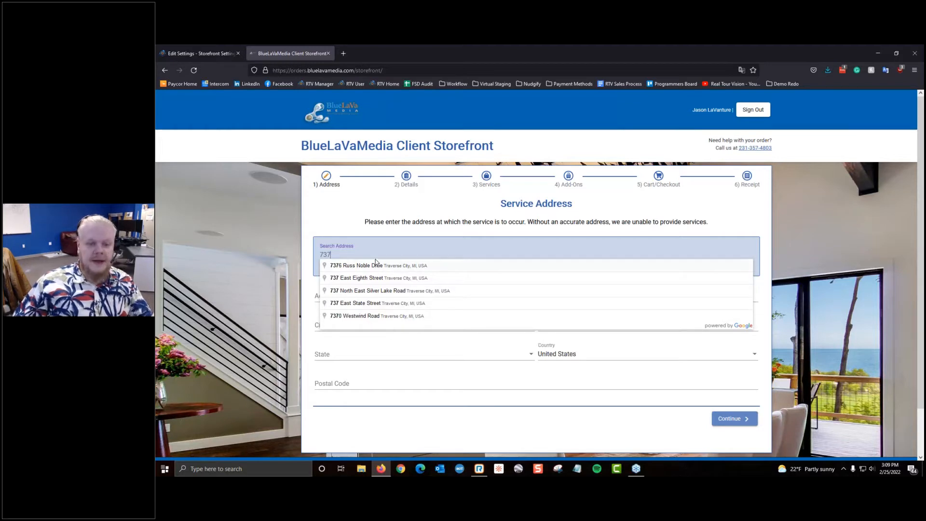
left_click_drag(376, 254, 304, 244)
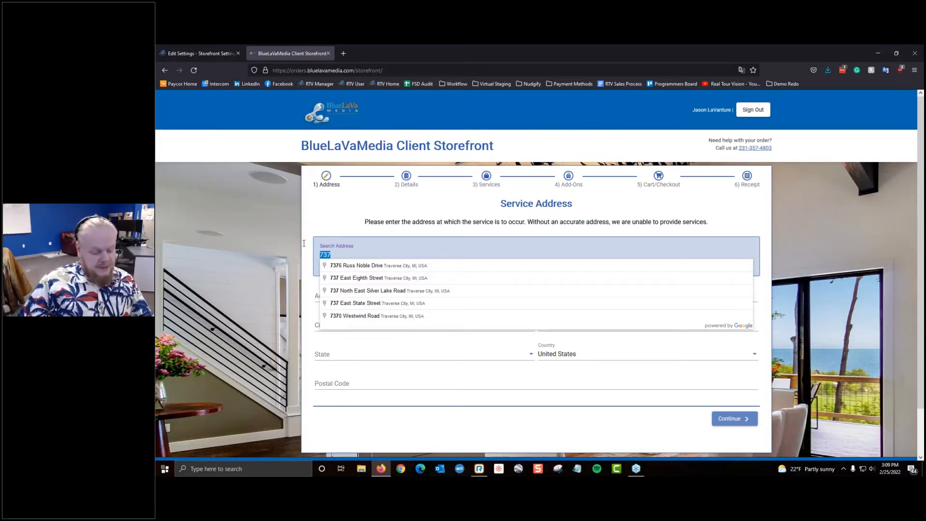
type("22")
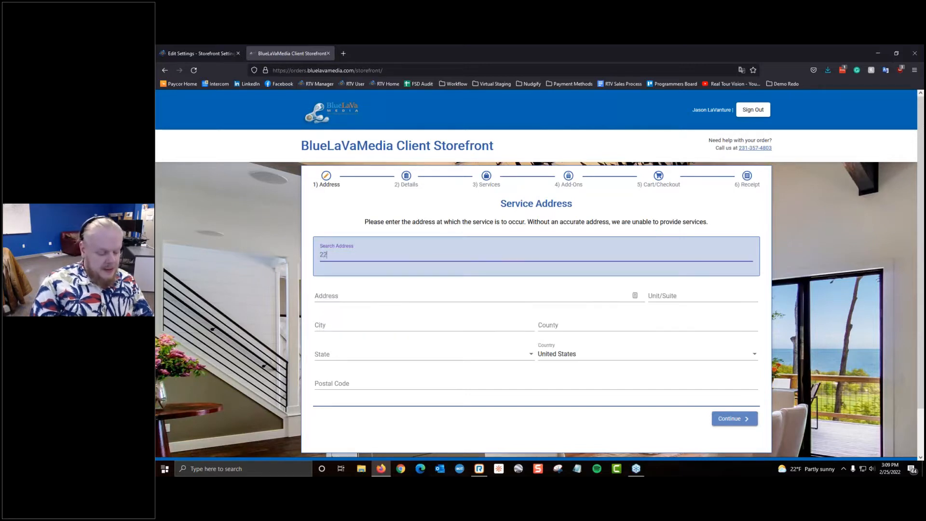
type("1 bae")
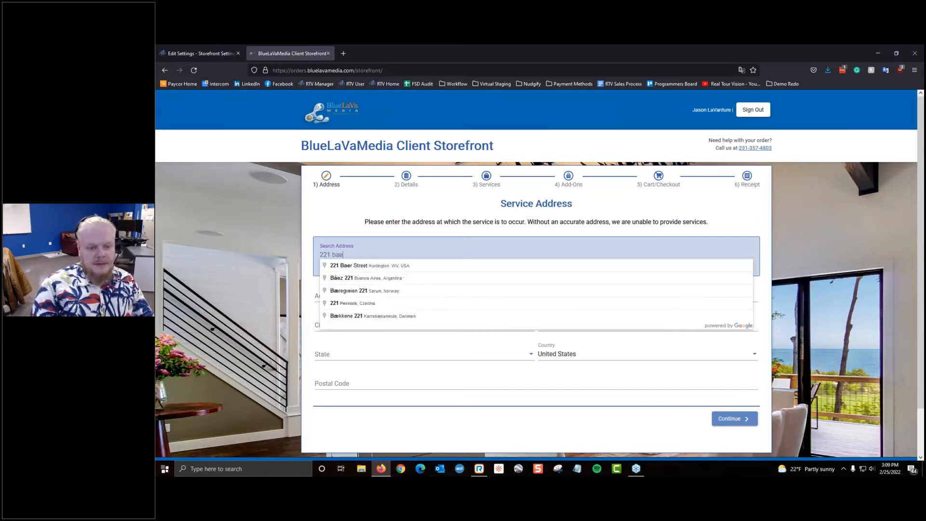
key("BackSpace")
type("ker")
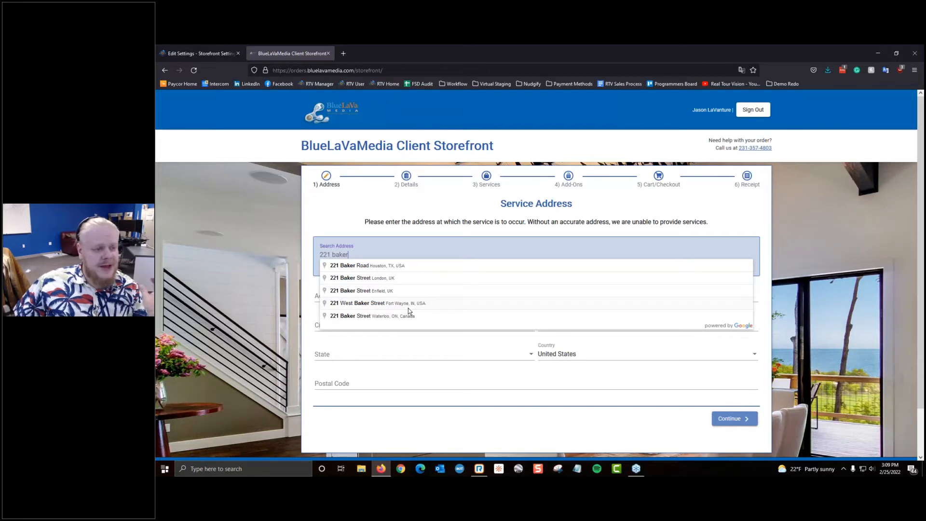
left_click(395, 279)
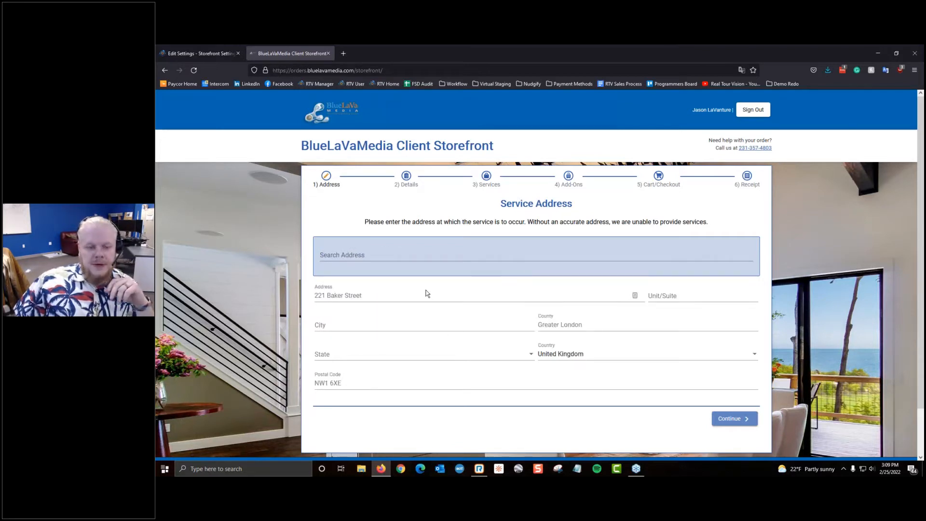
left_click(457, 324)
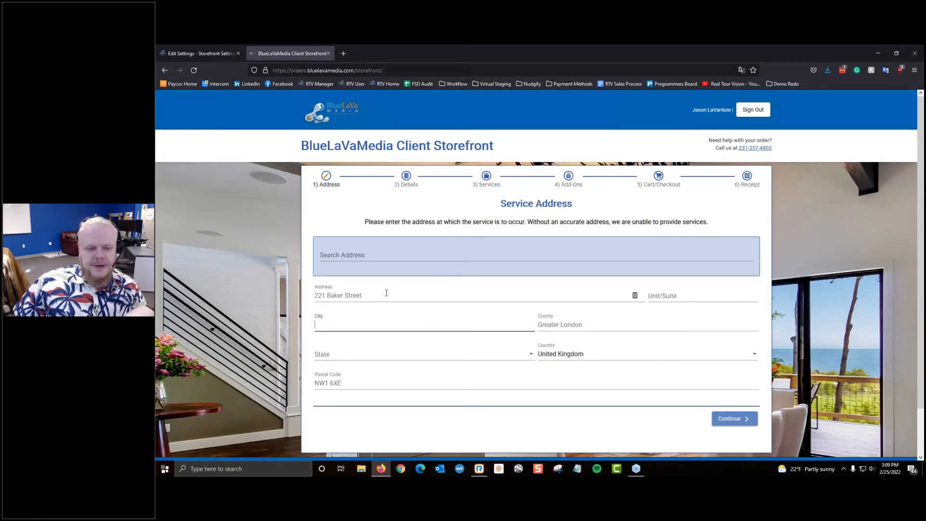
left_click(500, 250)
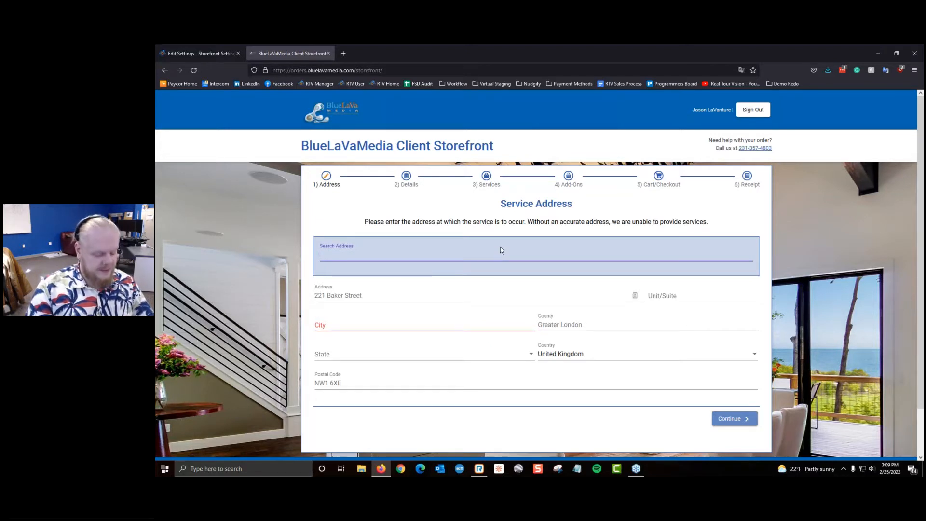
type("801")
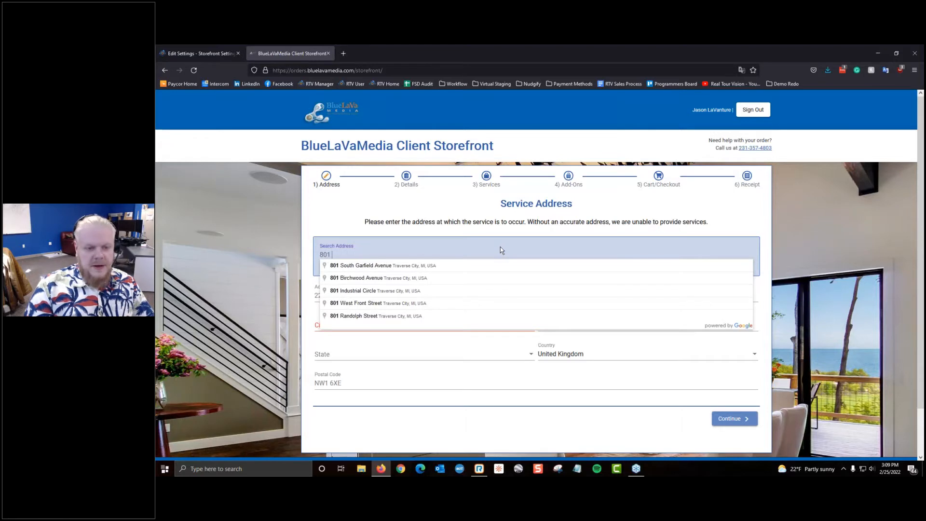
left_click(434, 308)
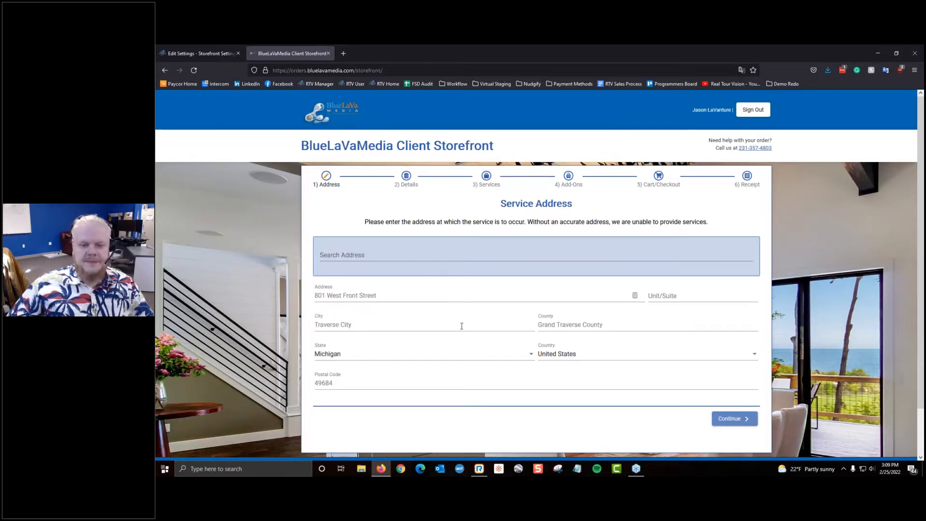
left_click(727, 418)
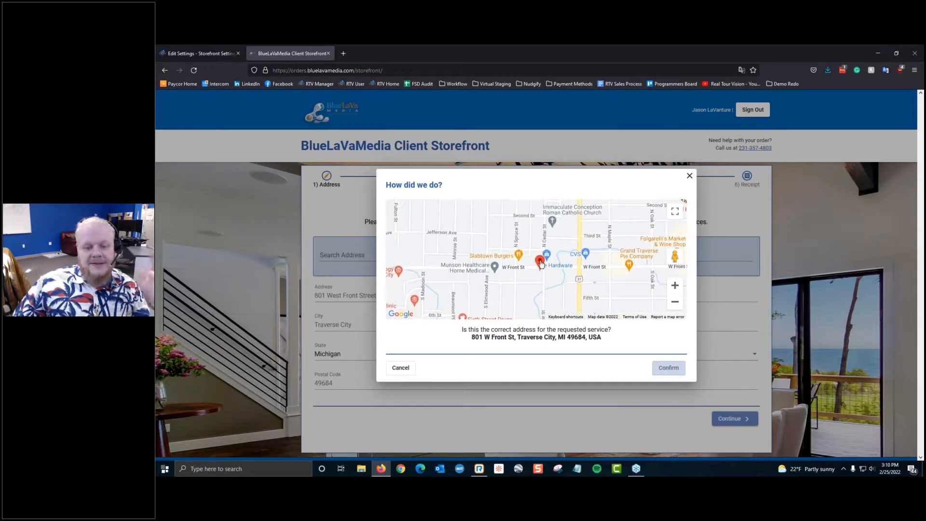
Step: Position the map pin on the property and confirm the address
mouse_move(541, 263)
left_mouse_down()
mouse_move(546, 250)
mouse_move(553, 273)
mouse_move(548, 254)
mouse_move(569, 259)
mouse_move(528, 270)
left_mouse_up()
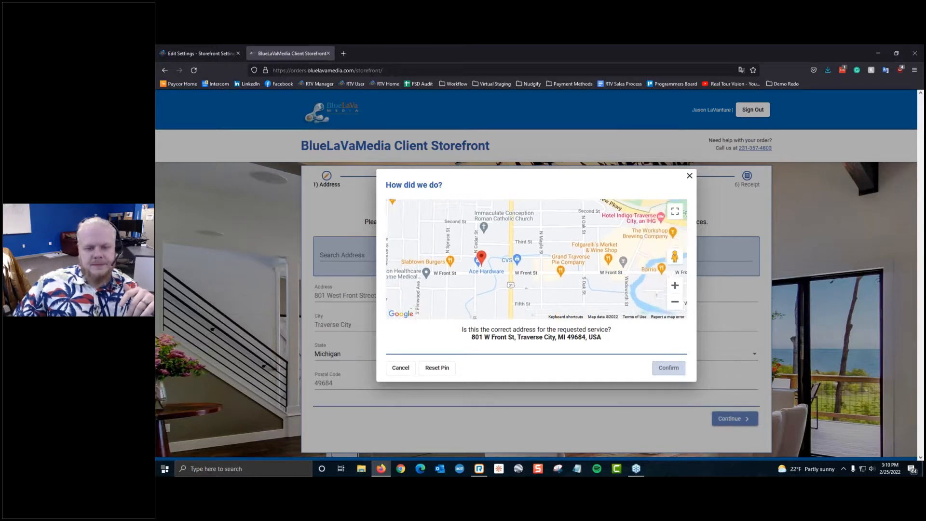
left_click_drag(488, 255, 487, 256)
left_click(669, 368)
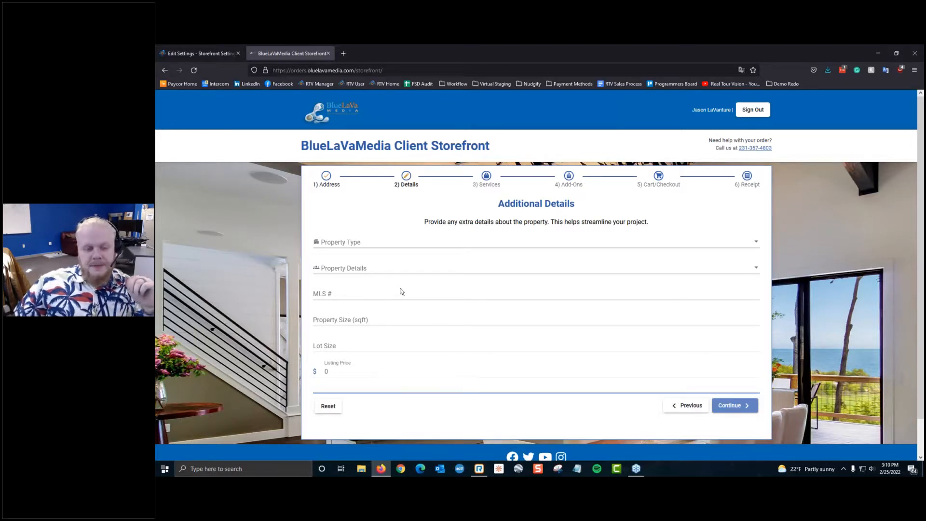
Step: Browse the Property Type list without choosing a type
left_click(392, 243)
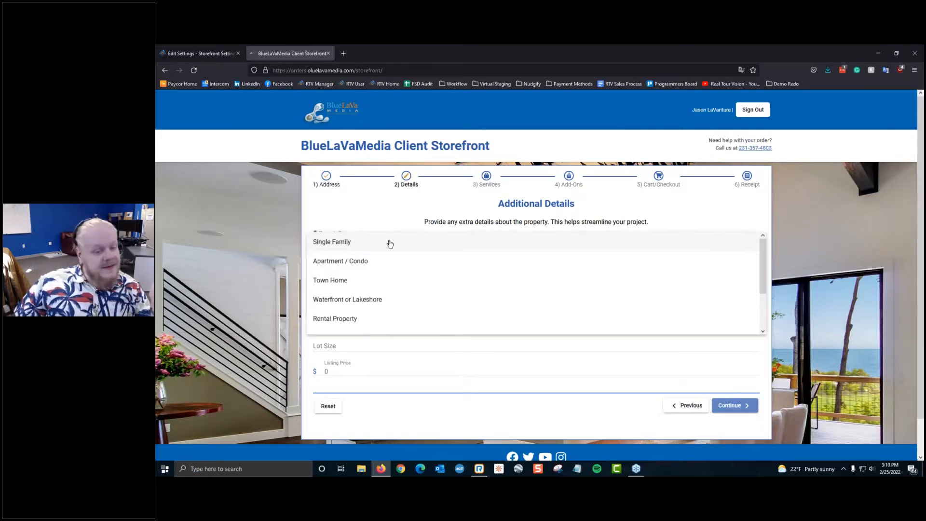
left_click(369, 219)
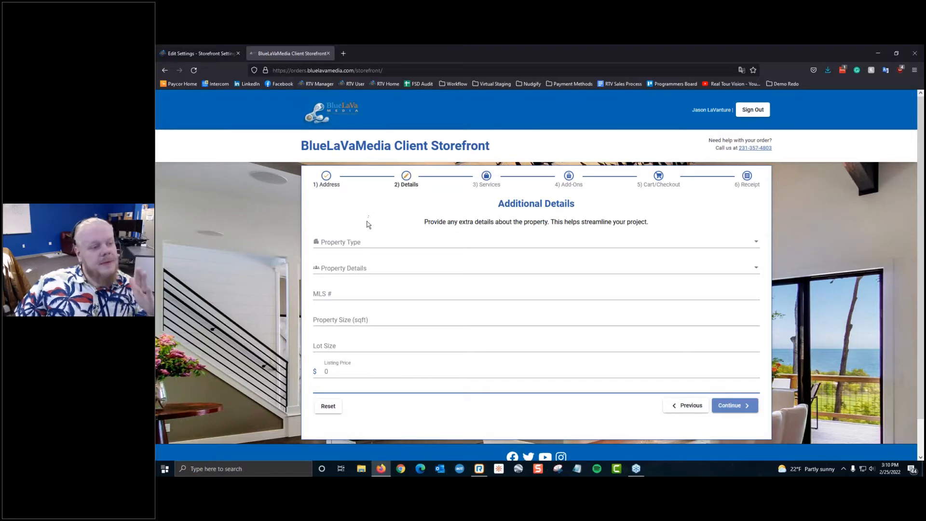
left_click(384, 242)
scroll(384, 243, "down", 2)
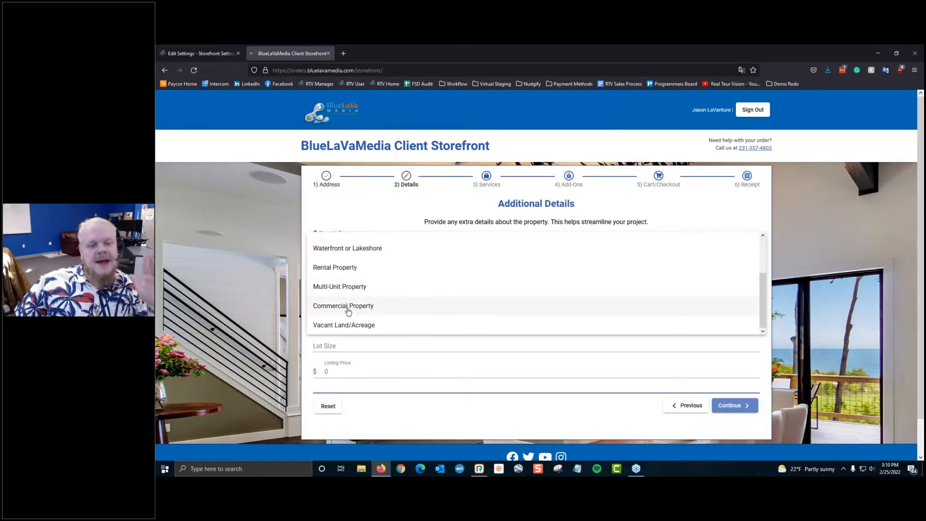
scroll(348, 309, "down", 1)
scroll(347, 307, "up", 1)
scroll(362, 284, "up", 2)
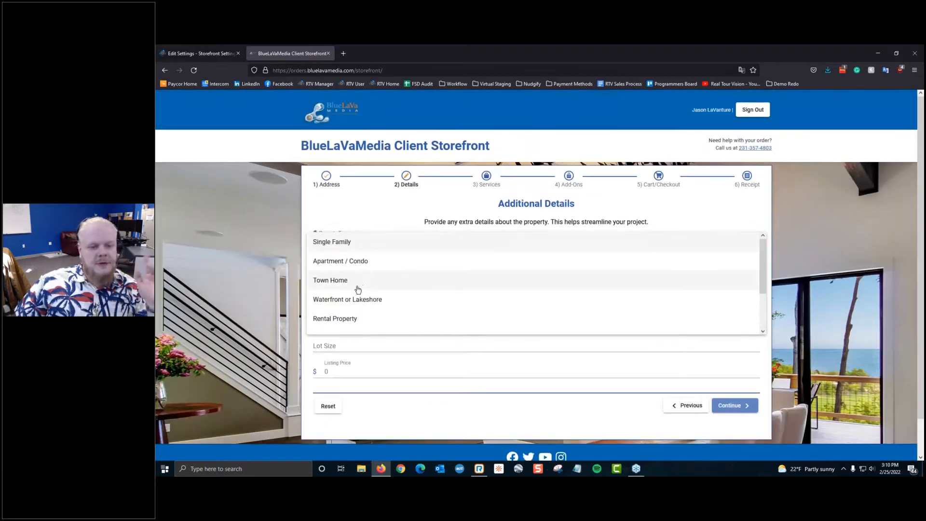
scroll(387, 246, "down", 2)
left_click(352, 186)
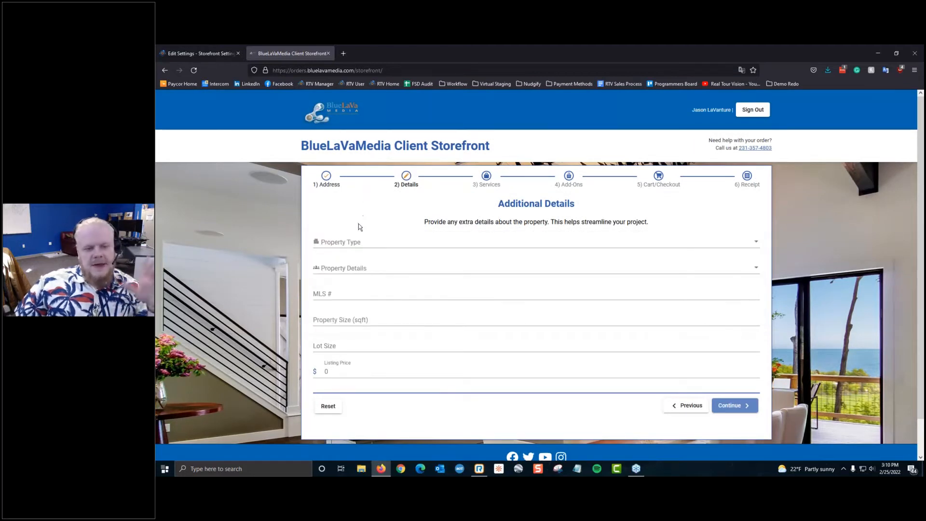
Step: Preview the Property Details options, then go back to the Service Address step
left_click(357, 265)
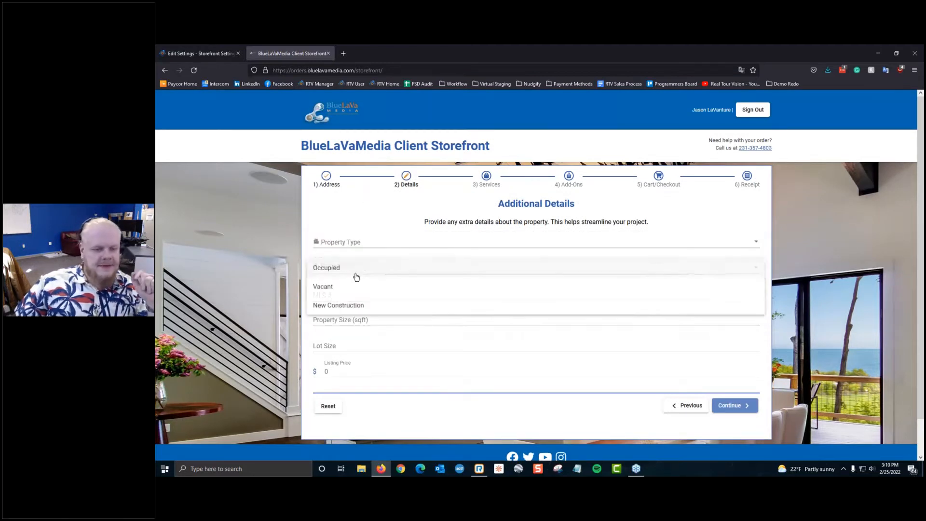
left_click(320, 325)
left_click(340, 299)
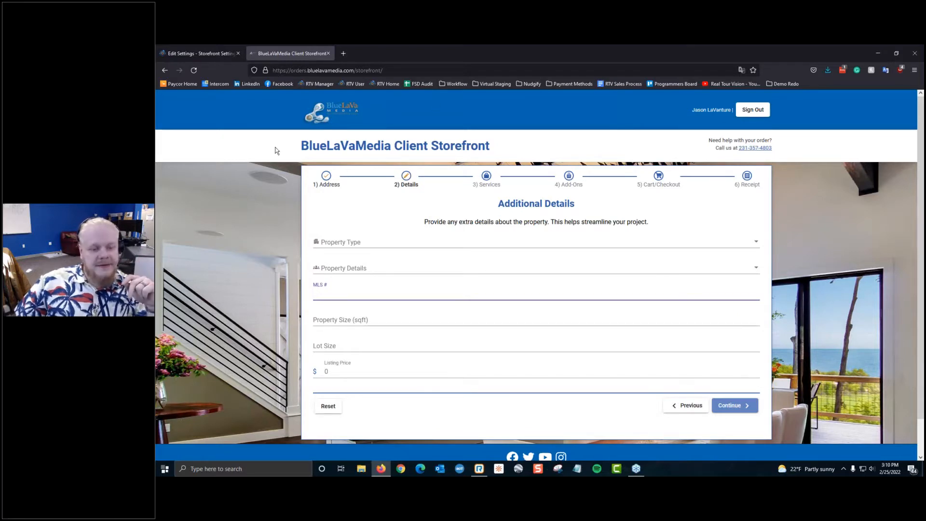
left_click(679, 413)
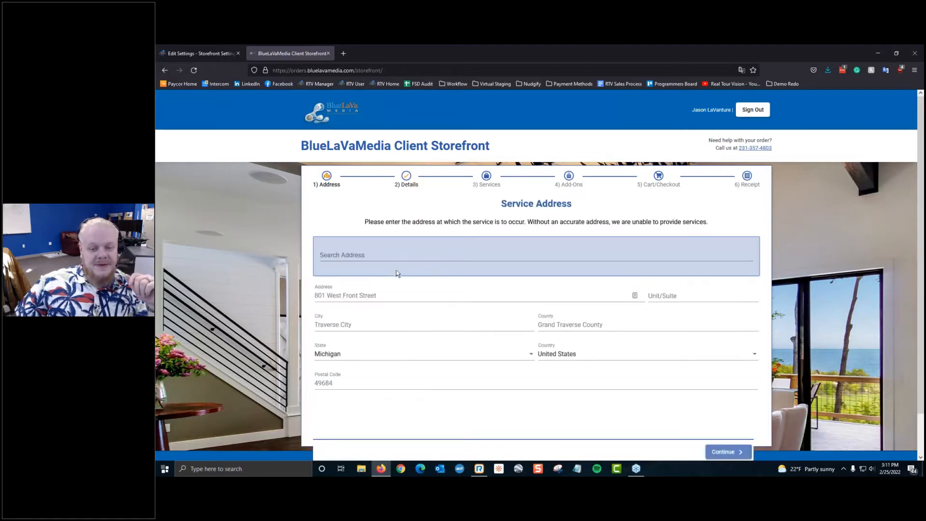
Step: Resubmit and confirm the Traverse City address, advance to Services, then return to Storefront Settings
left_click(402, 251)
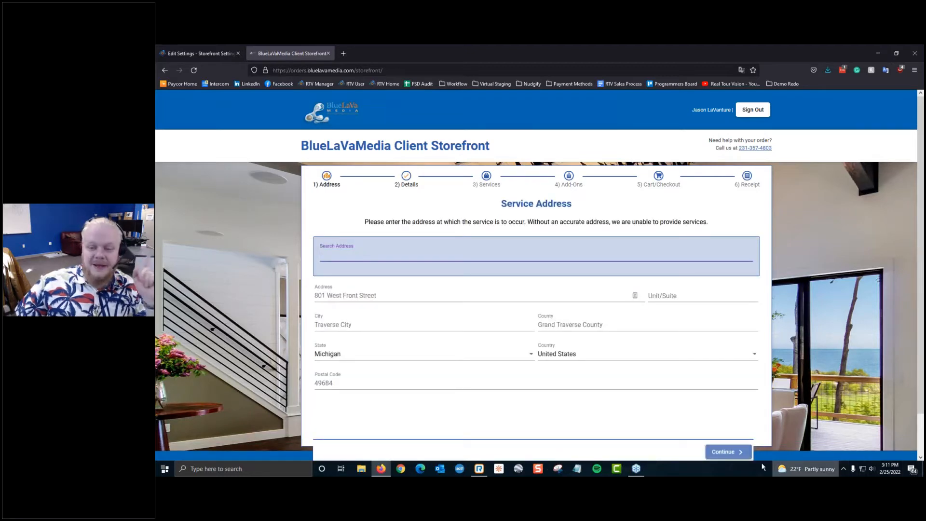
left_click(724, 452)
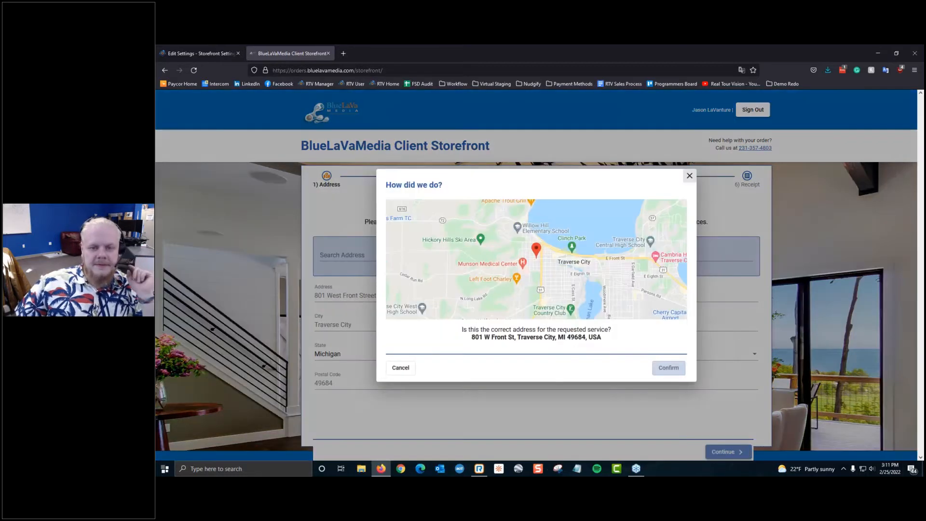
left_click(669, 367)
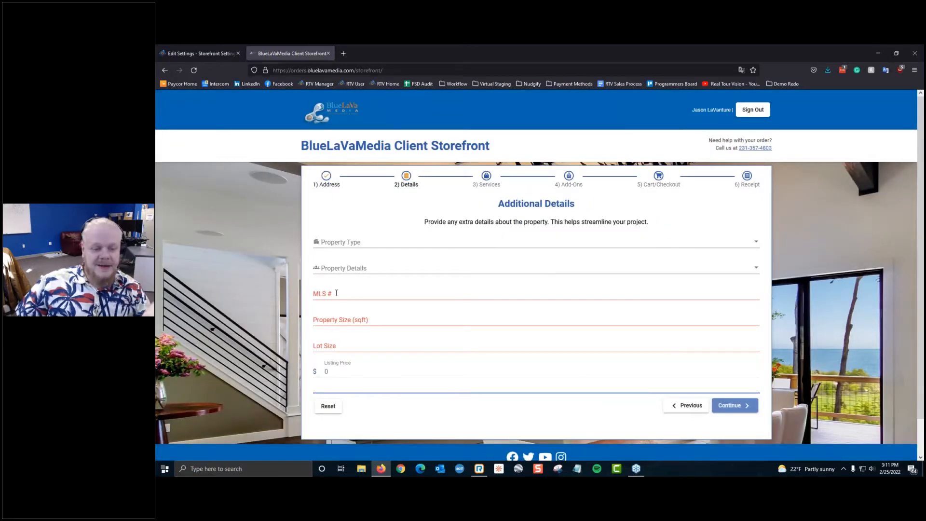
left_click(733, 405)
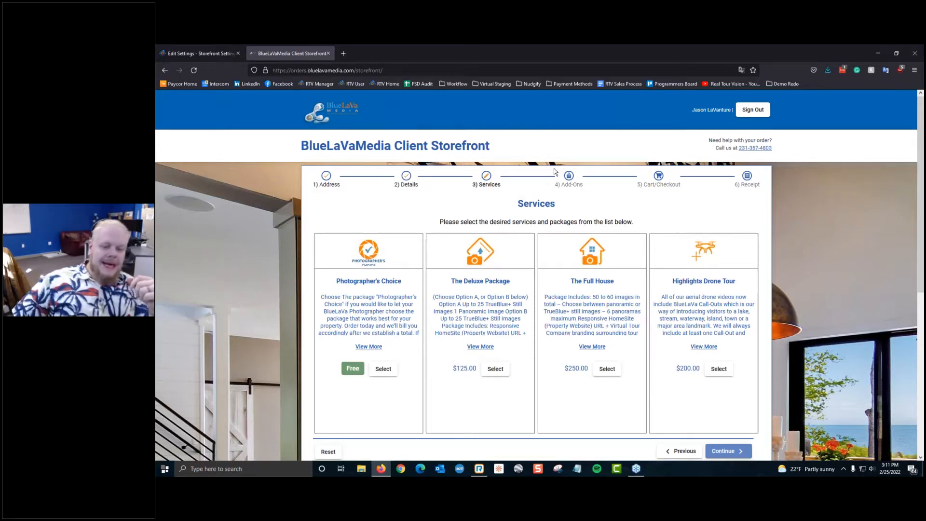
scroll(541, 166, "down", 3)
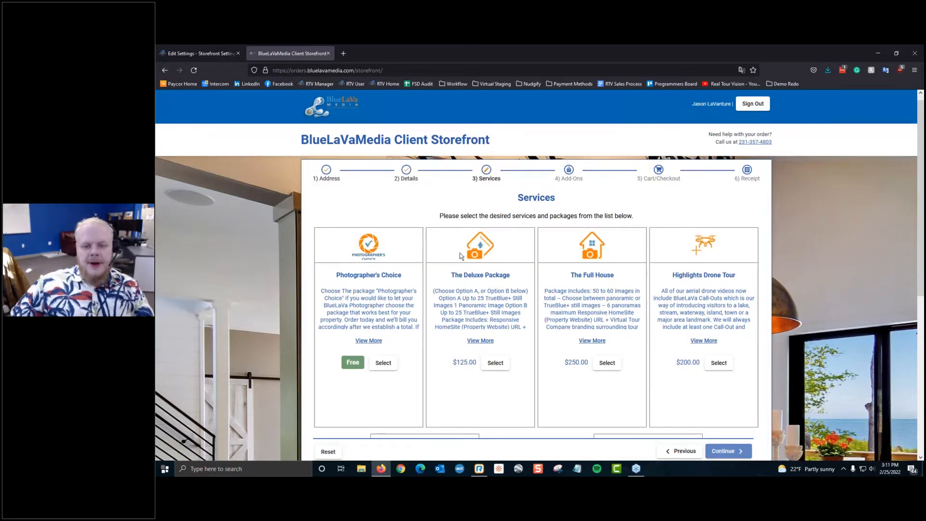
left_click(197, 53)
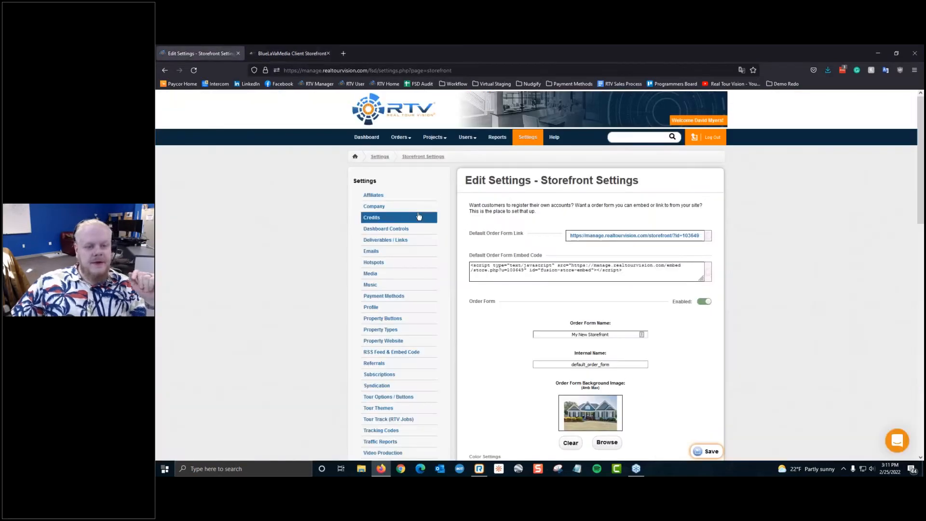
Step: Review the four existing packages under Packages & Add-Ons, then return to the storefront Services step
scroll(428, 202, "down", 5)
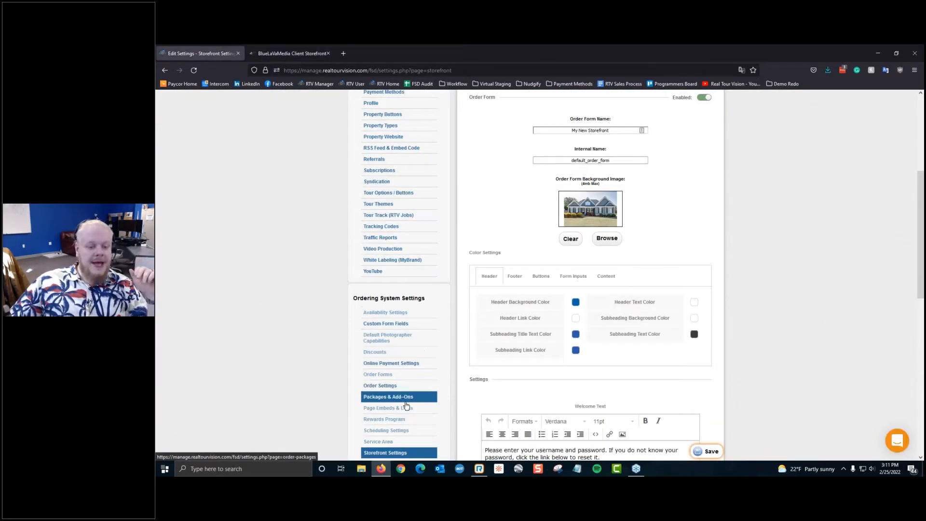
left_click(405, 401)
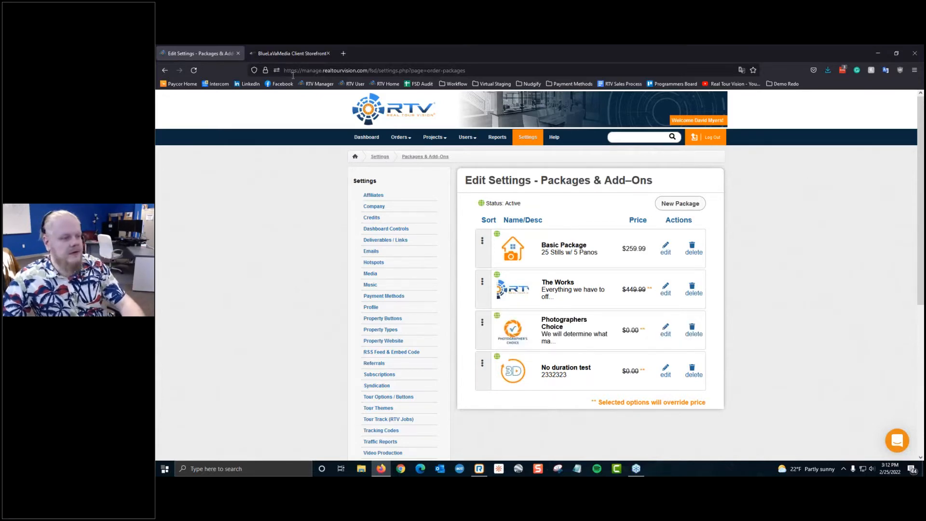
left_click(294, 51)
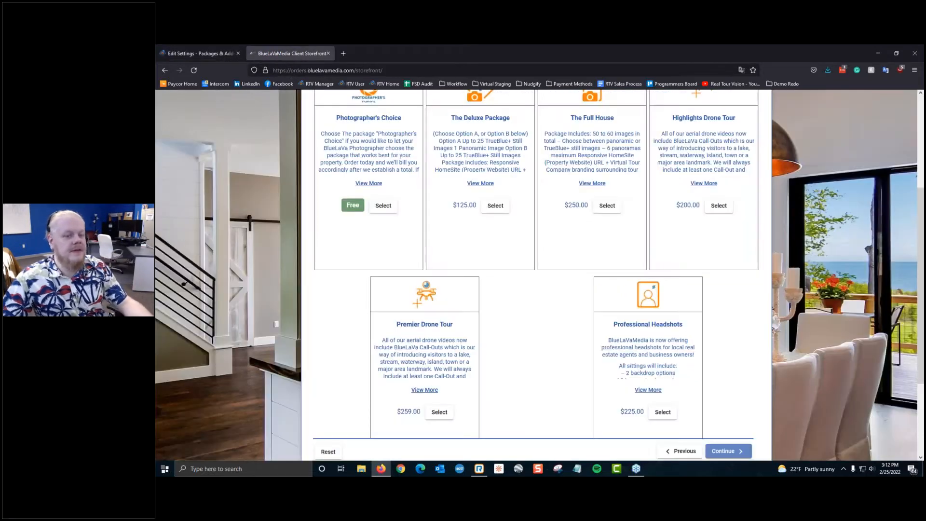
Step: Browse the service packages and view The Deluxe Package's full details
scroll(460, 320, "up", 3)
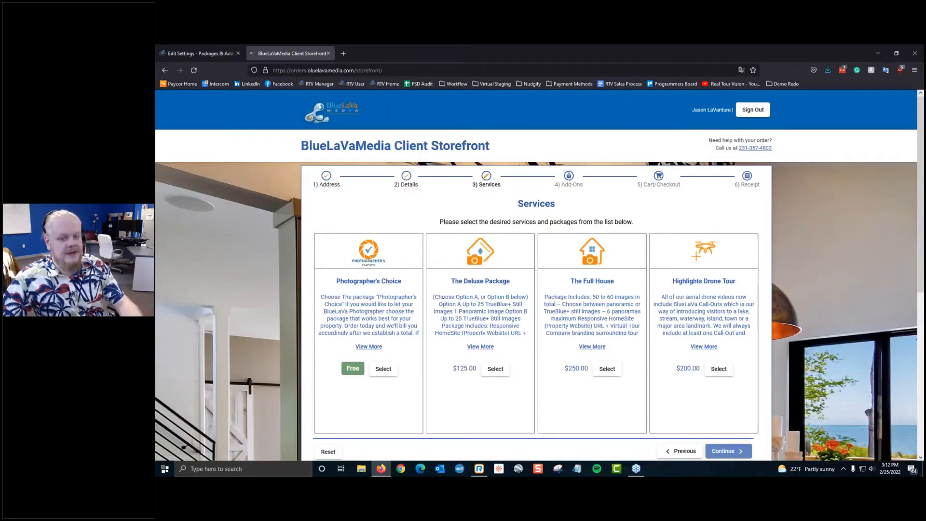
scroll(850, 437, "down", 3)
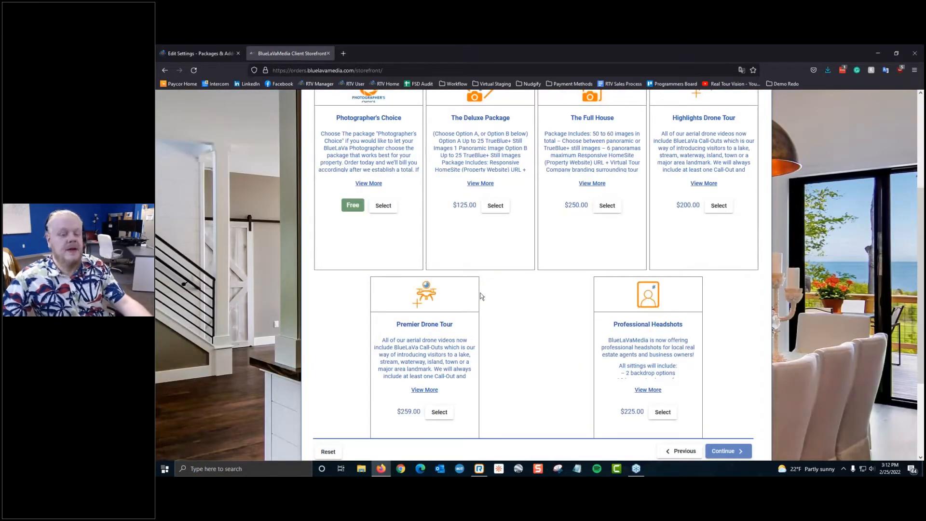
scroll(811, 313, "up", 3)
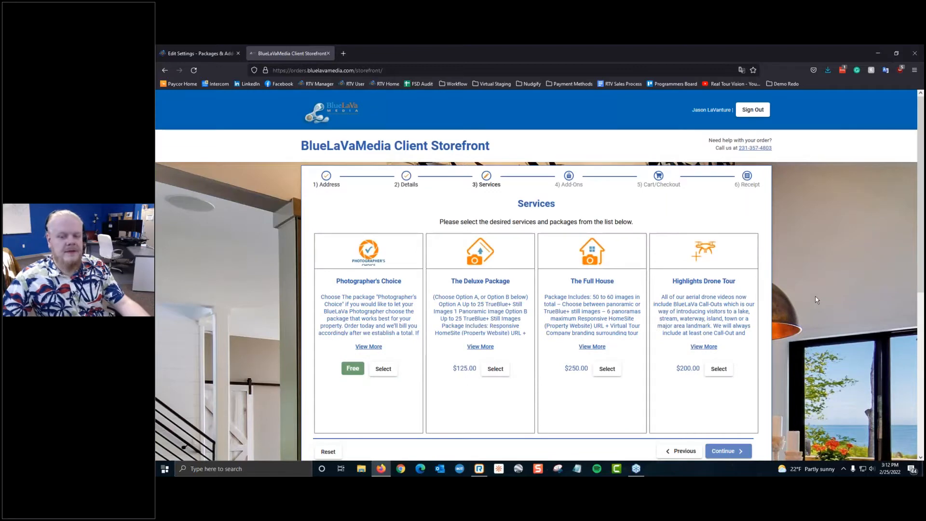
scroll(817, 300, "down", 5)
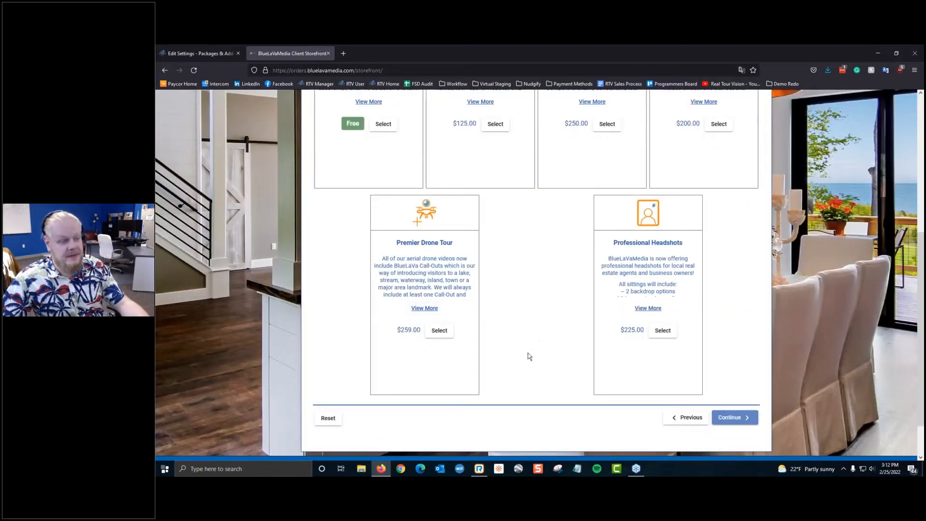
scroll(529, 356, "up", 5)
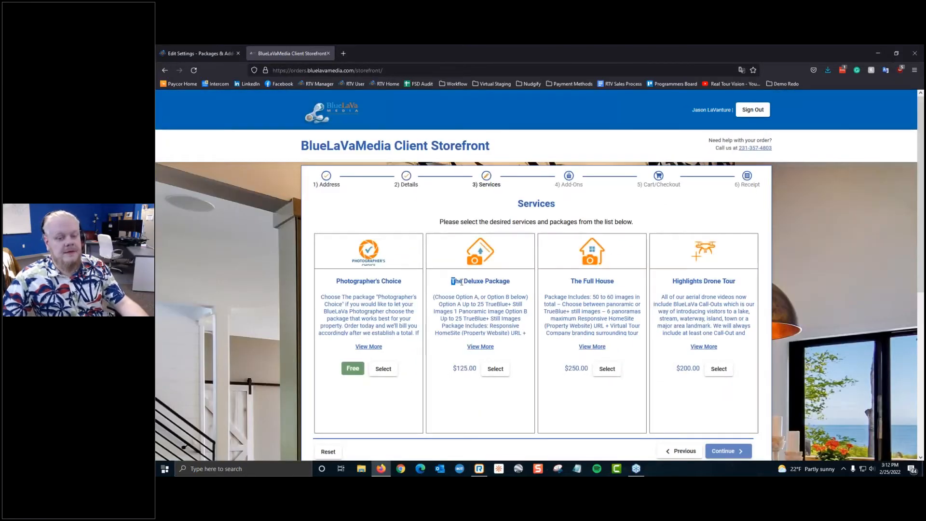
left_click_drag(462, 282, 522, 285)
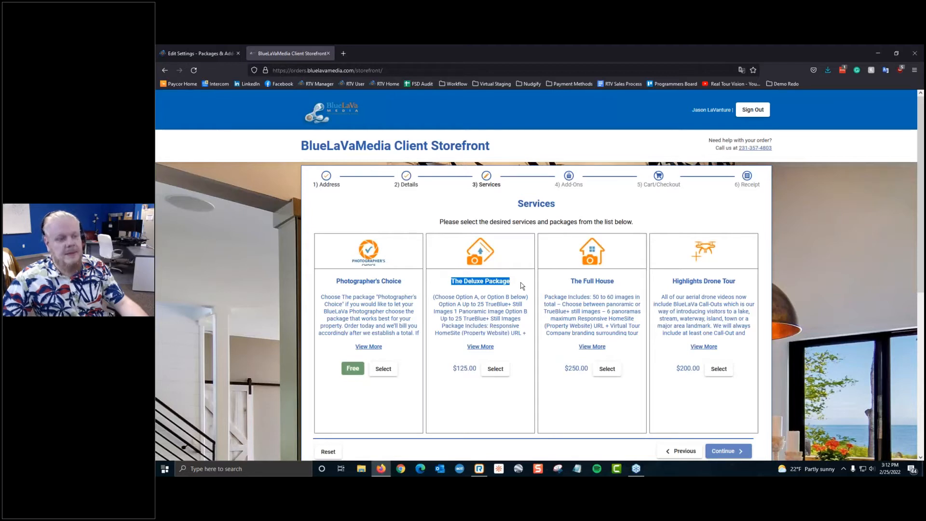
left_click_drag(459, 251, 494, 265)
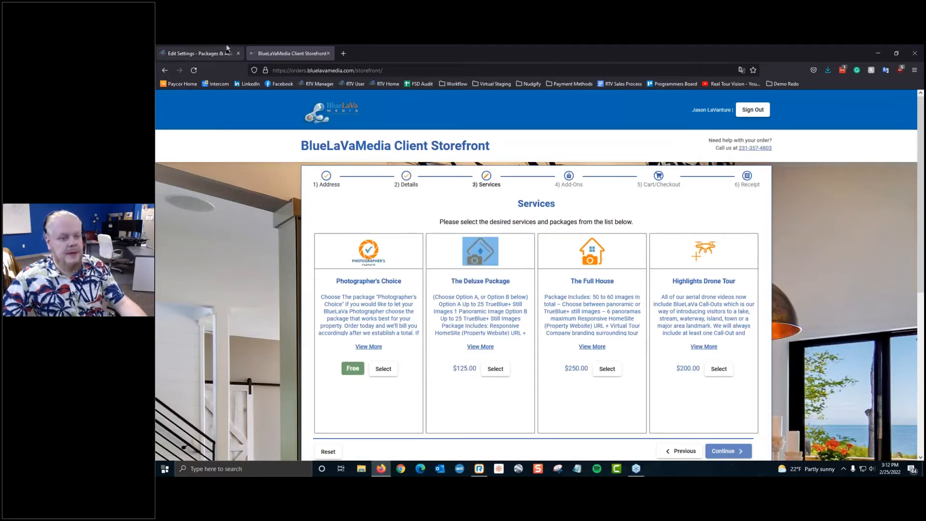
scroll(488, 327, "down", 1)
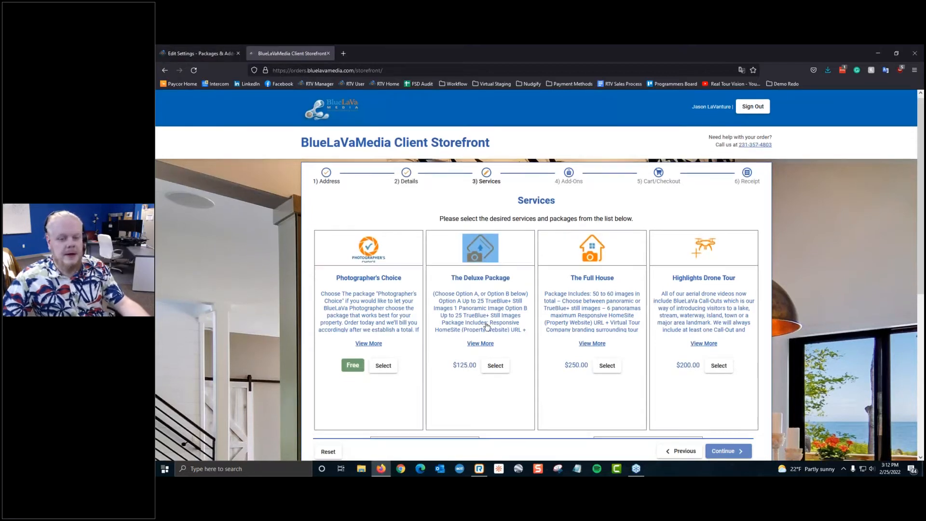
scroll(486, 327, "down", 4)
scroll(481, 267, "up", 2)
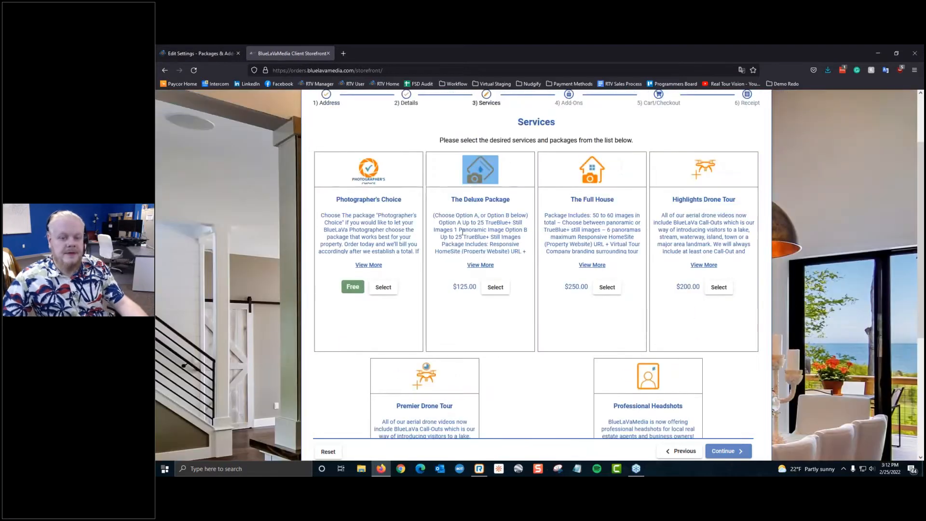
left_click(481, 266)
left_click_drag(485, 209, 639, 336)
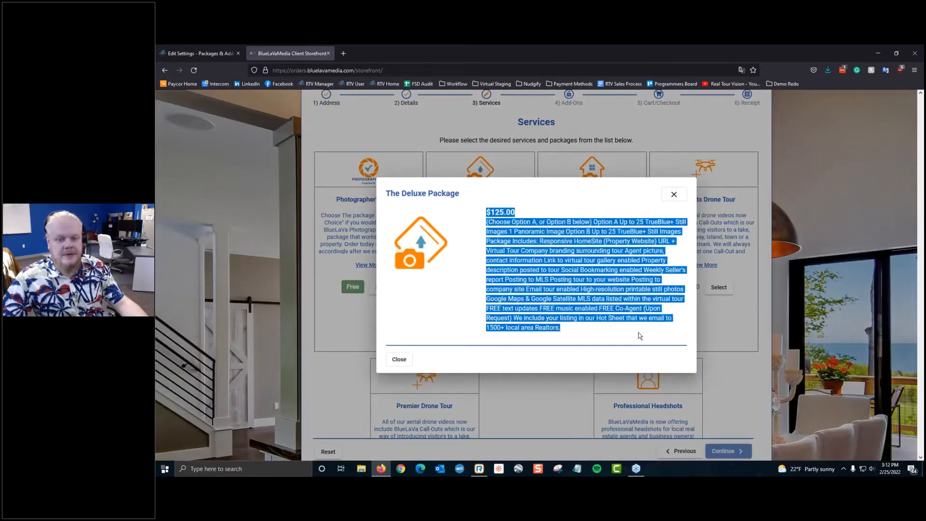
left_click(640, 336)
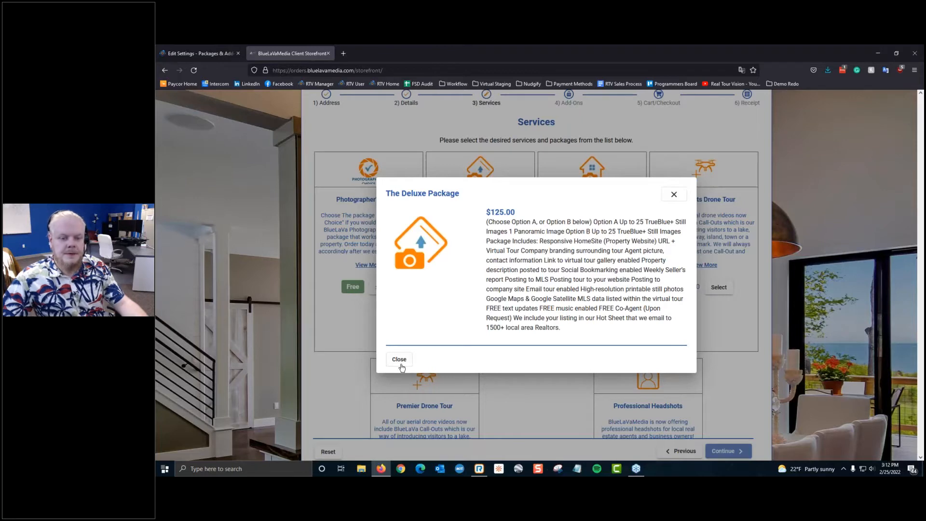
left_click(400, 363)
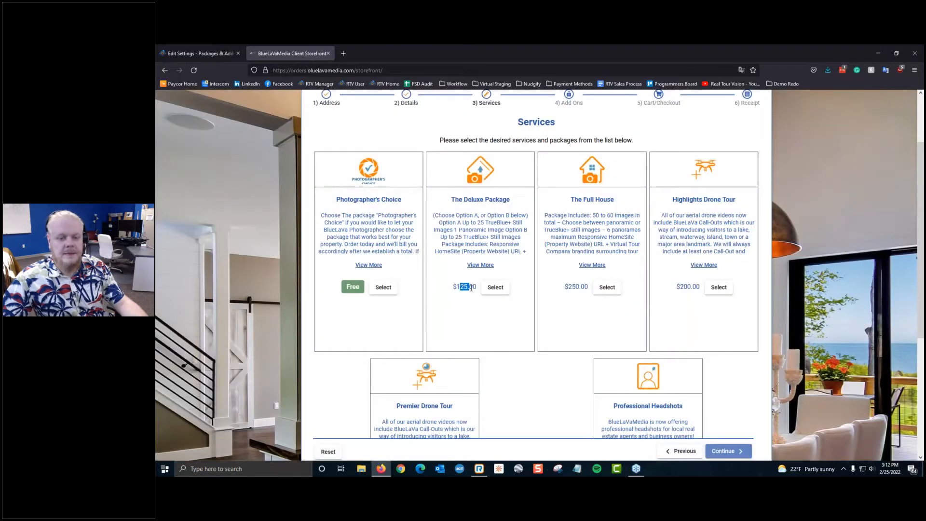
left_click(347, 292)
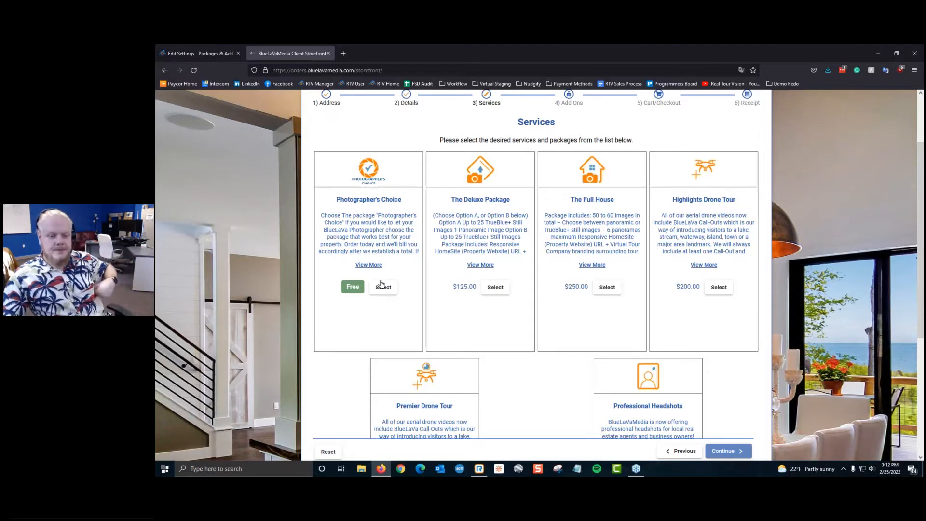
Step: Select the Photographer's Choice package and continue to the Add-Ons step
scroll(382, 283, "down", 3)
left_click(384, 166)
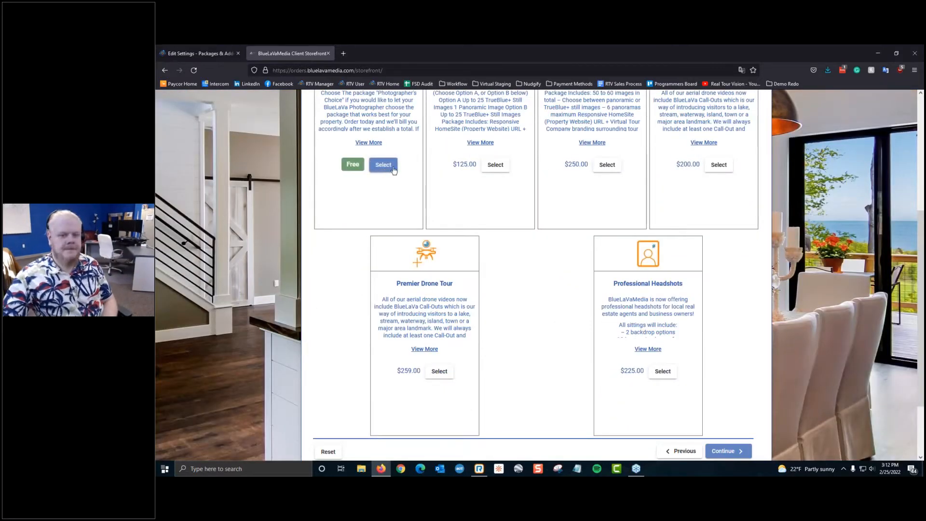
scroll(780, 234, "down", 3)
left_click(747, 382)
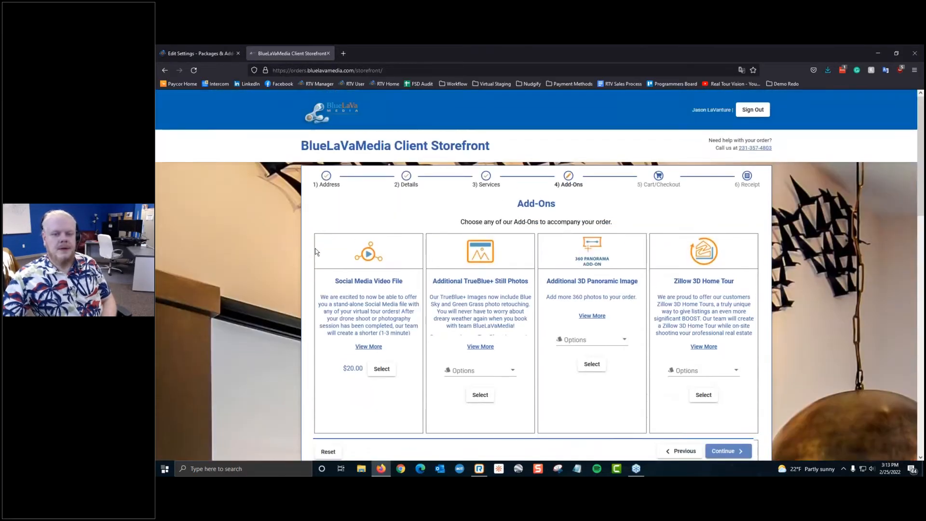
Step: Add AstroZoom (Property Lines) to the order and leave Twilight Shots out
scroll(336, 239, "down", 2)
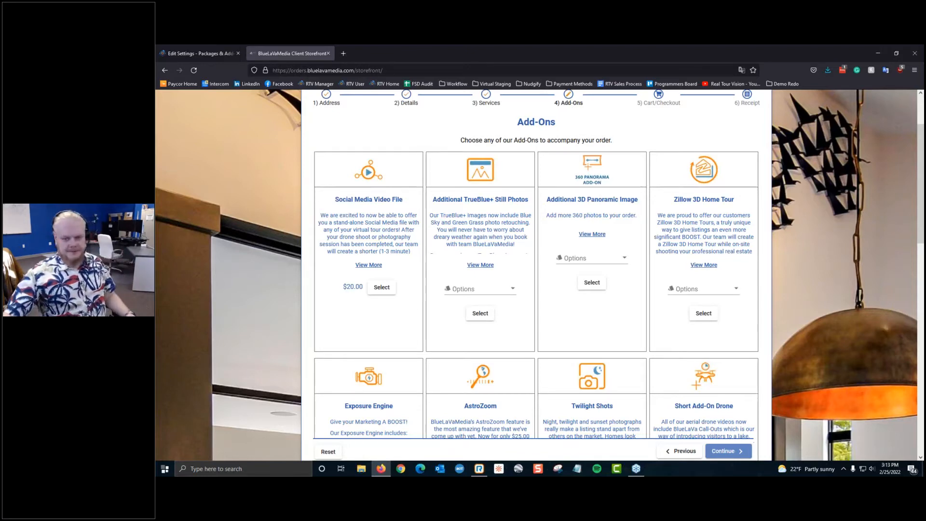
scroll(596, 270, "down", 3)
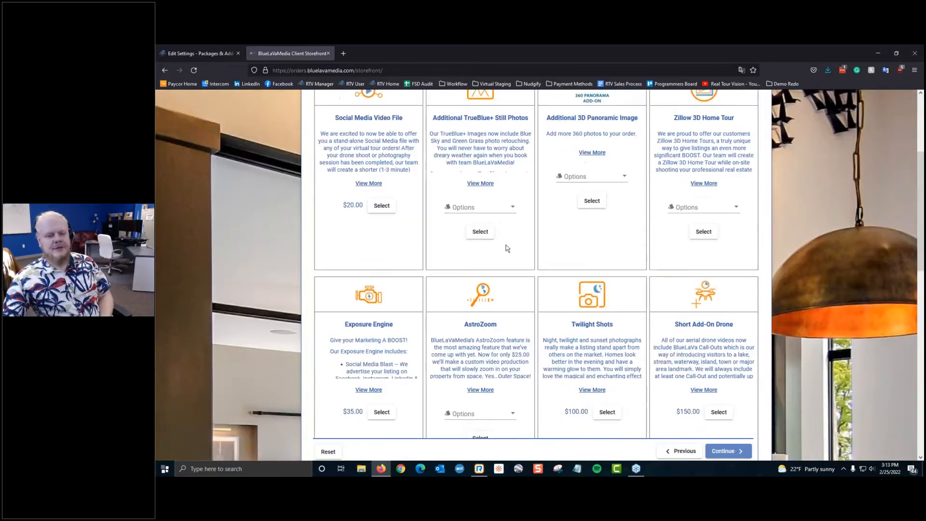
scroll(507, 249, "down", 1)
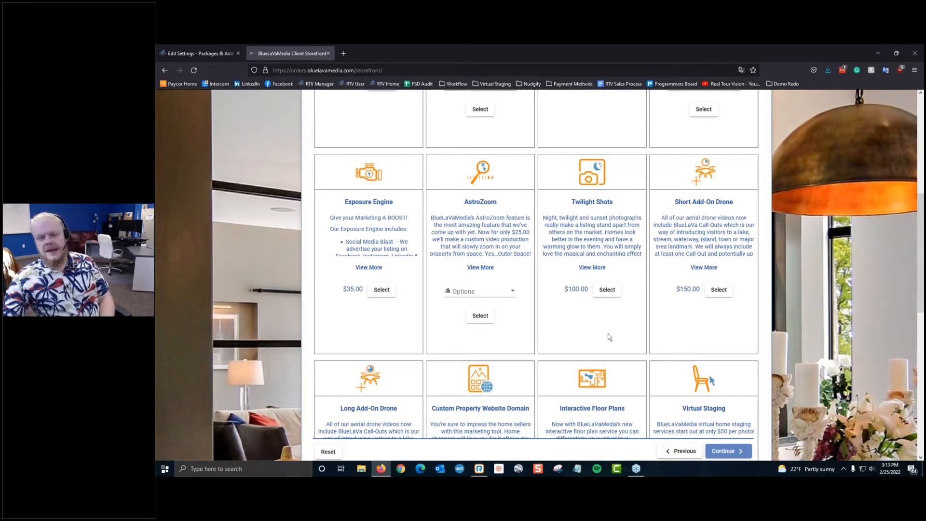
left_click(607, 290)
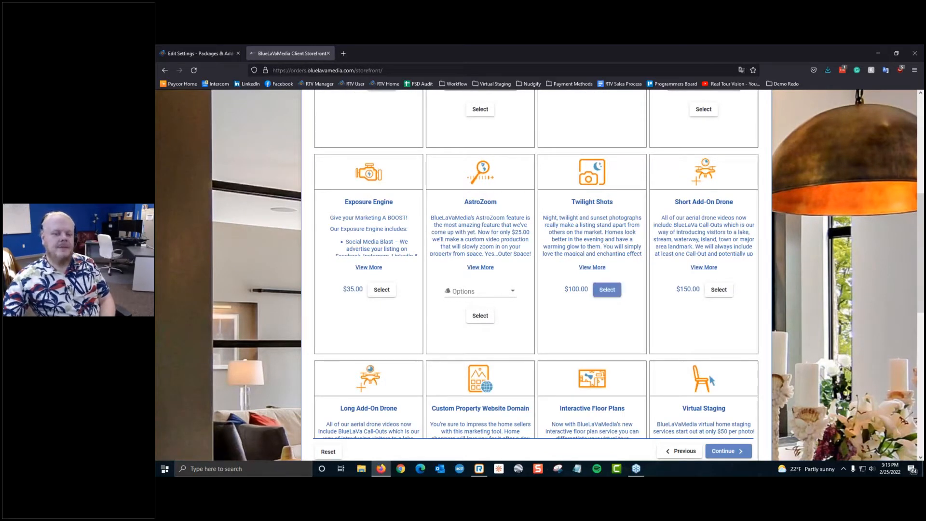
left_click(494, 291)
left_click(506, 311)
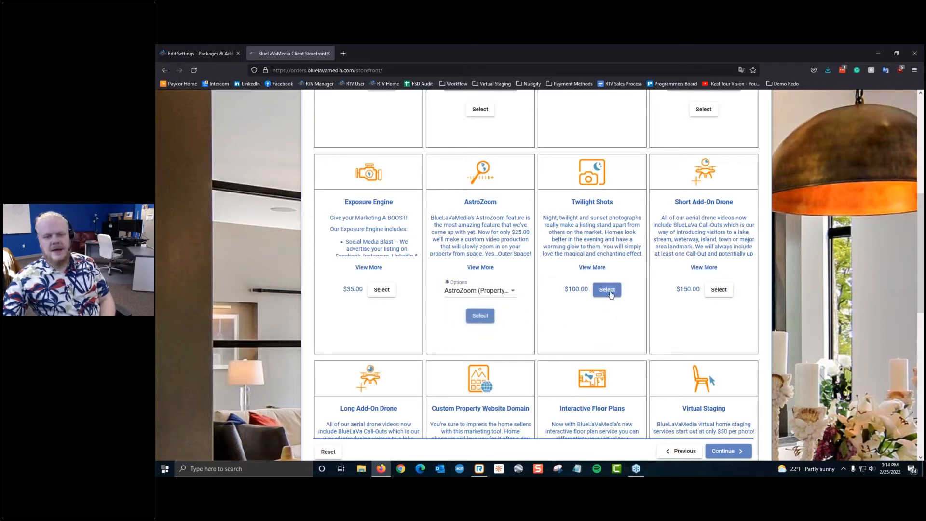
left_click(609, 293)
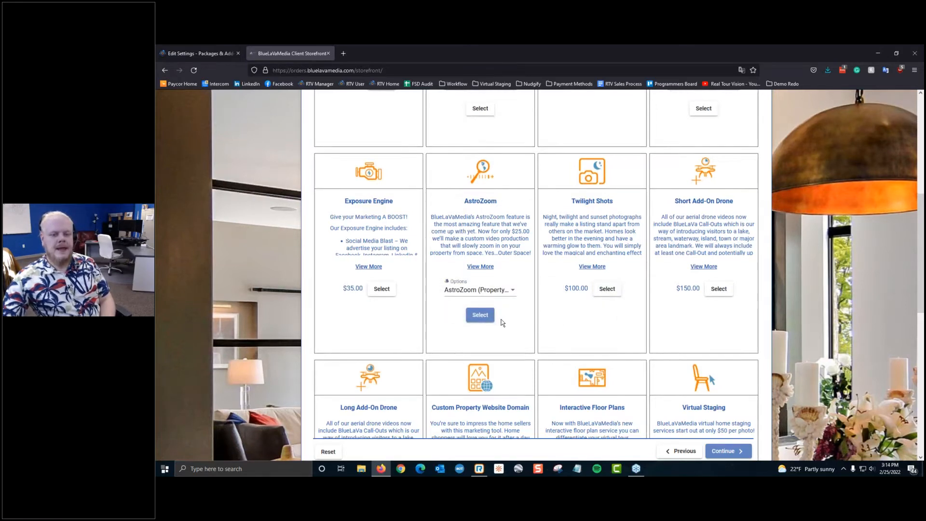
Step: Add Virtual Staging with 2 photos for $100.00 and proceed to the cart
scroll(502, 320, "down", 4)
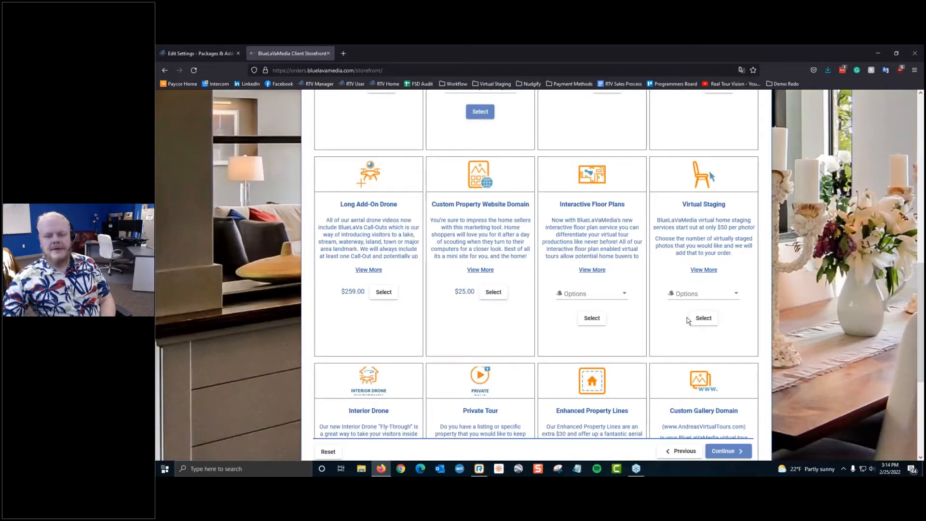
left_click(695, 293)
left_click(706, 316)
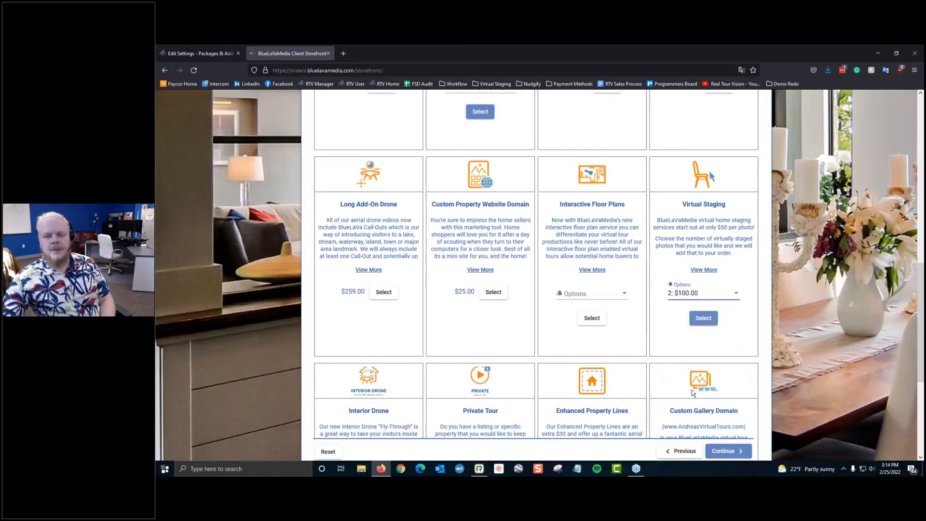
left_click(704, 317)
left_click(728, 451)
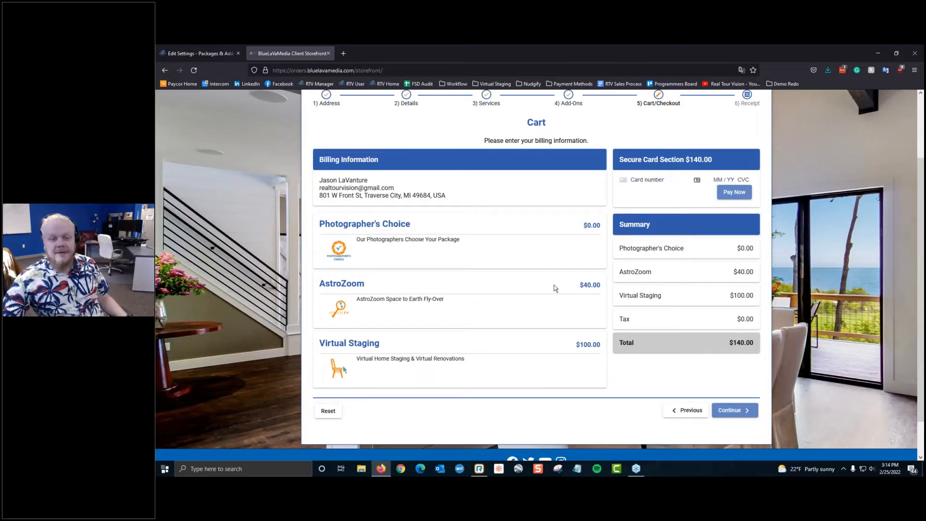
scroll(439, 325, "up", 2)
scroll(569, 327, "down", 3)
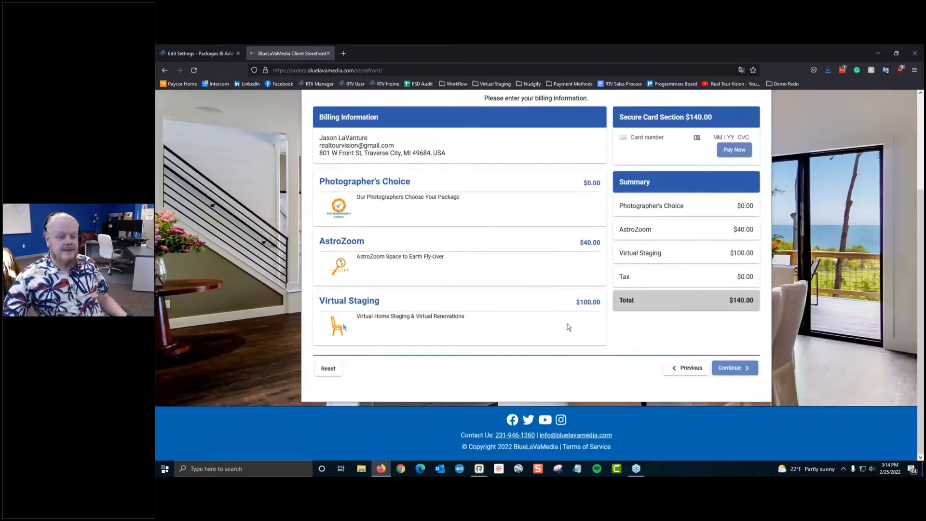
left_click_drag(343, 182, 383, 182)
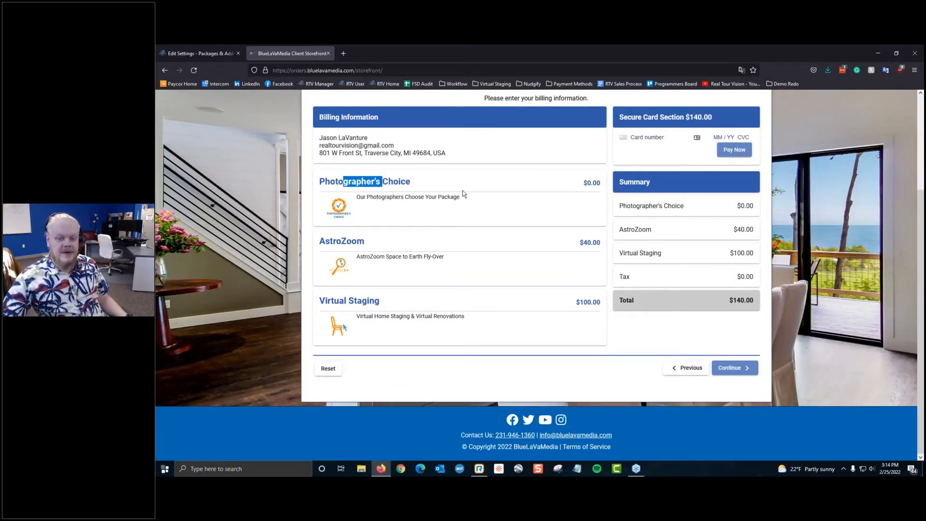
left_click(463, 191)
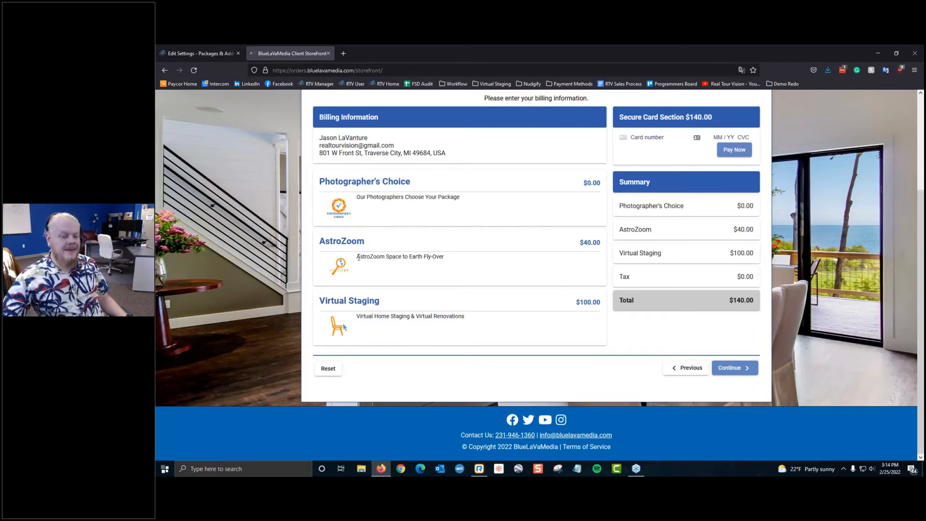
mouse_move(358, 257)
left_mouse_down()
mouse_move(491, 274)
mouse_move(355, 257)
left_mouse_up()
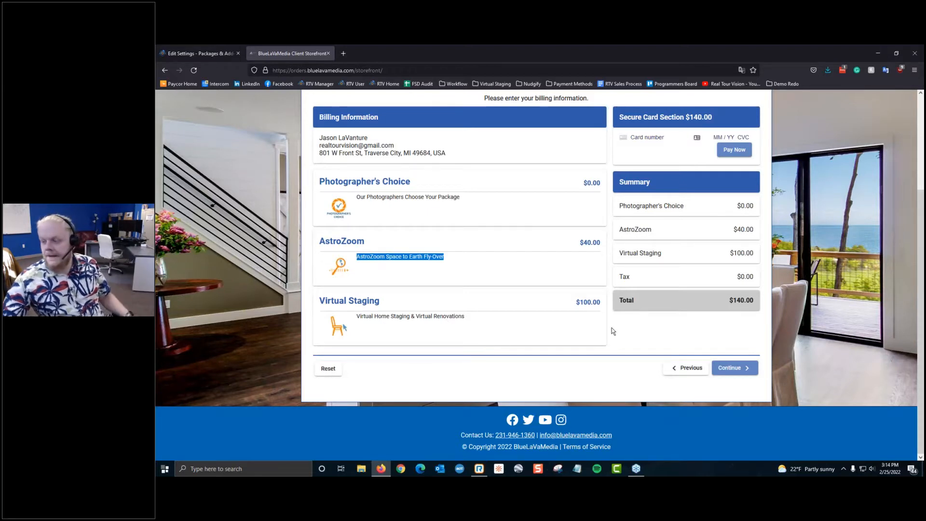
left_click(395, 322)
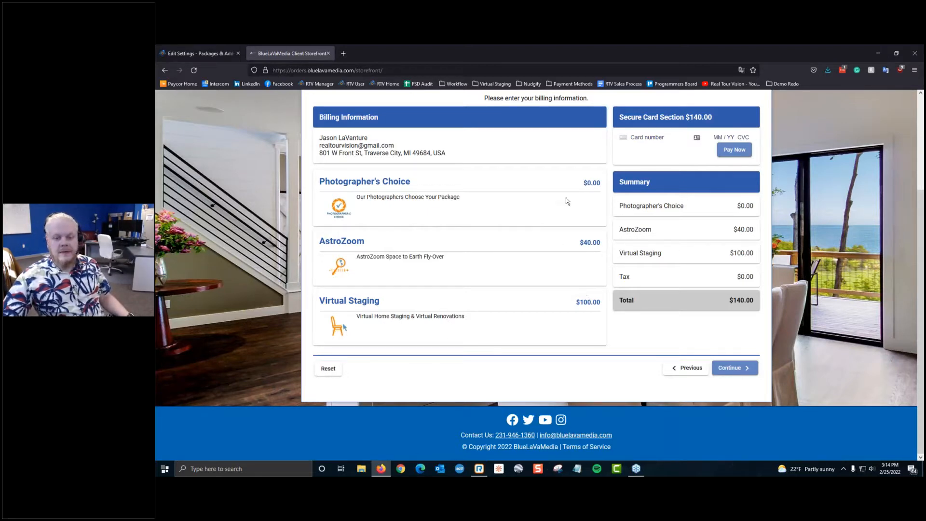
left_click_drag(578, 242, 629, 321)
left_click(668, 355)
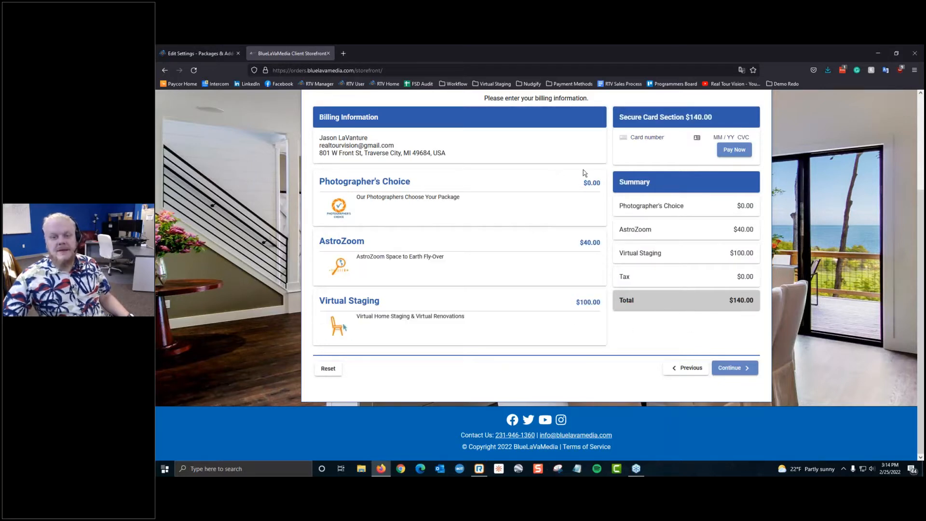
left_click(743, 368)
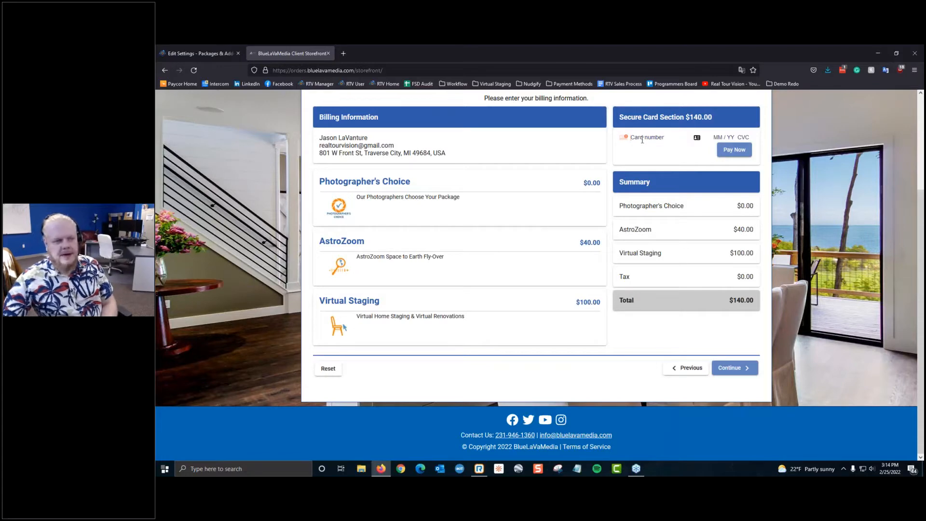
Step: Go back to the Add-Ons step and advance again to the cart checkout
left_click(676, 368)
scroll(473, 249, "down", 6)
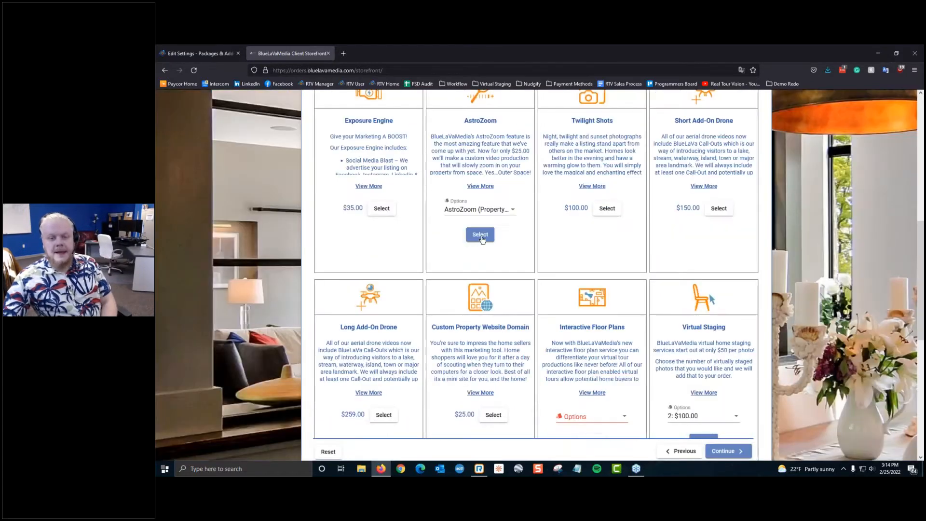
scroll(481, 239, "down", 8)
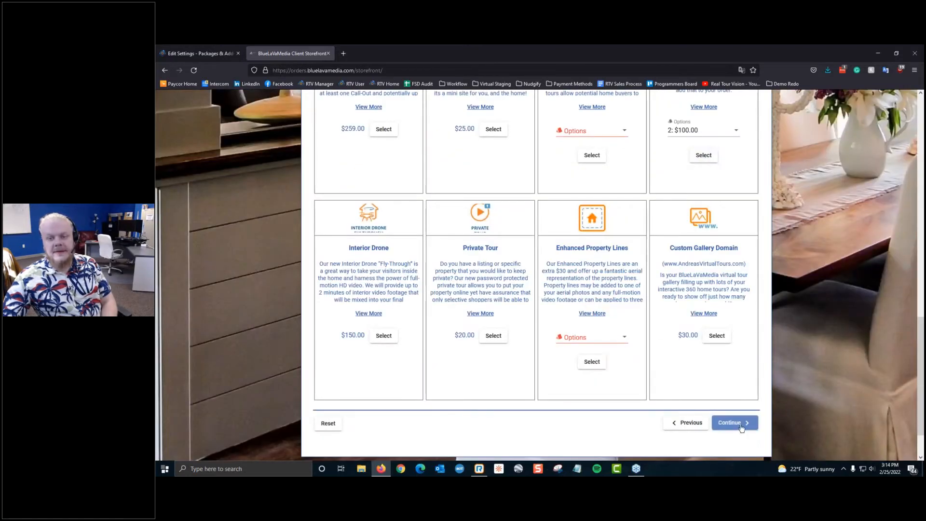
left_click(728, 422)
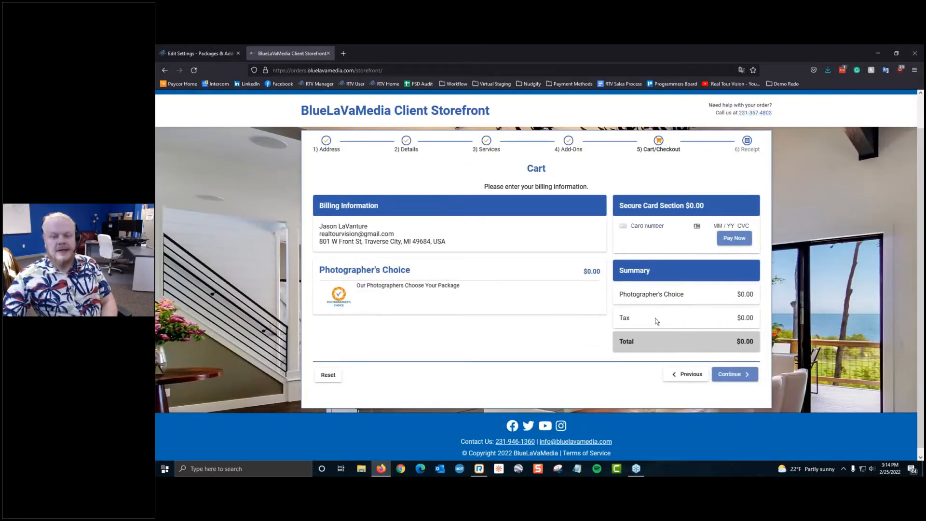
Step: Try to proceed past the cart page, then close the storefront tab
left_click_drag(361, 307, 573, 335)
left_click(644, 361)
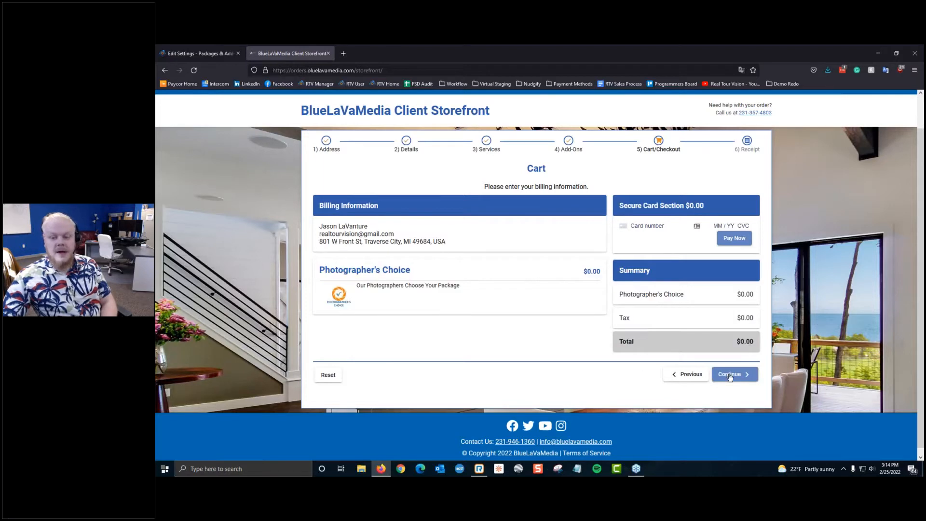
left_click(730, 376)
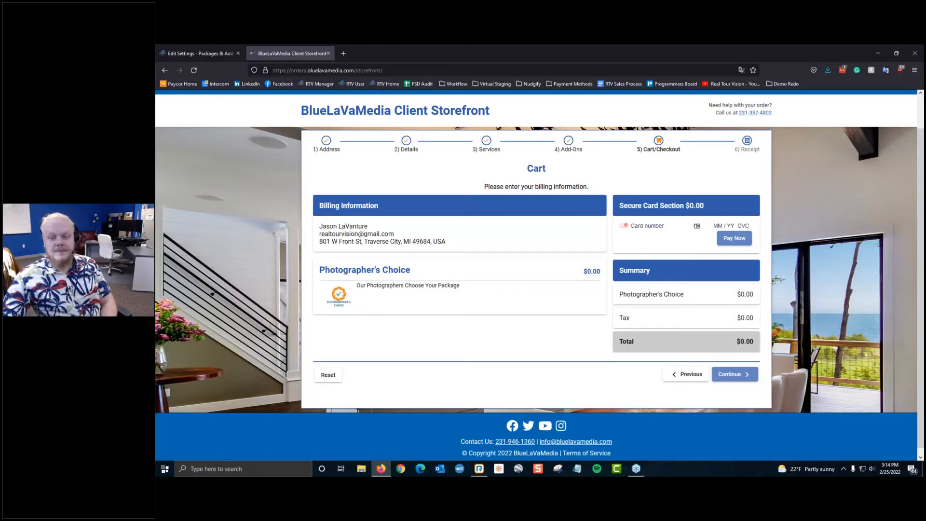
left_click(328, 53)
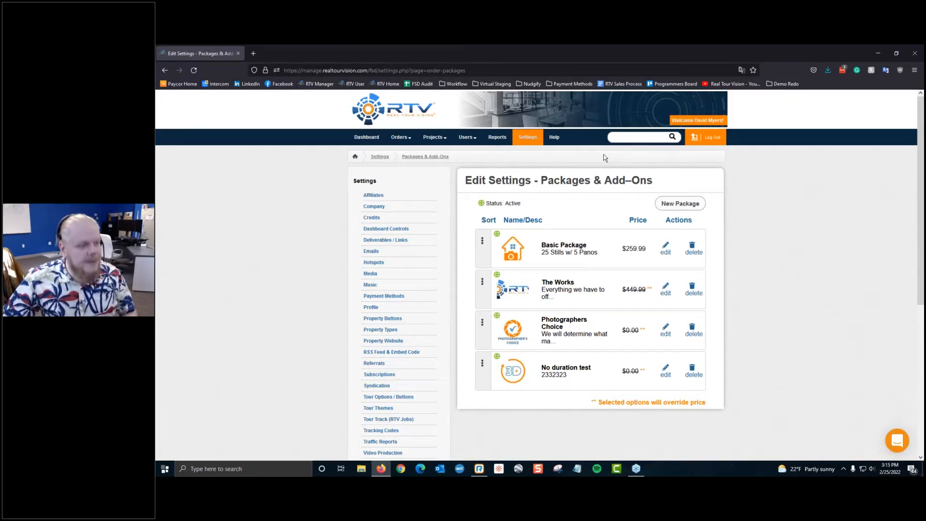
Step: Start a new package and load Rockpointe Marketing from the Workflow bookmarks in a new tab
left_click(697, 203)
key("ctrl+t")
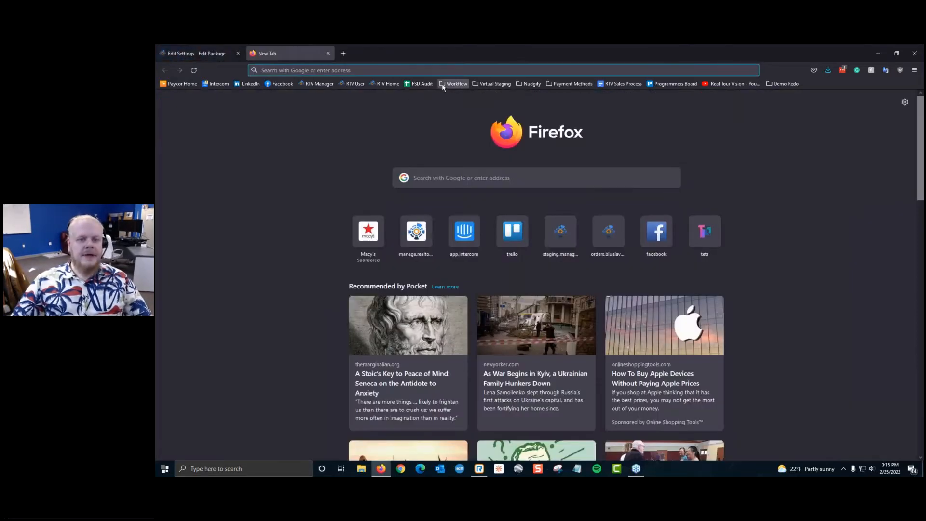
left_click(453, 84)
left_click(486, 114)
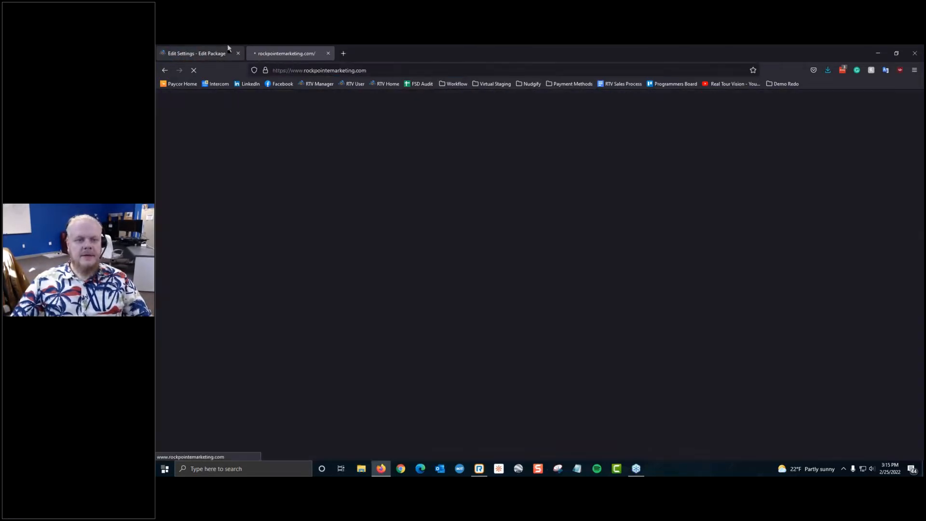
left_click(227, 45)
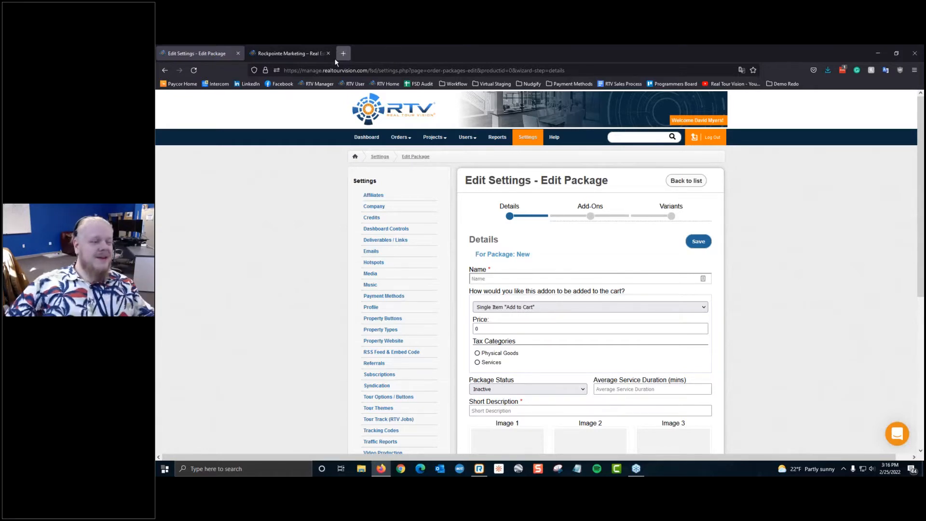
Step: Open the Packages & Add-Ons settings under Ordering System Settings
scroll(499, 147, "down", 5)
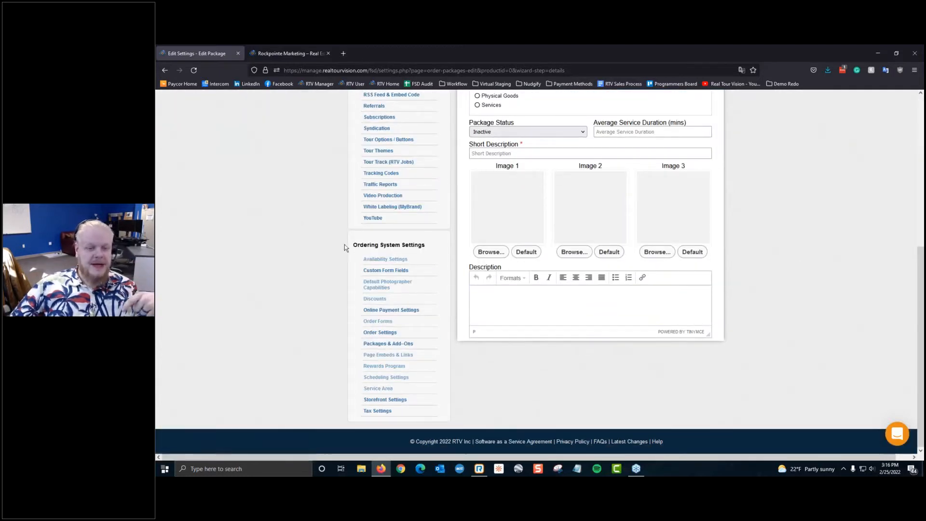
left_click_drag(344, 245, 426, 248)
left_click(425, 248)
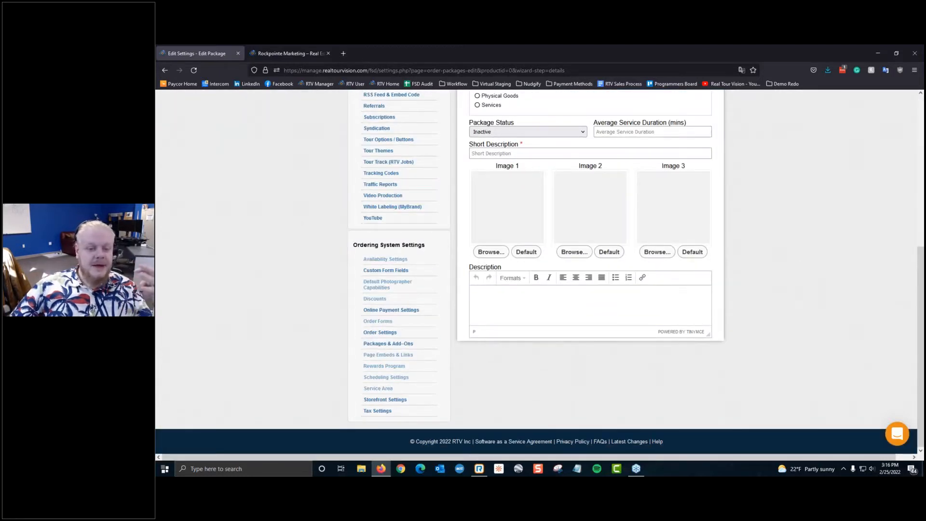
left_click(399, 344)
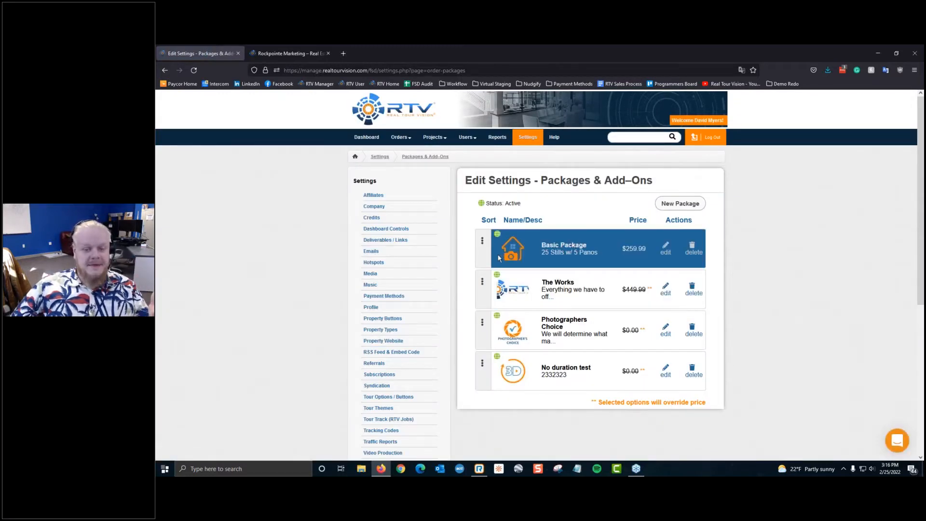
Step: Reorder packages so Basic Package is first and No duration test second
left_click_drag(485, 240, 482, 378)
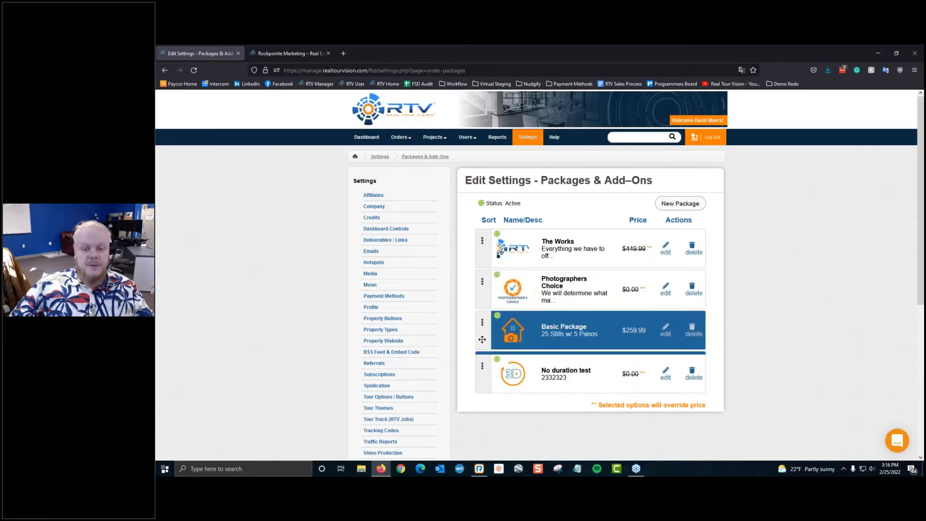
left_click_drag(482, 340, 481, 251)
left_click_drag(478, 374, 483, 290)
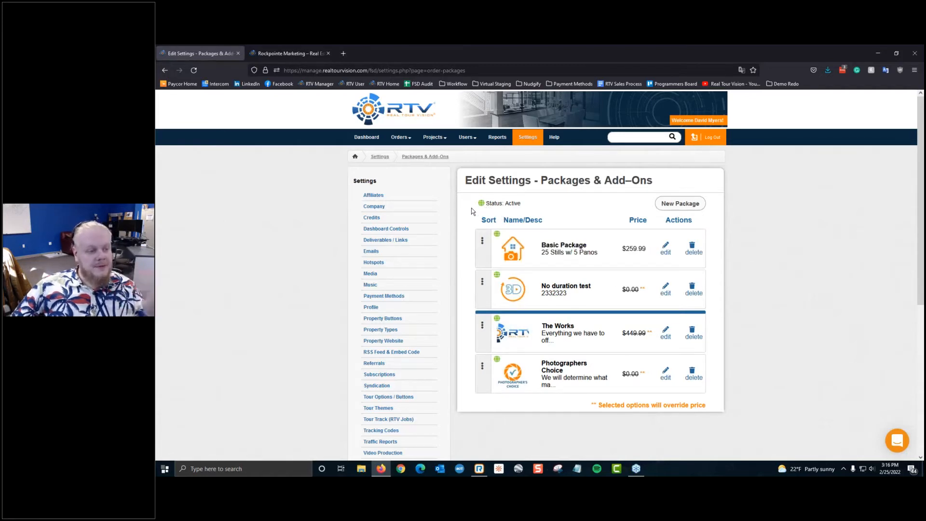
left_click_drag(484, 207, 528, 212)
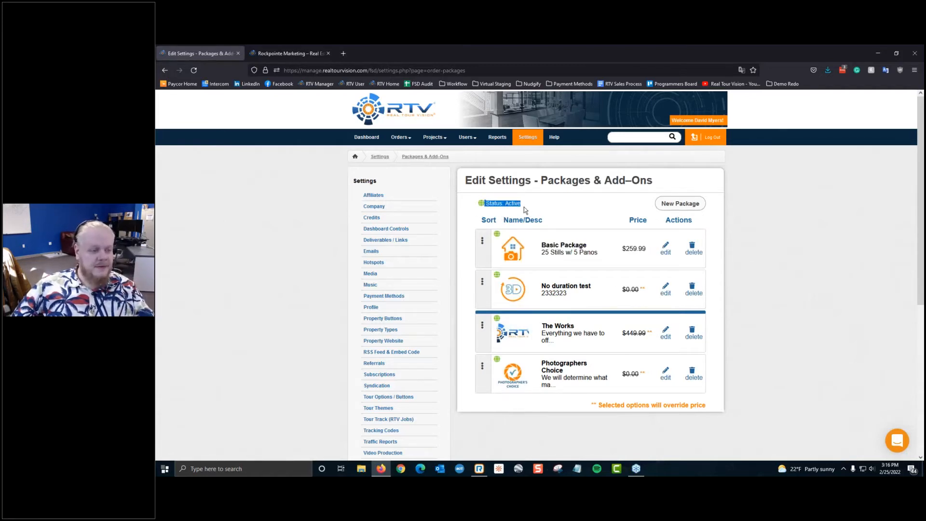
left_click(661, 224)
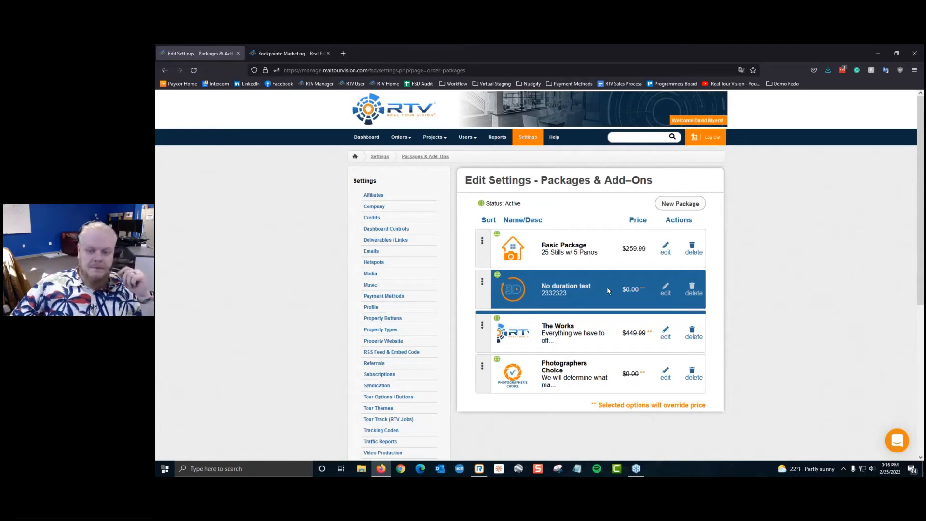
Step: Permanently delete the No duration test package and start a new package
left_click(693, 288)
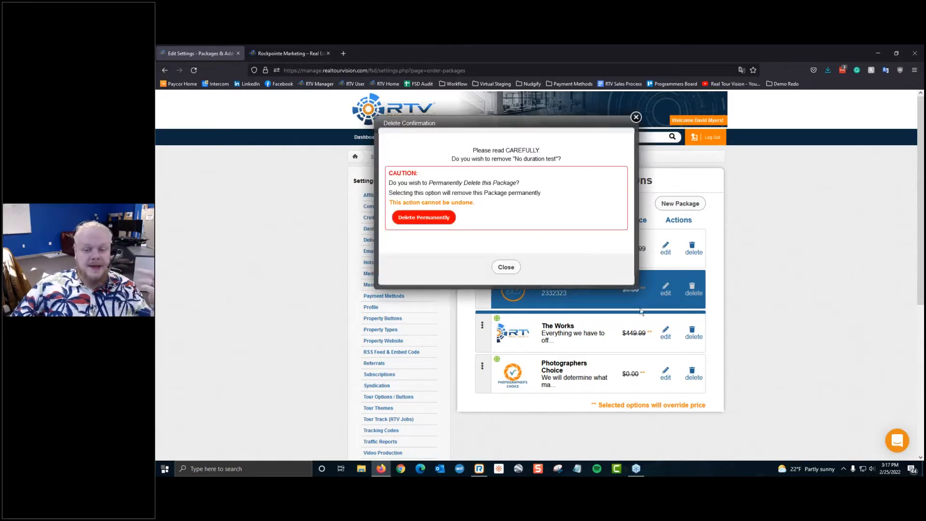
left_click(439, 218)
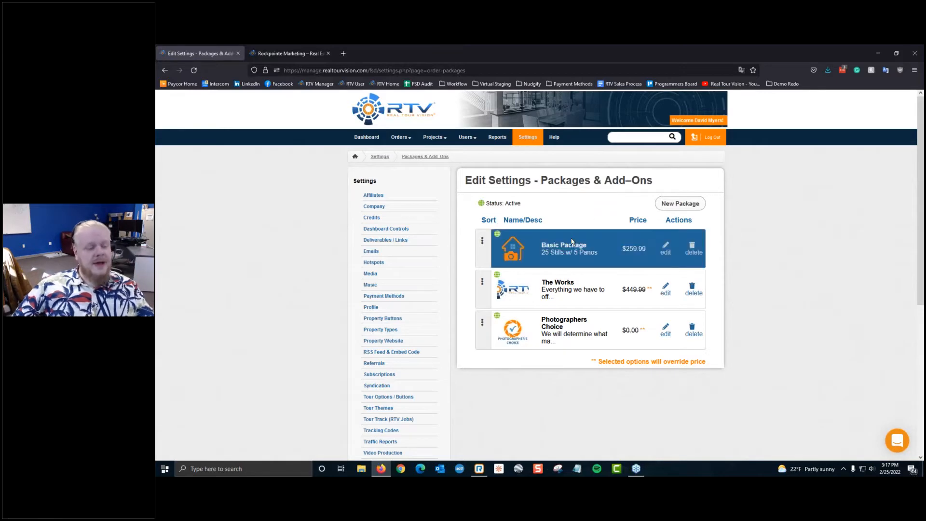
left_click(689, 203)
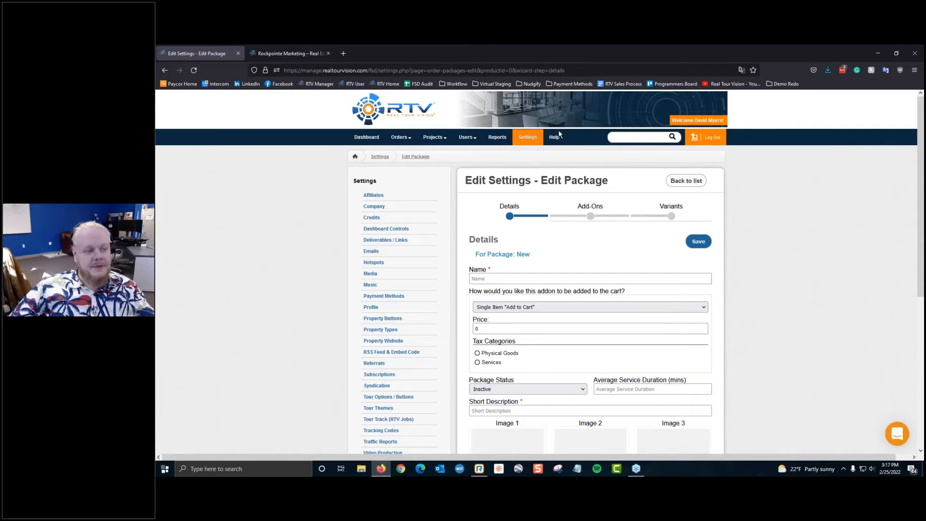
Step: Open the help messenger and browse the Getting Started and System help collections
left_click(897, 433)
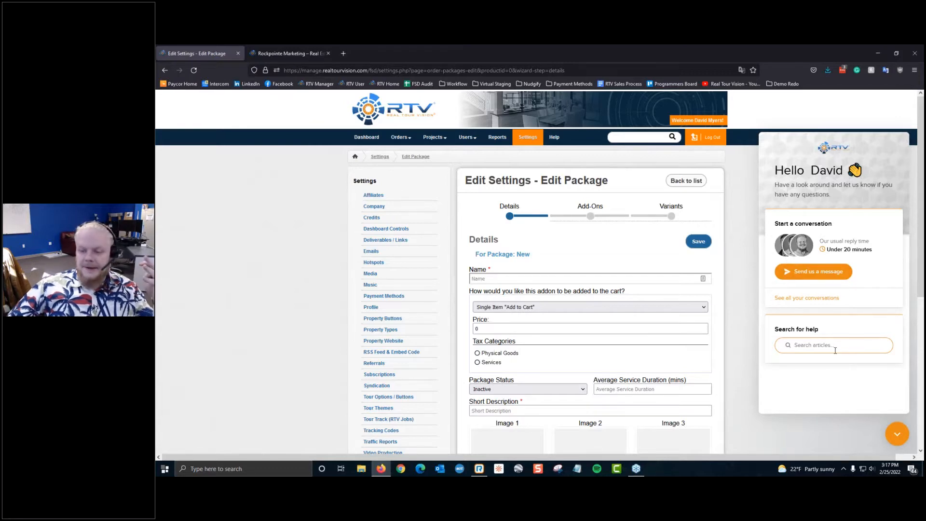
left_click(821, 344)
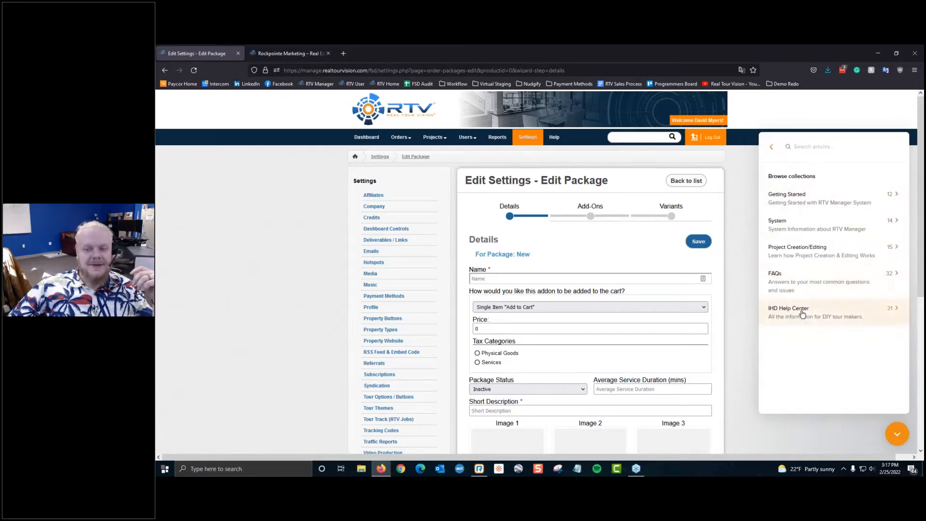
left_click(821, 200)
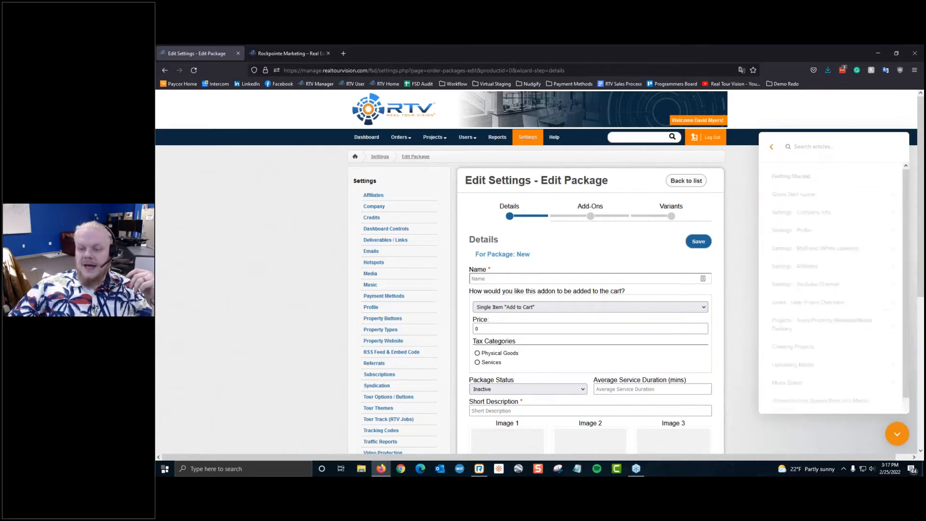
scroll(832, 192, "down", 1)
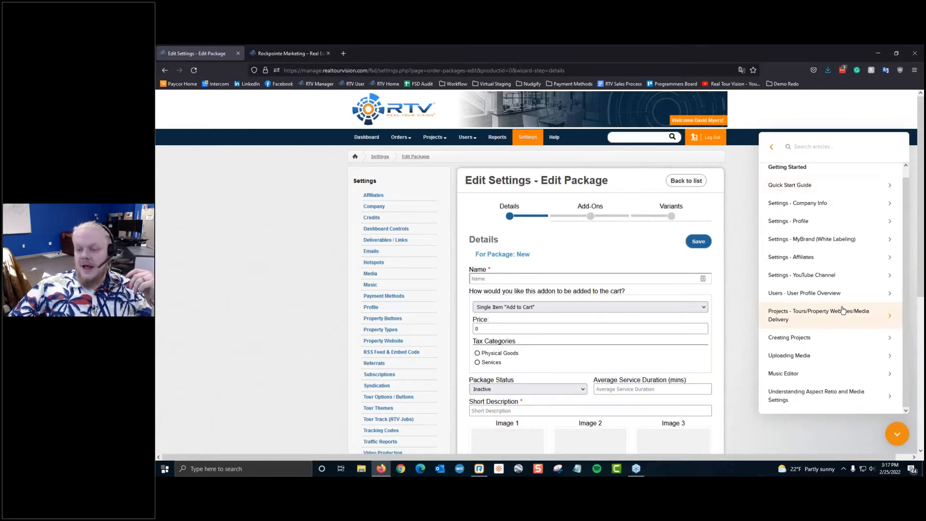
left_click(772, 146)
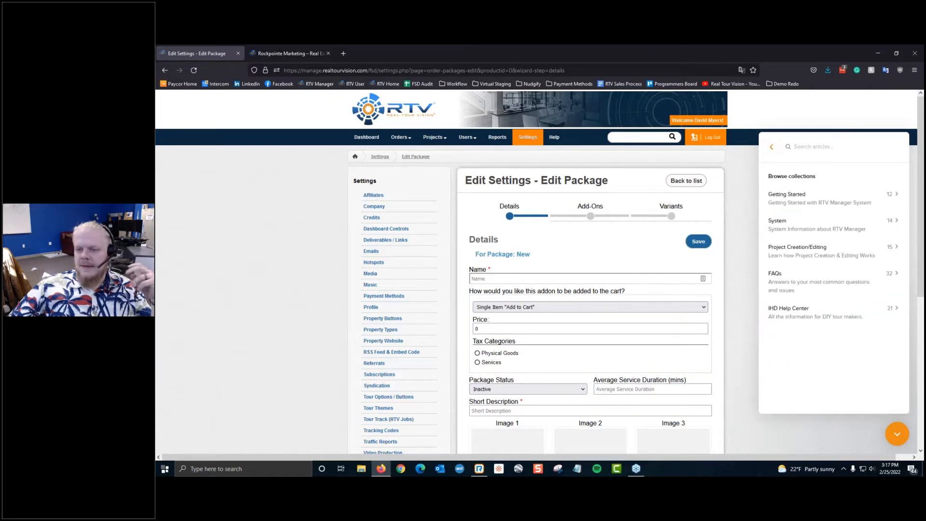
left_click(826, 217)
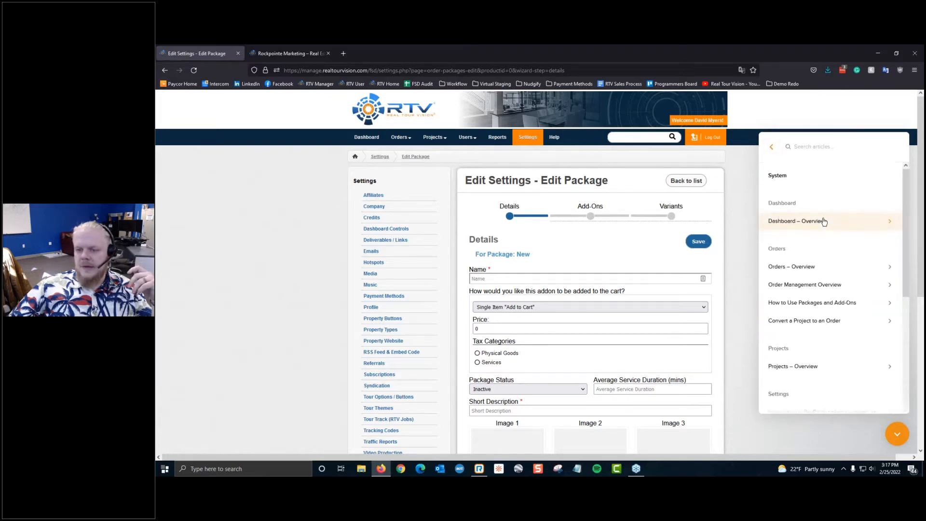
scroll(826, 225, "down", 2)
scroll(821, 227, "up", 2)
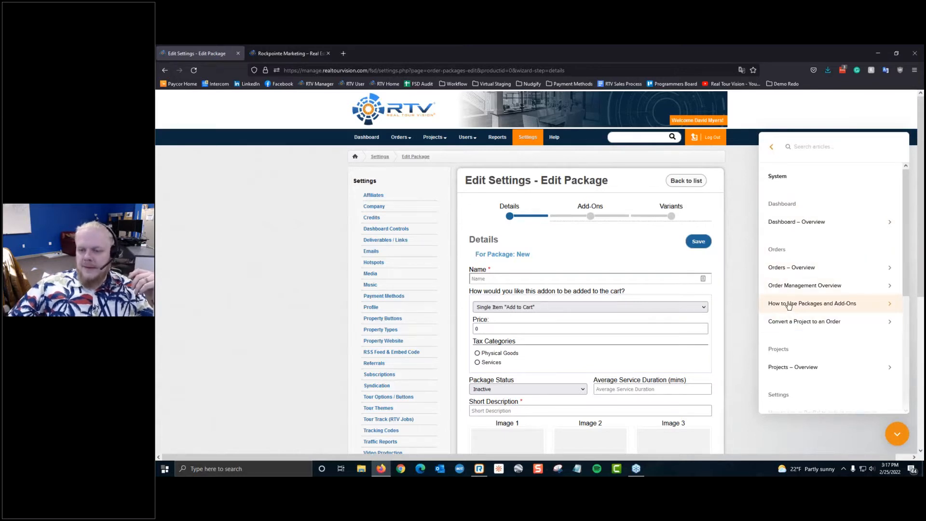
left_click(772, 147)
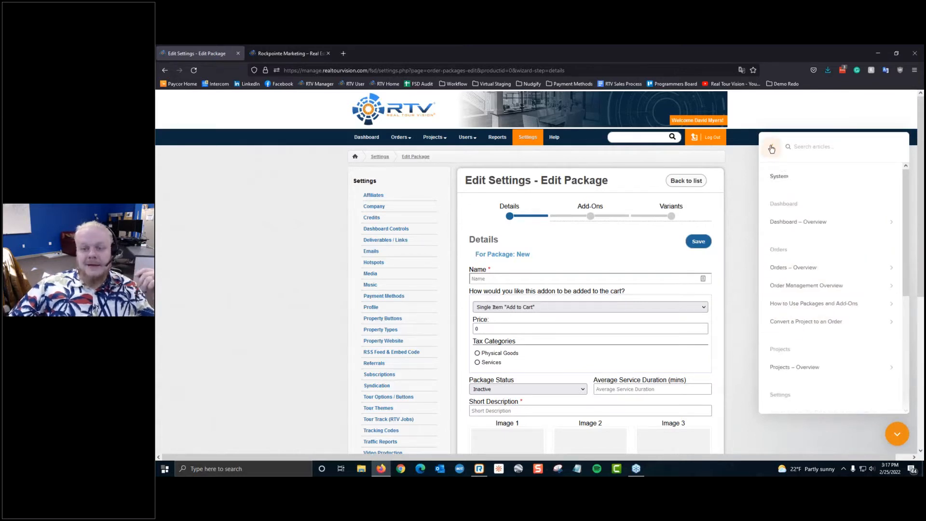
Step: Search the help articles for 'packages'
left_click(799, 144)
type("packages")
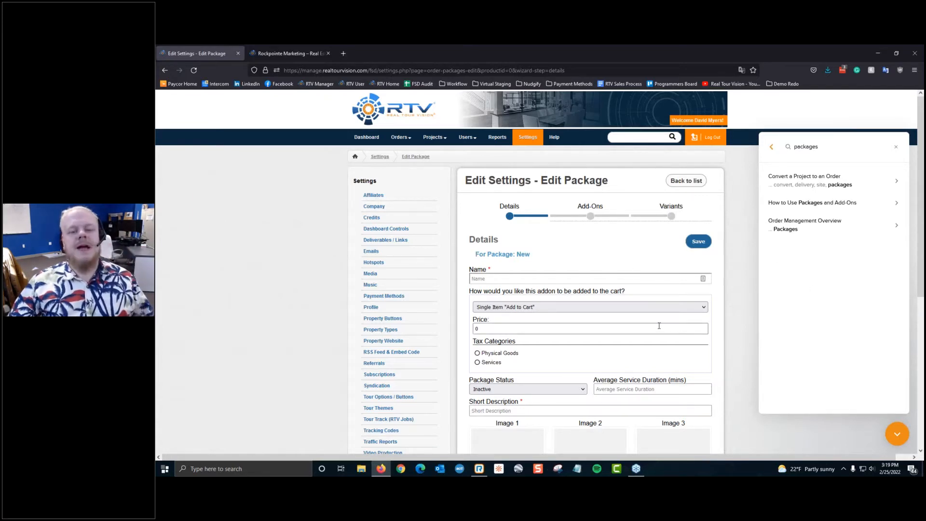
scroll(642, 294, "down", 3)
scroll(632, 287, "up", 2)
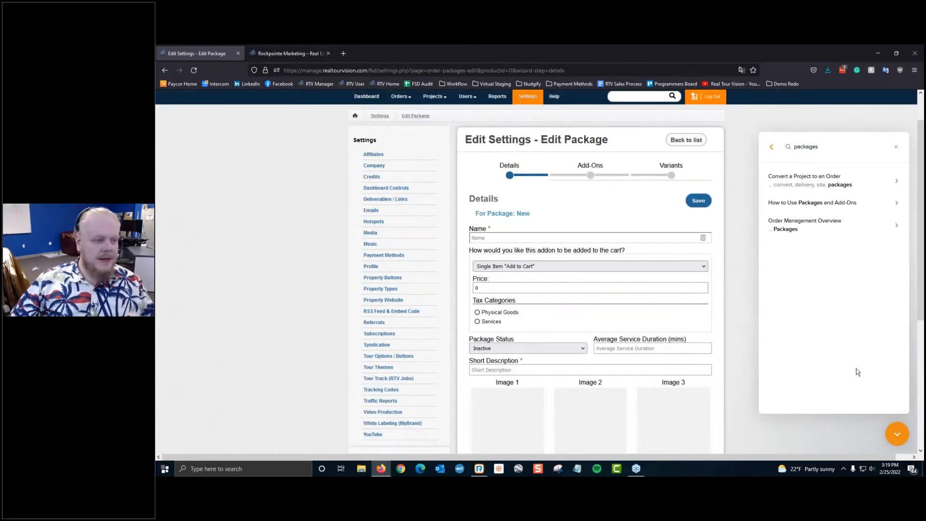
Step: Close the help panel, return to the package list and start a fresh package
left_click(897, 434)
left_click(533, 238)
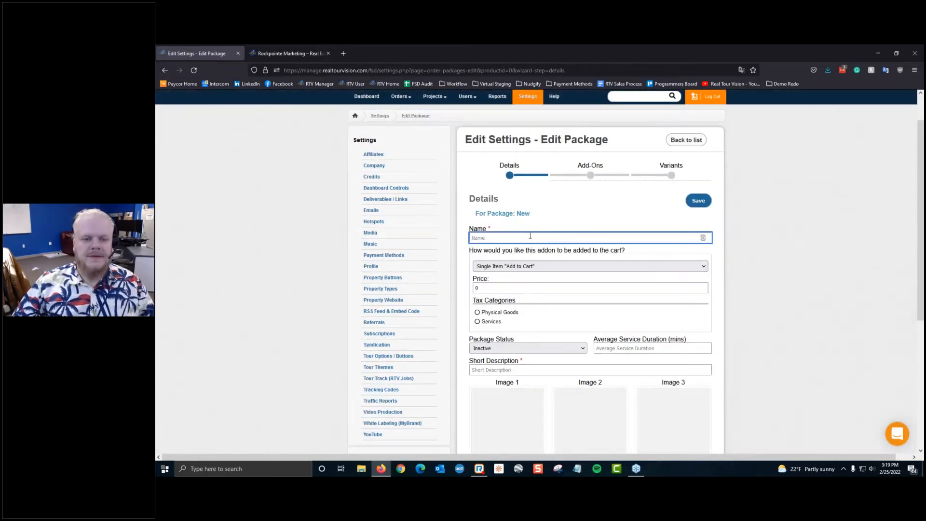
left_click(526, 210)
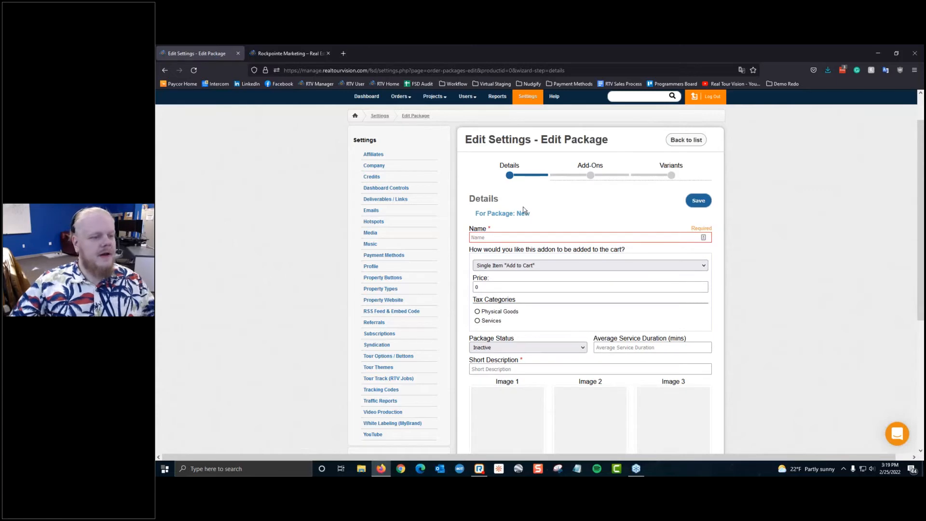
scroll(520, 209, "up", 1)
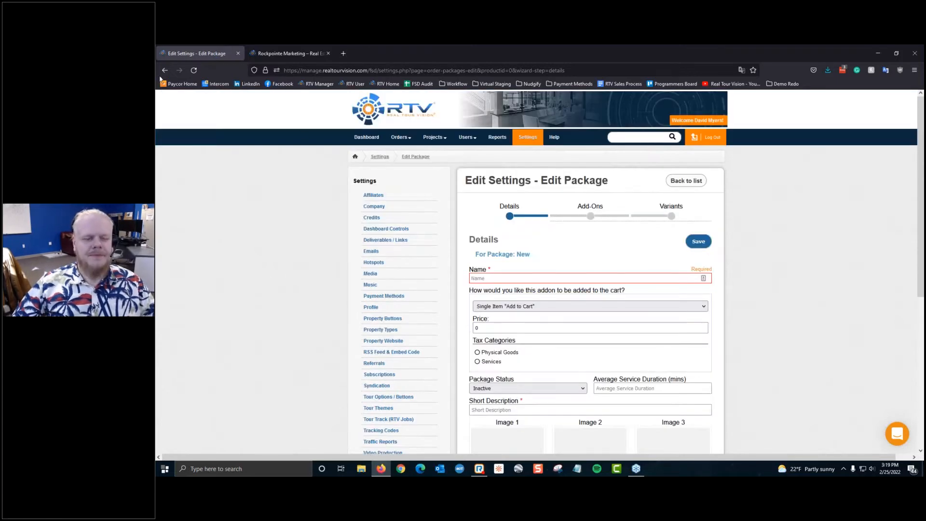
left_click(674, 187)
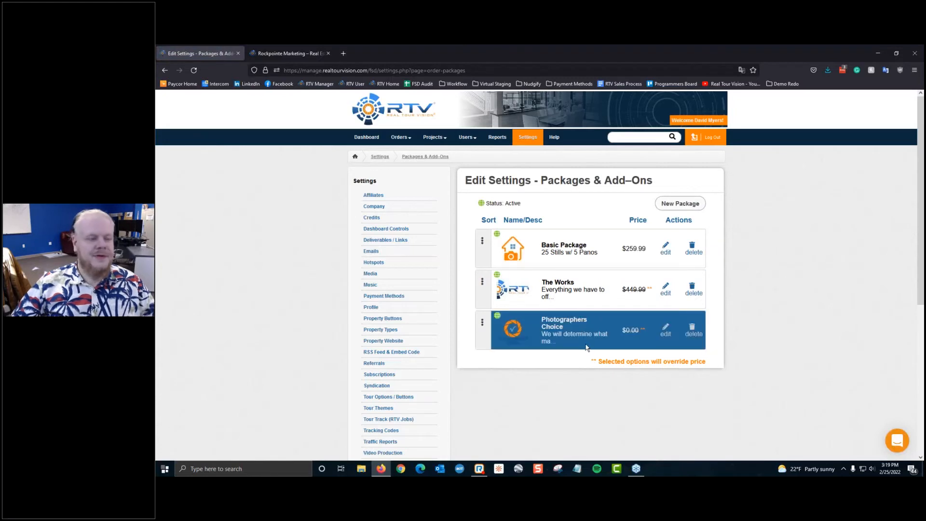
left_click(682, 204)
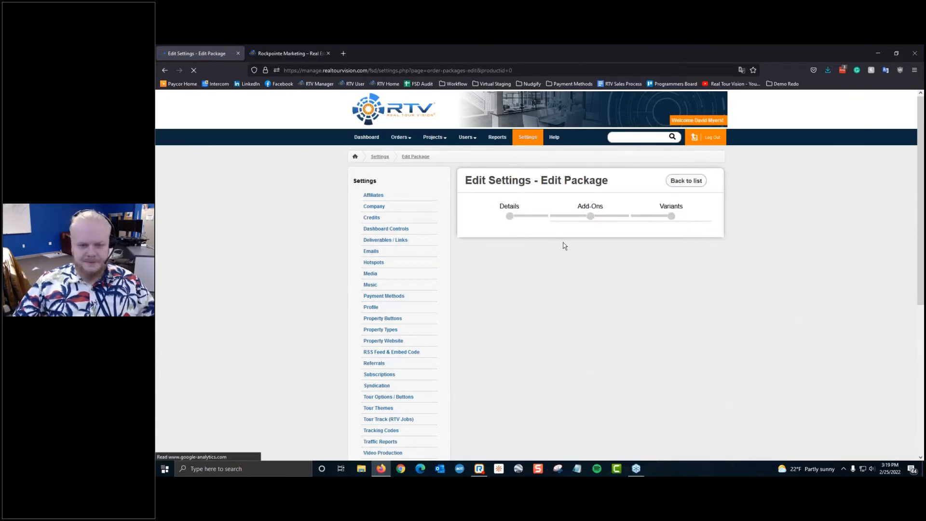
Step: Enter 'Corporate Headshots' as the package Name
left_click(535, 279)
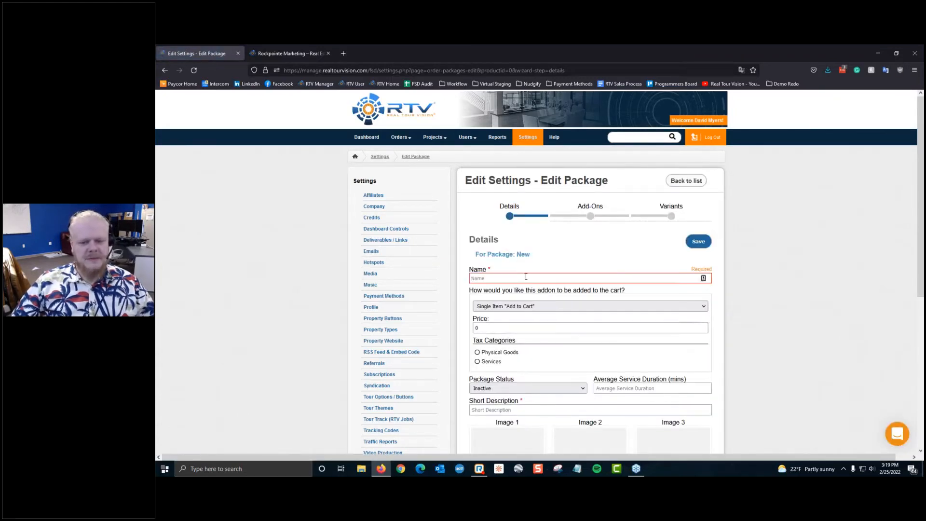
left_click(519, 279)
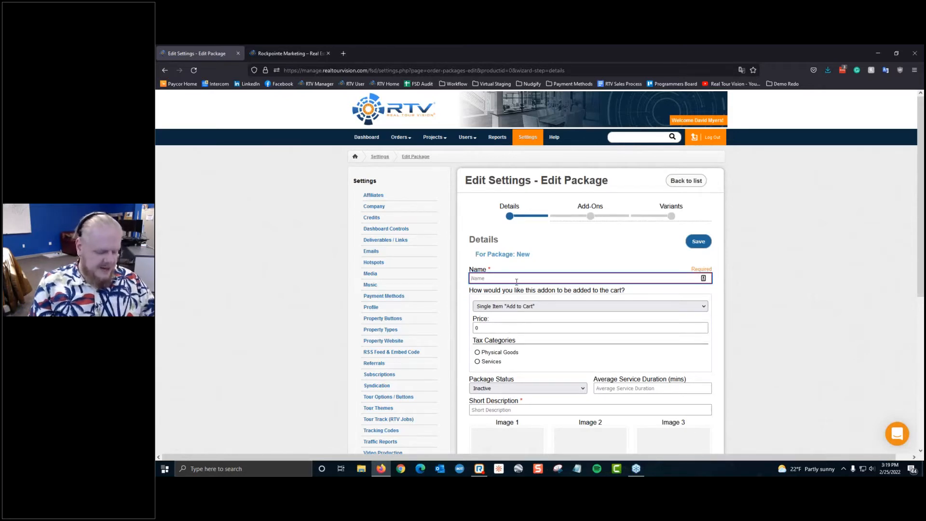
type("COrp")
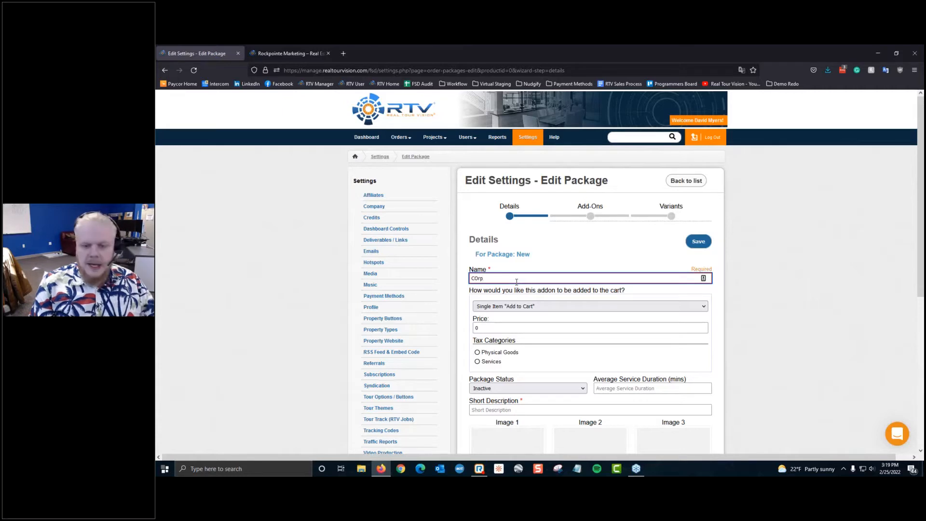
key("BackSpace")
key("BackSpace")
key("BackSpace")
type("orpora")
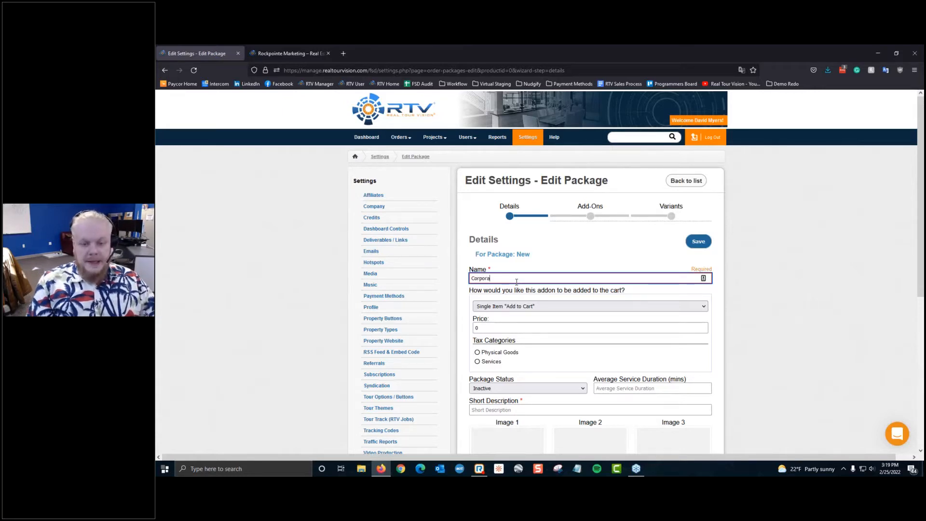
type("te HEads")
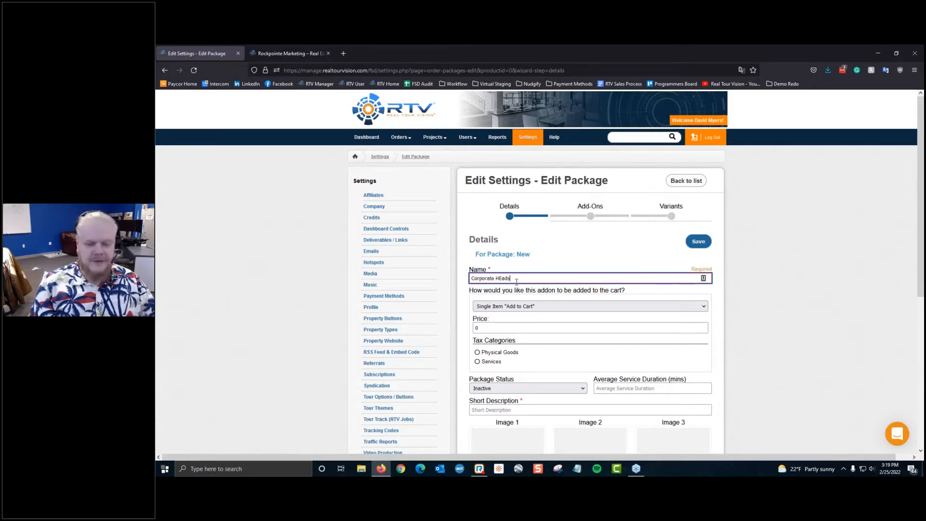
key("BackSpace")
key("BackSpace")
key("BackSpace")
key("BackSpace")
type("eadsh")
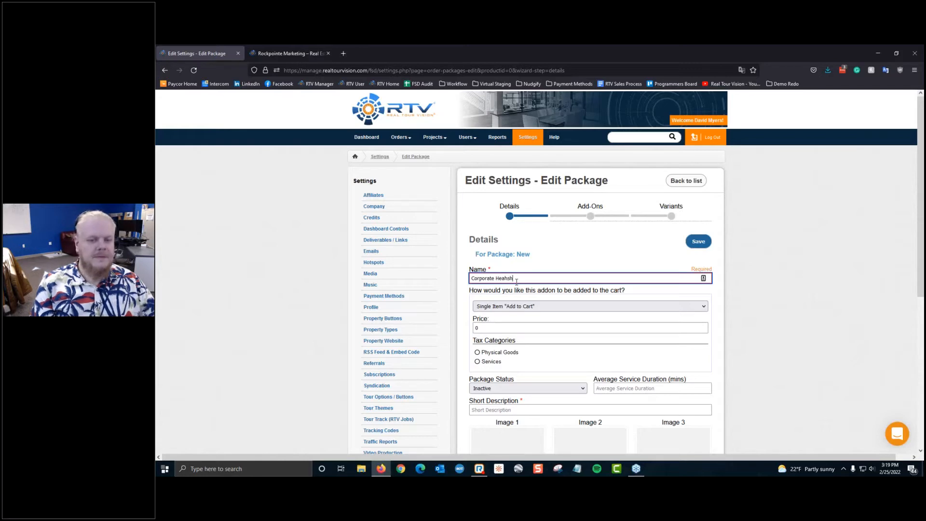
key("BackSpace")
key("BackSpace")
key("BackSpace")
type("dshot")
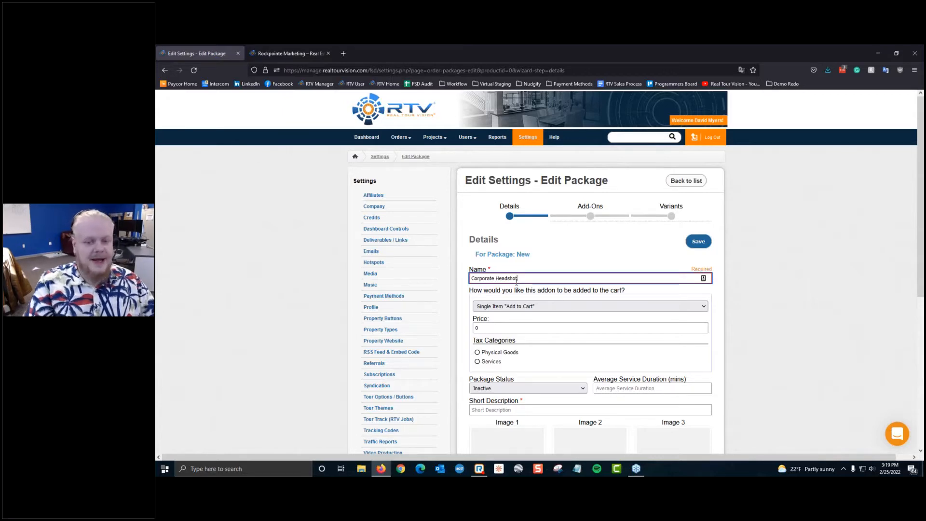
type("s")
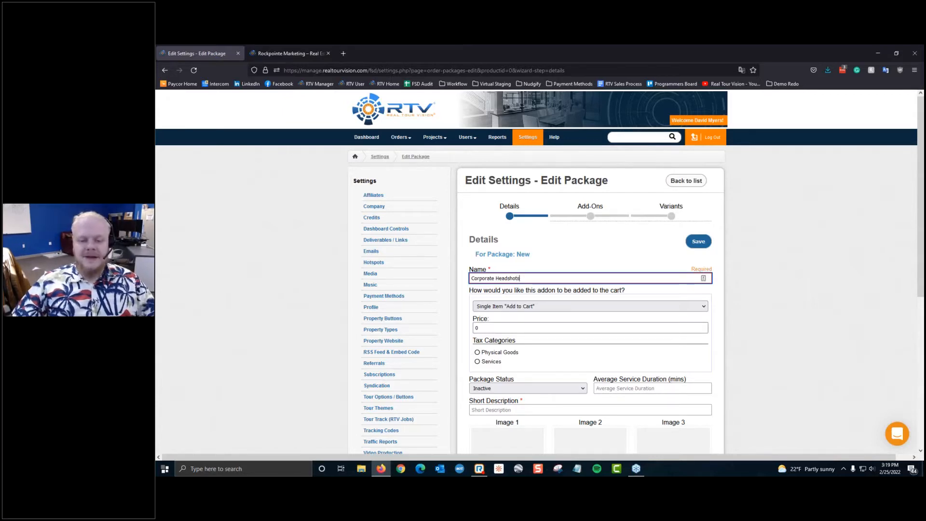
Step: Try the Select Quantity Option cart setting, keeping Max Quantity at 15
scroll(517, 281, "down", 3)
left_click(523, 179)
left_click(525, 183)
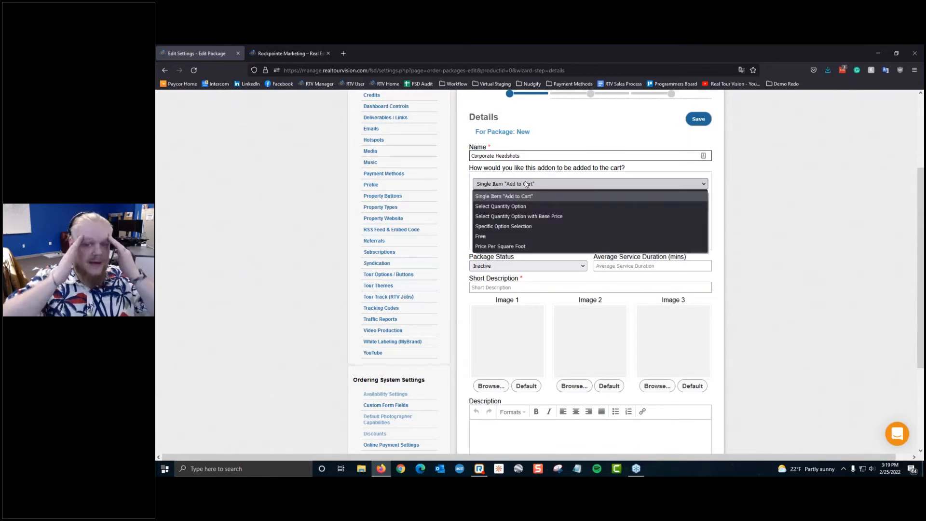
left_click(522, 196)
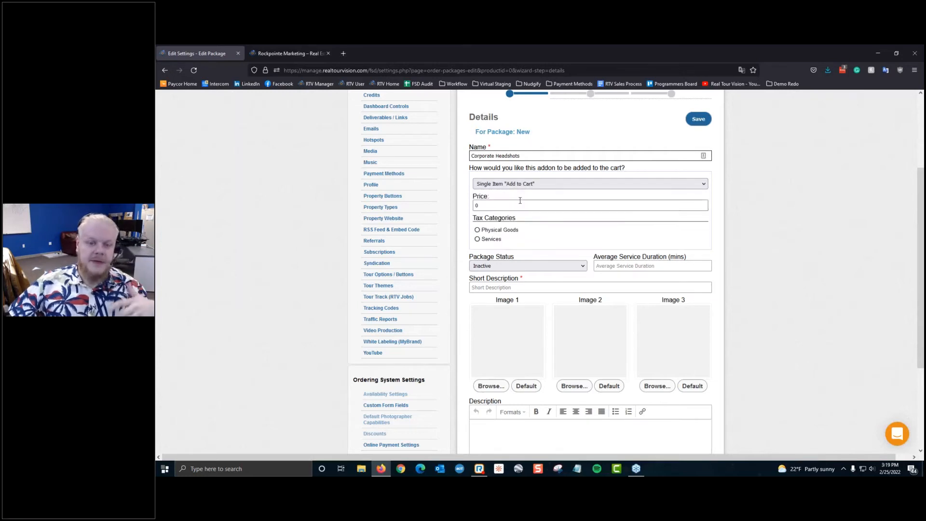
left_click(517, 205)
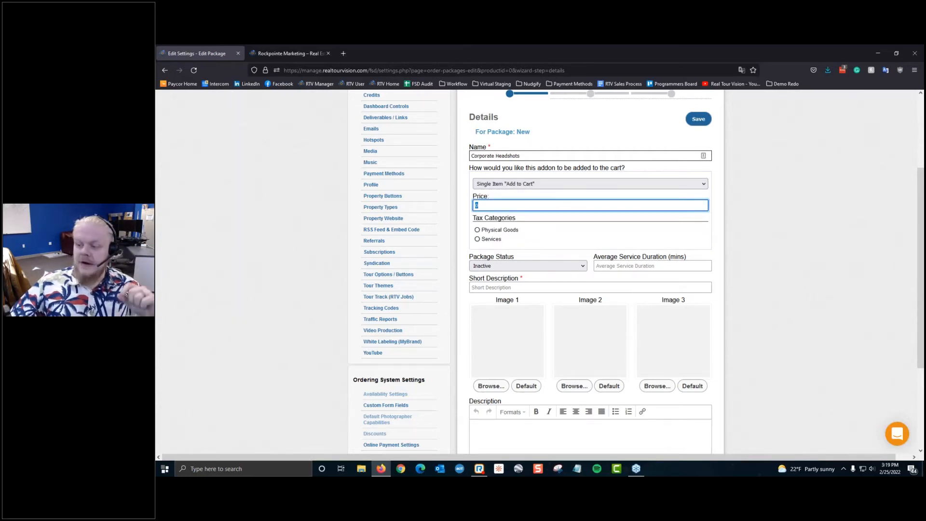
left_click(513, 186)
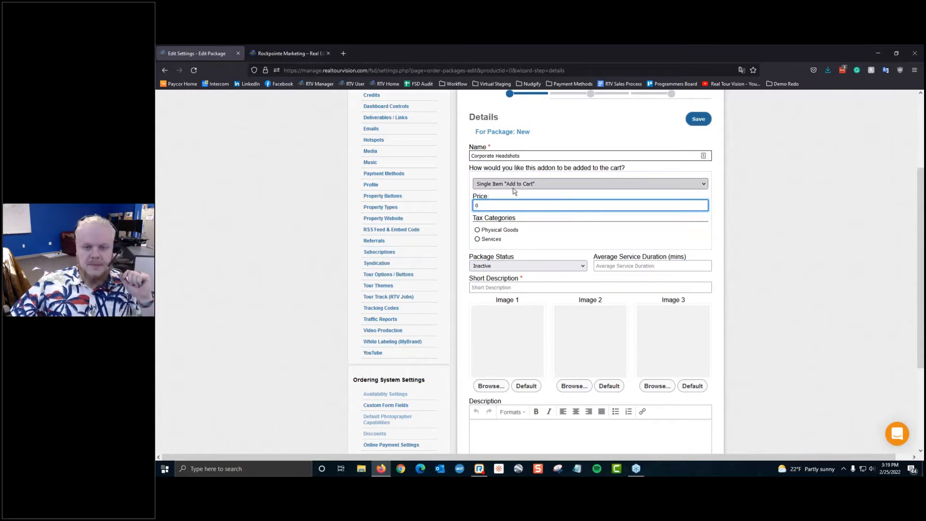
left_click(513, 206)
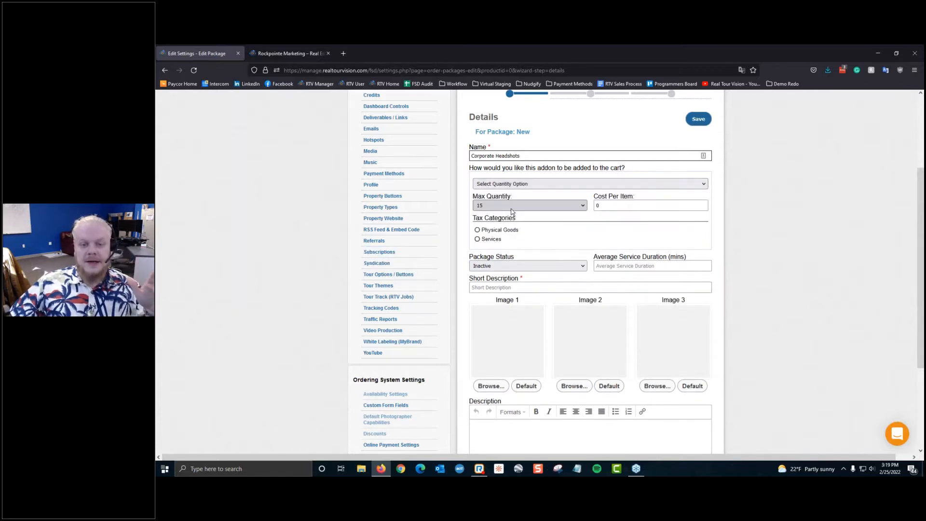
left_click(511, 208)
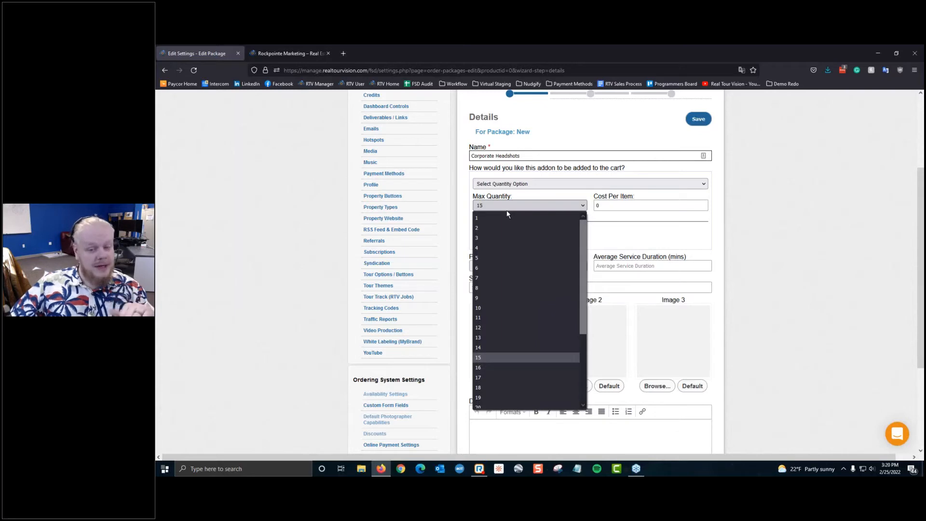
left_click(642, 206)
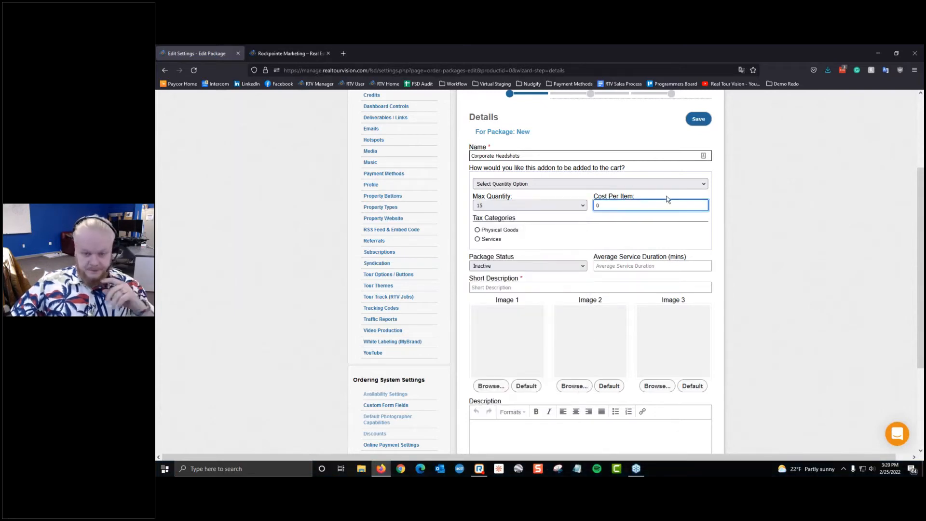
Step: Switch the cart option to Select Quantity Option with Base Price, Max Quantity 15
left_click_drag(623, 206, 542, 207)
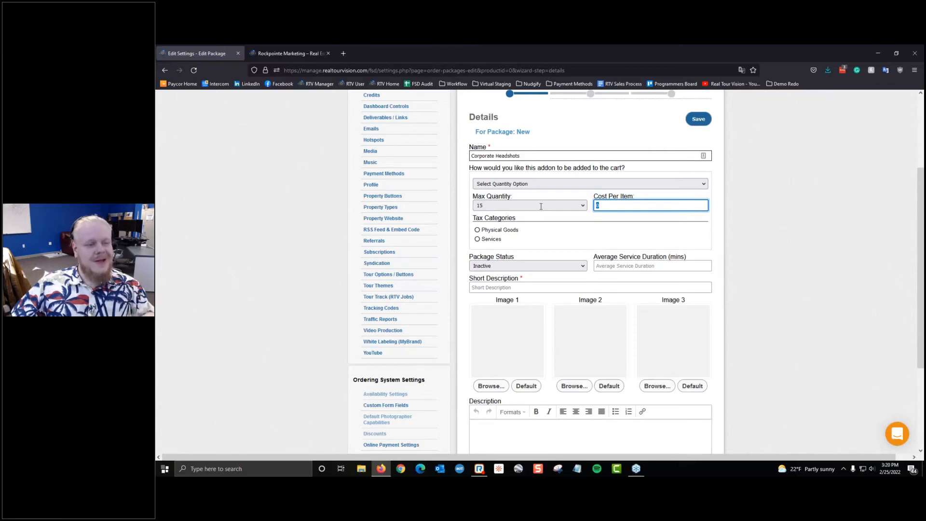
left_click(516, 185)
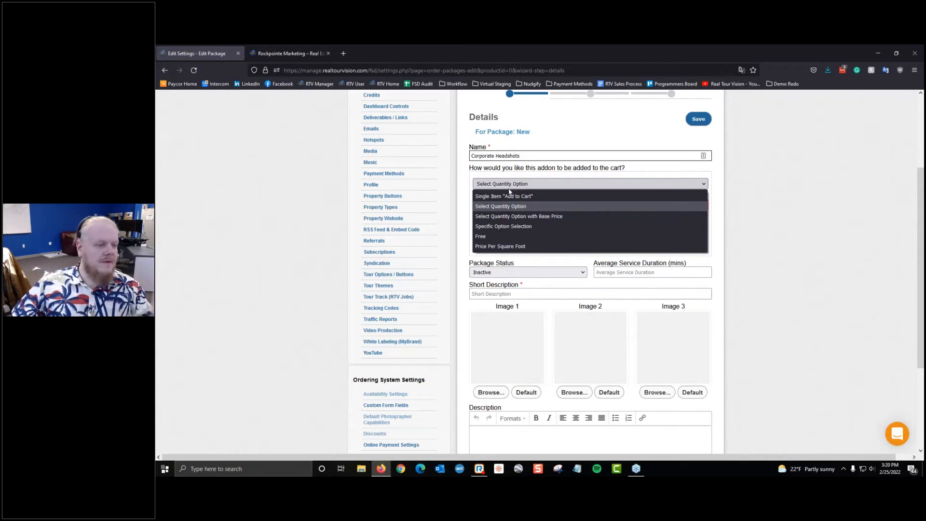
left_click(530, 218)
left_click(531, 205)
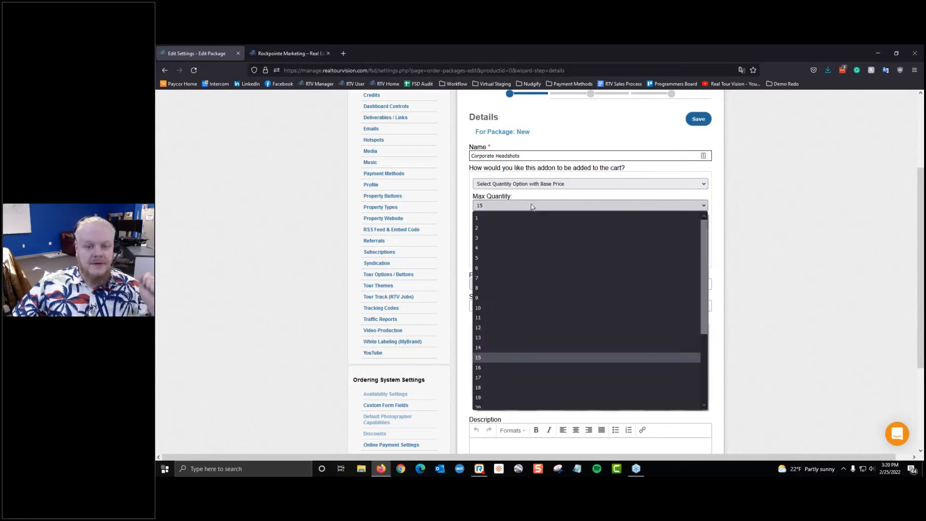
left_click(532, 206)
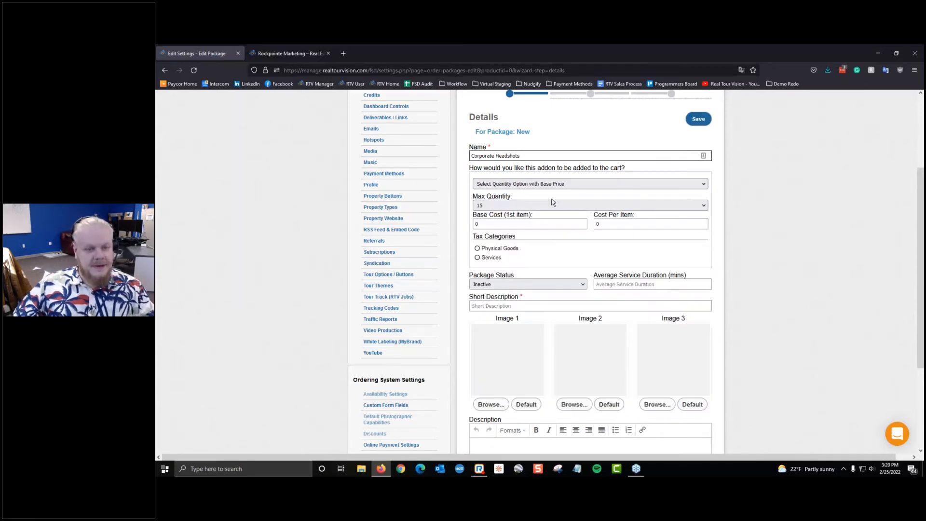
Step: Enter Base Cost 100 and Cost Per Item 30, and choose the Physical Goods tax category
left_click(559, 224)
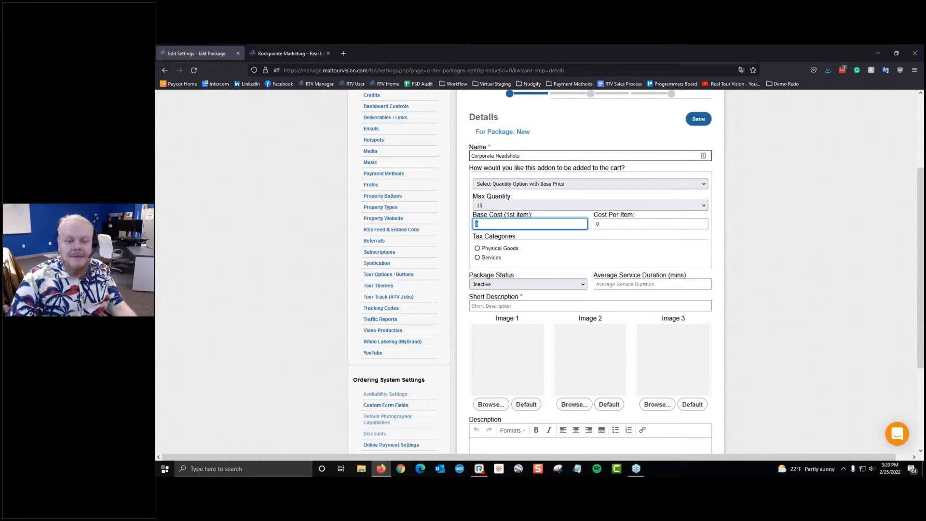
type("100")
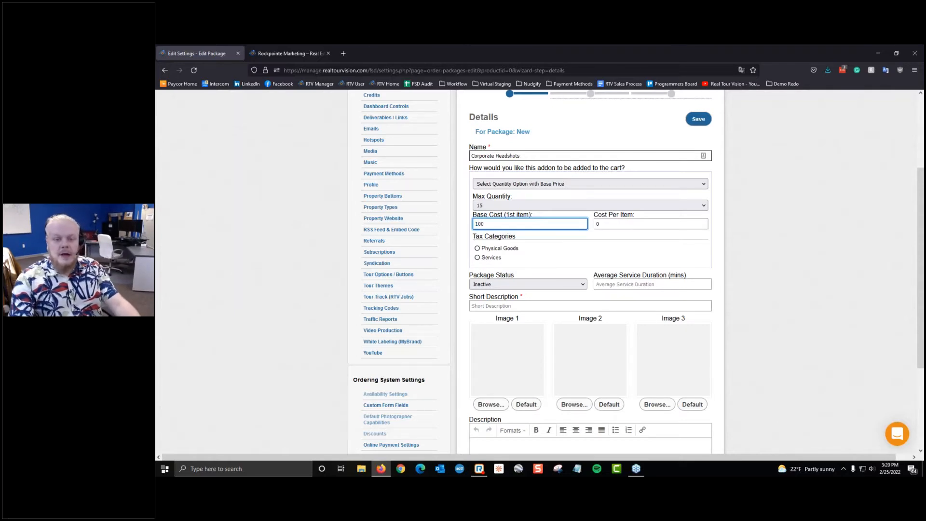
key("Tab")
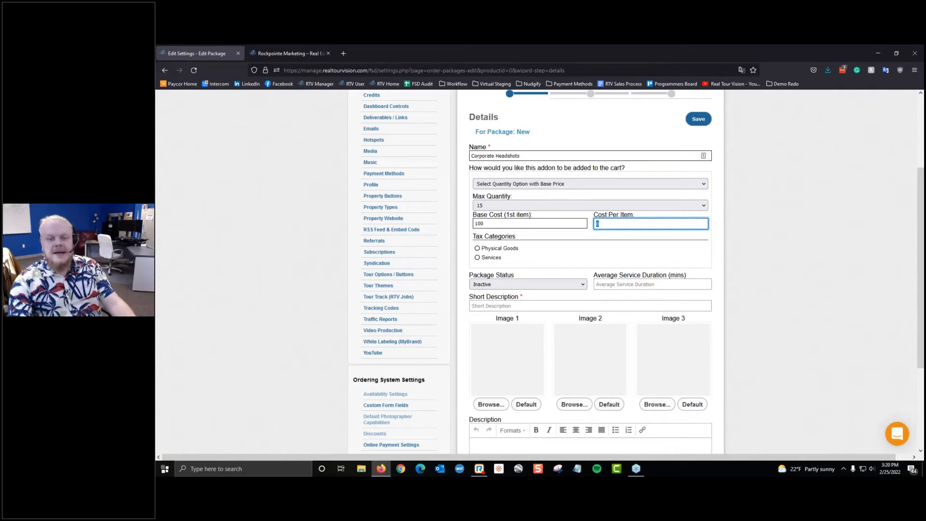
type("30")
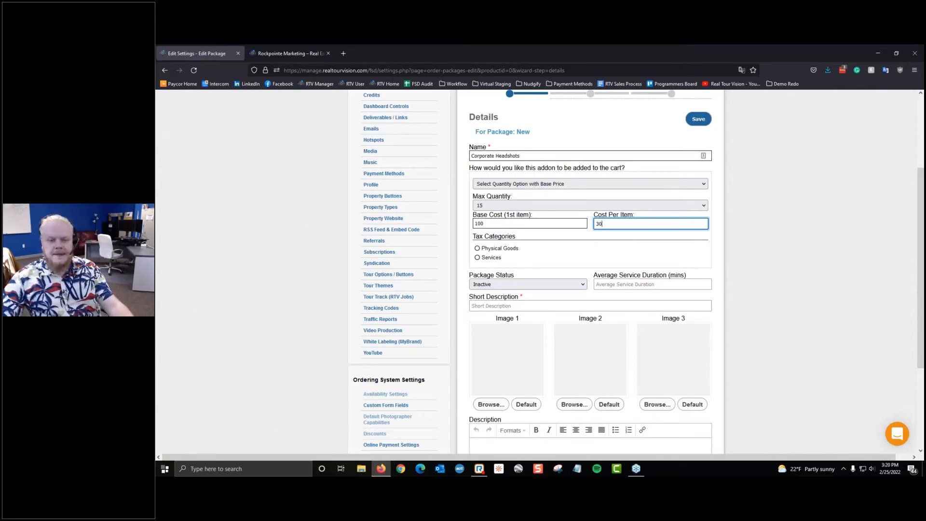
left_click(514, 248)
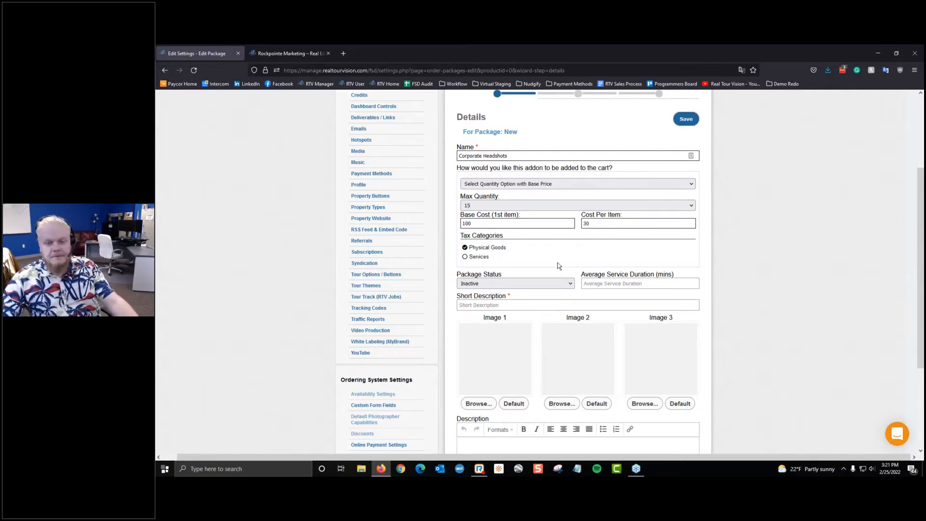
Step: Change the Package Status dropdown from Inactive to Active
left_click(519, 285)
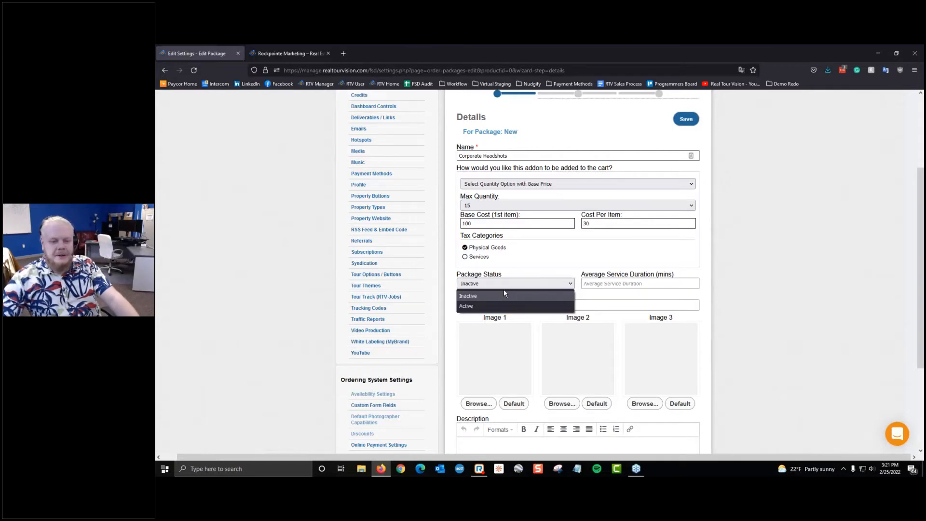
left_click(502, 306)
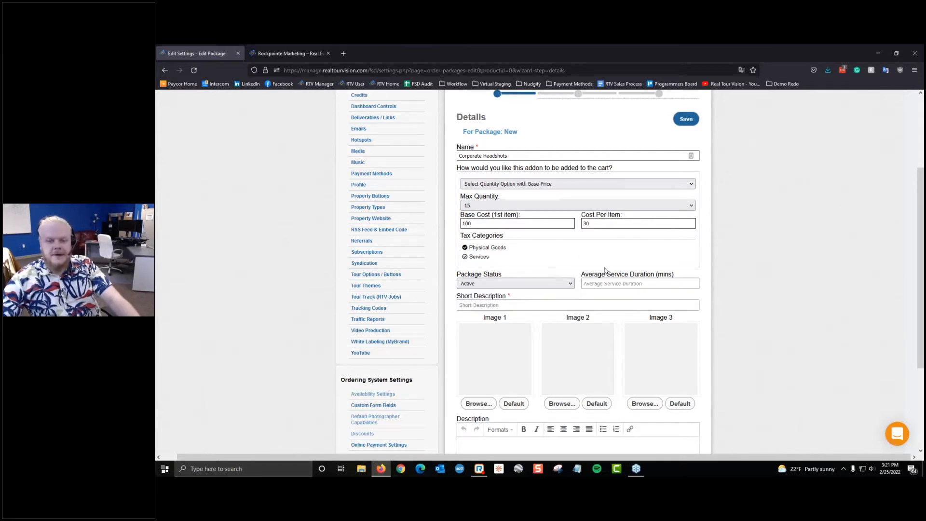
left_click(609, 284)
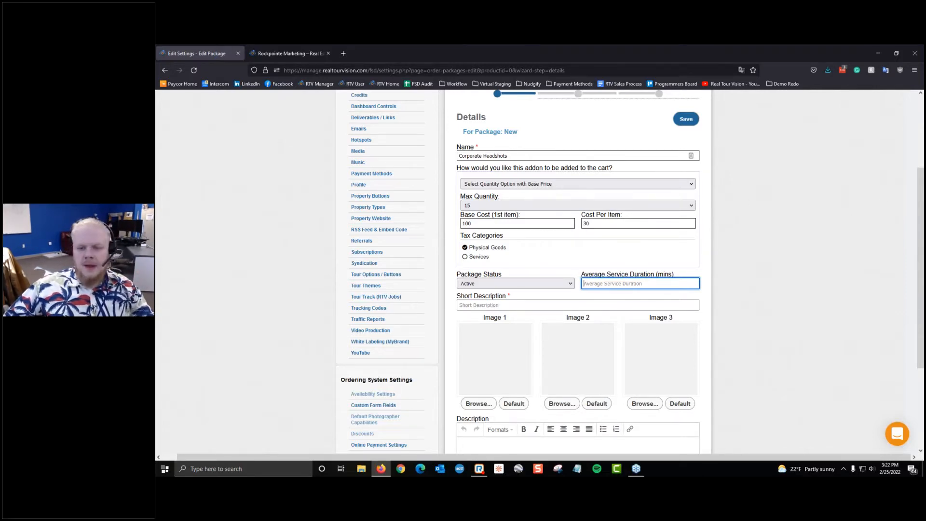
Step: Set the package's Average Service Duration to 60 minutes
scroll(569, 237, "up", 1)
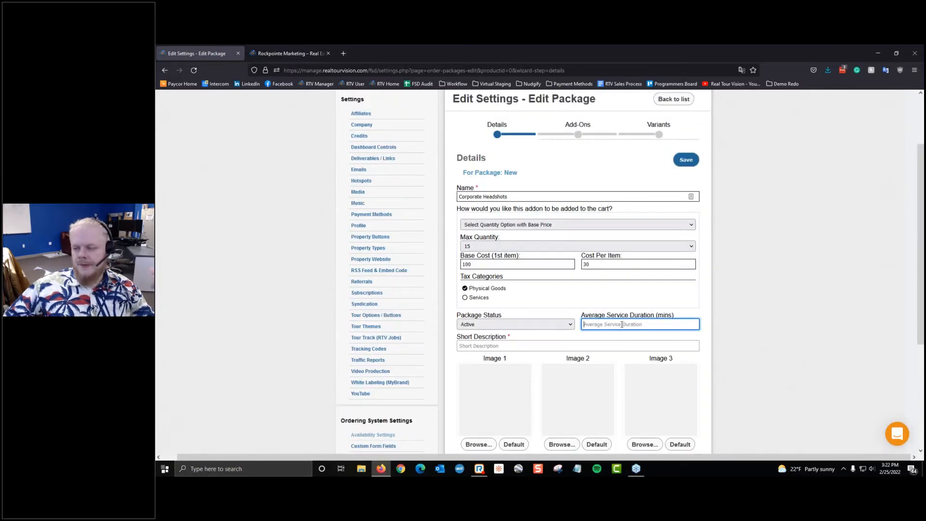
left_click(620, 324)
left_click(572, 295)
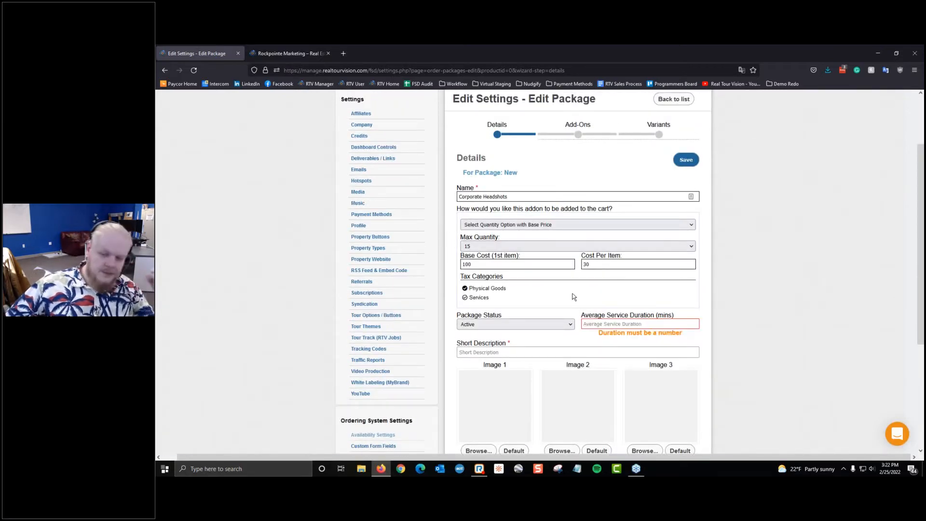
scroll(579, 290, "down", 2)
left_click(646, 243)
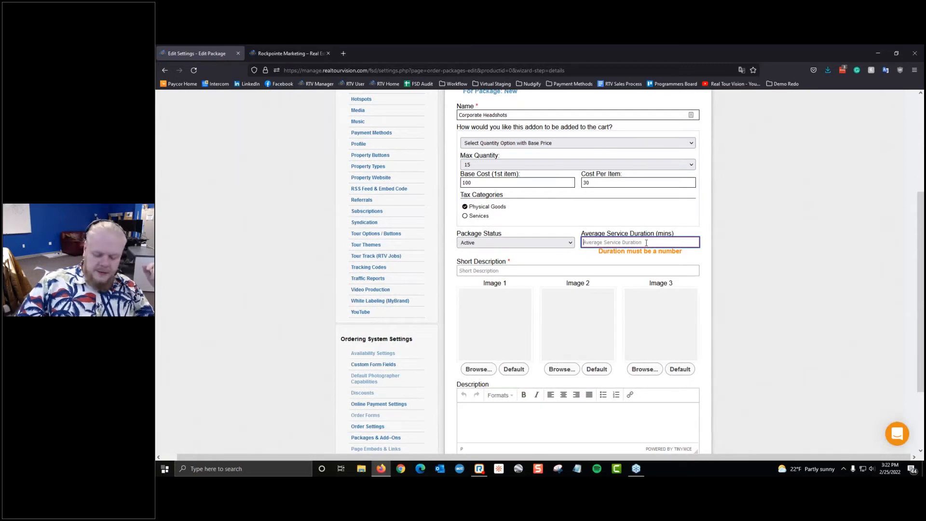
type("650")
key("BackSpace")
key("BackSpace")
type("0")
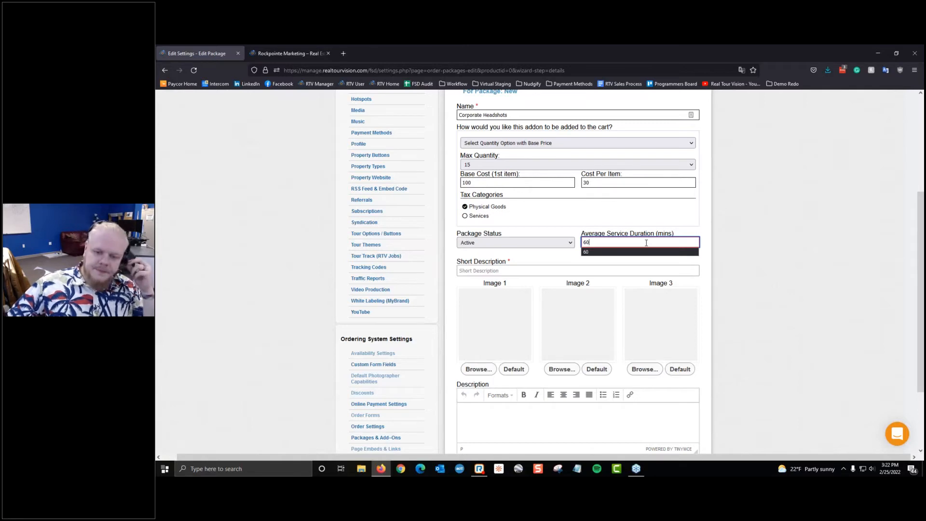
Step: Enter the short description 'Pack of 5 Headshots - Edited'
left_click(636, 271)
scroll(819, 240, "down", 2)
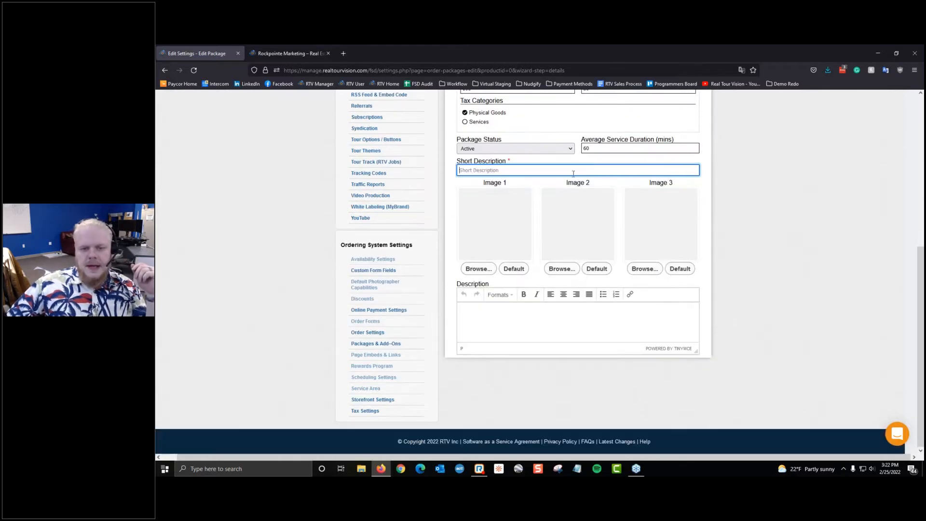
left_click(540, 171)
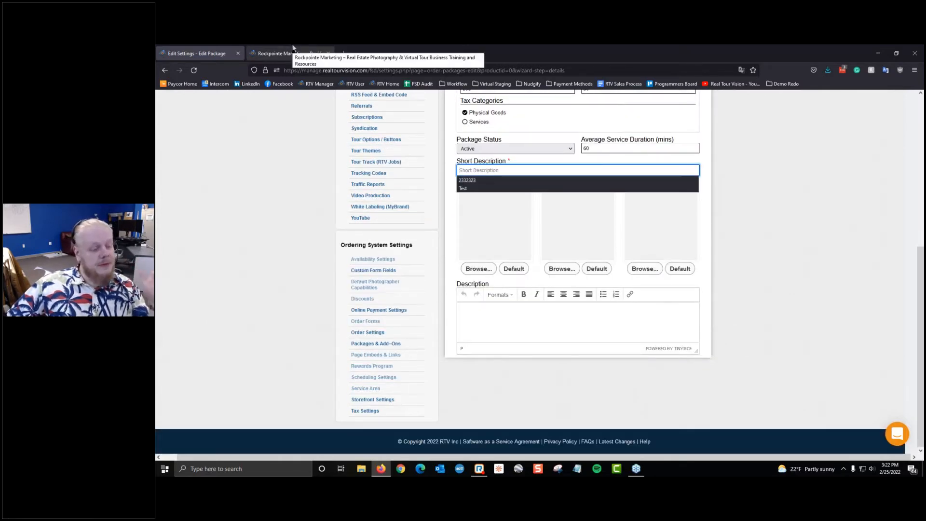
left_click(502, 170)
left_click(501, 171)
left_click(502, 170)
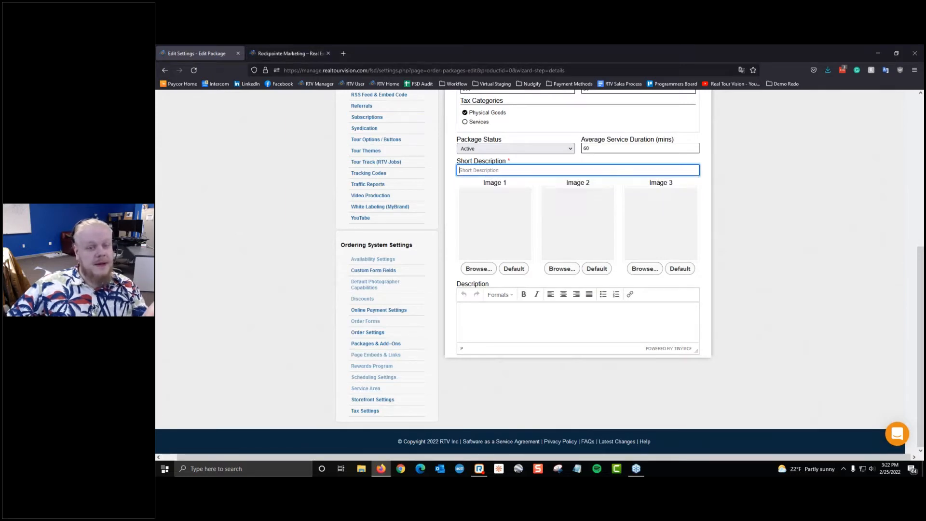
left_click(502, 170)
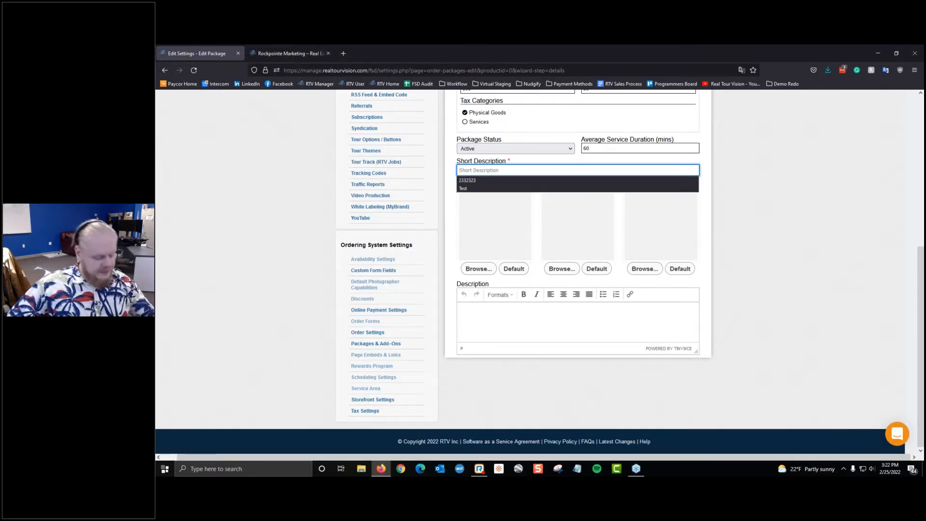
type("Pa")
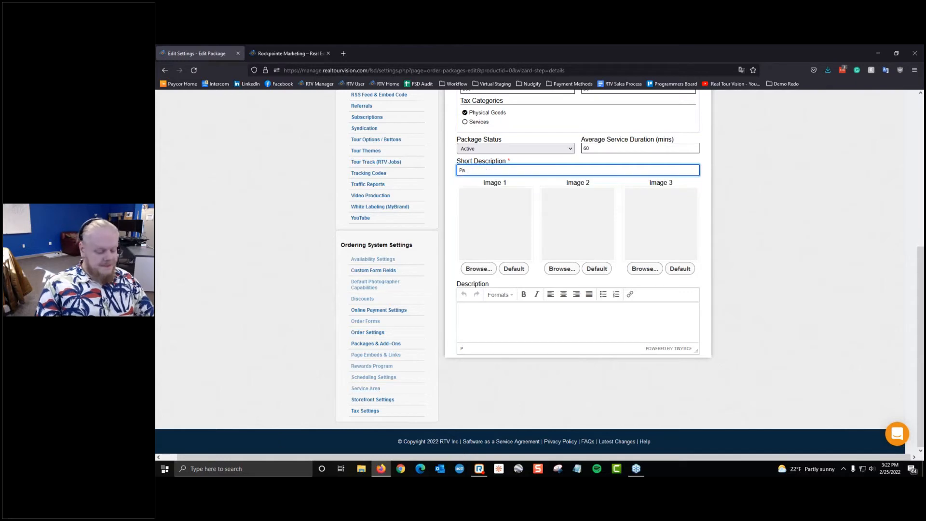
type("ck oof")
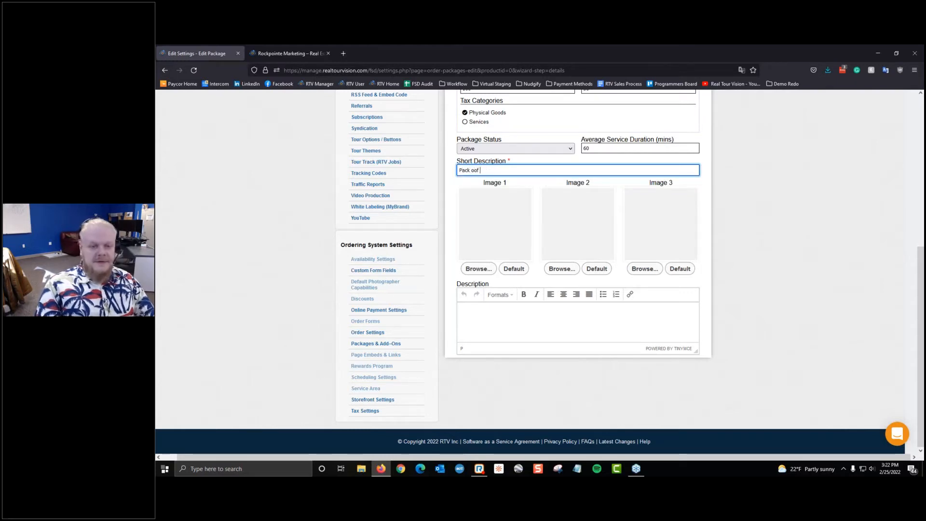
key("BackSpace")
key("BackSpace")
type("f 5")
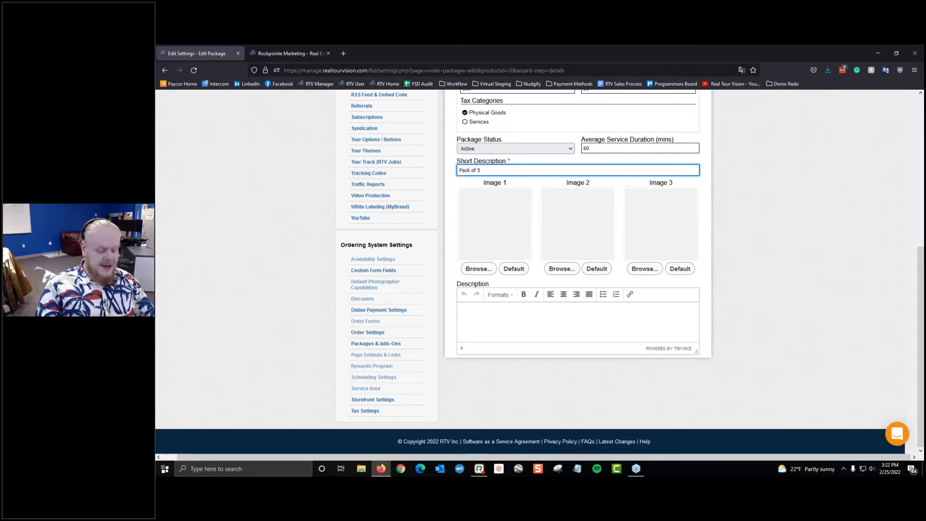
type(" Headshots -0")
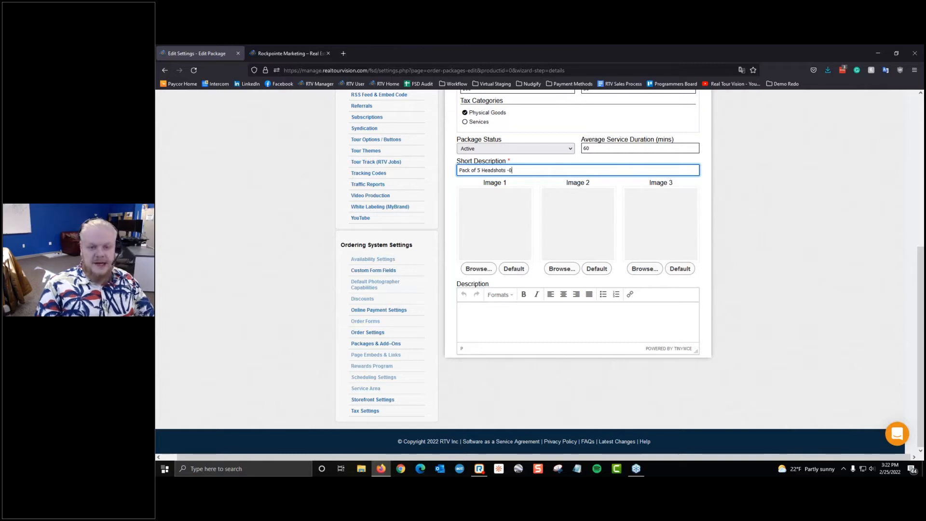
key("BackSpace")
type("Editi")
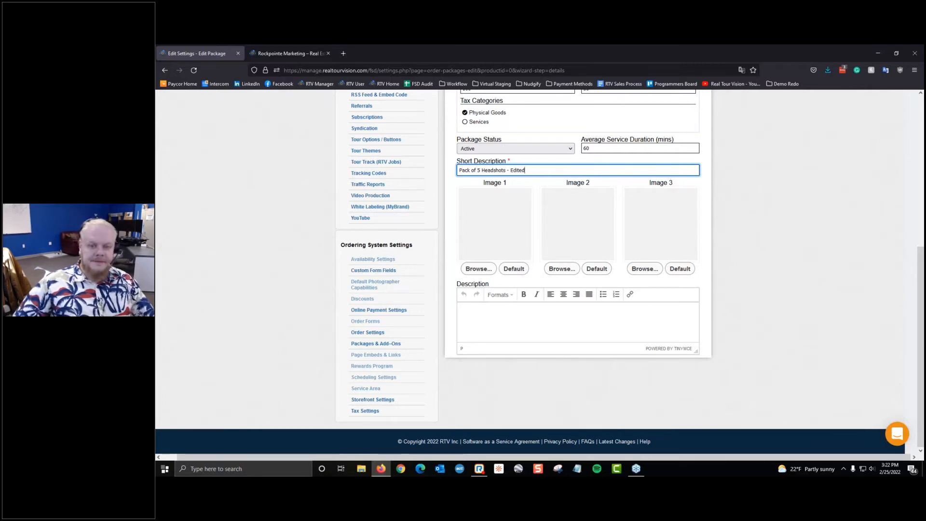
left_click(638, 200)
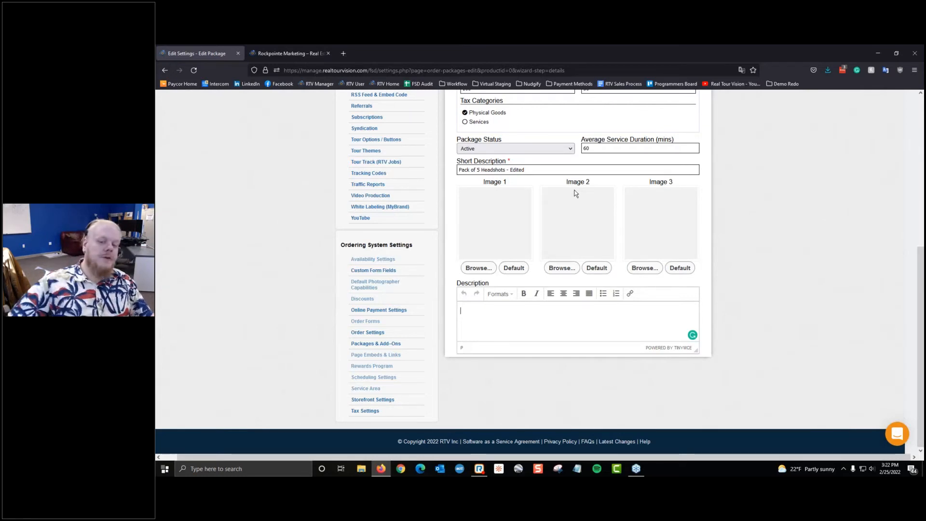
Step: Browse Image 1's default icon choices, then switch to the Rockpointe Marketing website tab
left_click(521, 271)
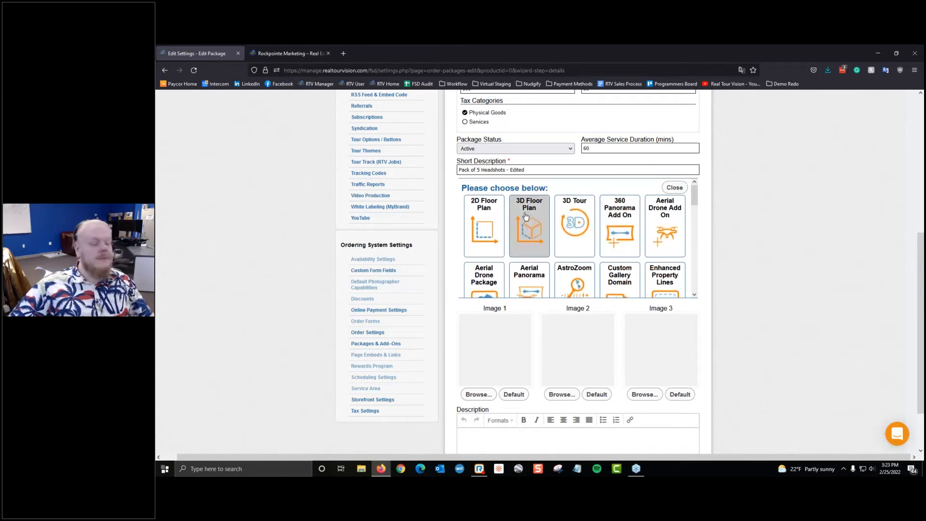
scroll(531, 227, "down", 4)
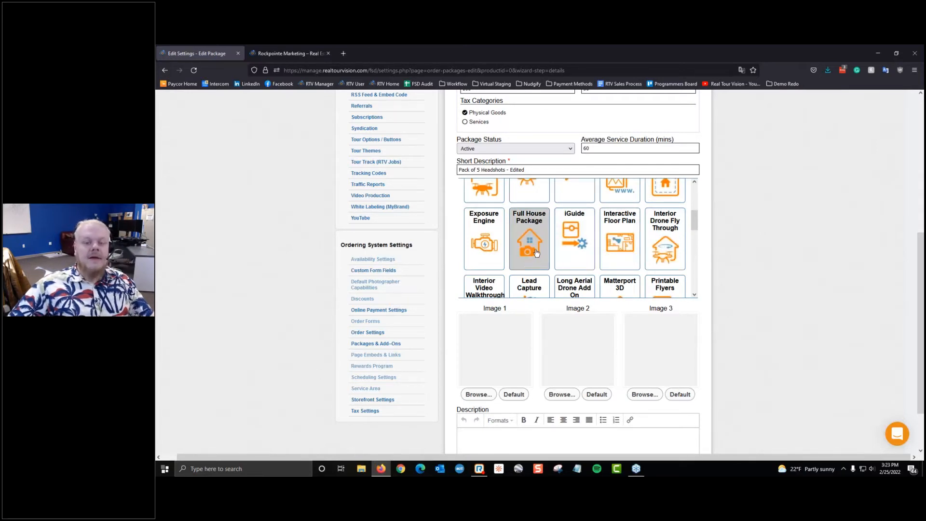
scroll(533, 254, "up", 2)
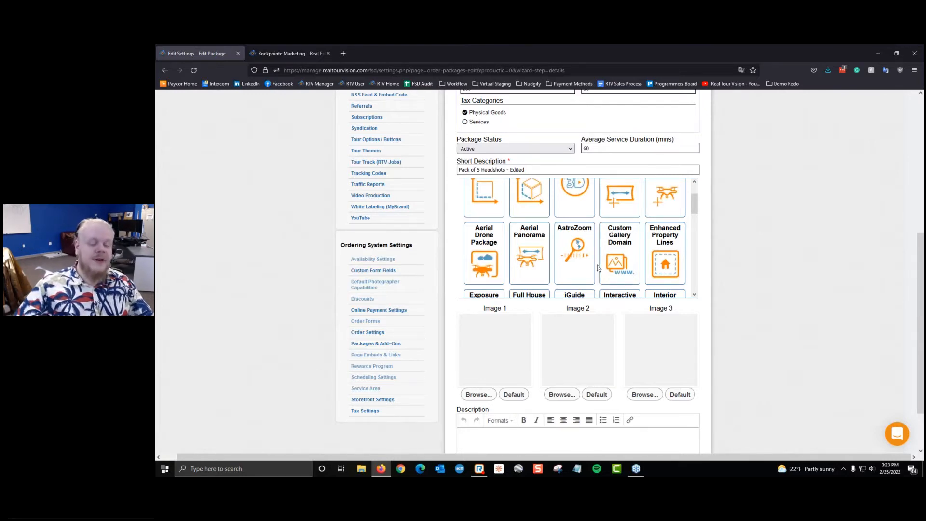
left_click(289, 51)
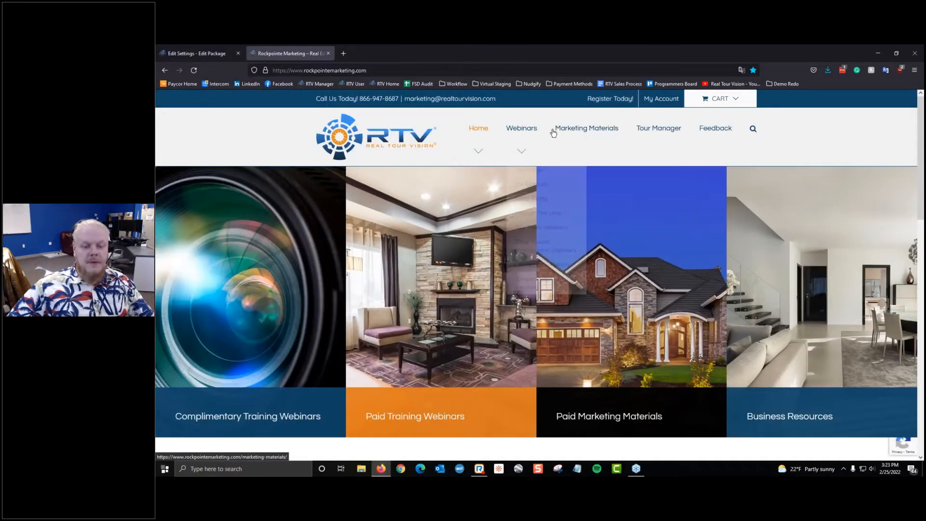
Step: Log in to the Rockpointe Marketing account using the saved credentials
left_click(583, 127)
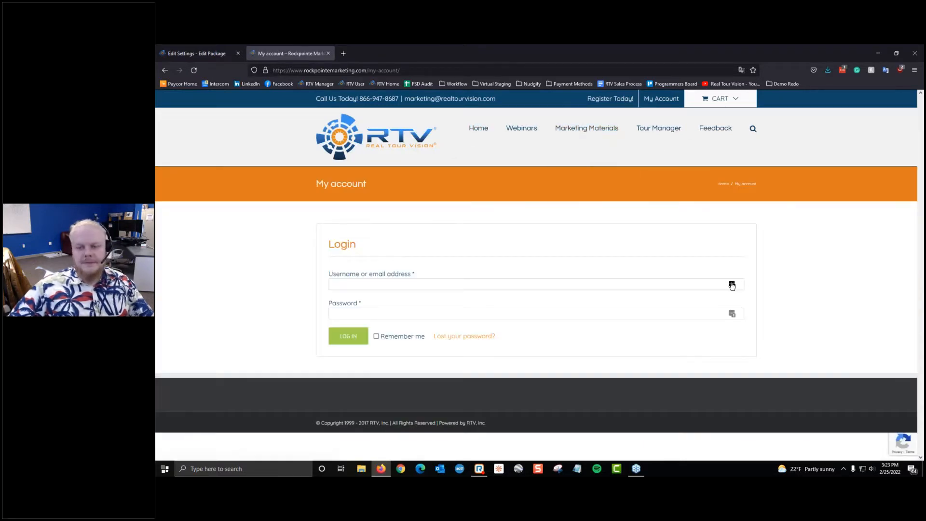
left_click(732, 285)
left_click(671, 337)
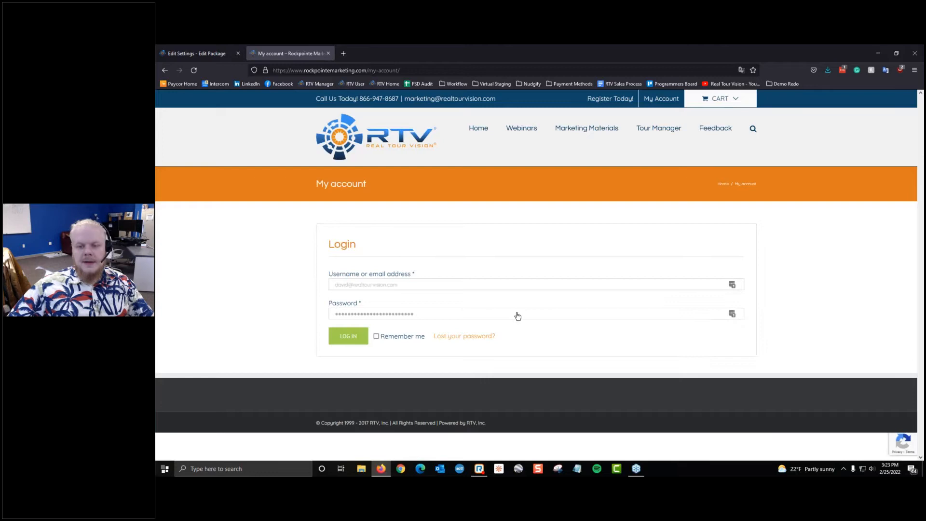
left_click(359, 341)
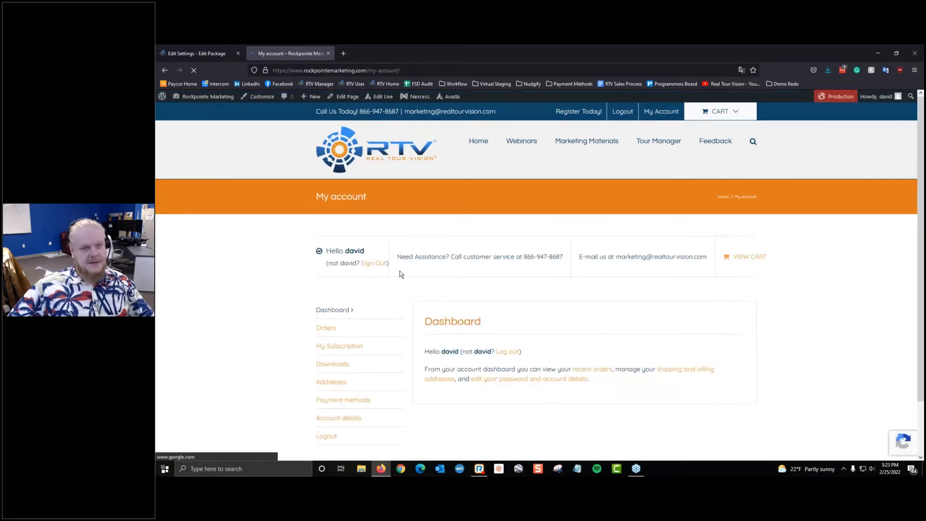
Step: Look through the Marketing Materials product list, then return to the package edit form
mouse_move(603, 149)
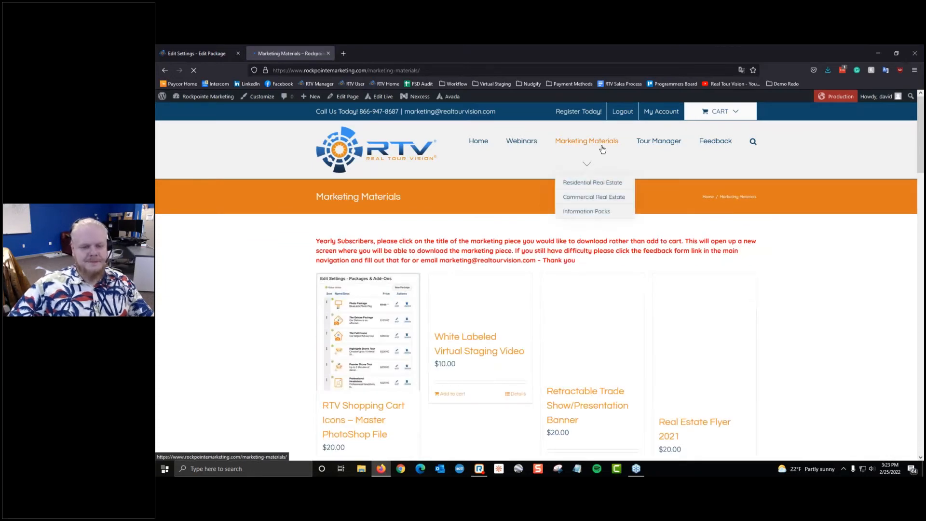
scroll(603, 150, "down", 2)
scroll(372, 231, "down", 2)
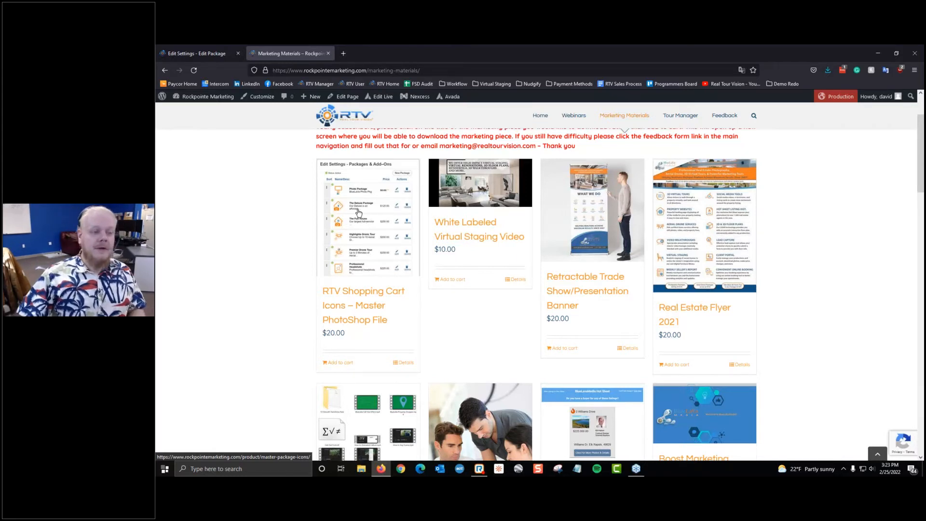
left_click(196, 53)
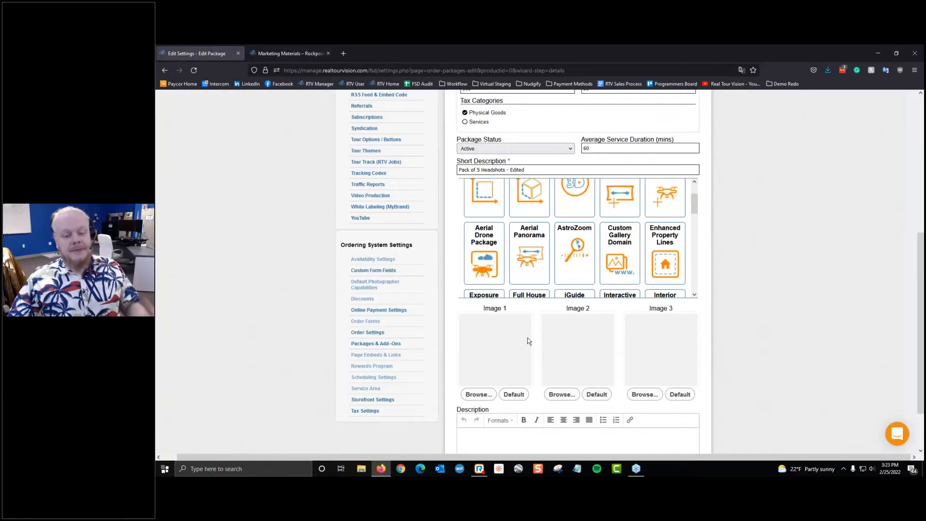
Step: Upload IMG_7792.jpg as the Corporate Headshots package's Image 1
scroll(530, 342, "down", 1)
left_click(482, 355)
left_click(285, 133)
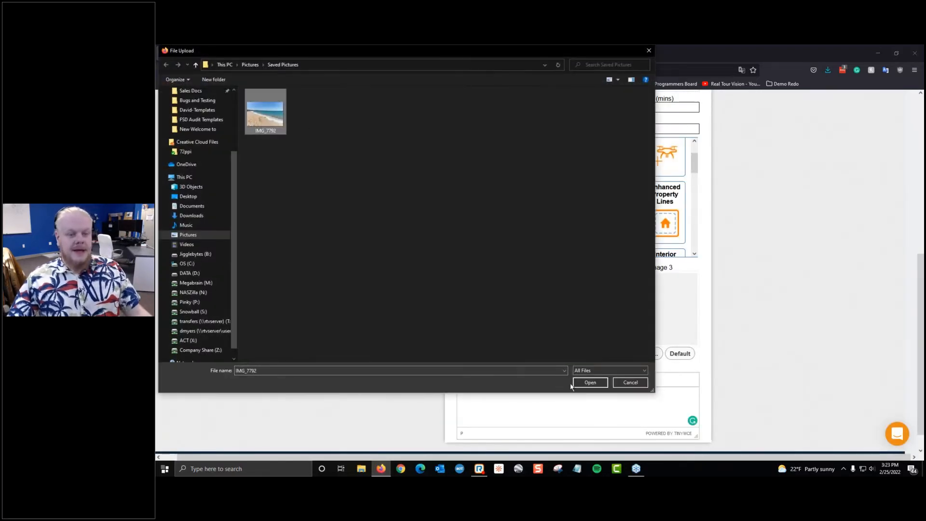
left_click(588, 382)
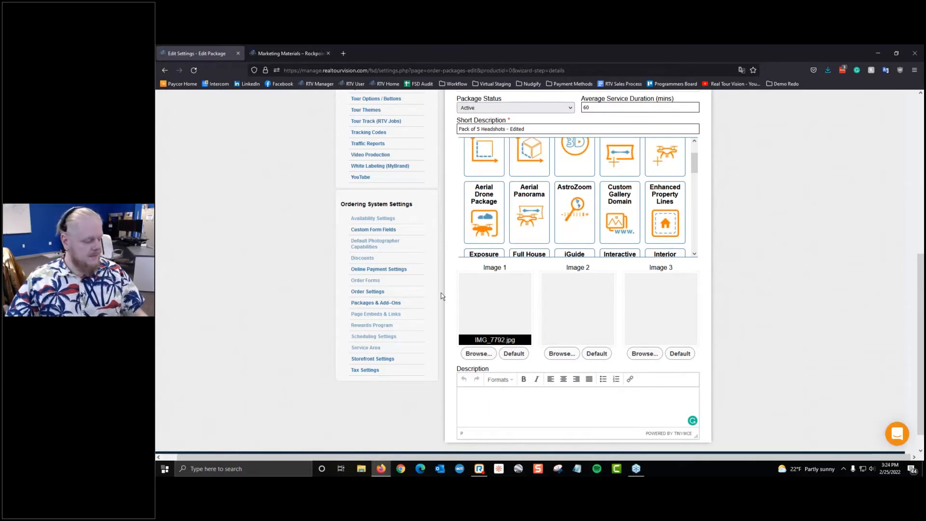
scroll(830, 306, "down", 1)
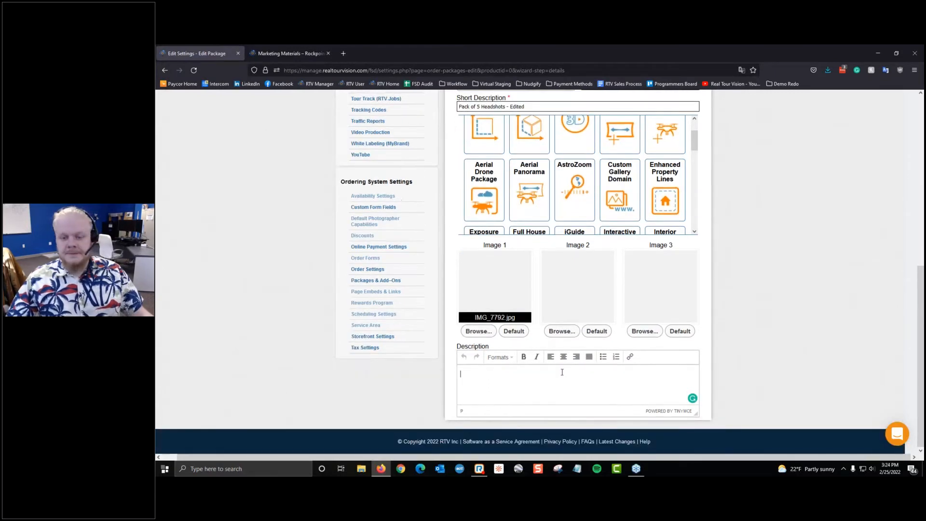
left_click(478, 385)
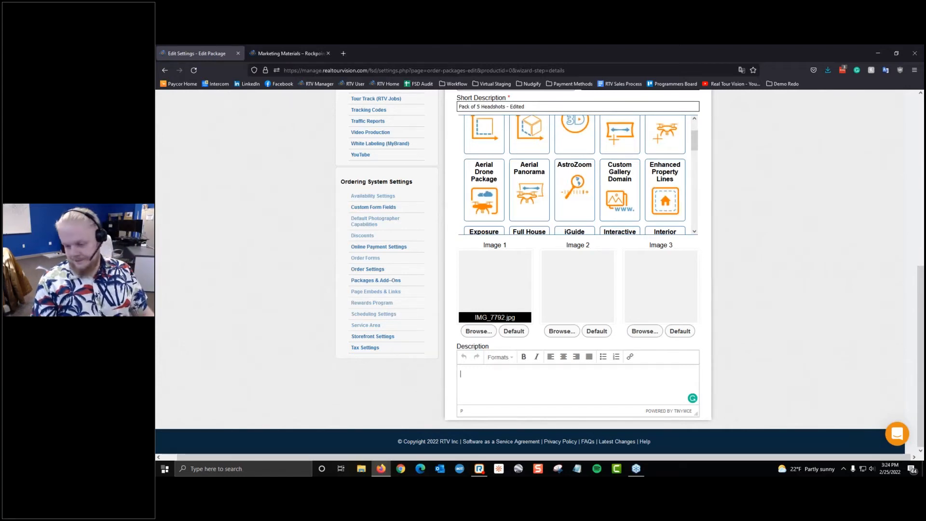
Step: Write a description noting the 5-headshot base, that additional shots add 30, and that setup and gear are included
type("Base")
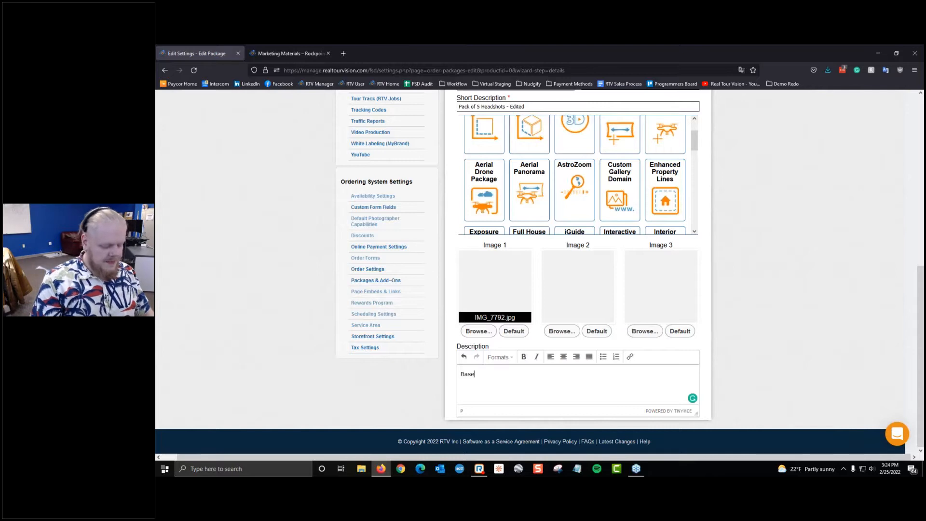
type(" Package o")
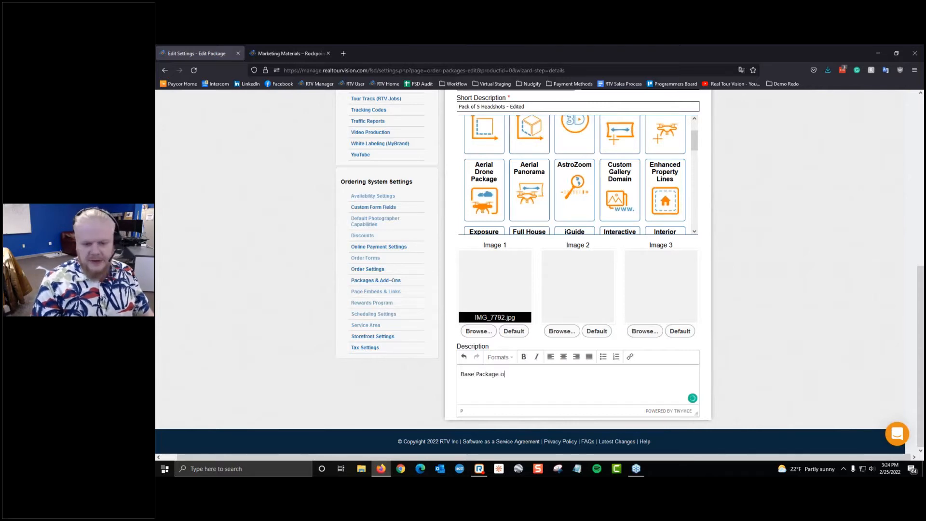
type("f 5")
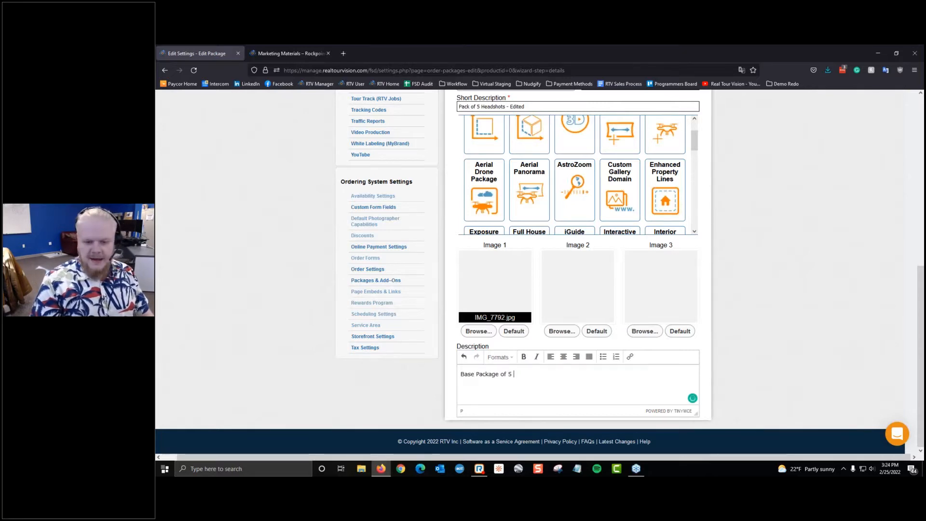
type(" headsh")
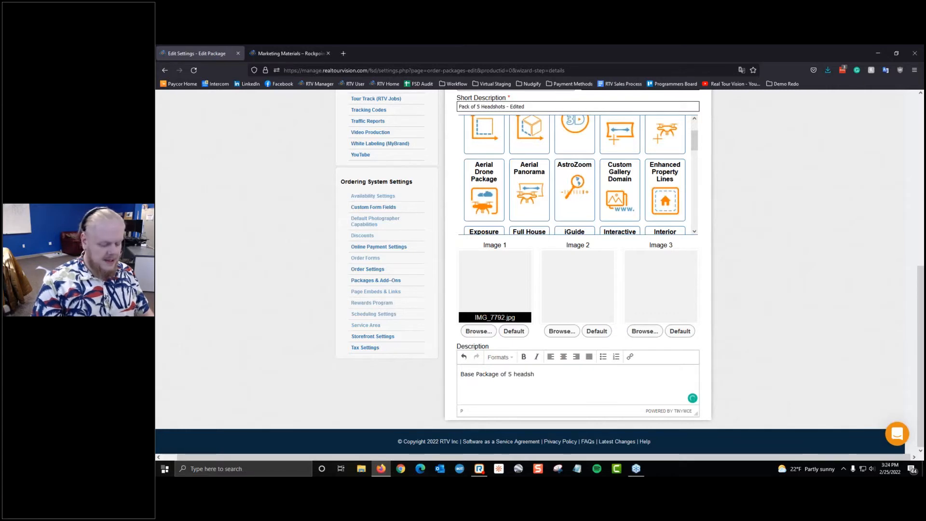
type("oteds")
key("BackSpace")
key("BackSpace")
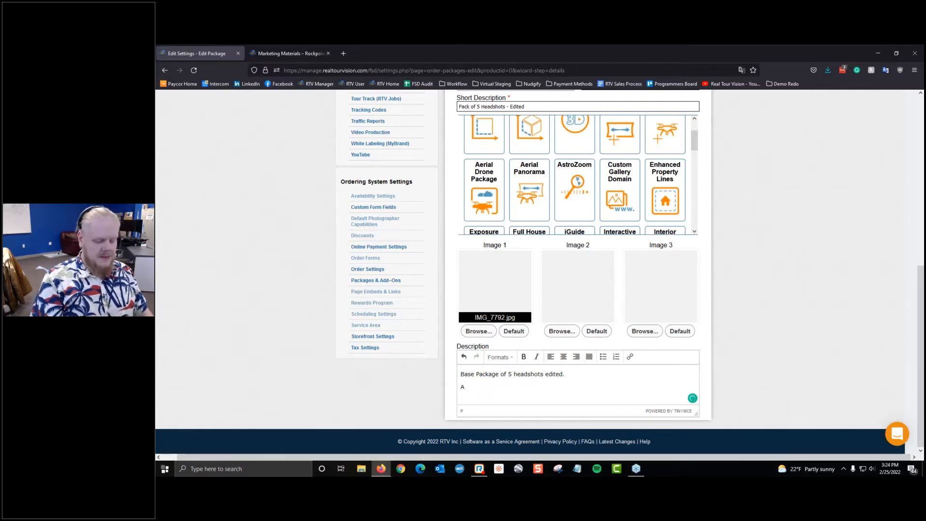
type("dditi")
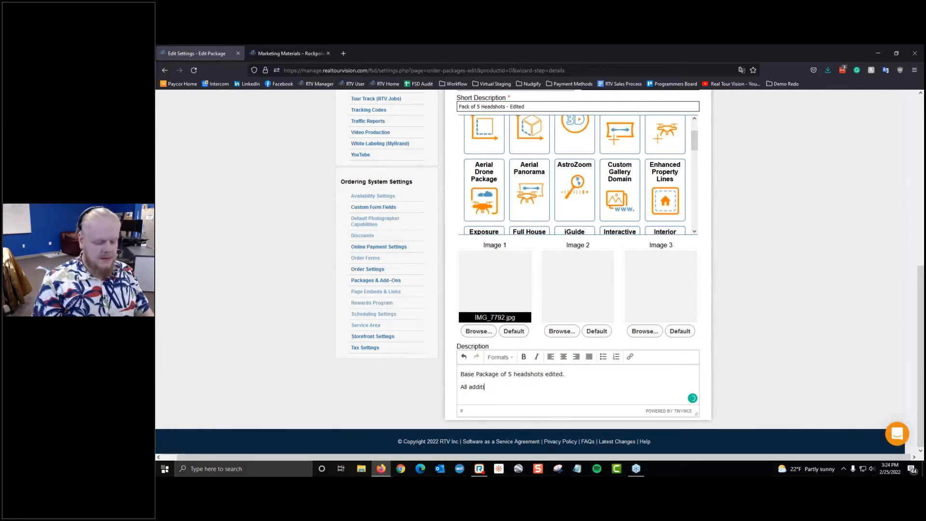
type("onal shots")
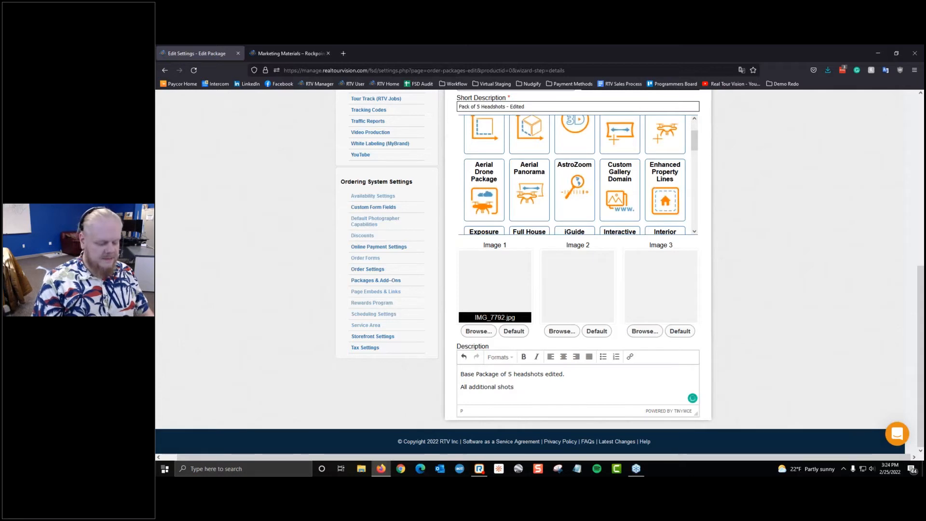
type(" add 30.")
key("Return")
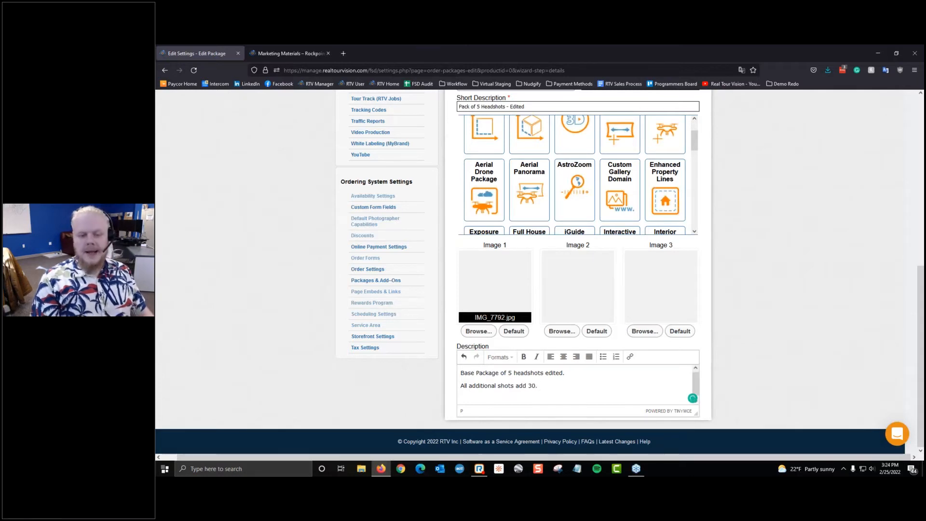
key("Return")
key("BackSpace")
type("Base includes ")
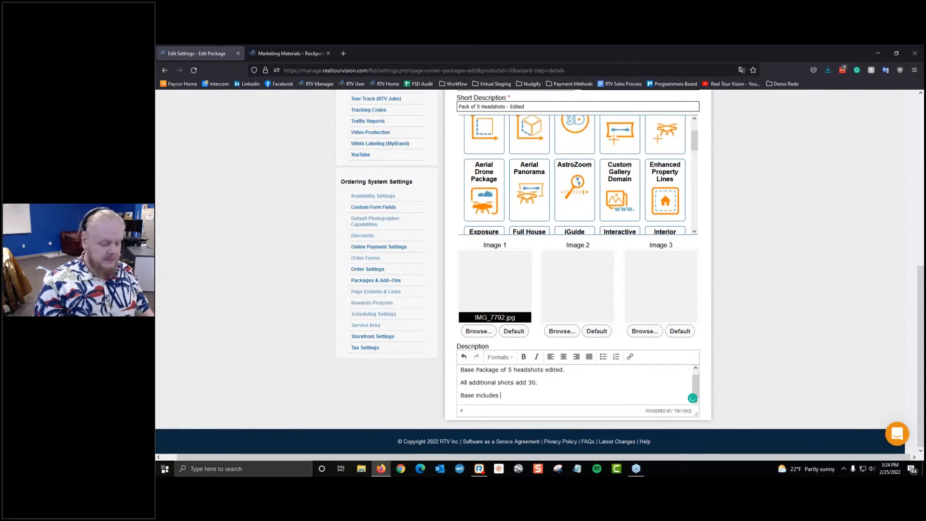
type("se")
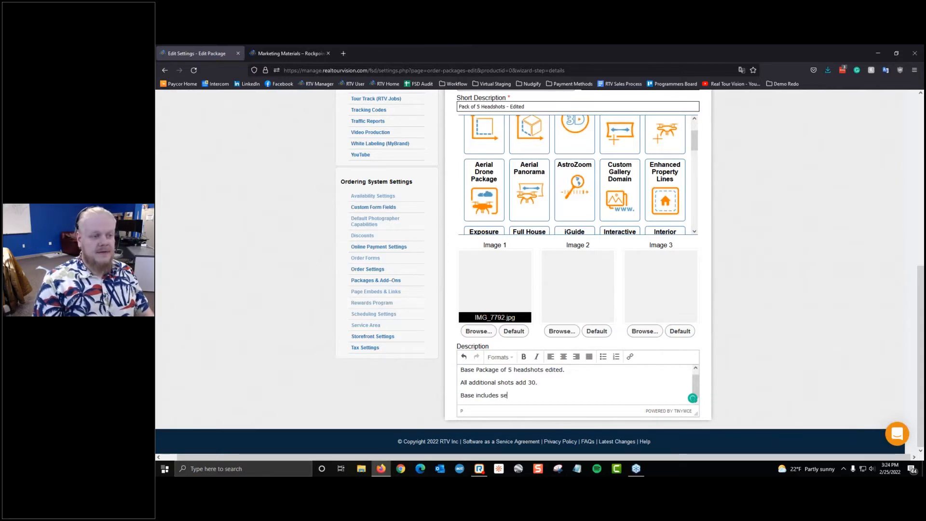
type("tup")
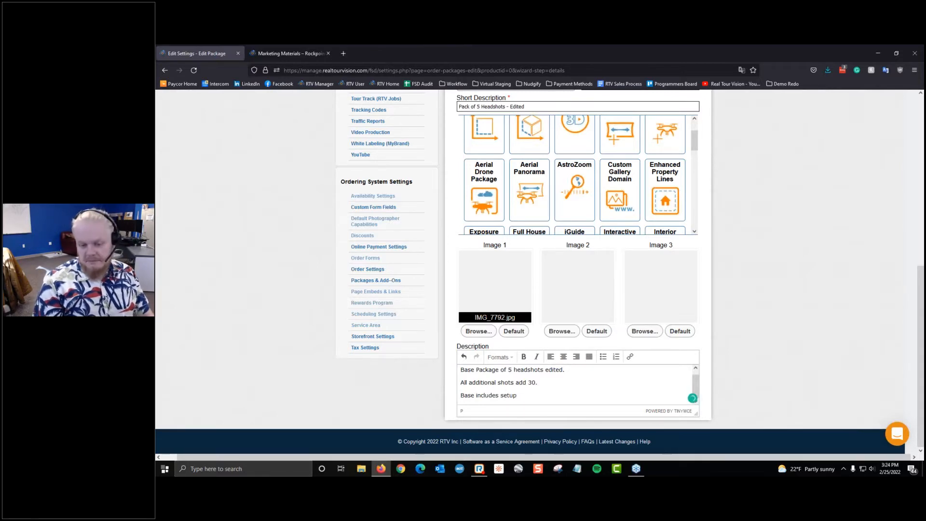
type(" time")
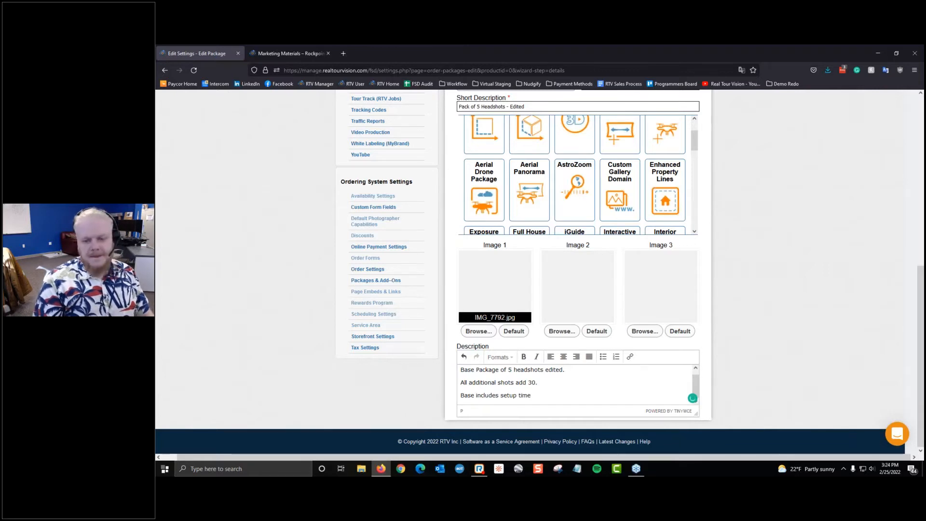
type(" and")
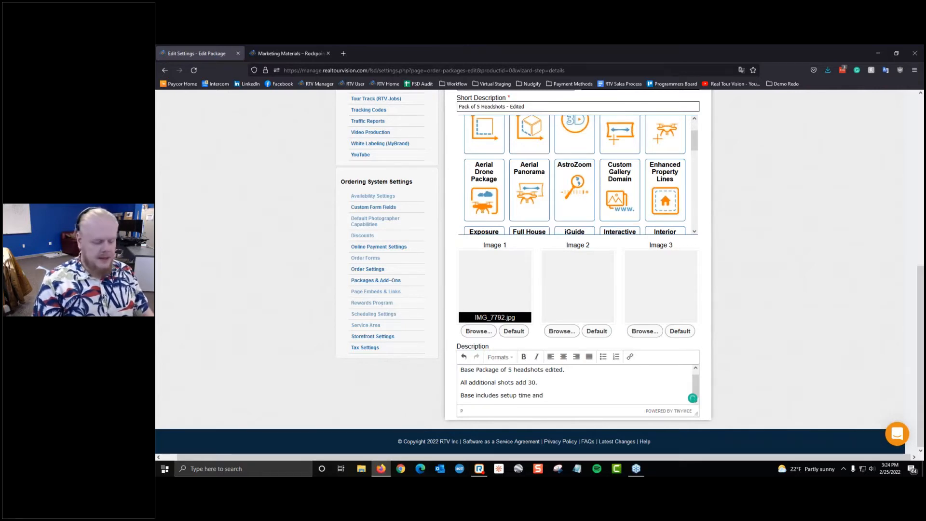
type(" gea")
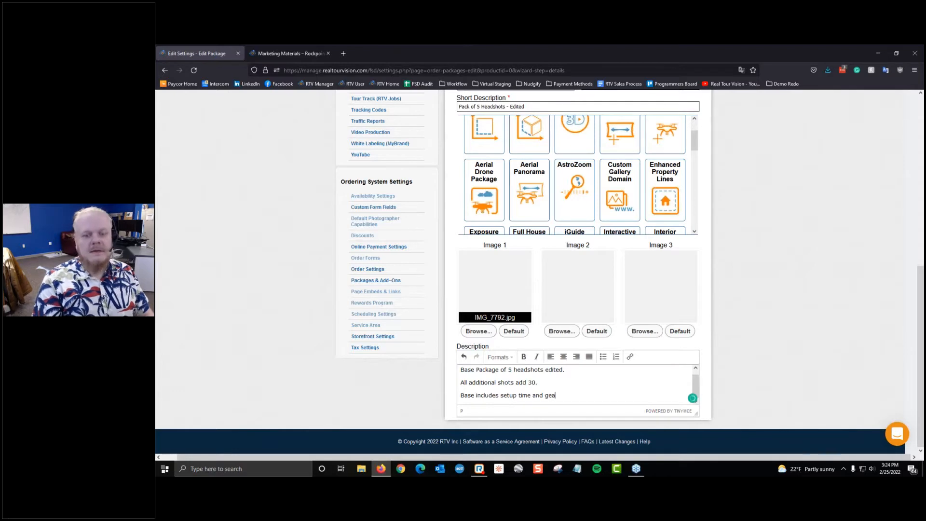
type("r cost")
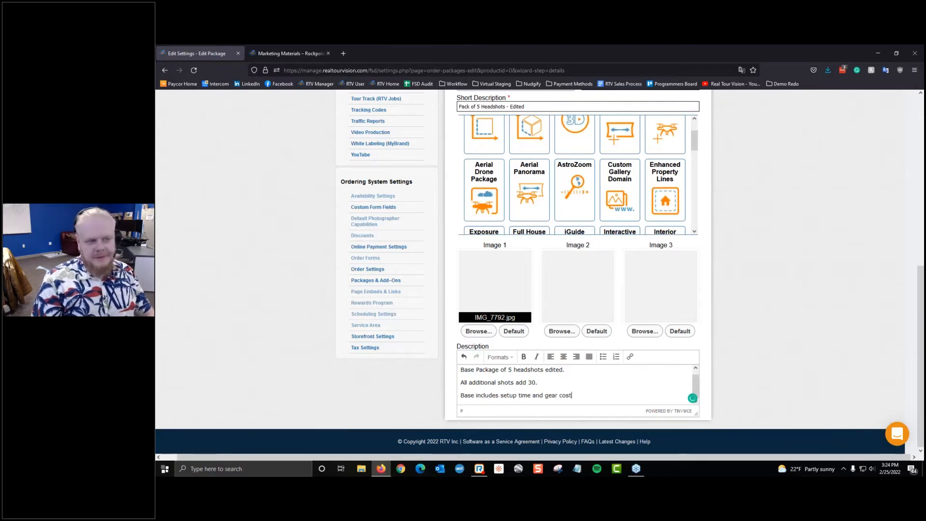
type(".")
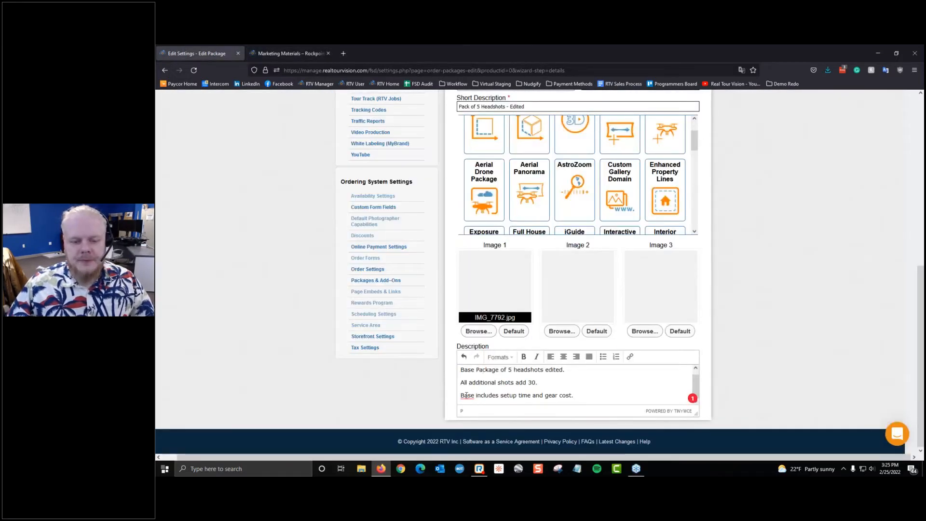
Step: Save the package details
scroll(668, 387, "up", 1)
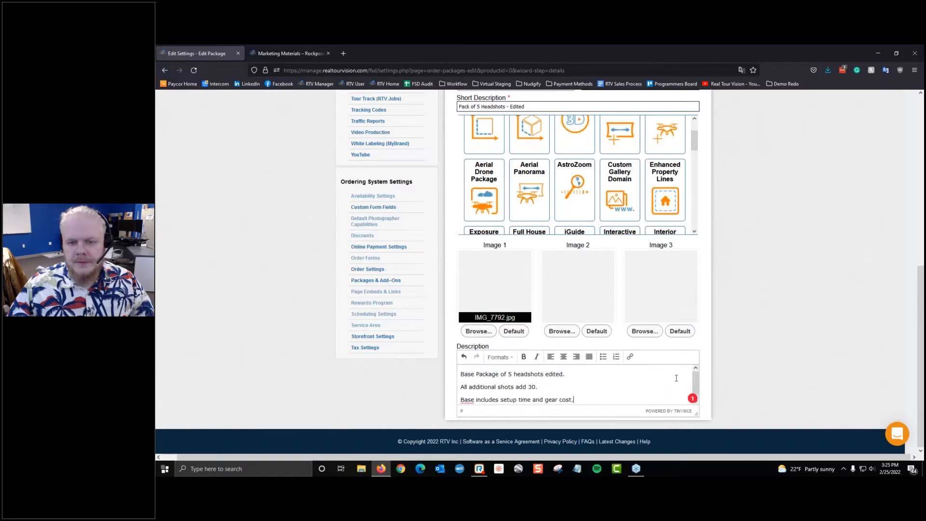
scroll(676, 378, "up", 5)
left_click(682, 167)
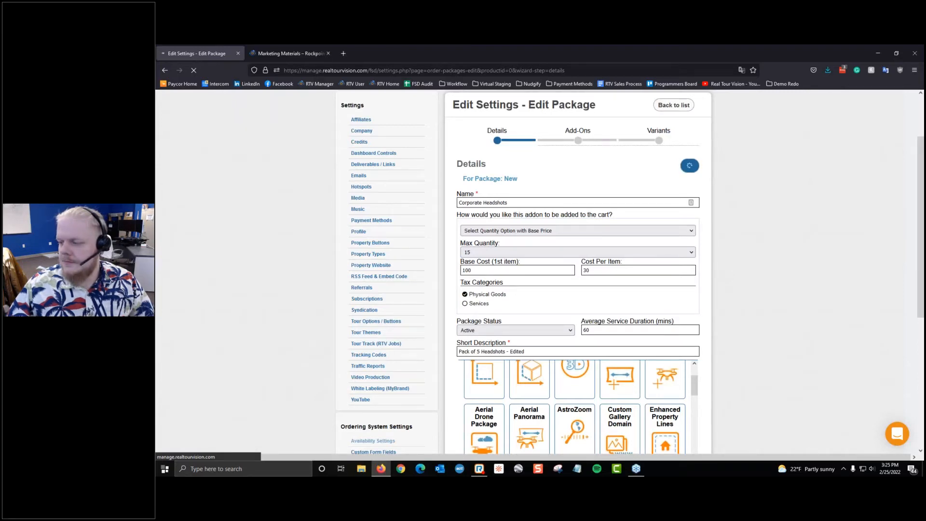
Step: Scroll through the saved Corporate Headshots package to check its details and beach Image 1
scroll(223, 227, "down", 5)
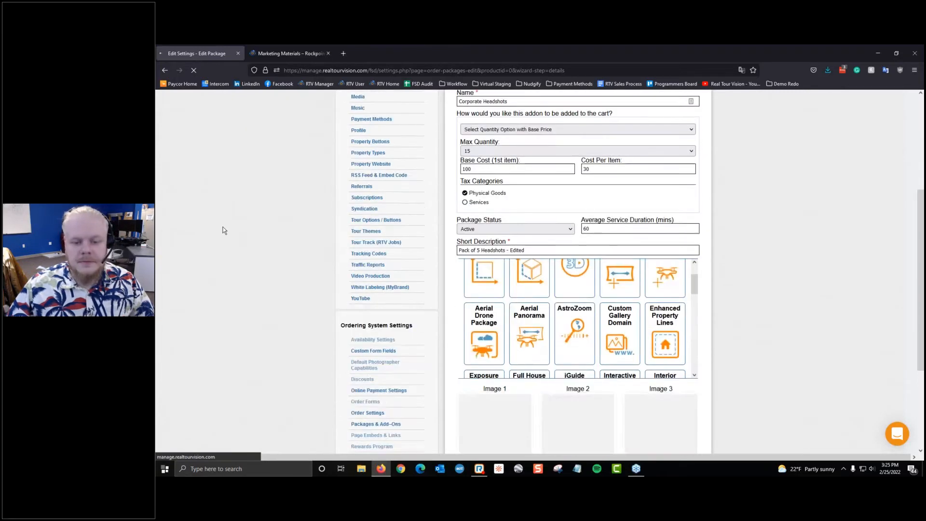
scroll(603, 222, "up", 5)
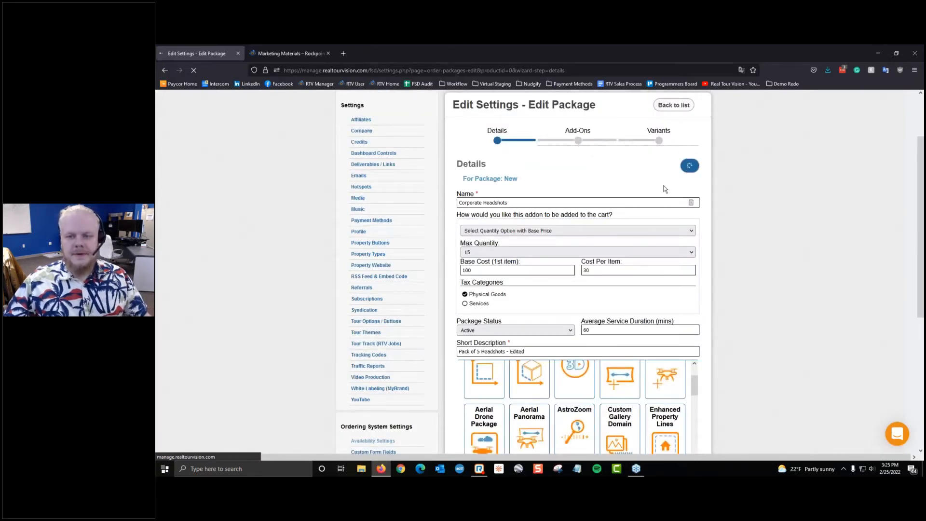
scroll(462, 187, "up", 2)
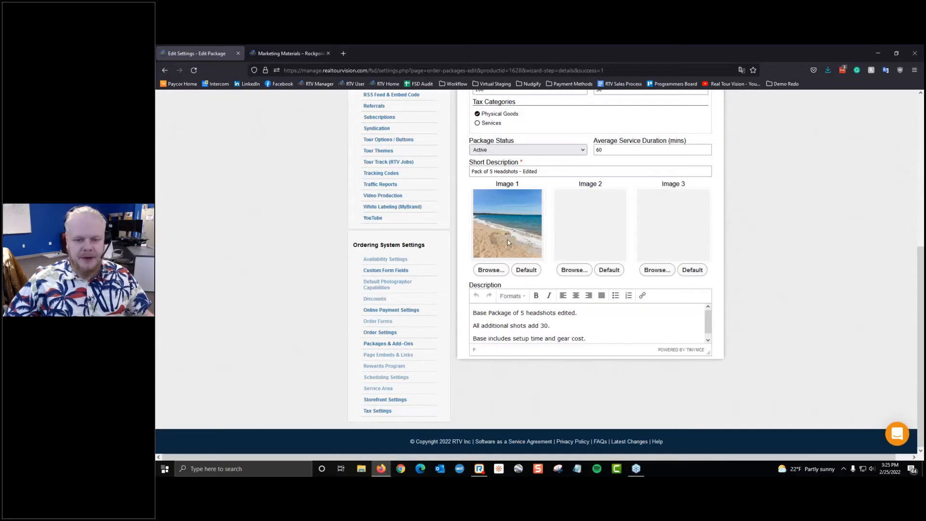
scroll(507, 246, "up", 5)
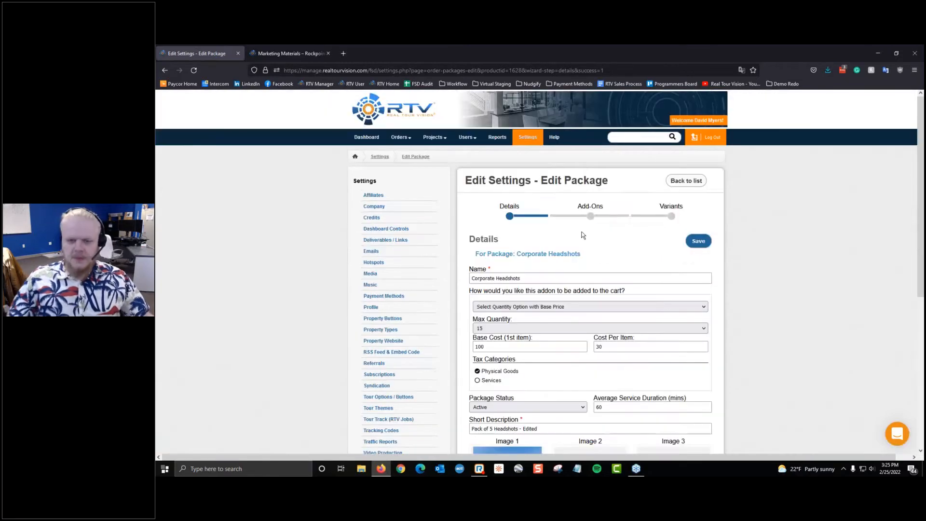
Step: Go to the Add-Ons stage and browse the Existing Add-Ons list without attaching any
left_click(584, 212)
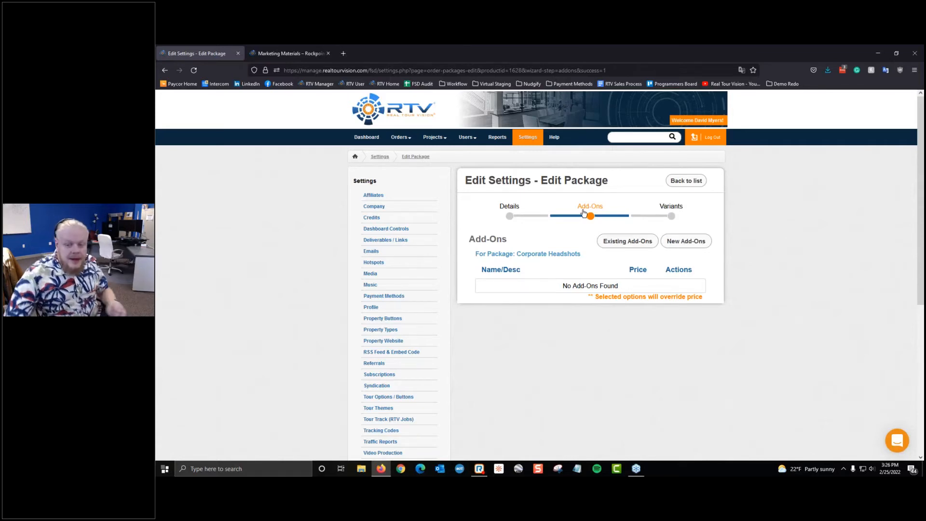
left_click(617, 241)
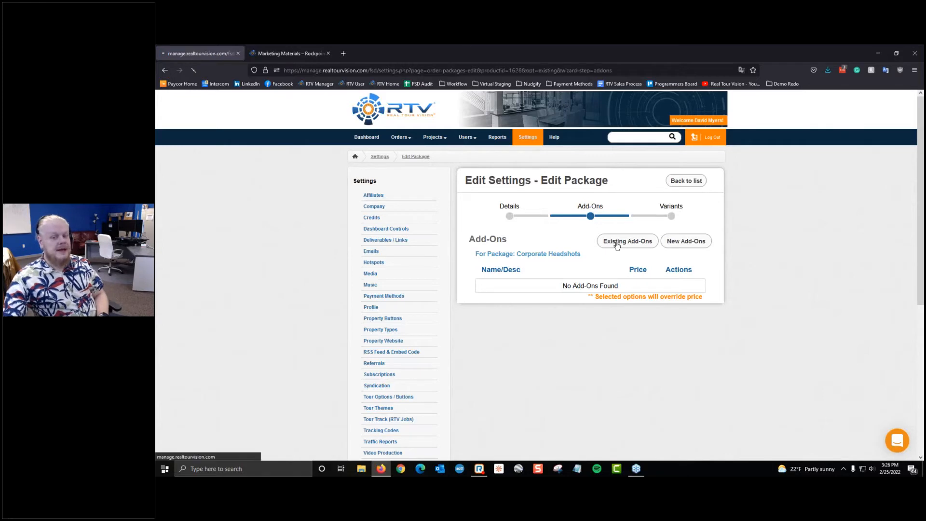
scroll(495, 215, "down", 2)
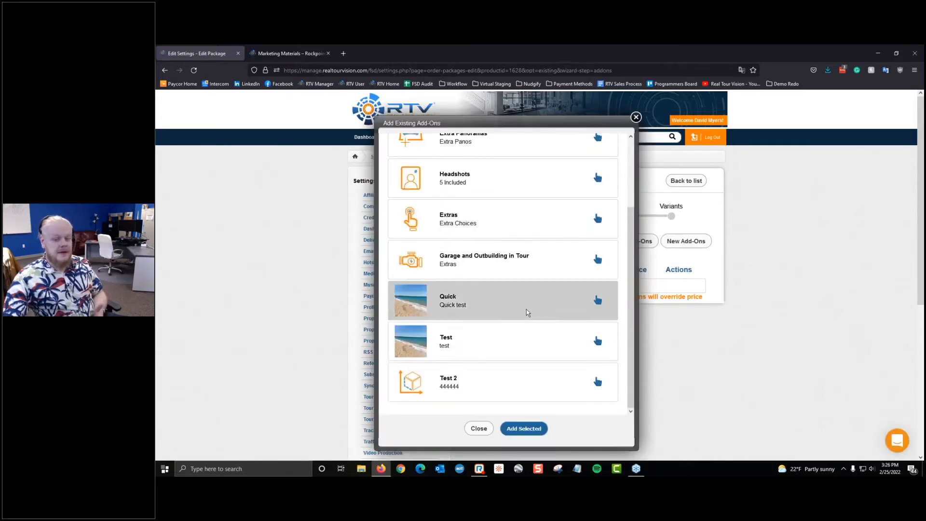
scroll(526, 308, "up", 2)
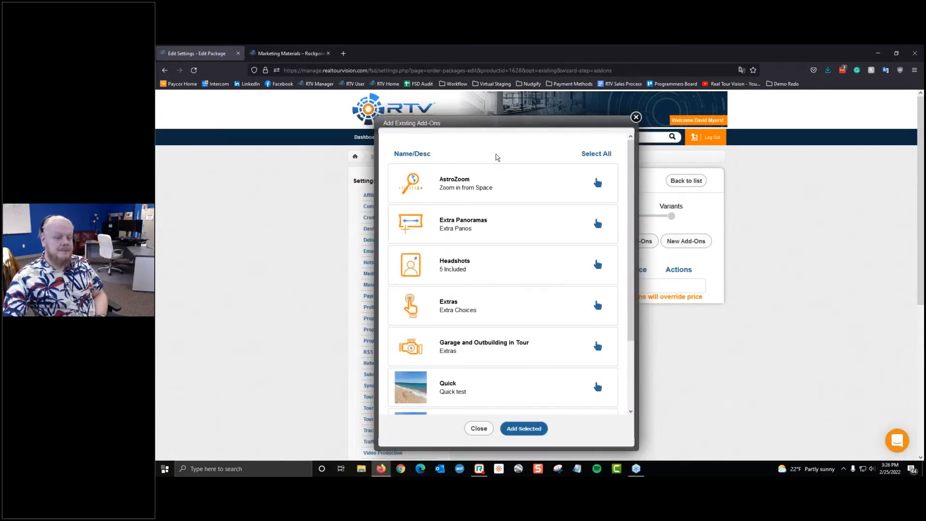
scroll(497, 309, "down", 2)
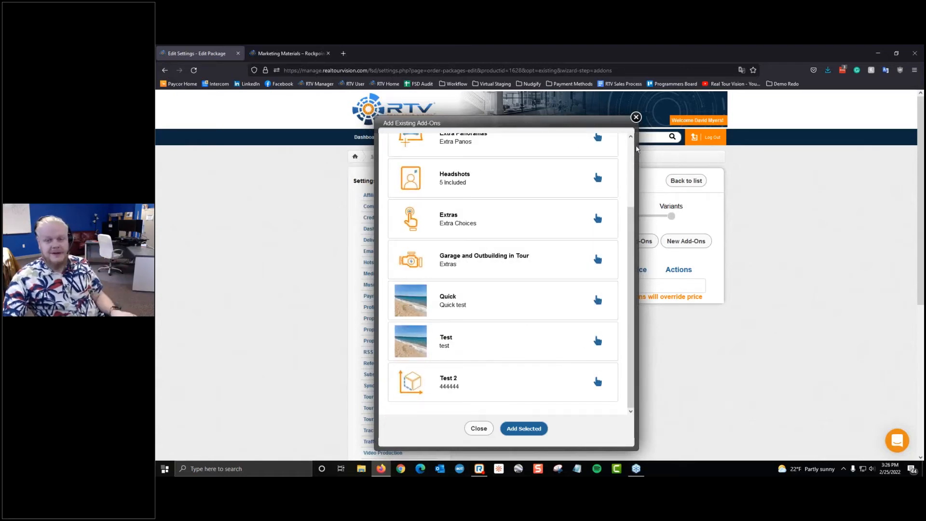
left_click(636, 118)
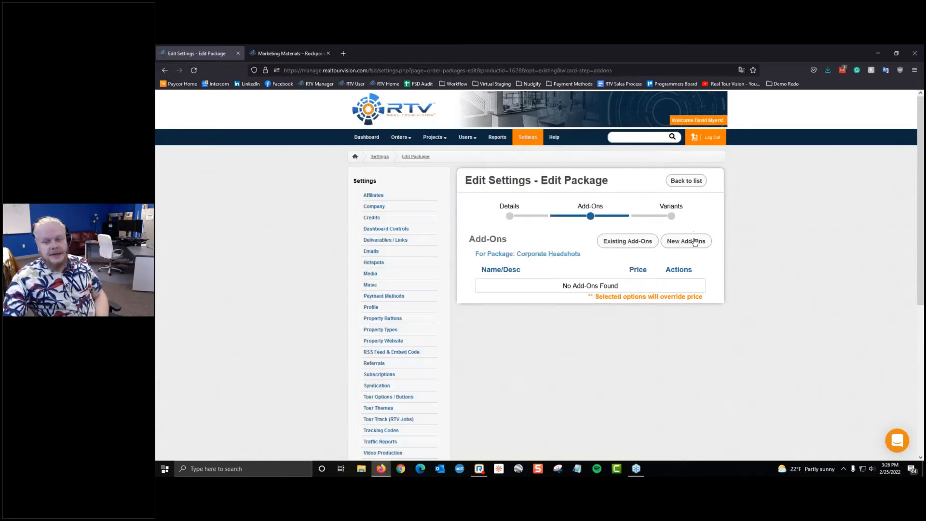
Step: Create a new add-on and name it 'Floorplan Render'
left_click(686, 241)
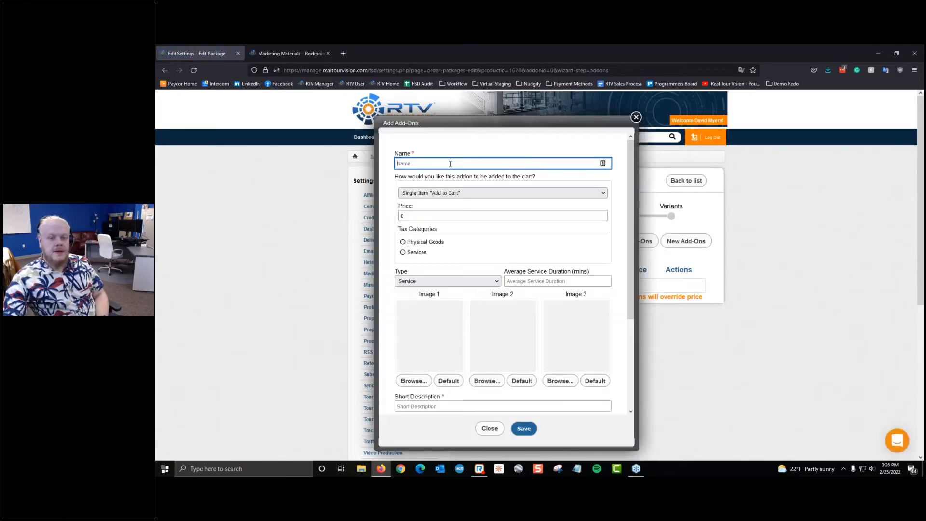
scroll(533, 367, "down", 3)
scroll(489, 369, "up", 3)
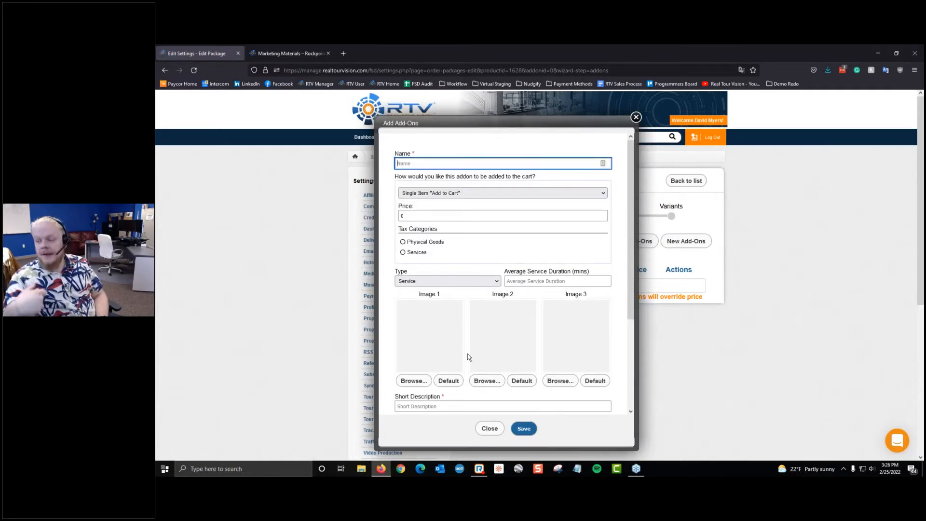
left_click(424, 165)
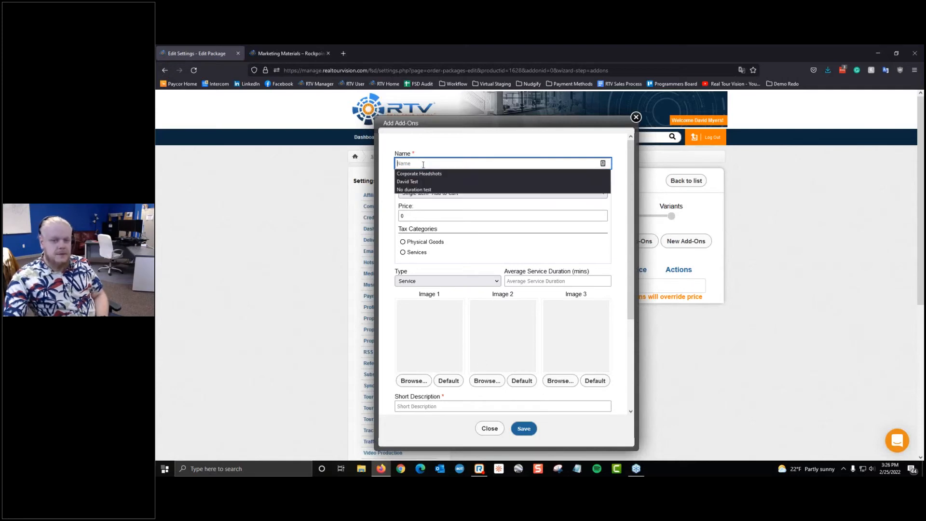
left_click(423, 165)
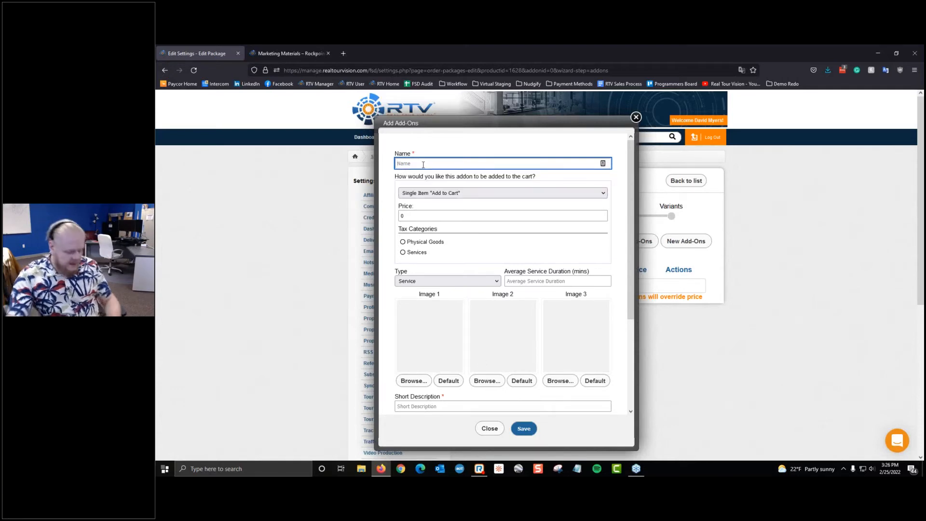
type("F")
type("loorp")
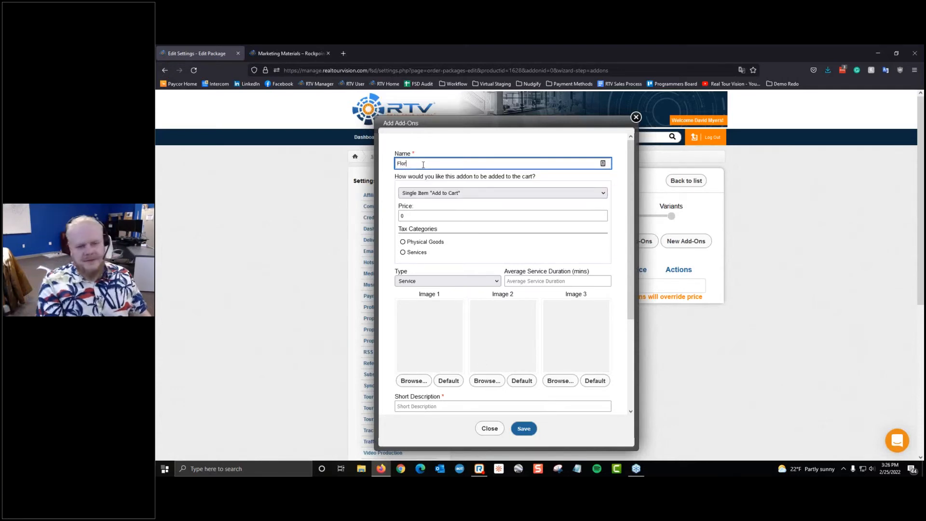
type("lan")
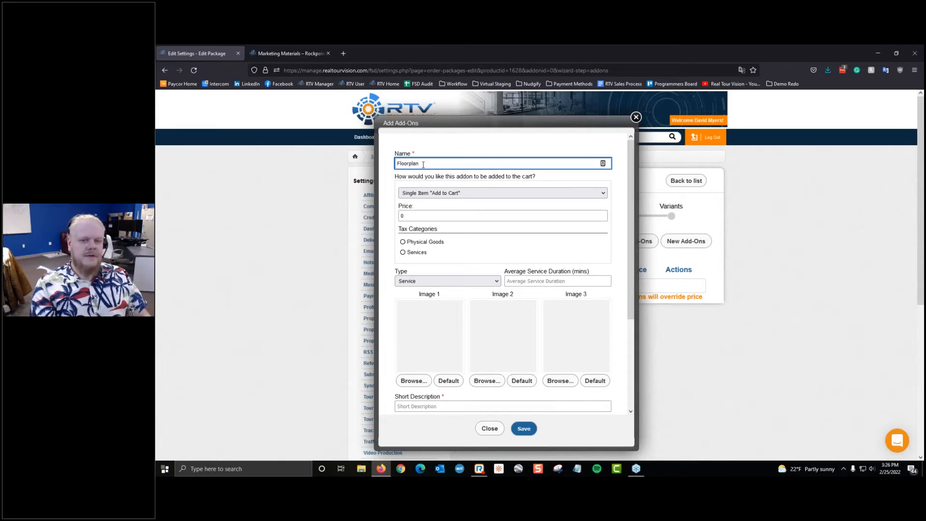
type(" Render")
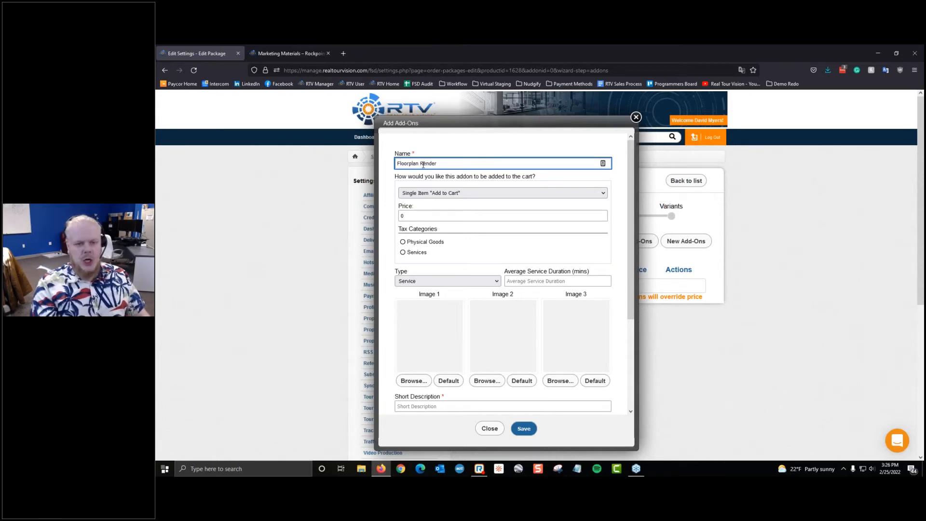
left_click(442, 193)
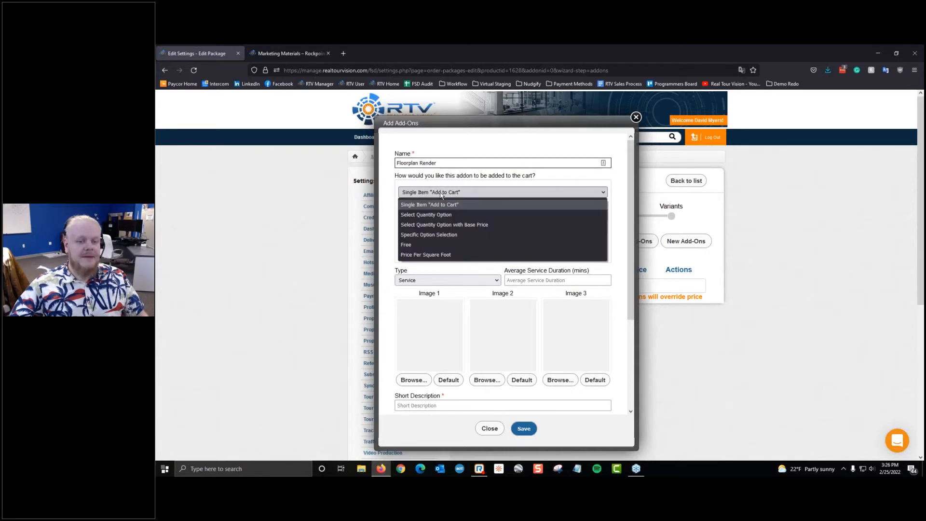
Step: Try the cart-type options, then settle on Single Item 'Add to Cart'
left_click(444, 209)
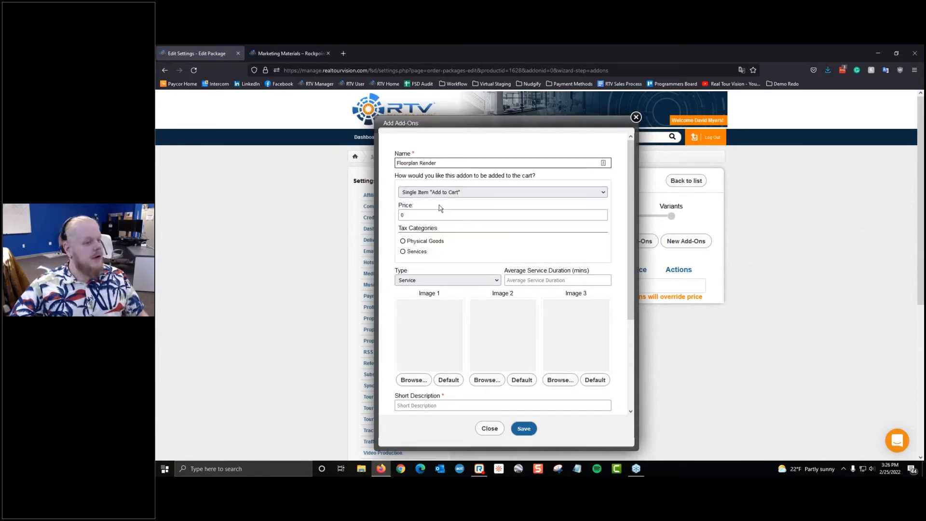
left_click(426, 192)
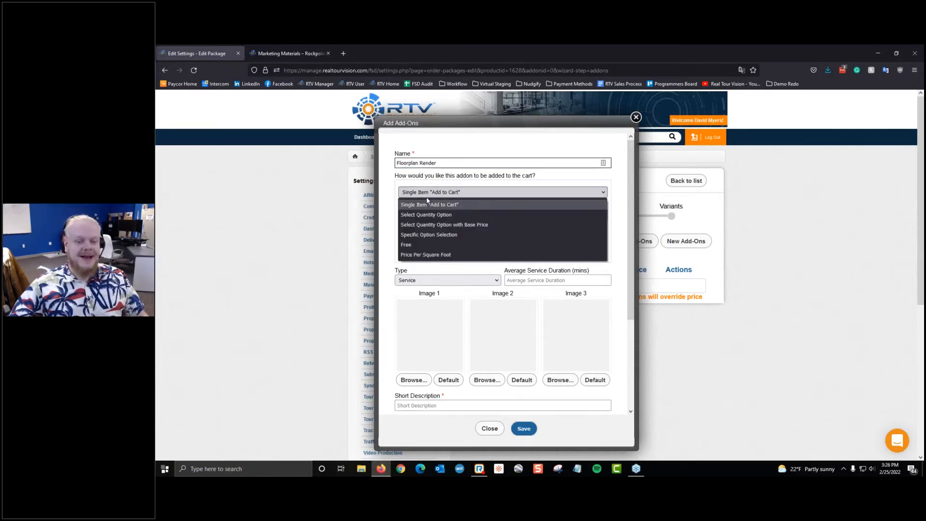
left_click(432, 235)
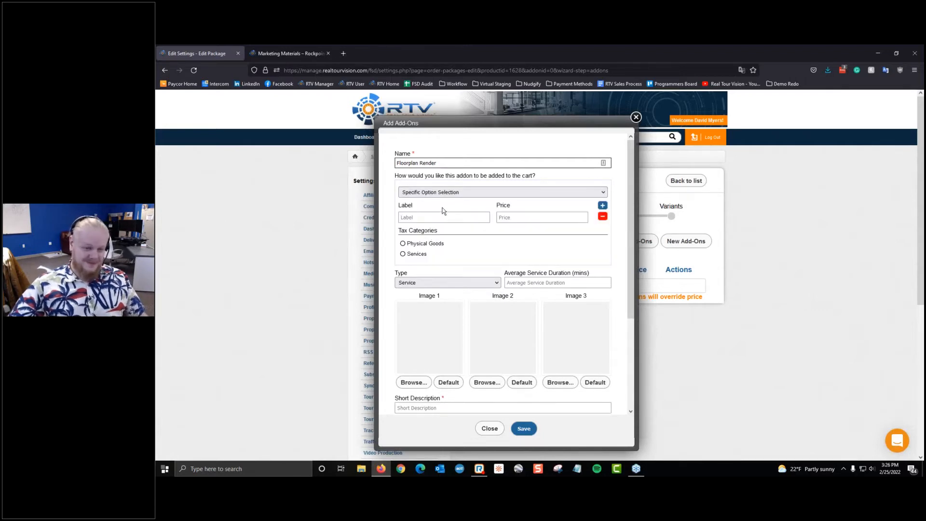
left_click(461, 191)
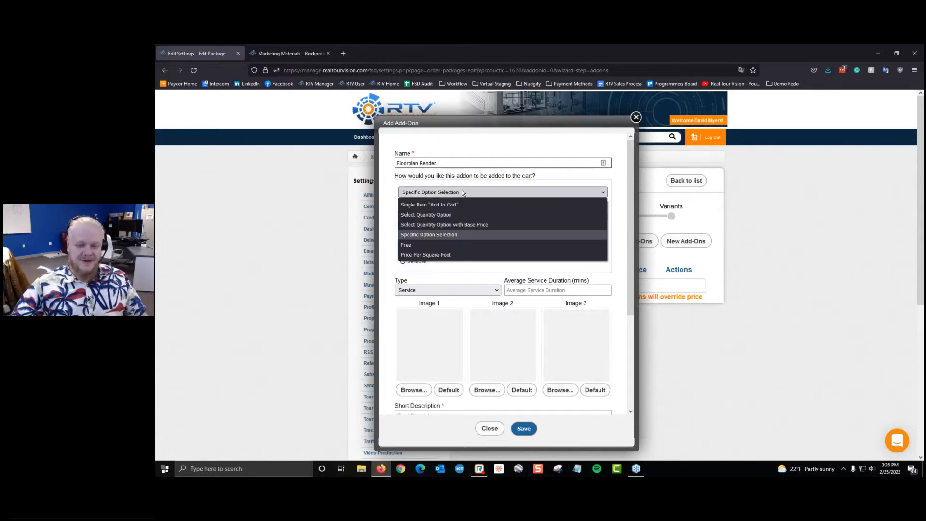
left_click(436, 254)
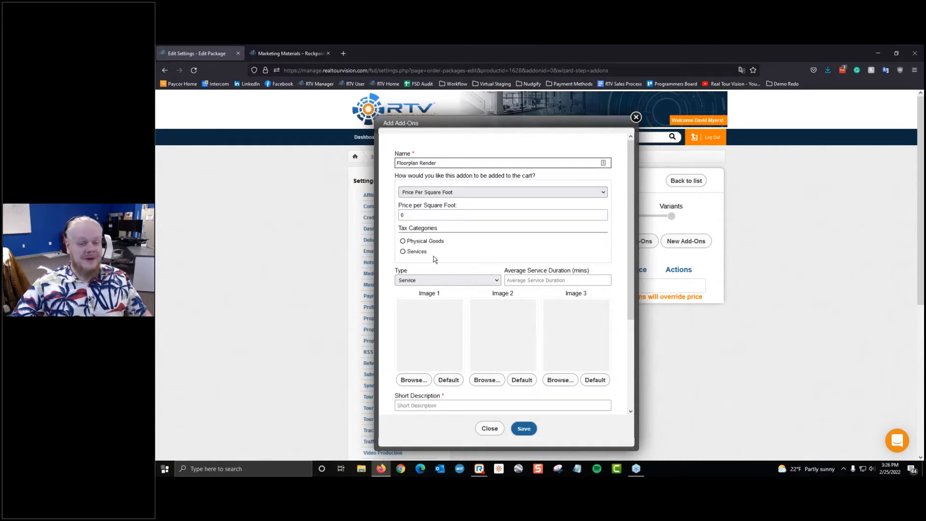
left_click(454, 192)
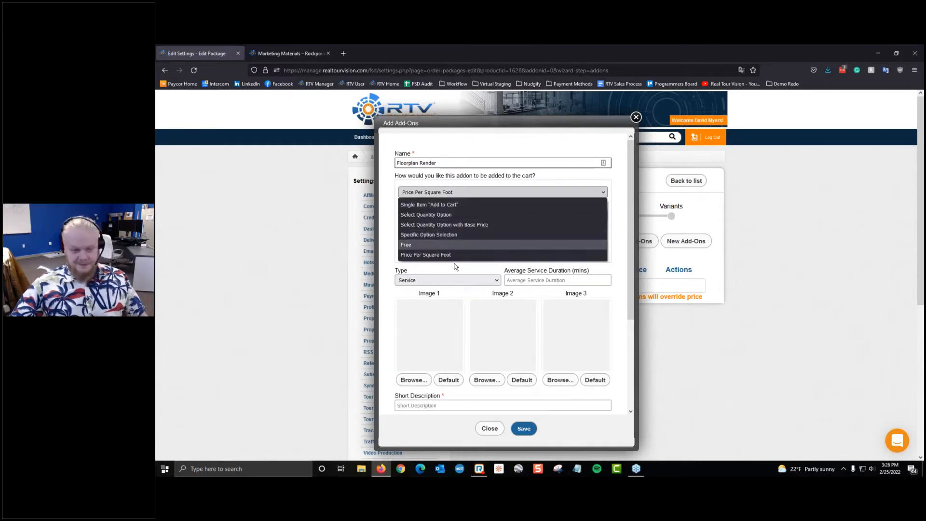
left_click(447, 205)
Step: Set the add-on price to 150, tax category Physical Goods, and keep type Service
left_click(422, 214)
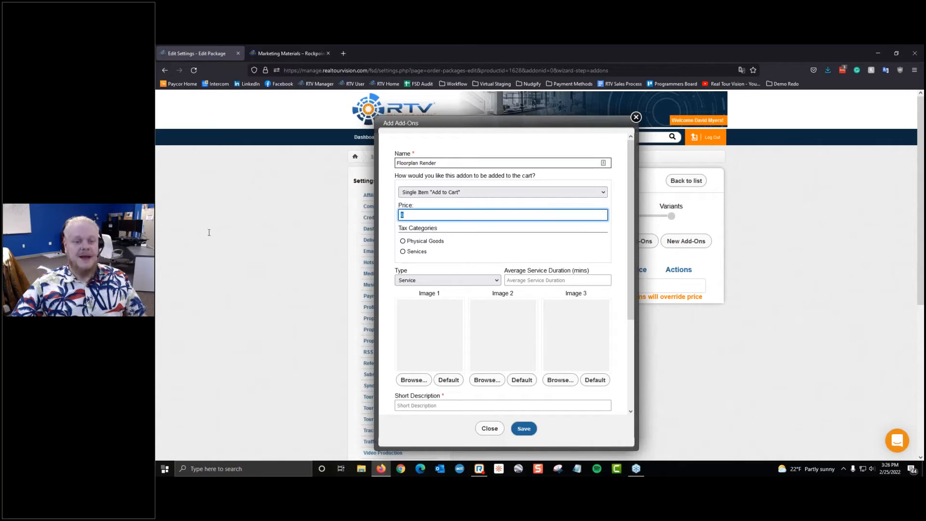
type("150")
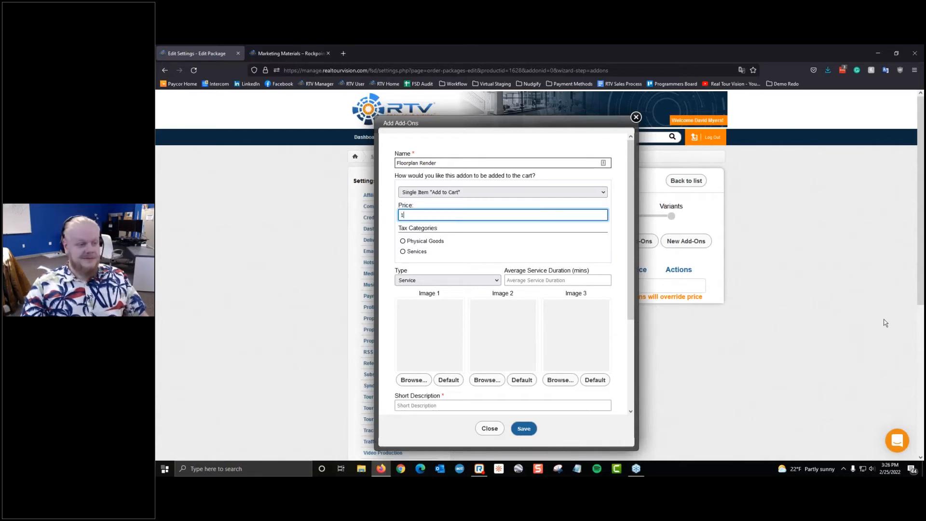
left_click(419, 240)
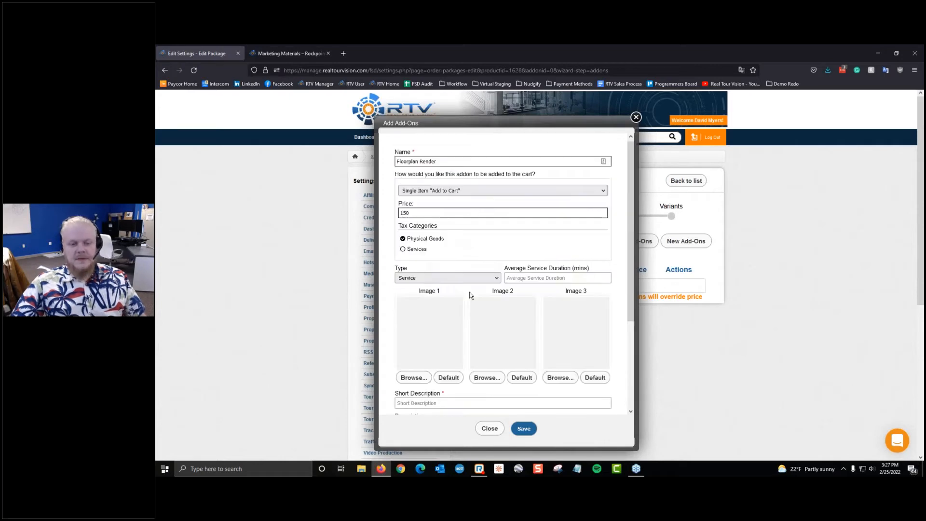
left_click(425, 275)
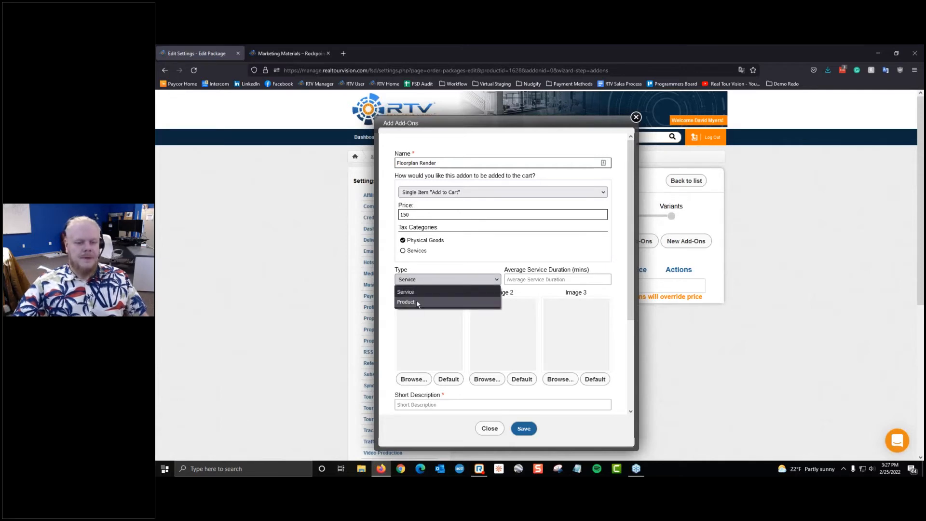
left_click(403, 240)
left_click(517, 280)
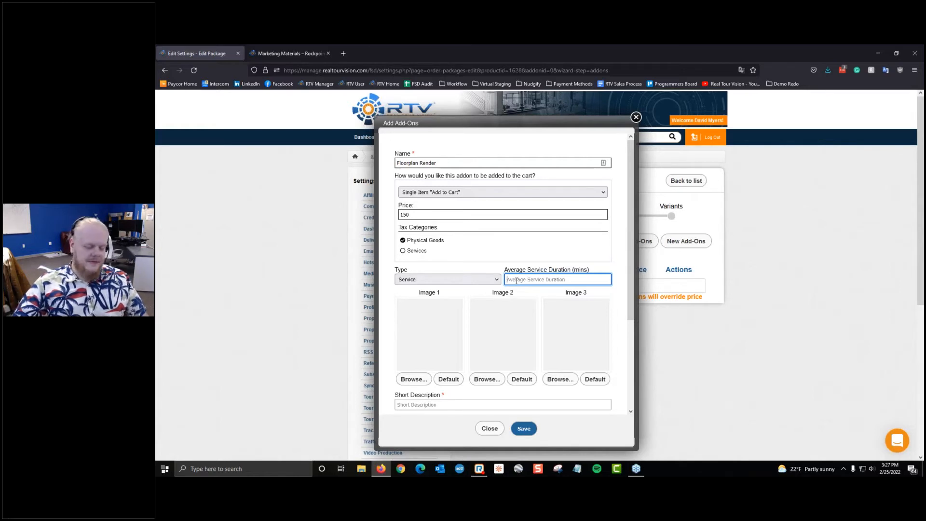
scroll(413, 302, "down", 3)
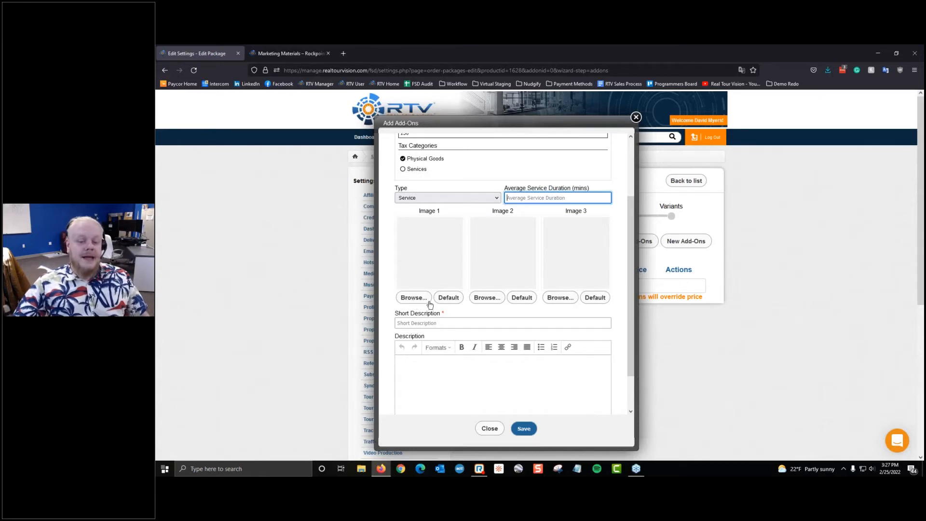
Step: Choose IMG_2596.JPEG as the Floorplan Render add-on's Image 1
left_click(430, 297)
key("Escape")
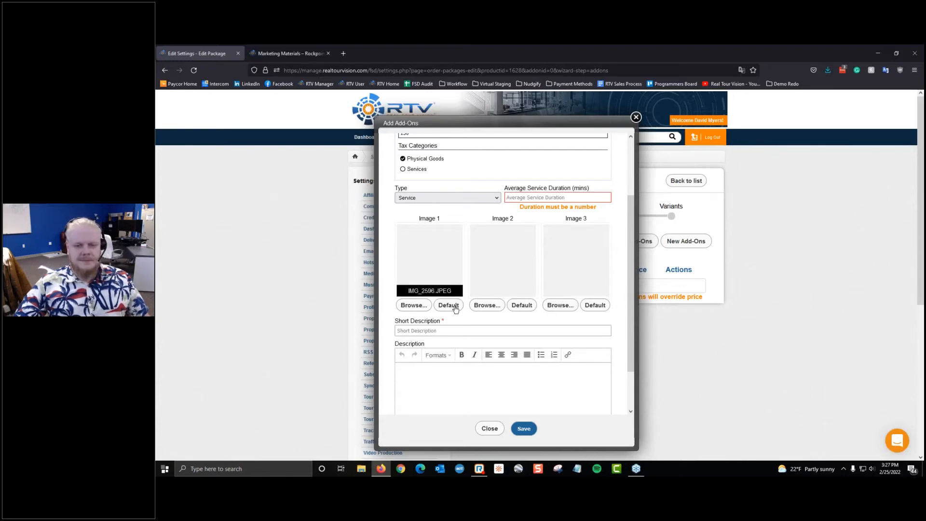
scroll(456, 308, "up", 3)
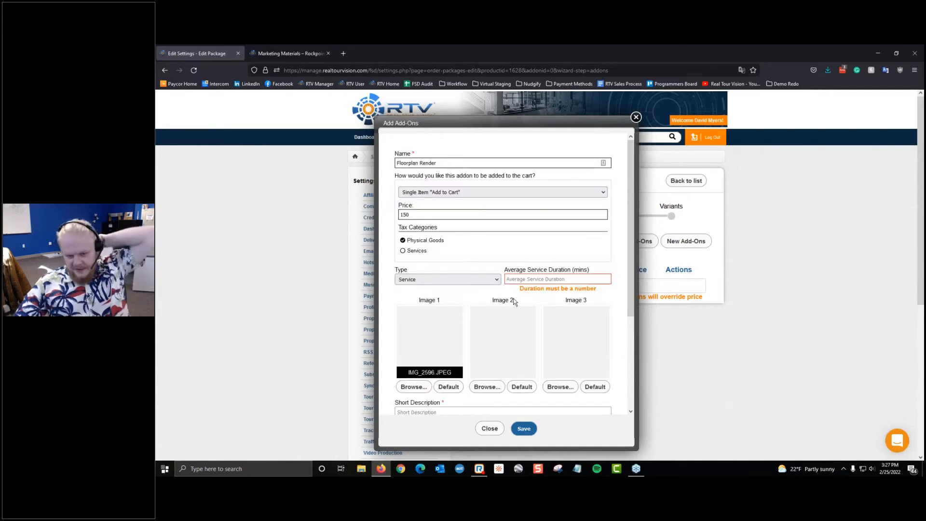
Step: Set the Floorplan Render average service duration to 30 minutes
left_click(527, 279)
type("30")
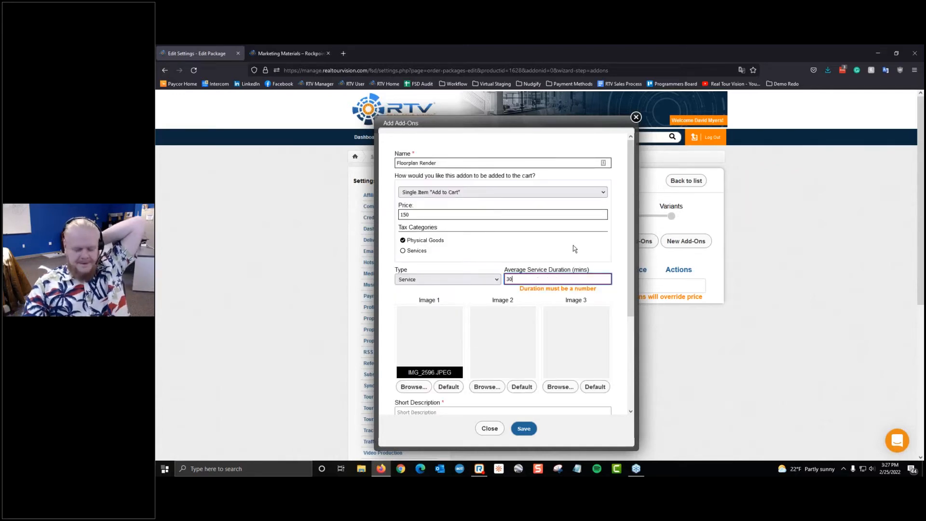
scroll(542, 276, "down", 5)
Step: Add short description 'Rendered floorplan of space - full-color' and full description 'Here I will render your location in 3D for you', then save
left_click(473, 276)
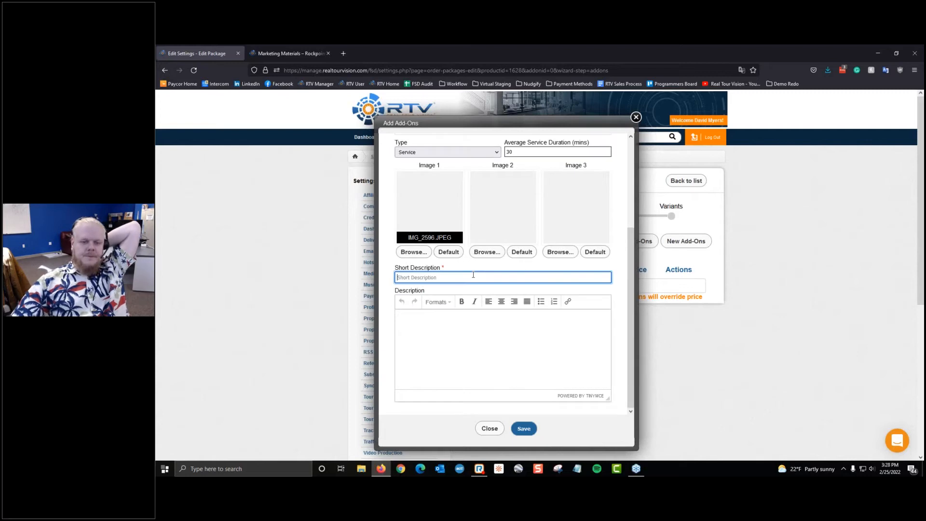
type("Re")
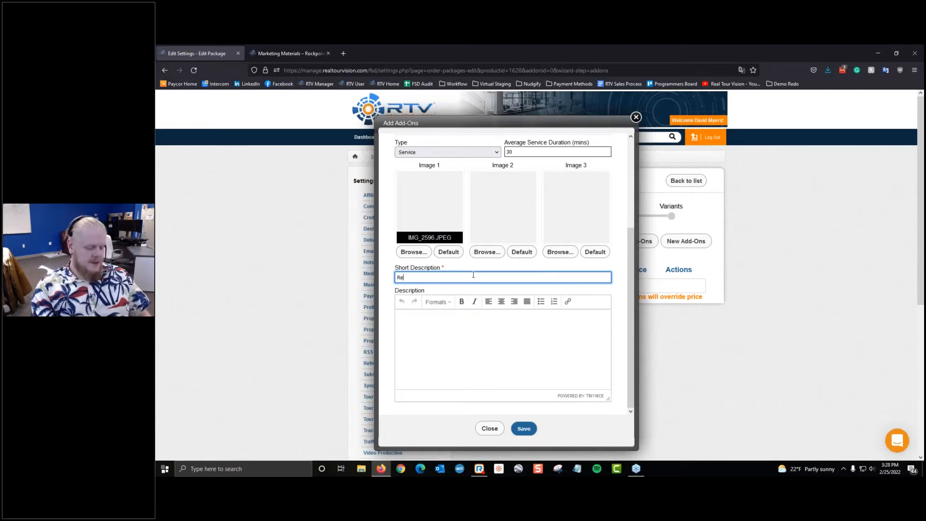
type("ndered flo")
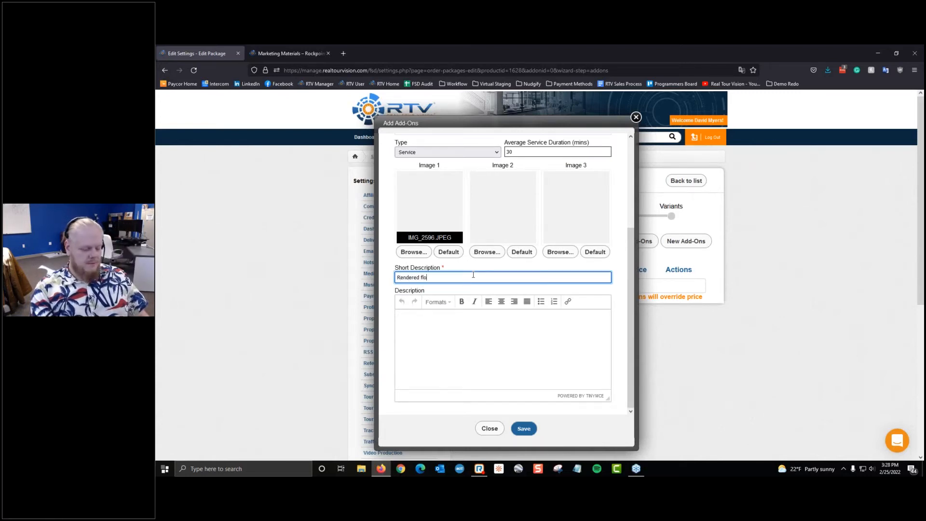
type("orplan of spa")
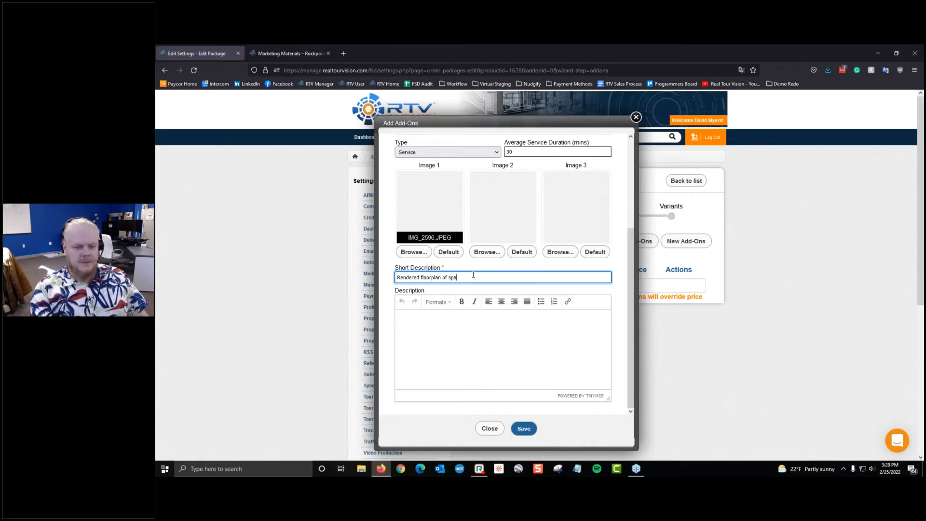
type("ce - full-color")
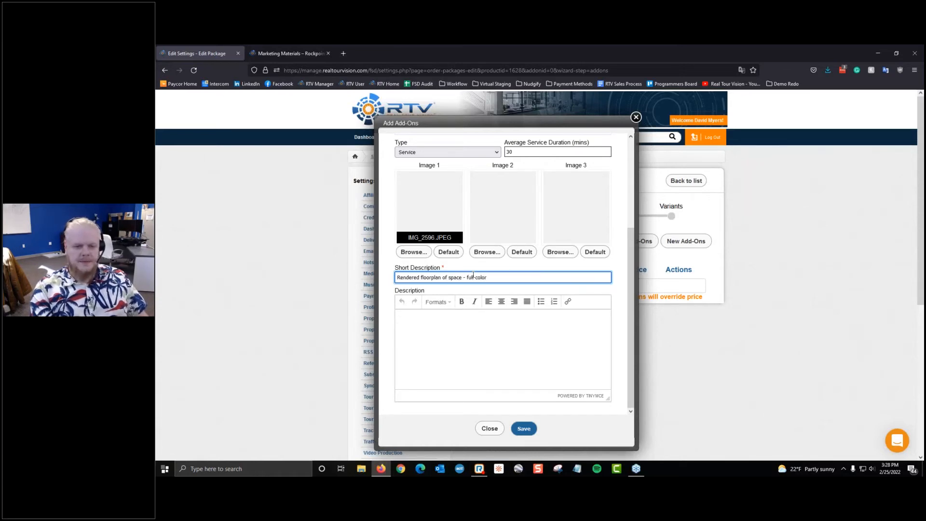
key("Tab")
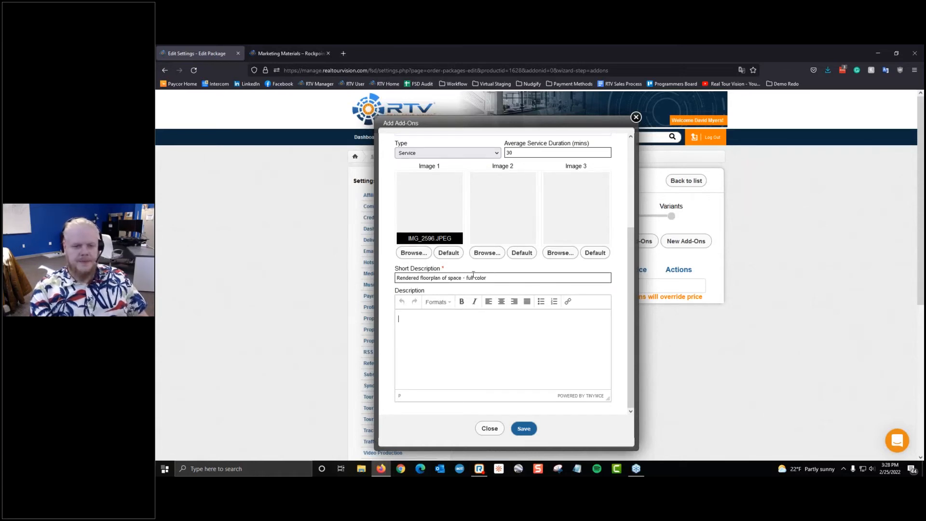
type("Here I wi")
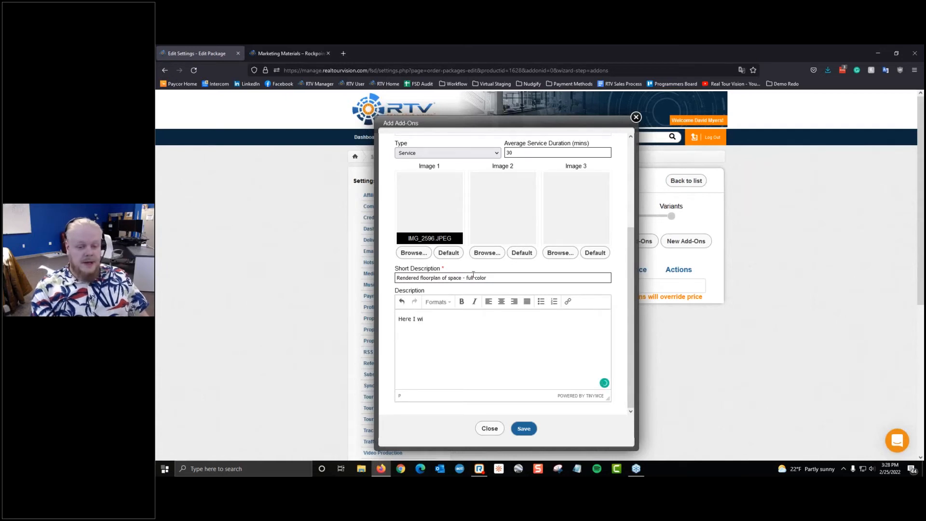
type("ll render your location ")
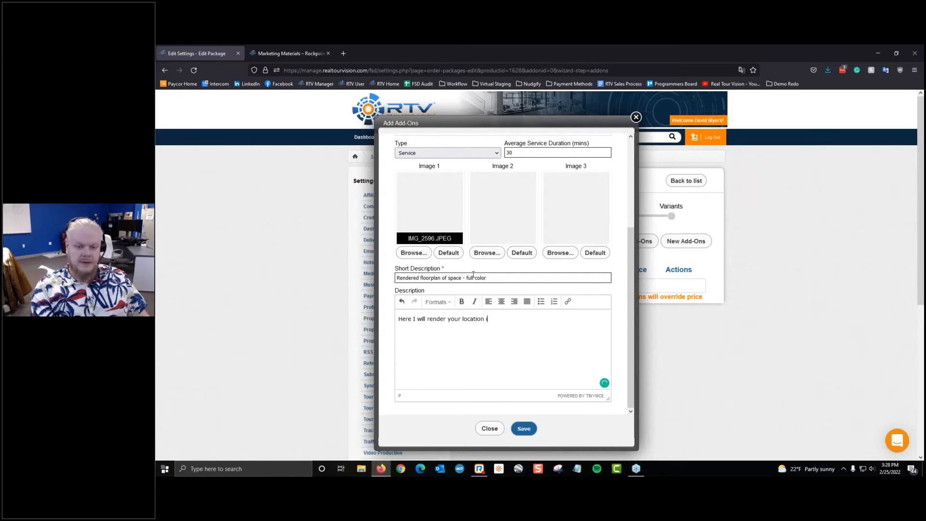
type("in 3D for you!")
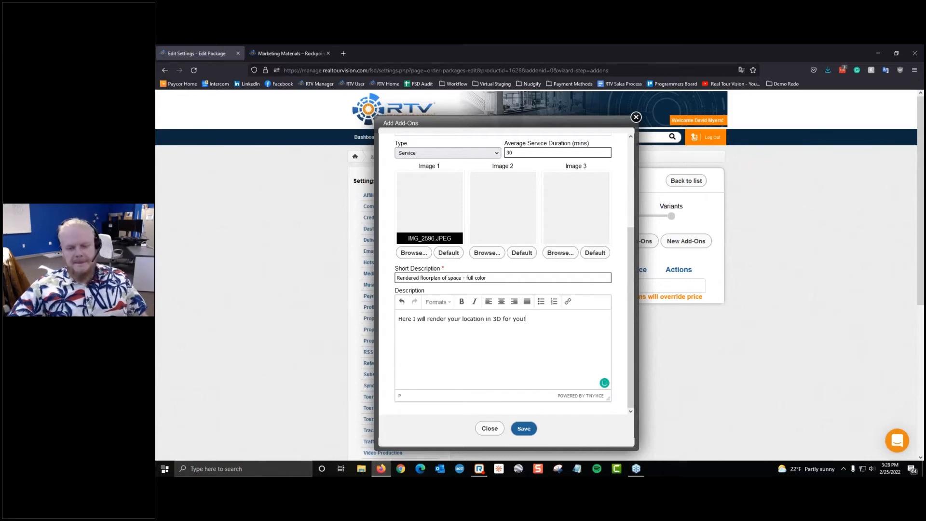
left_click(525, 429)
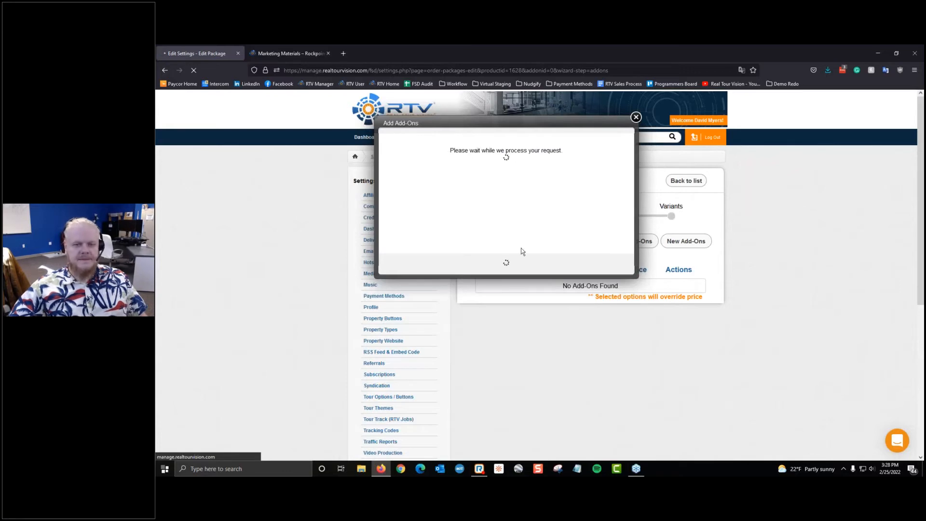
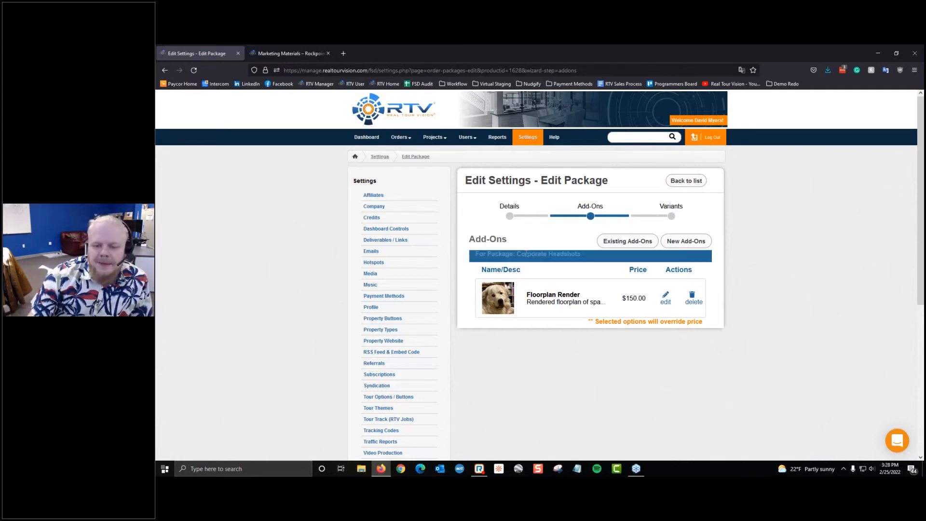
Step: Add the existing Extras add-on to Corporate Headshots and go to its Variants step
left_click(624, 245)
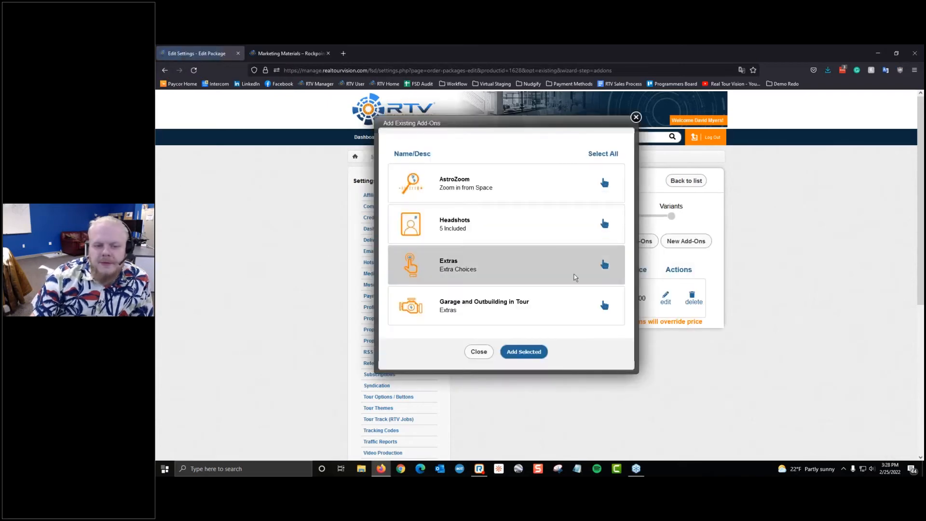
scroll(570, 280, "down", 5)
left_click(569, 282)
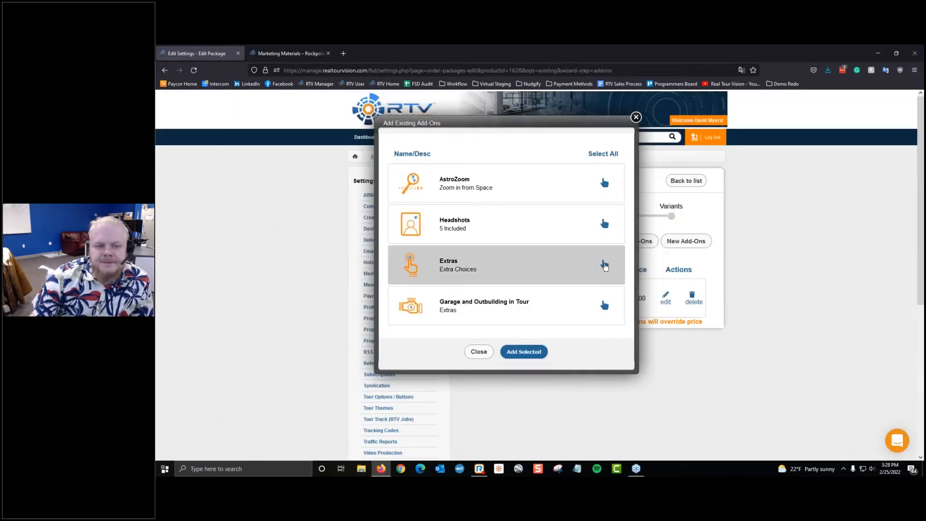
left_click(524, 352)
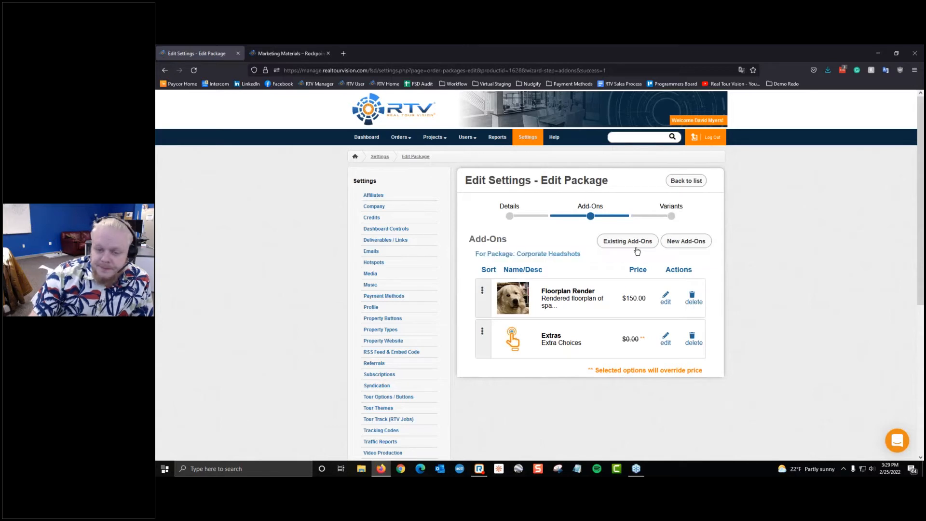
left_click(658, 214)
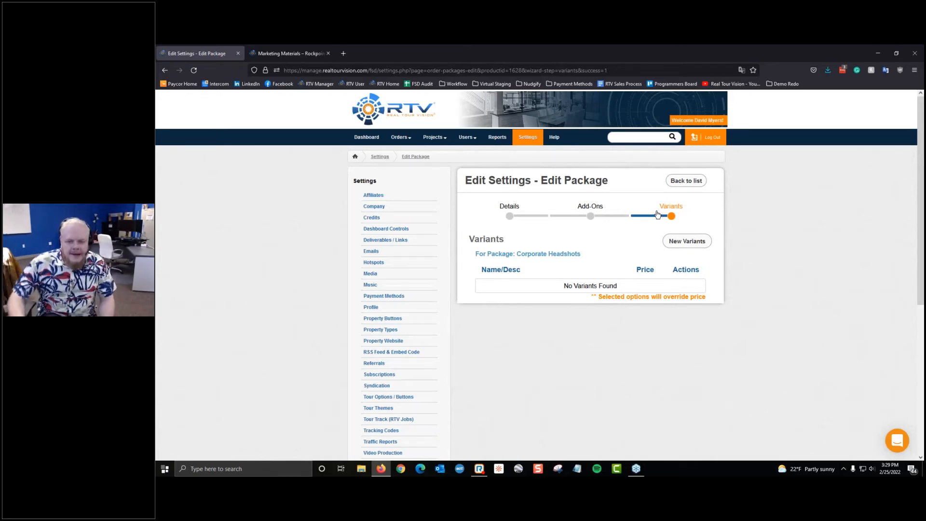
left_click(686, 241)
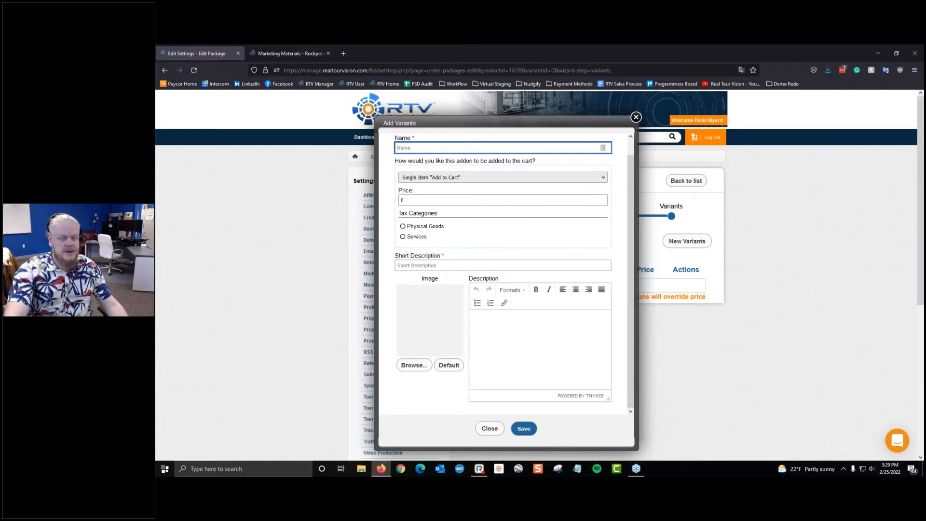
left_click(637, 117)
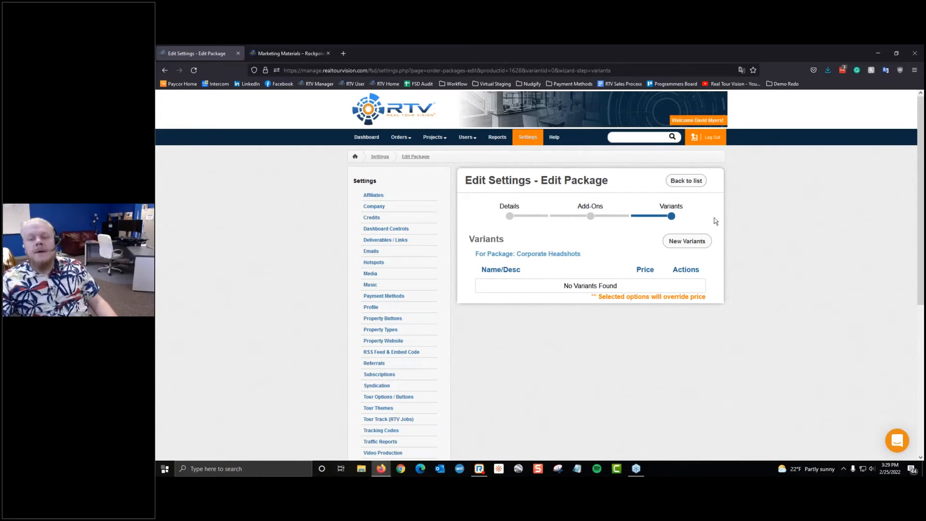
Step: Start a new variant named Deluxe Headshots, Single Item, price 250, tax category Physical Goods
left_click(688, 243)
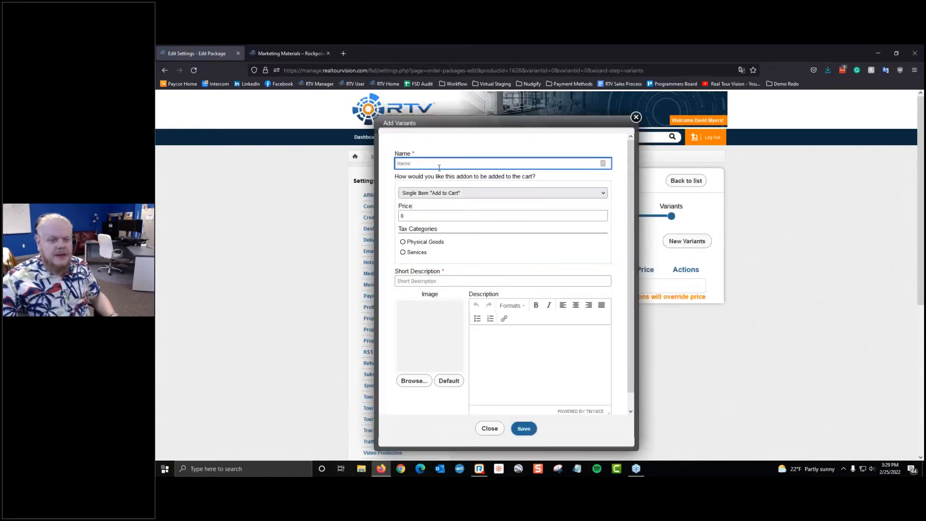
type("Delux")
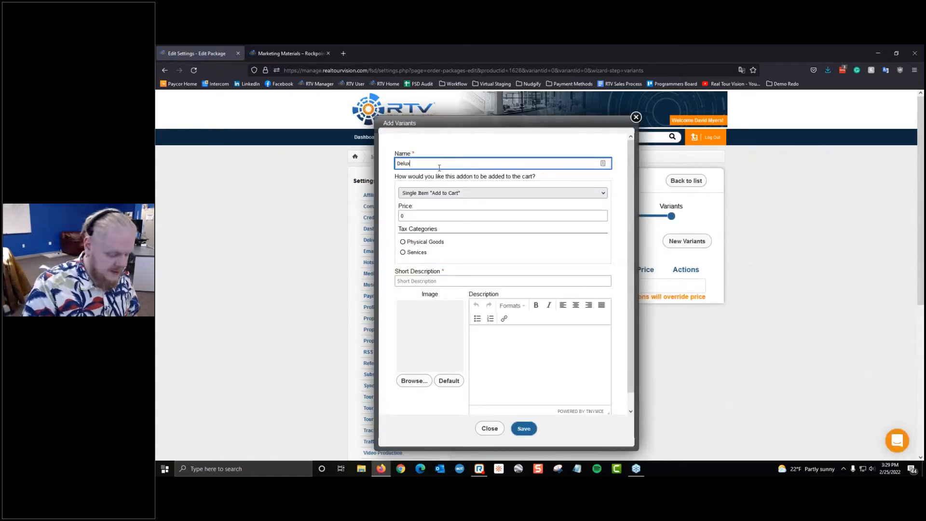
type("e Headshots")
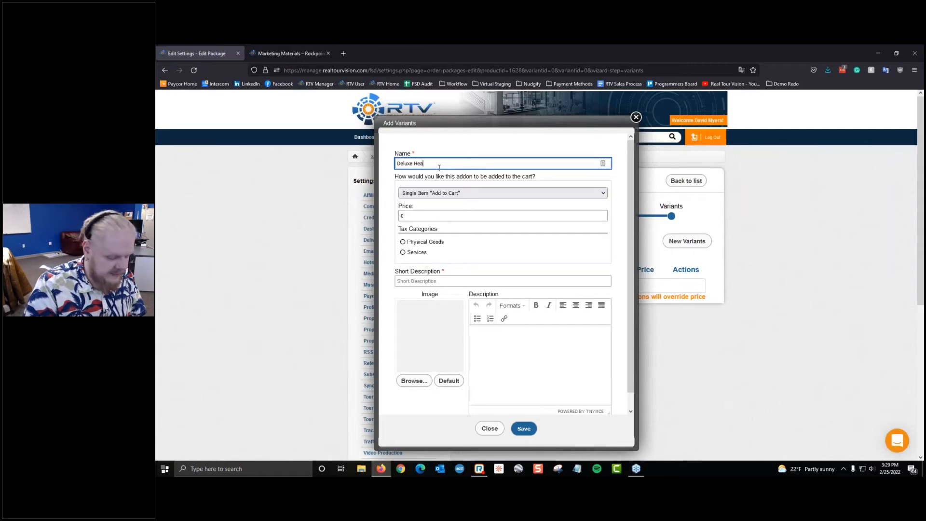
left_click(434, 192)
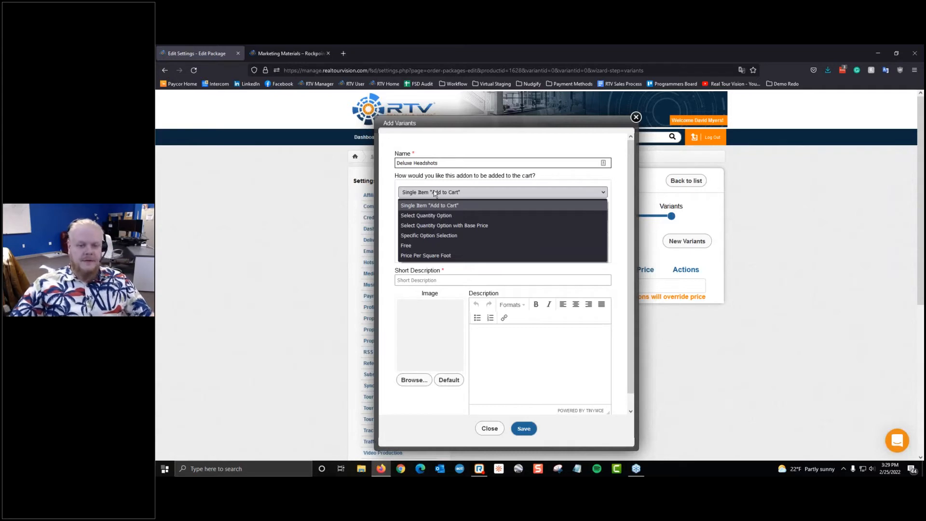
left_click(448, 205)
left_click(474, 218)
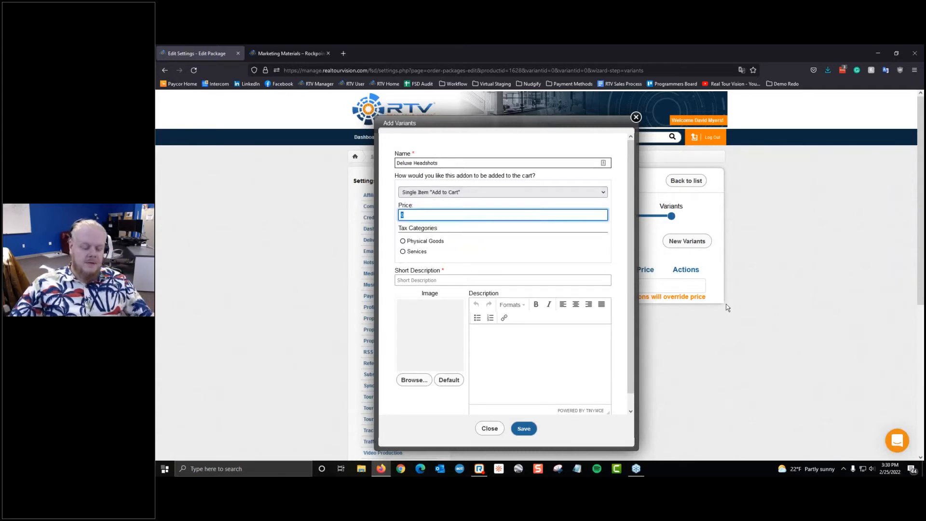
type("250")
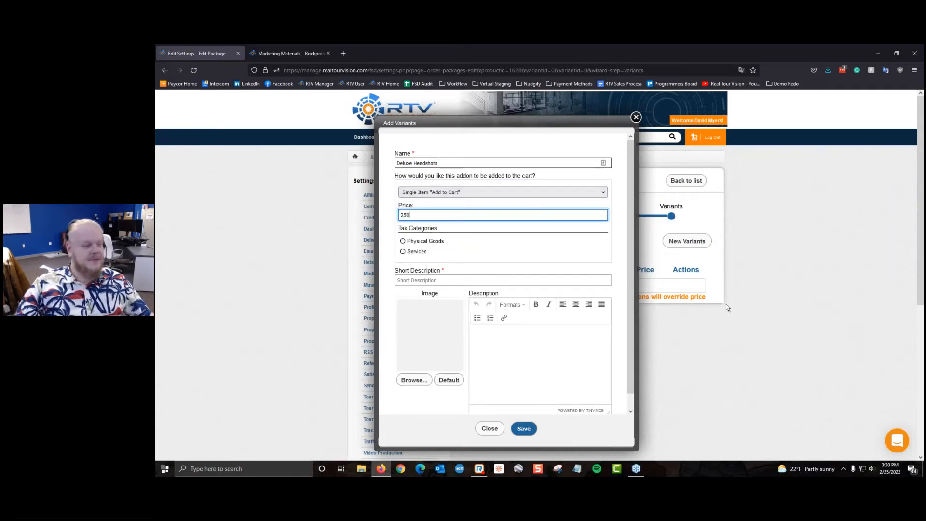
left_click(433, 242)
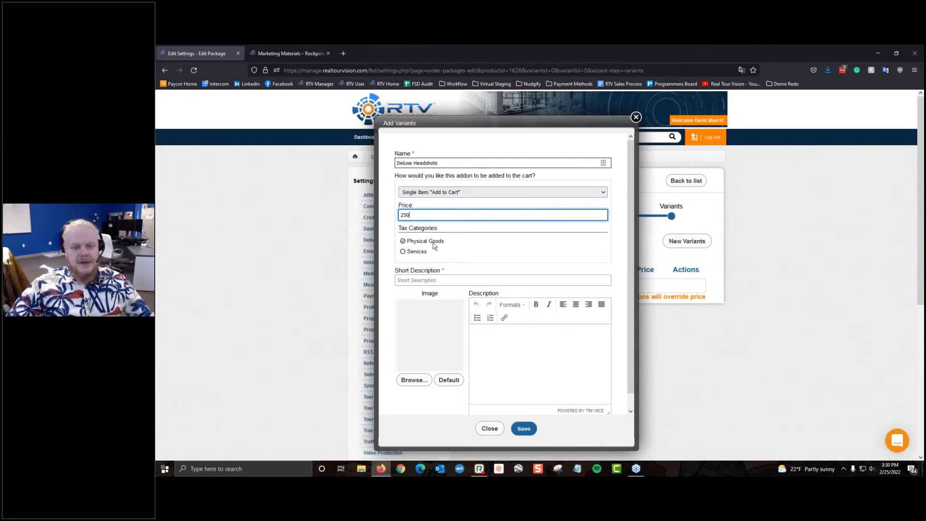
scroll(454, 262, "down", 1)
Step: Enter the short description 'Deluxe headshots includes all standard shots, plus more'
left_click(458, 267)
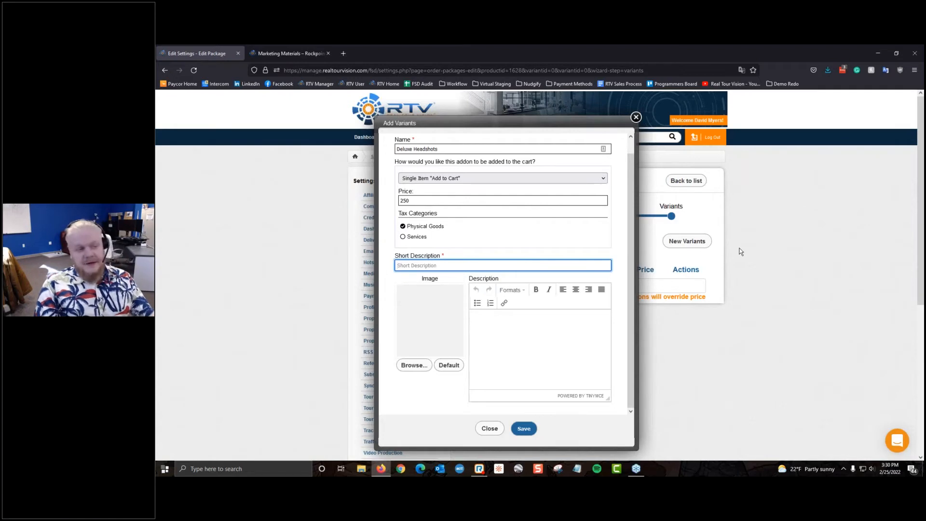
type("Deluce")
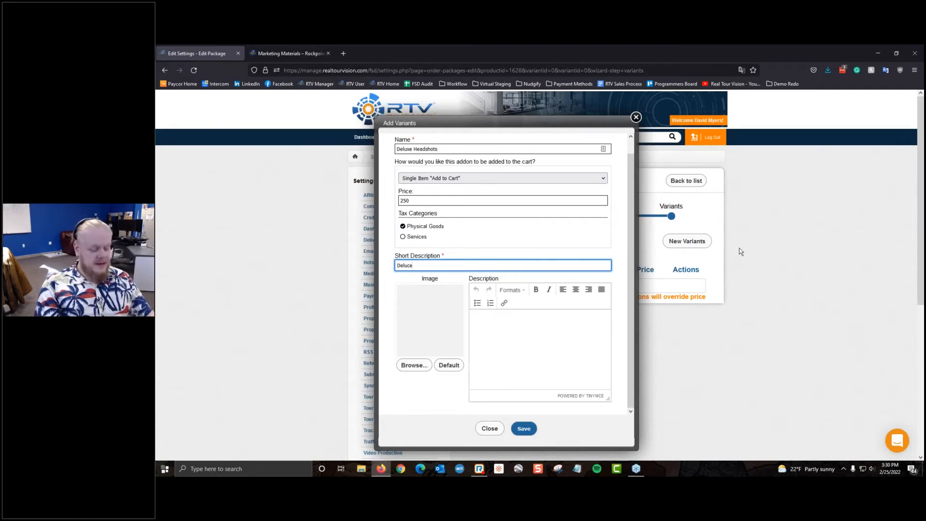
key("BackSpace")
key("BackSpace")
key("BackSpace")
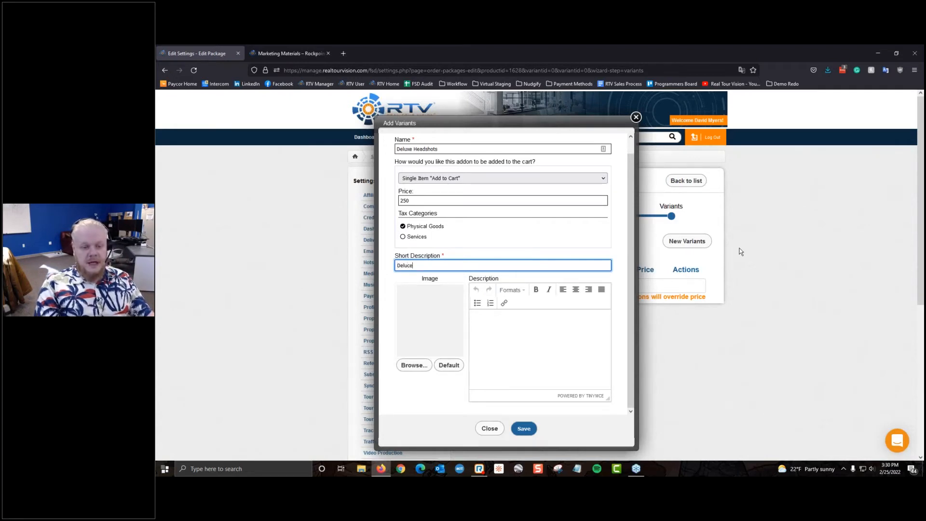
key("BackSpace")
key("BackSpace")
type("xe h")
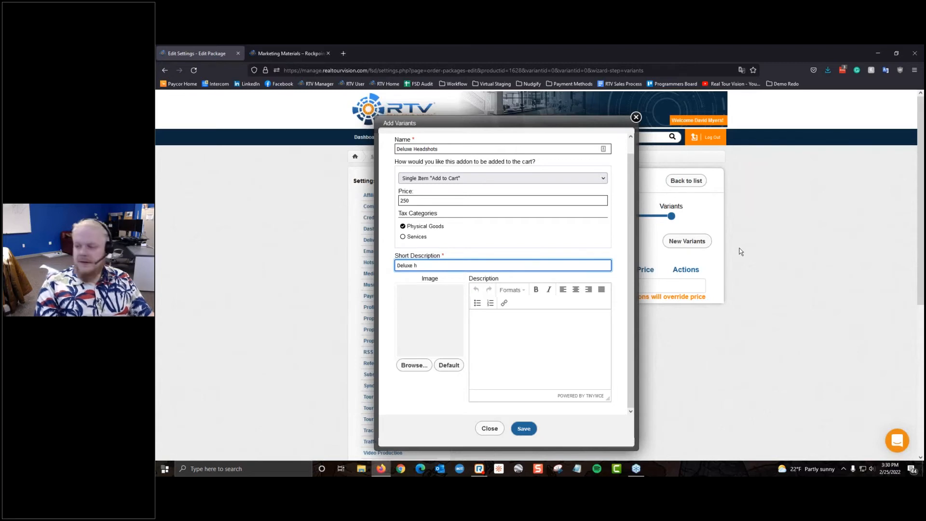
type("ea")
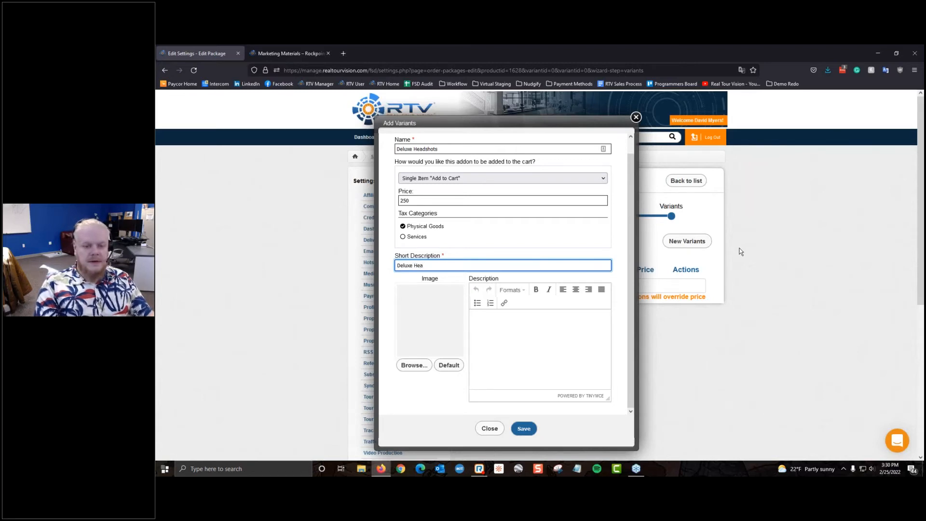
type("dshpt")
key("BackSpace")
key("BackSpace")
type("ots ")
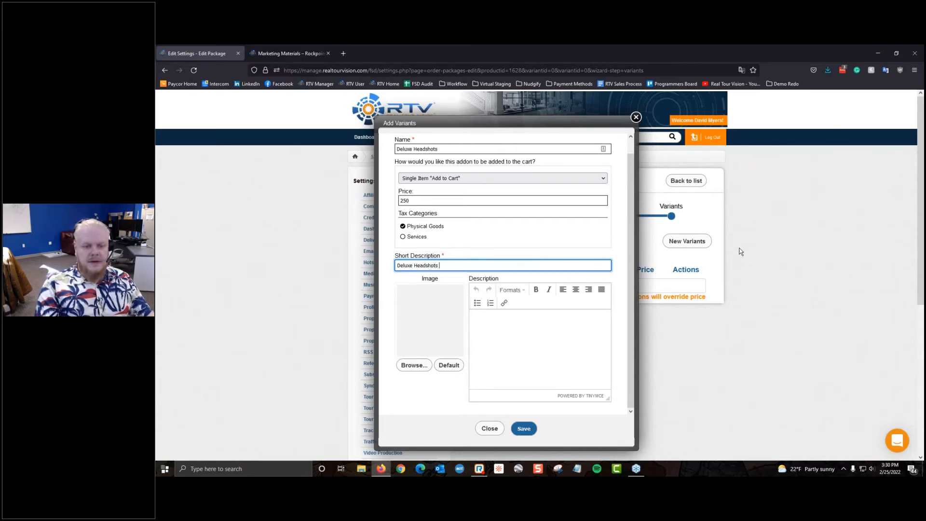
type("inc")
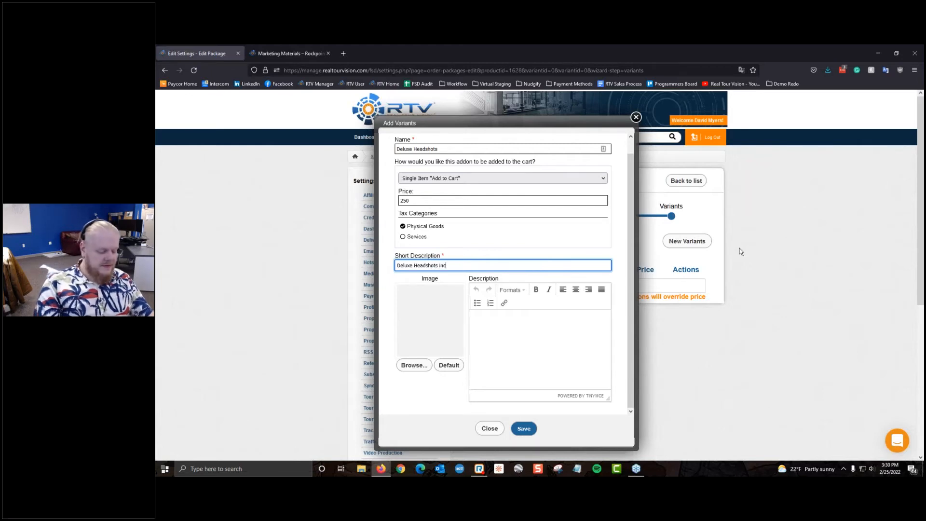
type("ludes all sta")
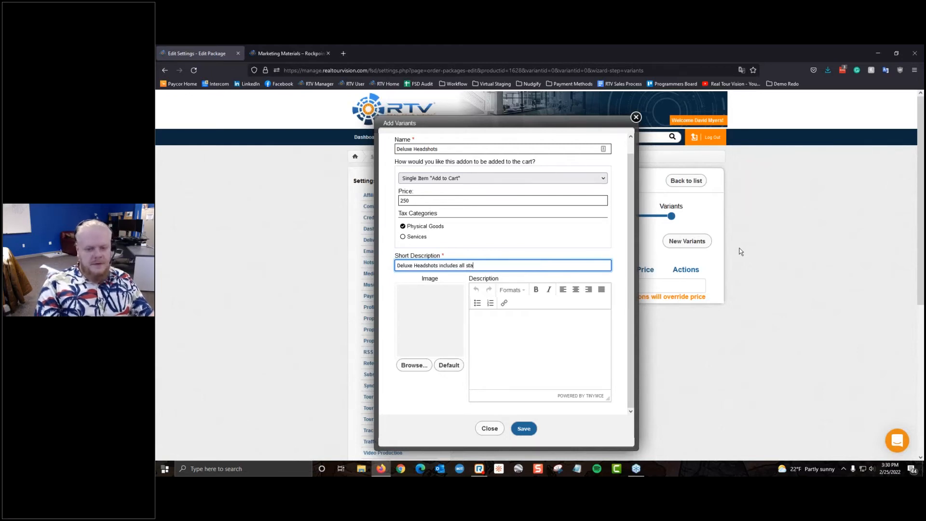
type("ndarjpt")
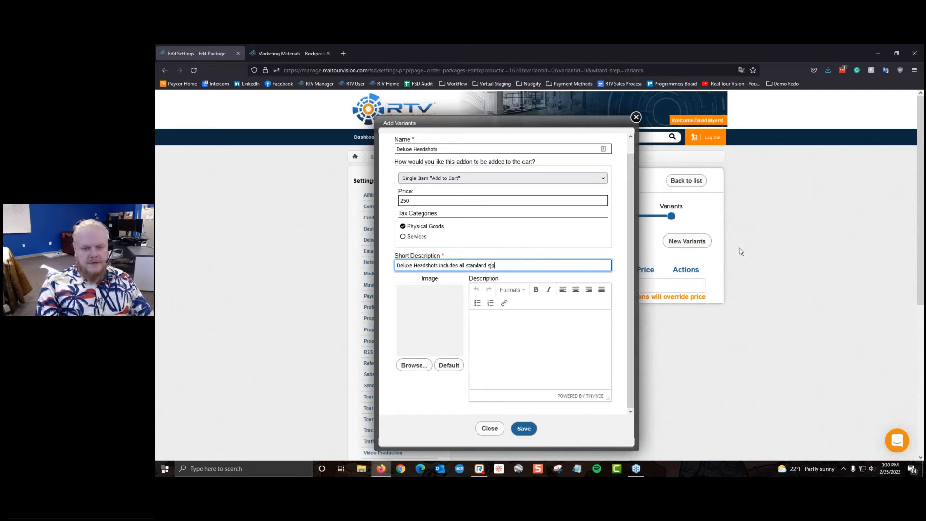
key("BackSpace")
key("BackSpace")
key("BackSpace")
type("jpt")
key("BackSpace")
key("BackSpace")
key("BackSpace")
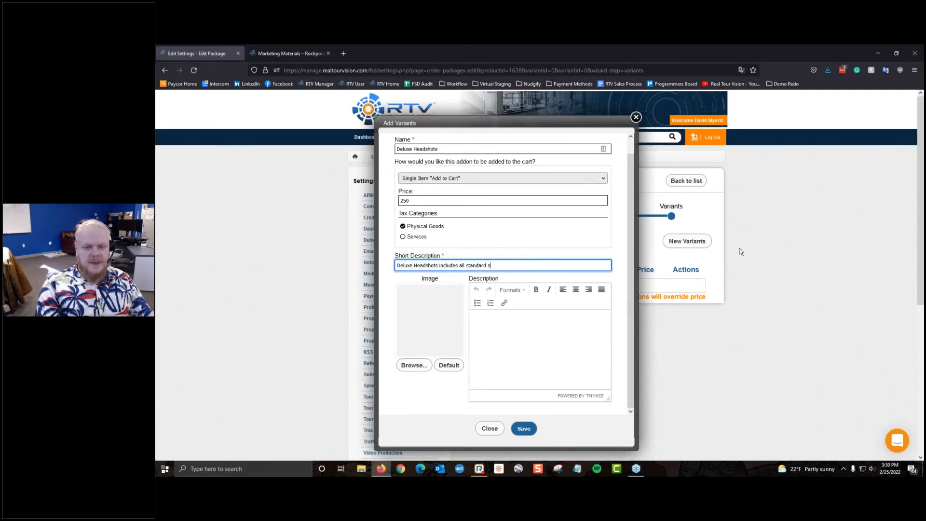
type("hots, p")
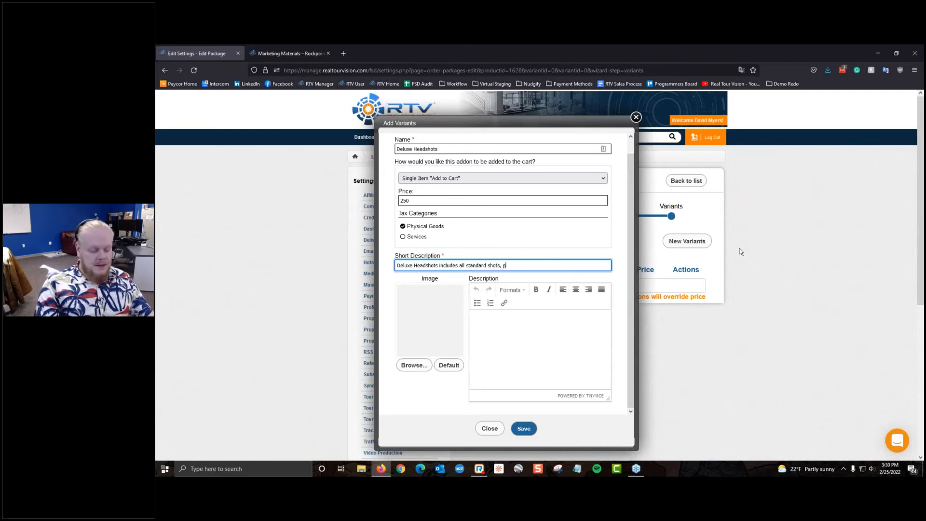
type("lus nba")
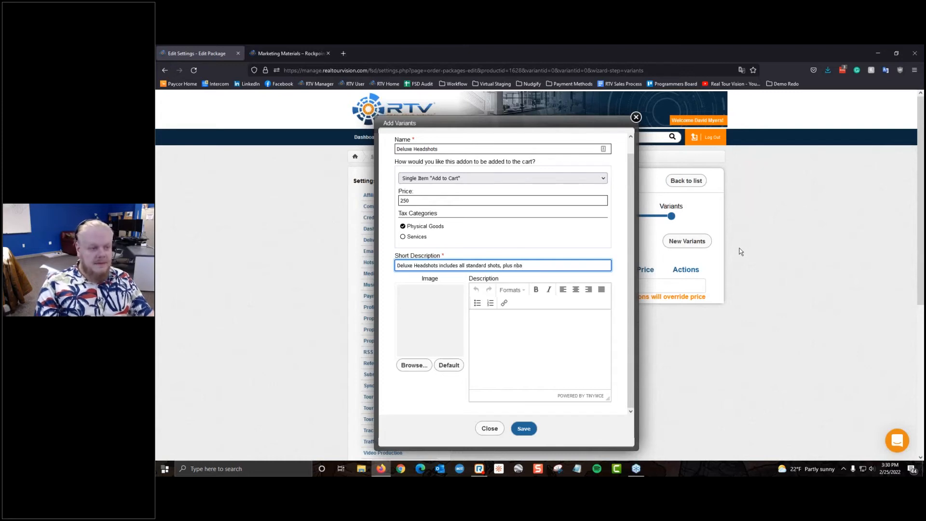
key("BackSpace")
key("BackSpace")
key("BackSpace")
type("bavk")
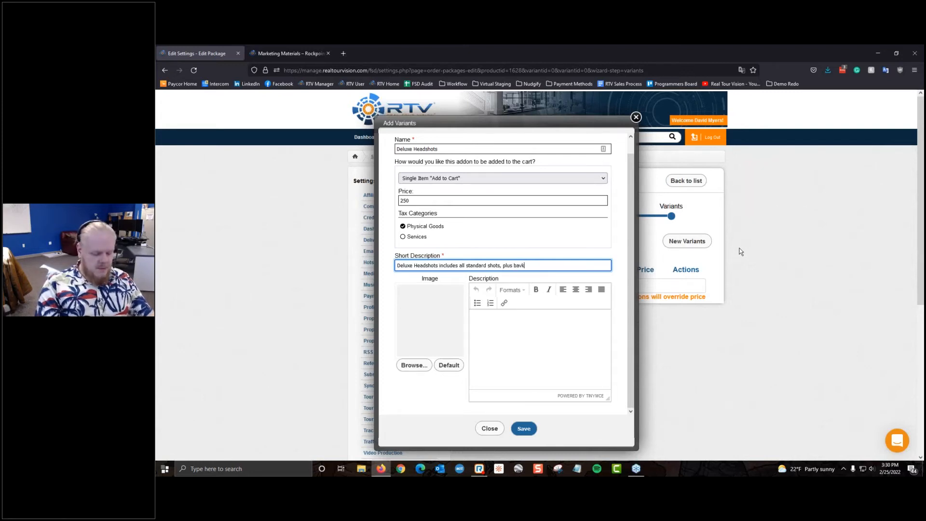
key("BackSpace")
key("BackSpace")
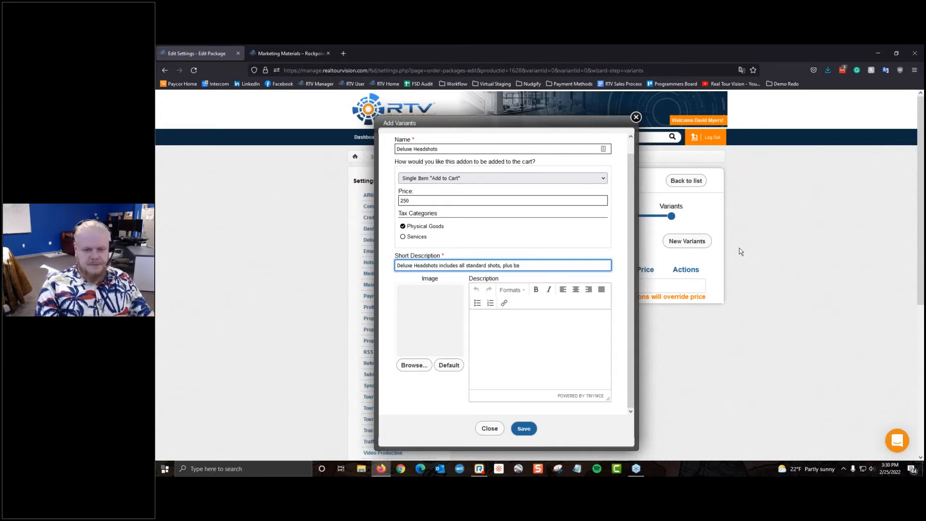
key("BackSpace")
key("BackSpace")
type("more")
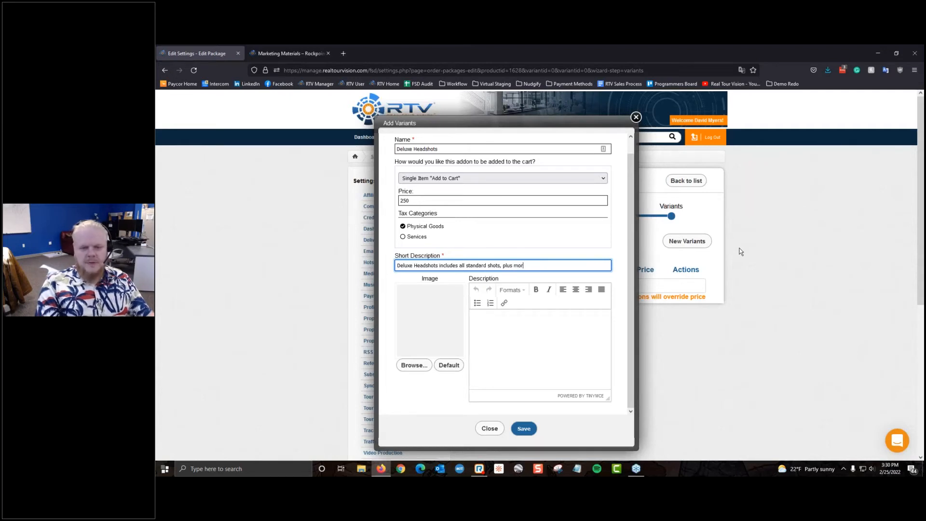
key("Tab")
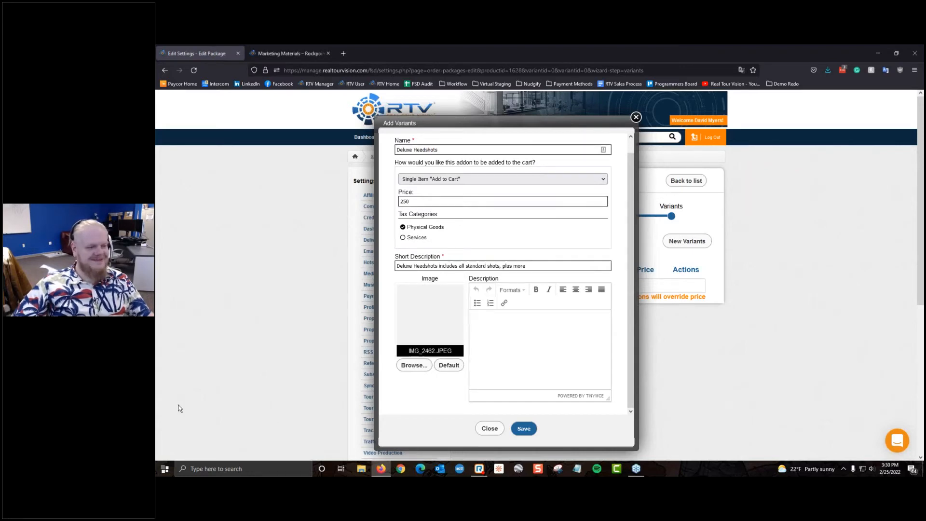
Step: Give the variant the description 'Background Replacement' and 'Shots on location', then save it
left_click(474, 323)
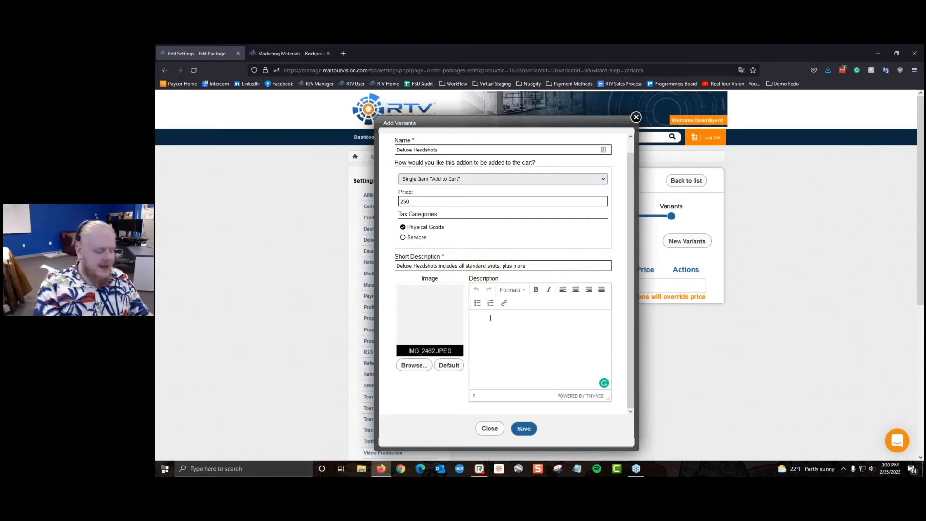
type("Background ")
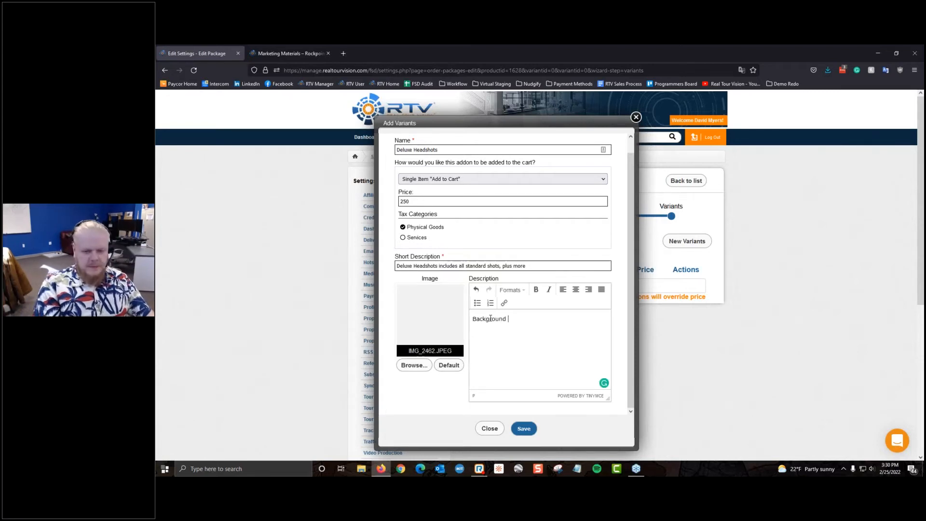
type("Replacement")
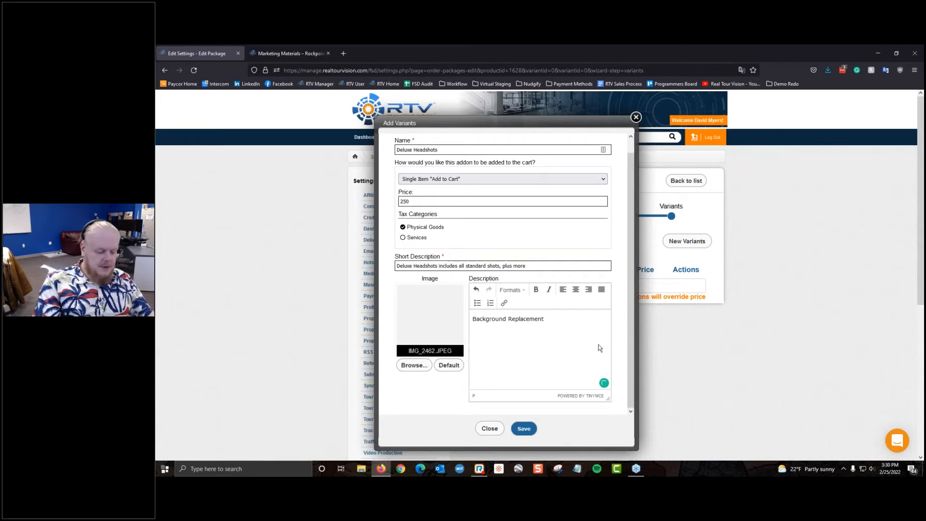
type("Shoit")
type("ts")
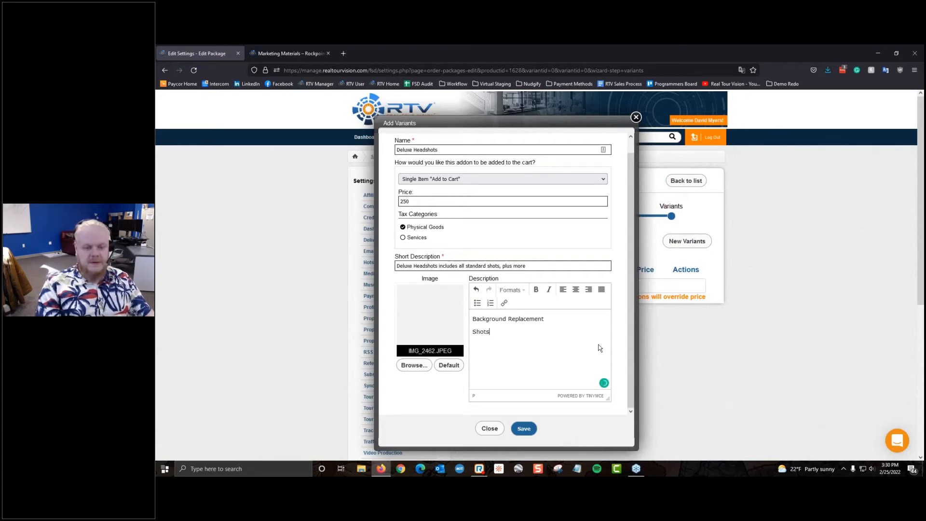
type(" on location")
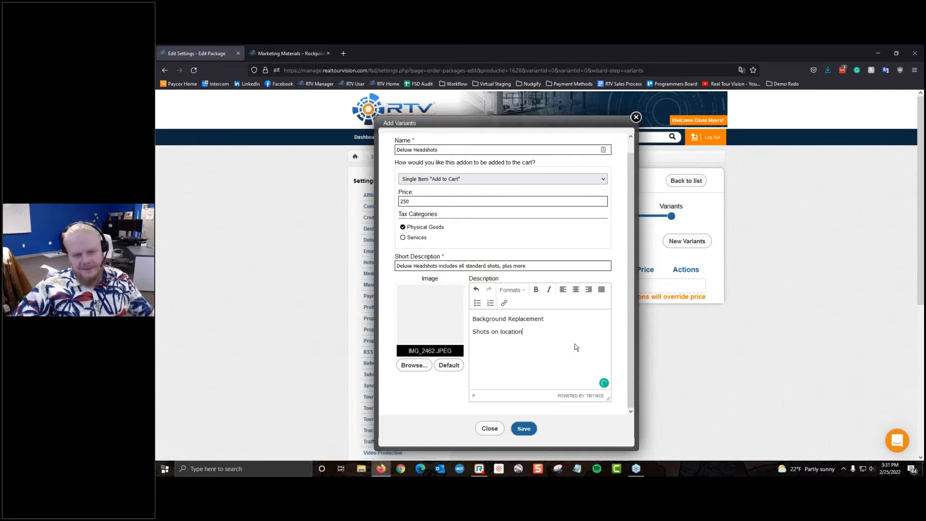
left_click(524, 429)
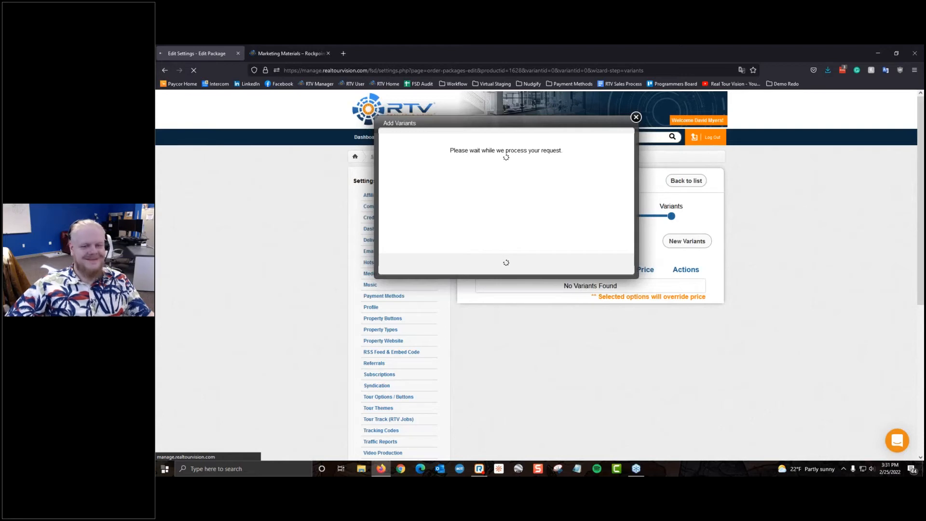
left_click(481, 469)
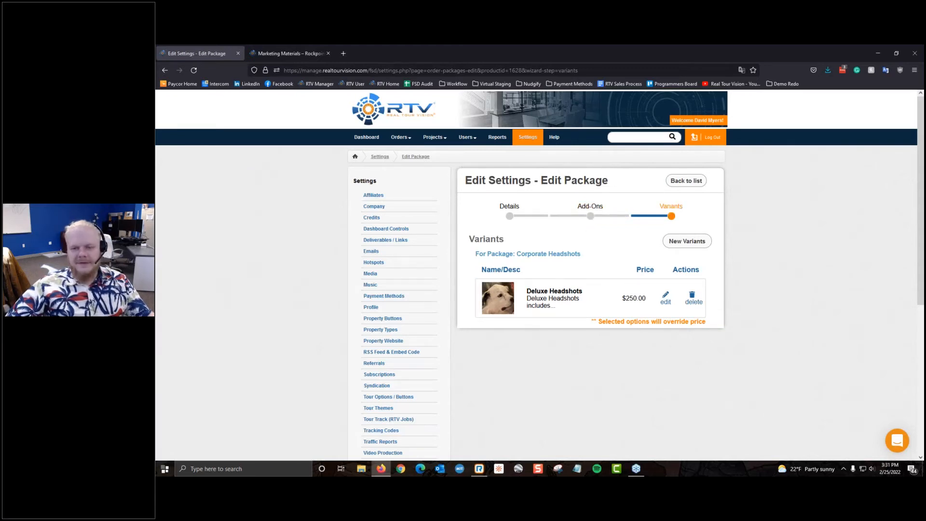
Step: Set the Corporate Headshots package status to Inactive, save, and return to the package list
left_click(686, 182)
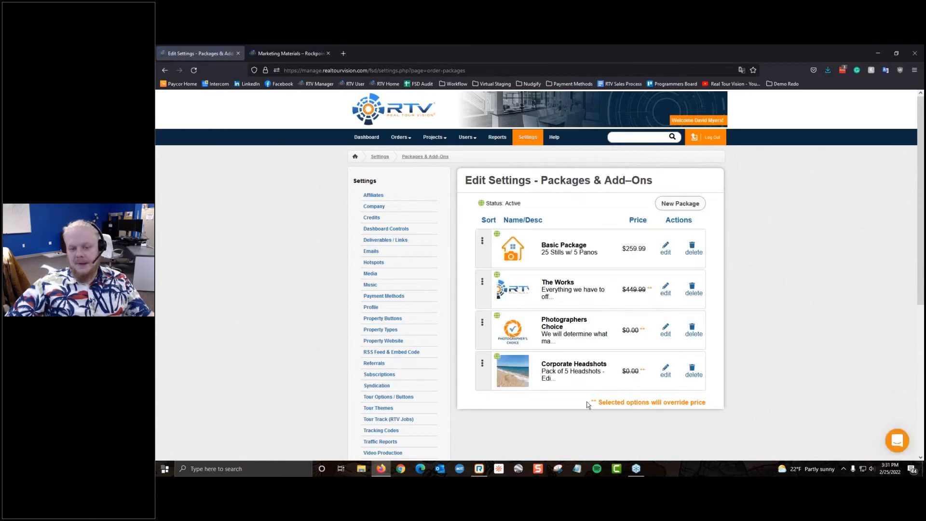
left_click(666, 371)
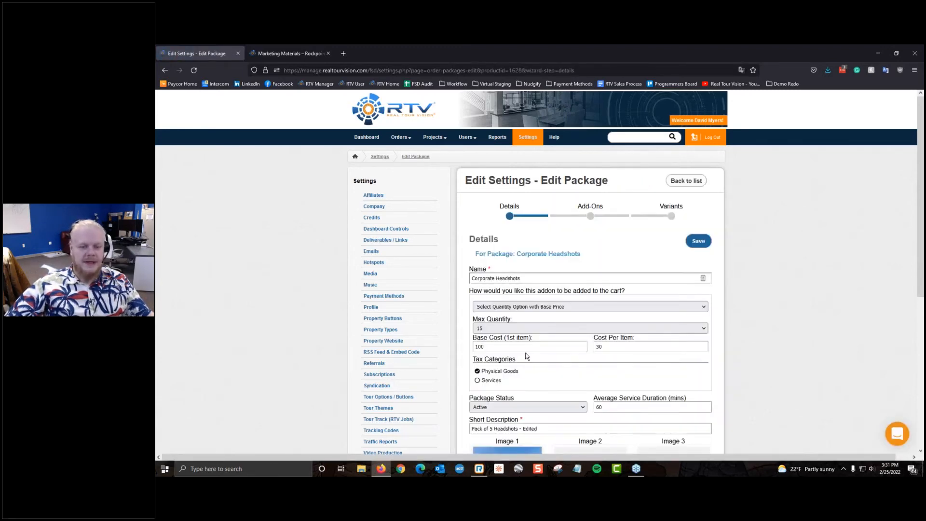
scroll(527, 356, "down", 3)
left_click(528, 284)
left_click(523, 304)
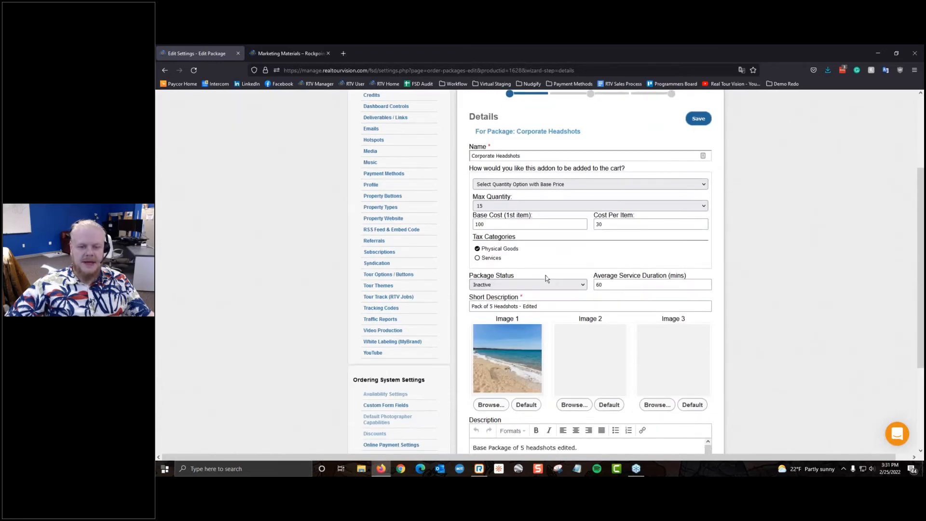
left_click(699, 124)
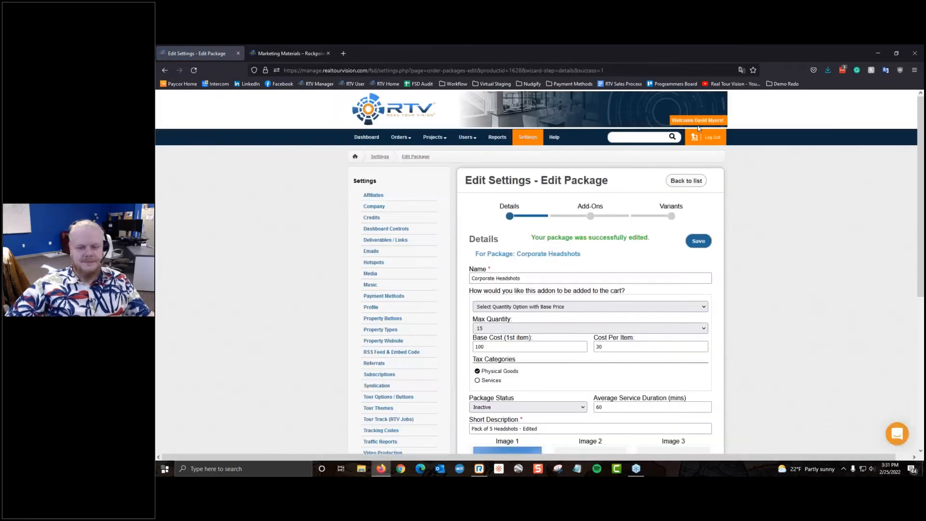
scroll(606, 222, "down", 3)
scroll(605, 222, "up", 3)
left_click(686, 180)
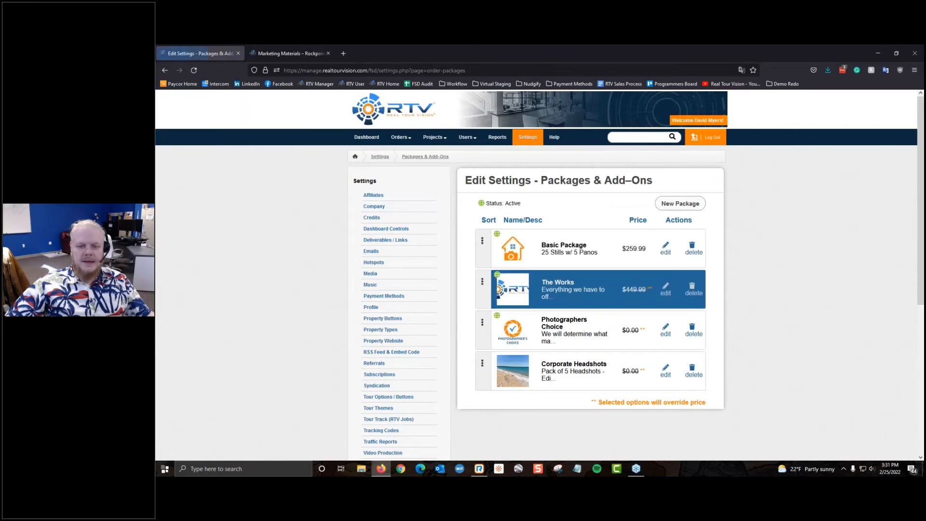
scroll(424, 332, "down", 5)
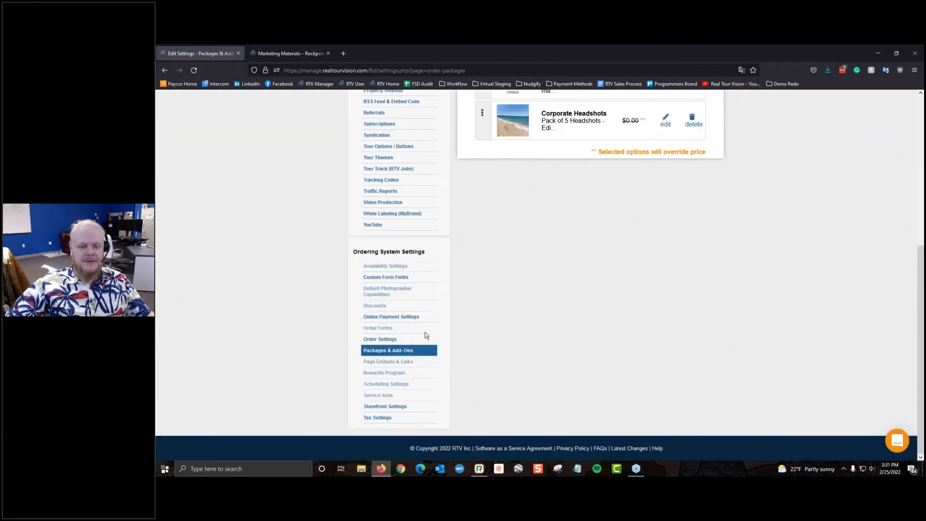
Step: Open the storefront's Default Order Form Link in a new tab, then go back to Packages & Add-Ons
left_click(392, 407)
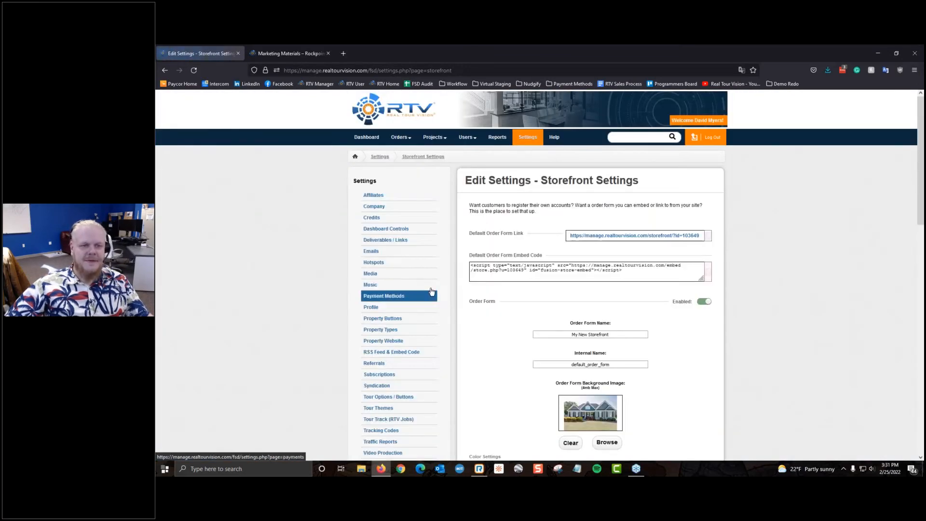
scroll(425, 253, "down", 2)
left_click(670, 195)
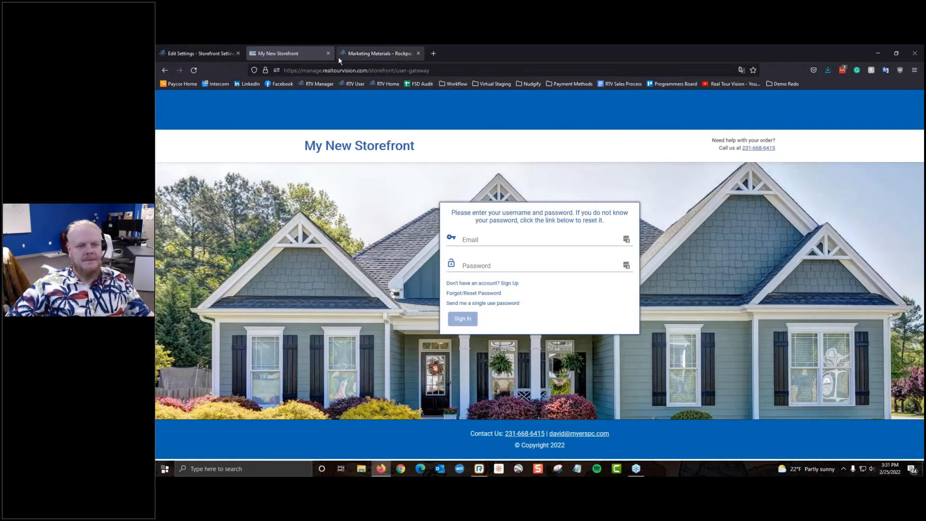
left_click(198, 50)
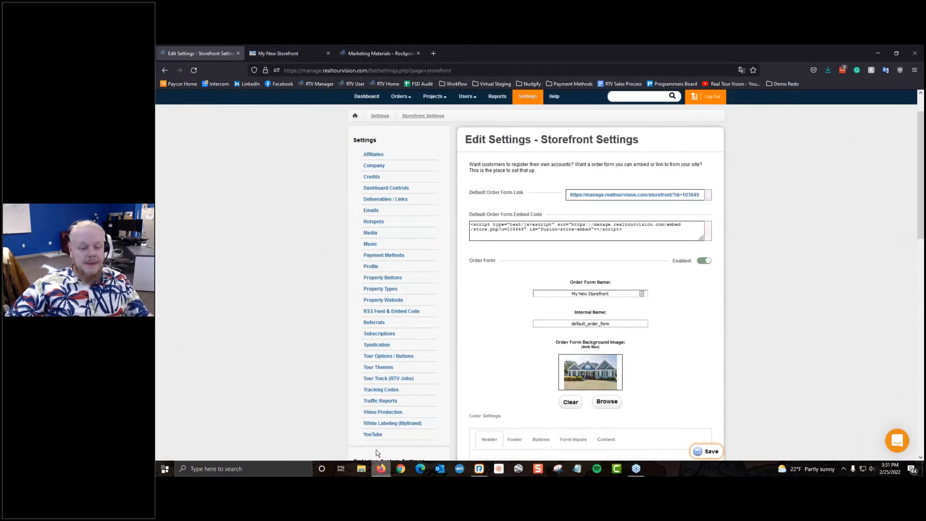
scroll(410, 424, "down", 3)
left_click(405, 442)
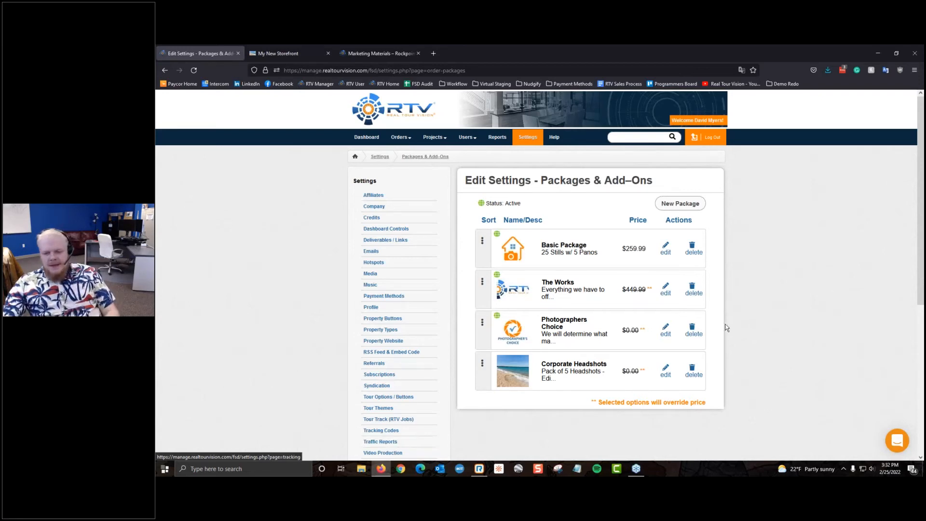
Step: Switch Corporate Headshots back to Active, save, and return to the package list
left_click(662, 377)
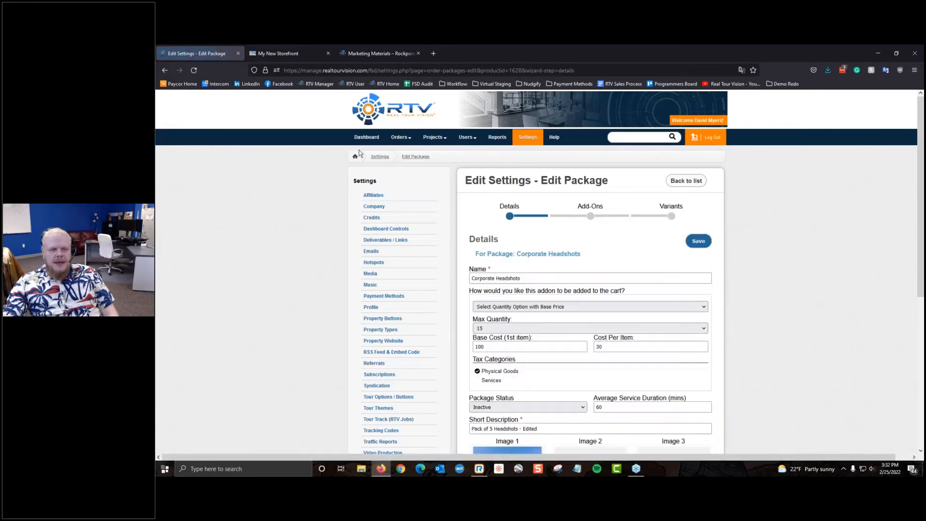
mouse_move(468, 137)
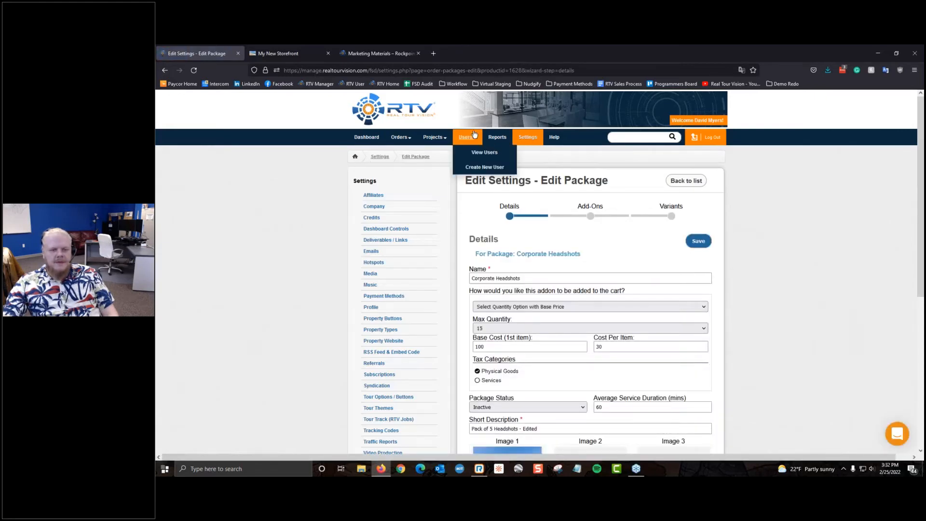
middle_click(478, 157)
left_click(302, 49)
key("ctrl+w")
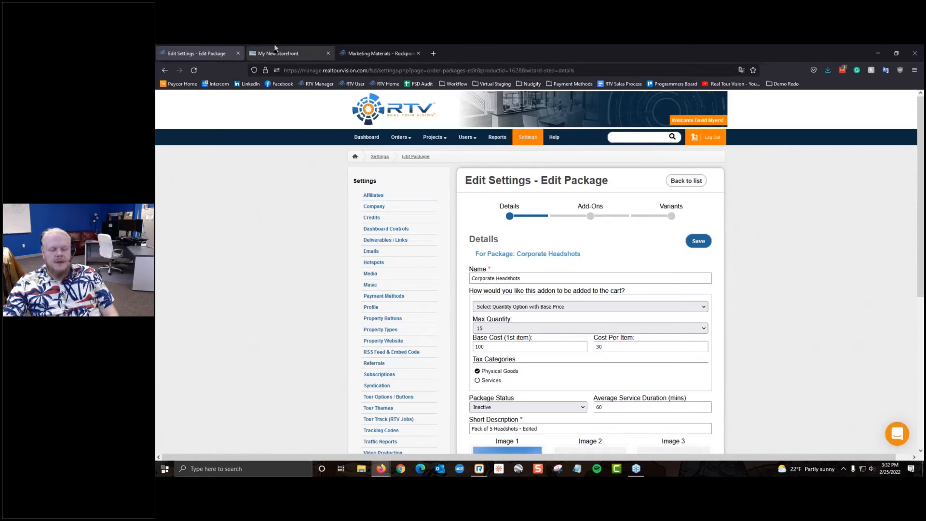
scroll(593, 254, "down", 3)
left_click(522, 284)
left_click(492, 303)
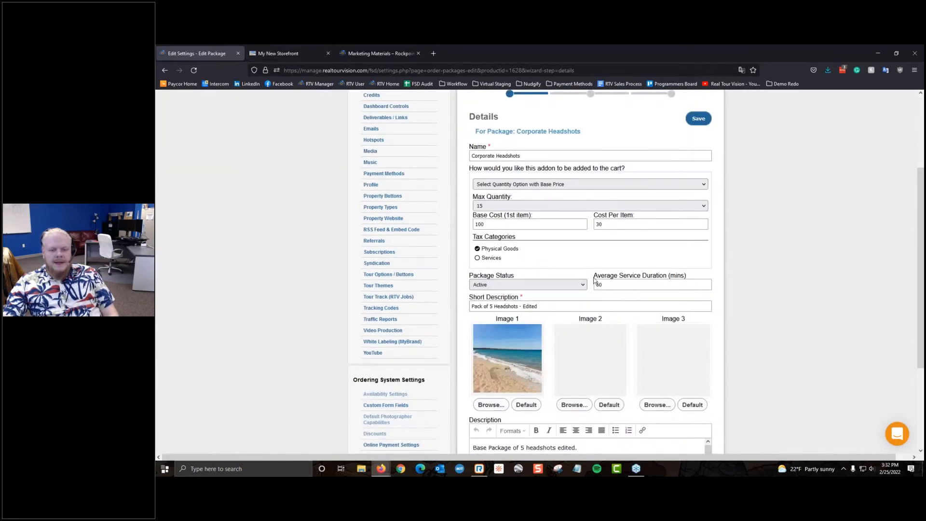
scroll(679, 267, "up", 3)
left_click(697, 243)
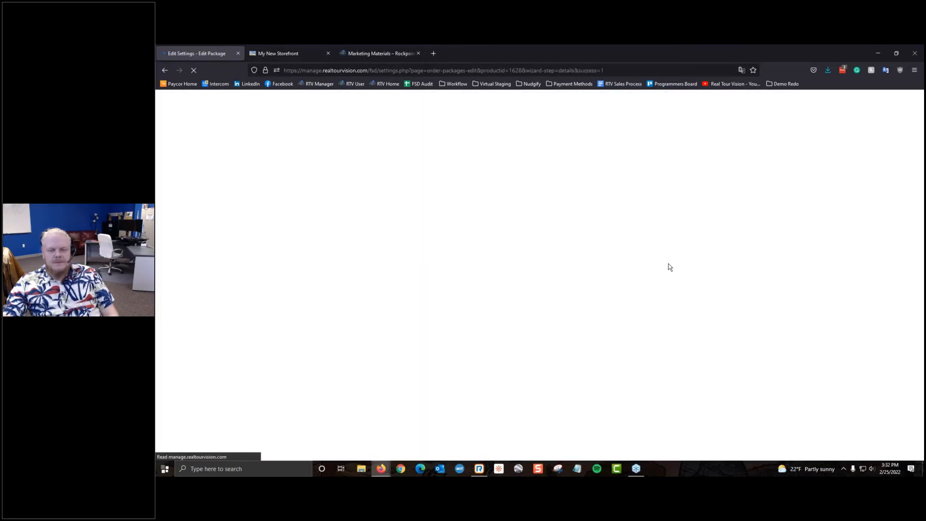
scroll(665, 266, "down", 5)
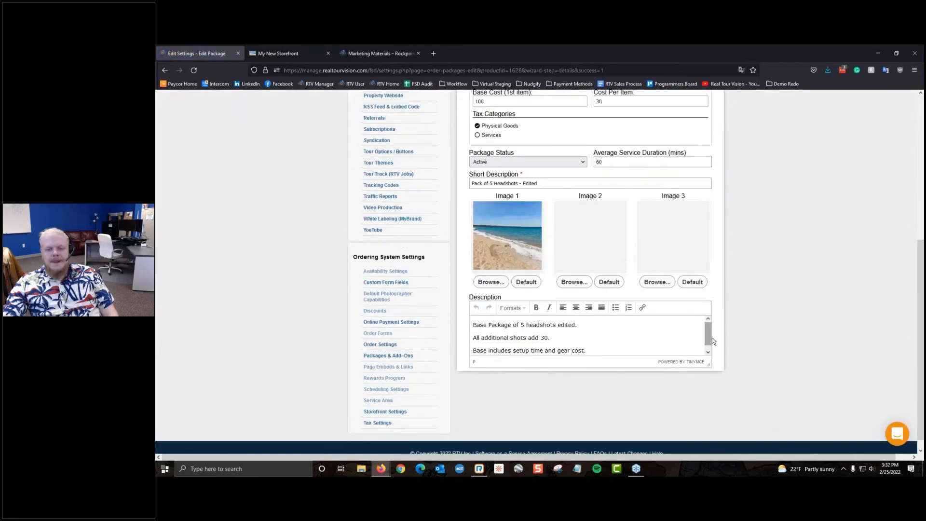
scroll(712, 338, "up", 5)
left_click(686, 181)
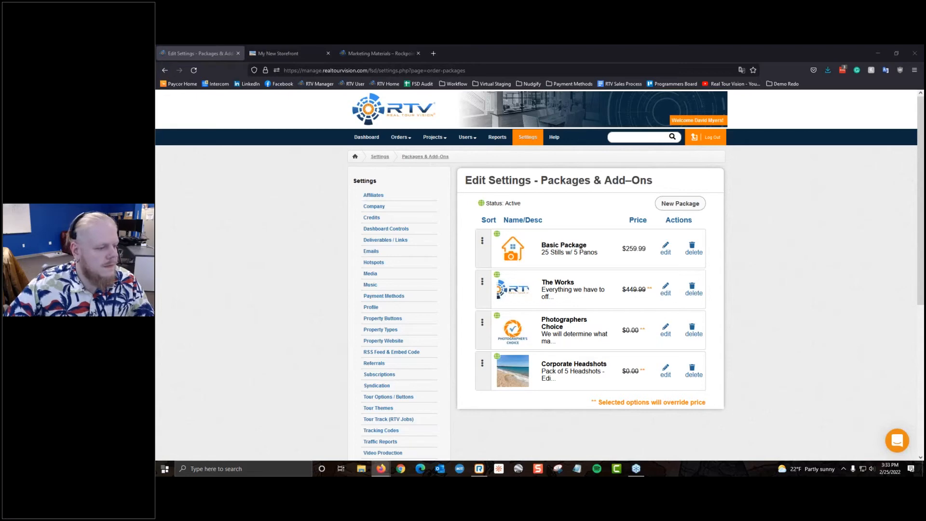
Step: Sign in to My New Storefront with the saved e-mail and password, declining the LastPass prompt
left_click(290, 53)
right_click(503, 245)
left_click(523, 316)
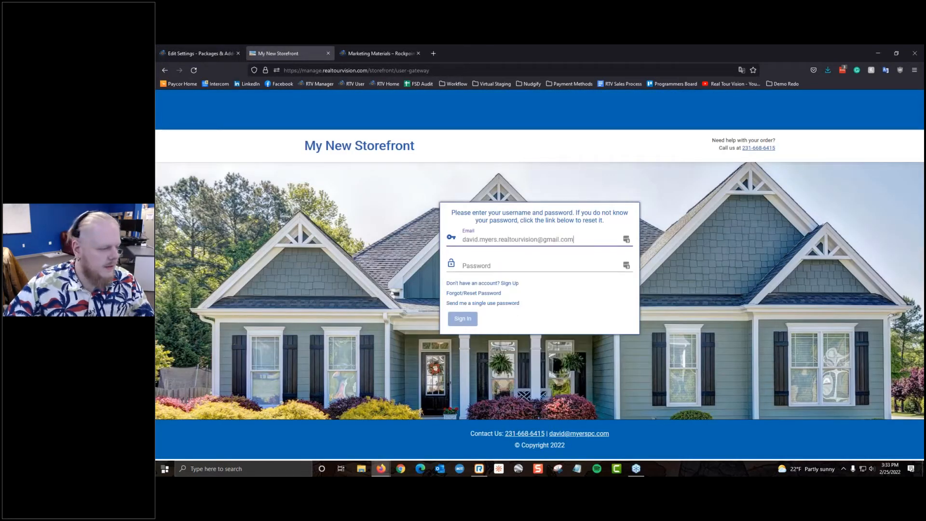
right_click(503, 263)
left_click(476, 268)
right_click(472, 265)
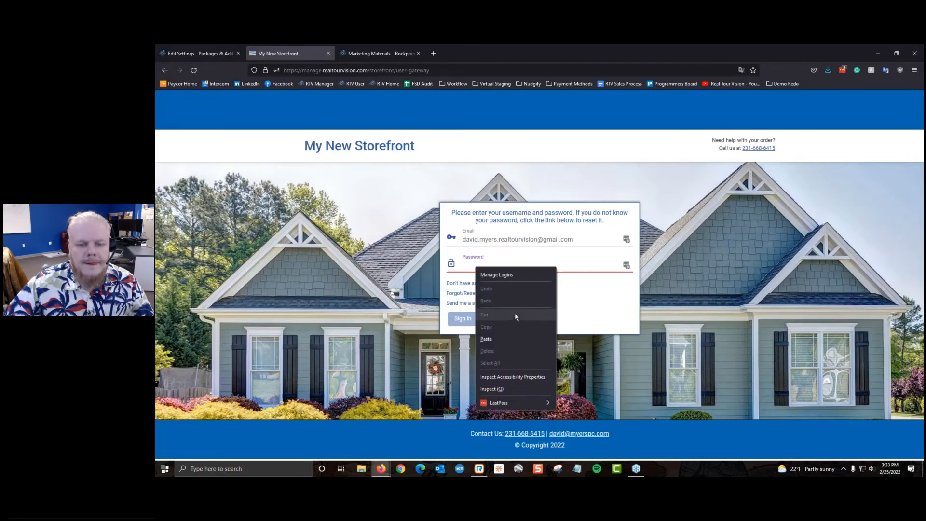
left_click(508, 338)
left_click(473, 319)
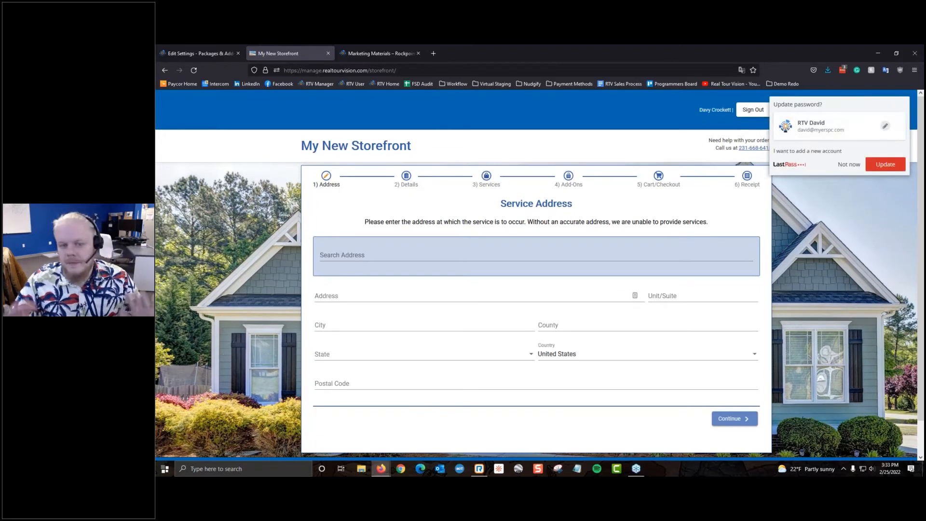
left_click(843, 165)
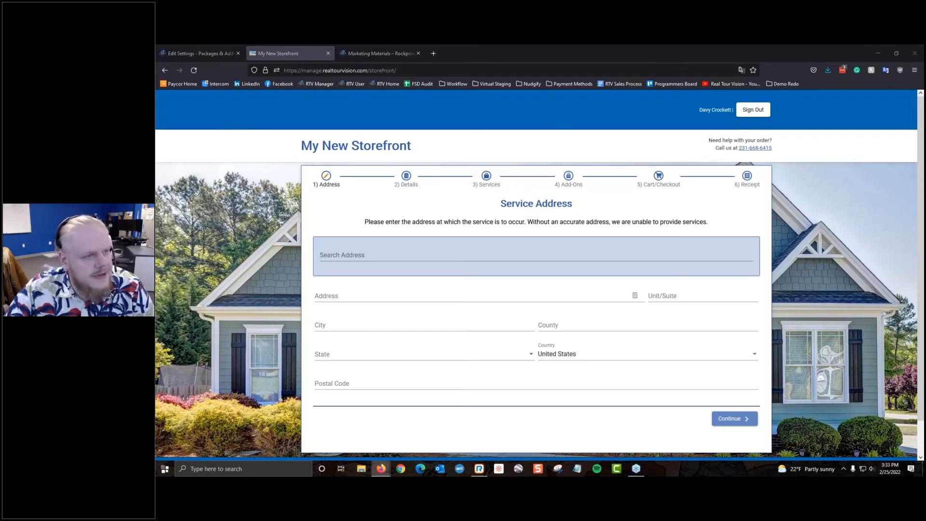
Step: Enter the Washington, DC service address '1600 P…' from the Google suggestion
left_click(383, 249)
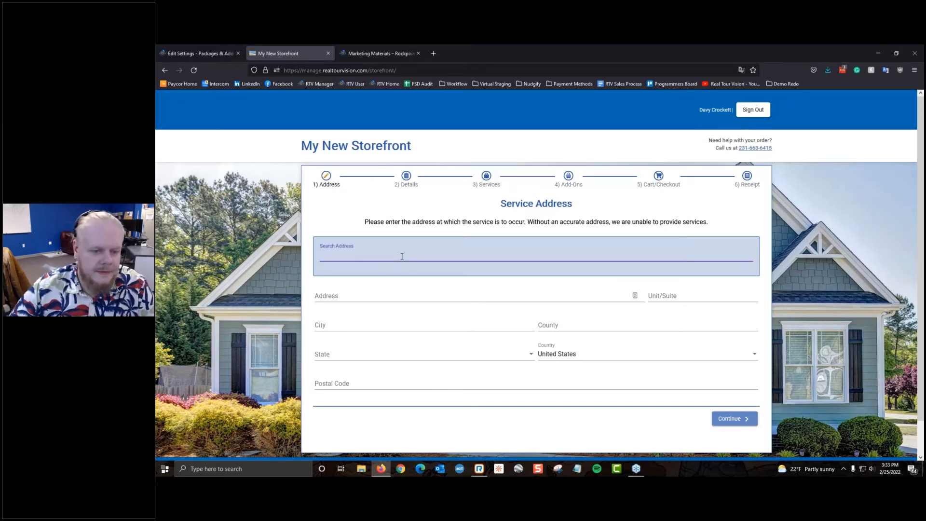
type("5854")
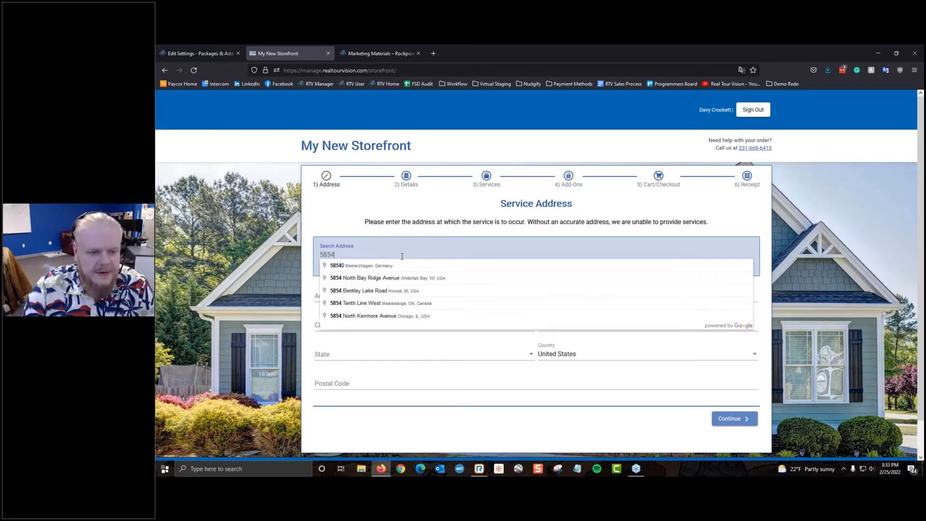
key("ctrl+a")
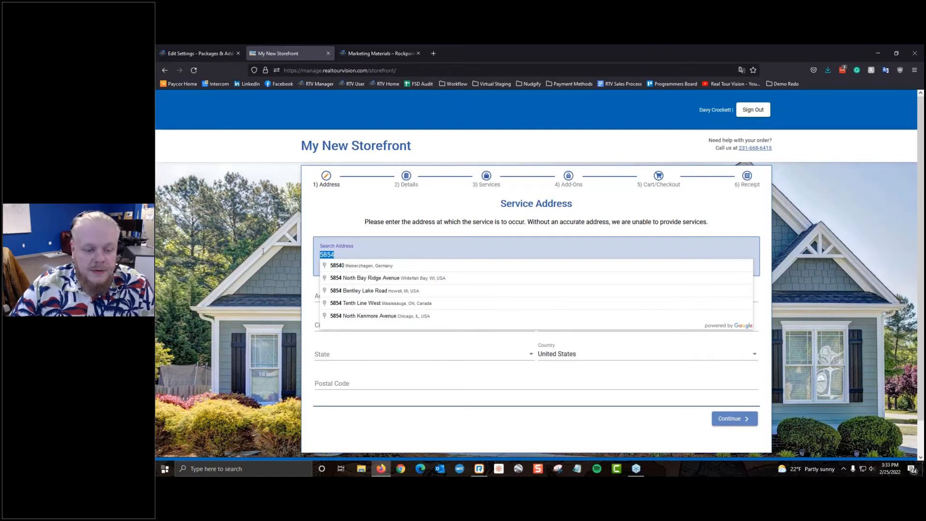
key("BackSpace")
type("1")
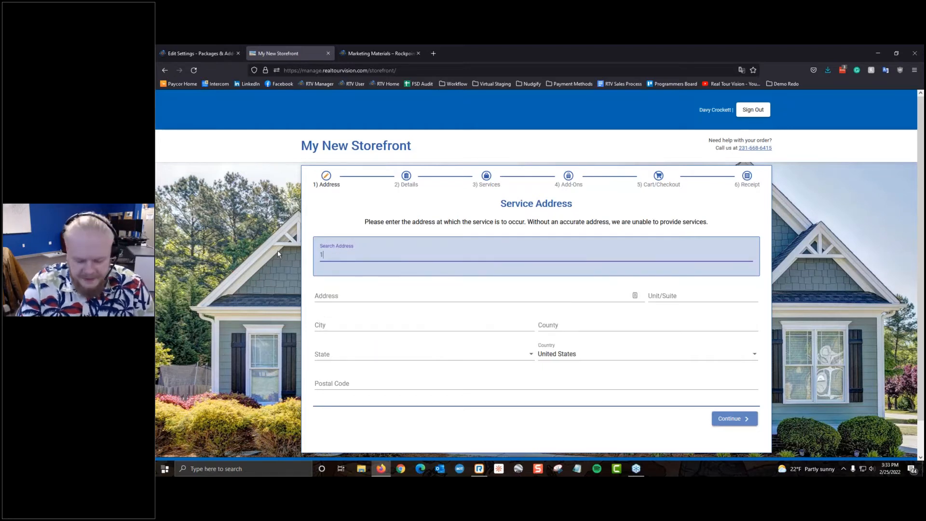
type("600")
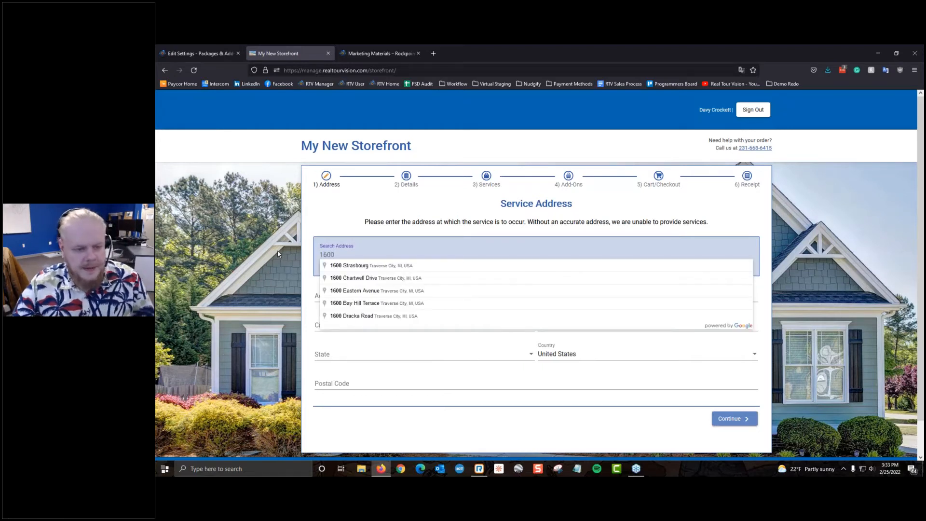
type(" p")
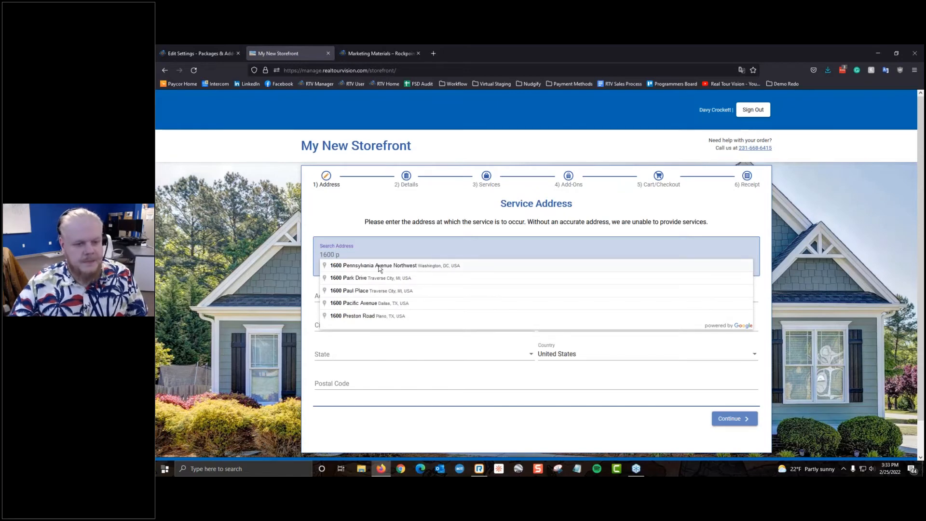
left_click(380, 267)
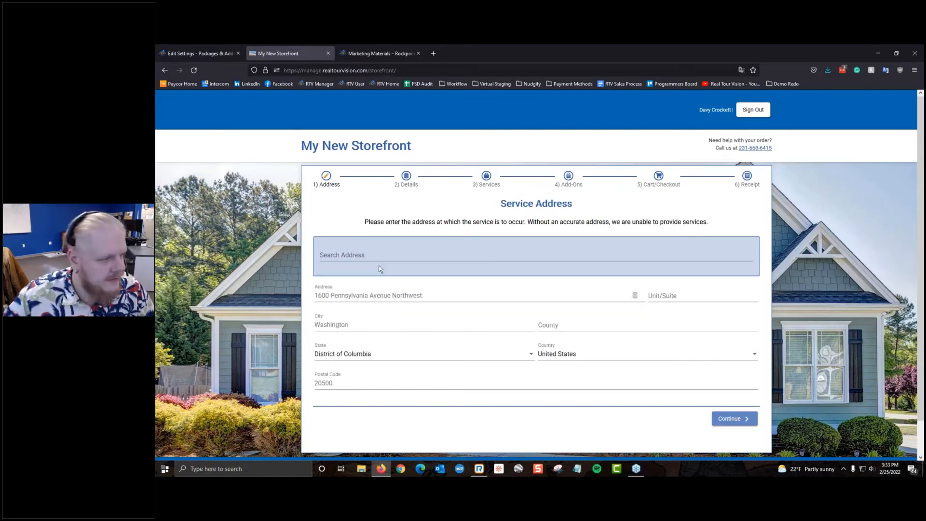
Step: Confirm the service address and choose Single Family as the property type
left_click(734, 419)
scroll(542, 261, "up", 5)
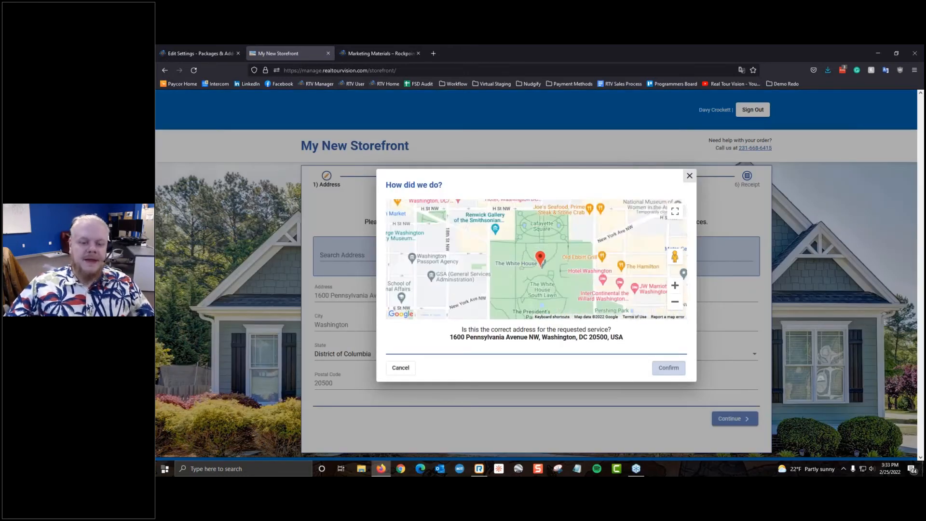
scroll(542, 261, "up", 3)
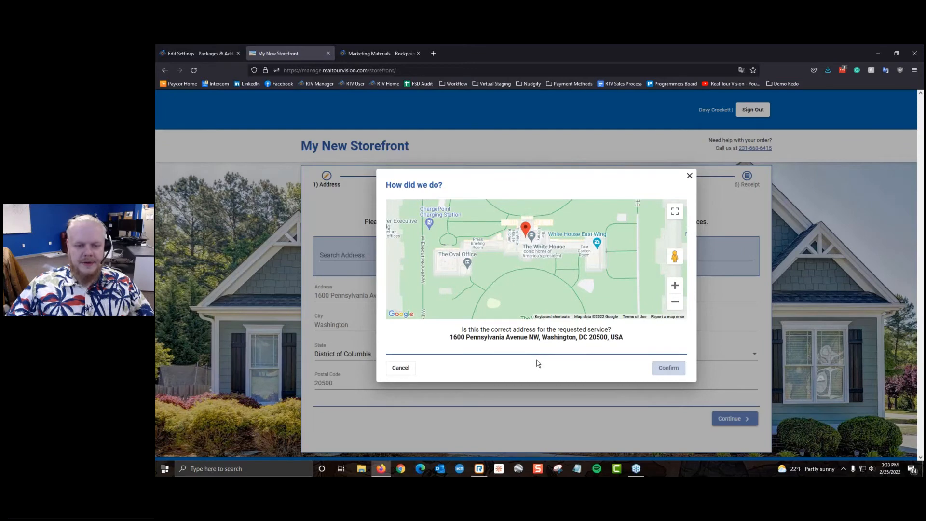
left_click(689, 175)
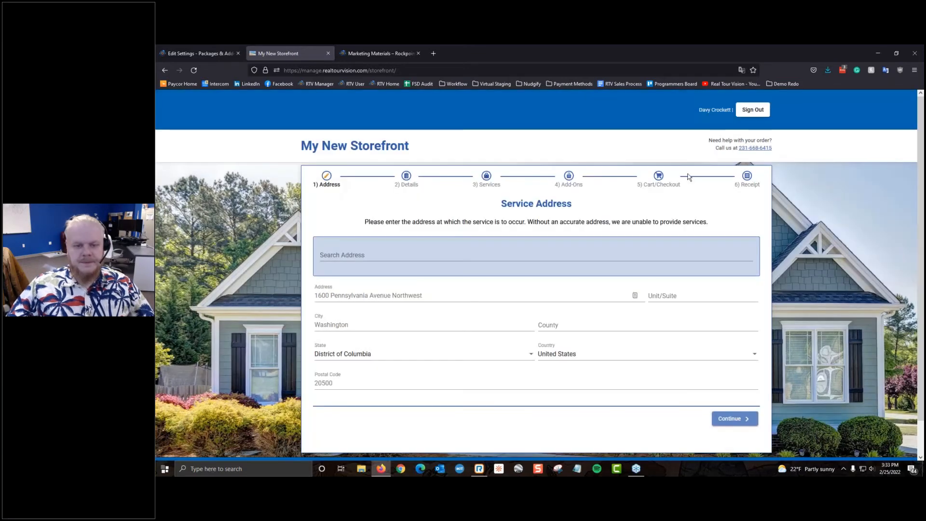
left_click(749, 418)
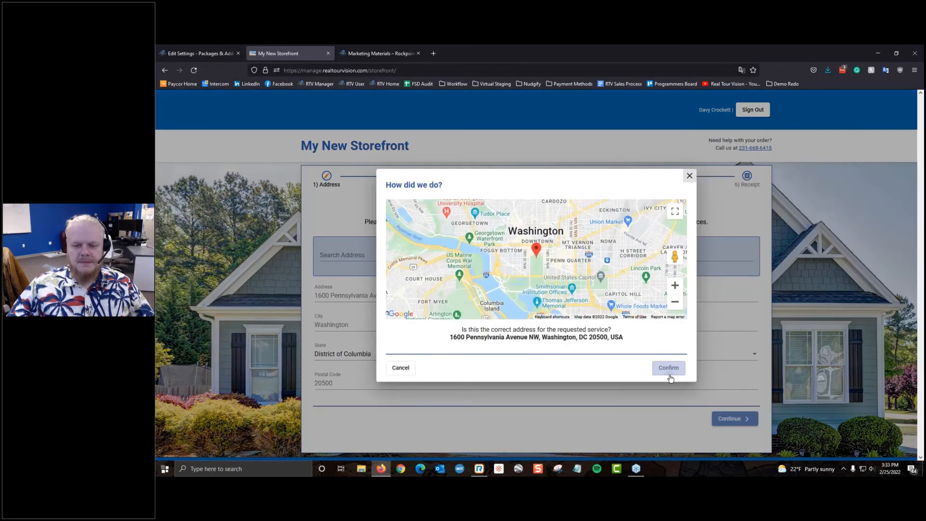
left_click(669, 369)
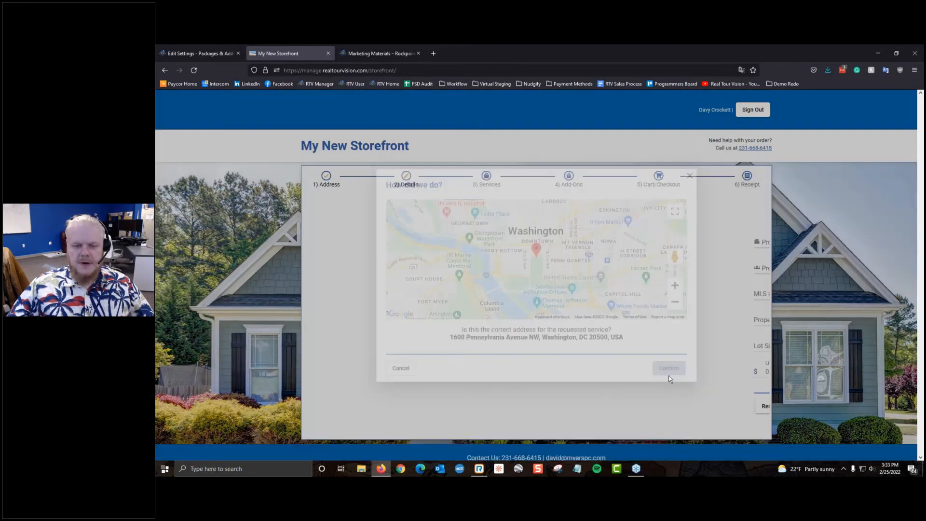
left_click(357, 239)
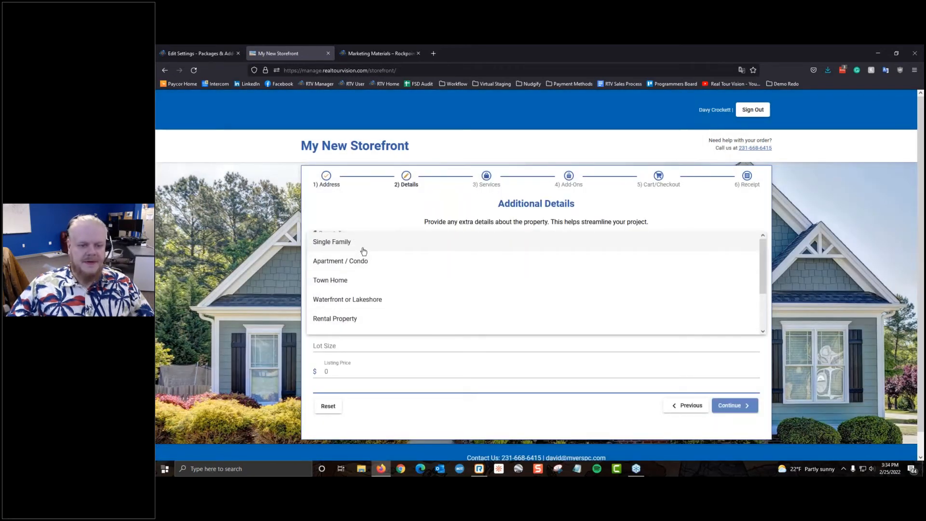
left_click(363, 251)
Step: On the Services step, try the Corporate Headshots 3: $160.00 option
left_click(734, 405)
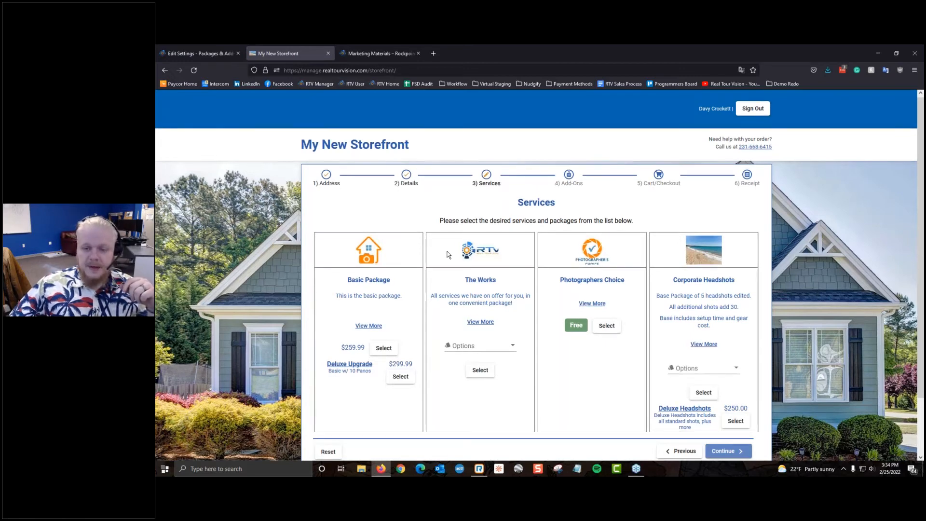
scroll(683, 191, "down", 2)
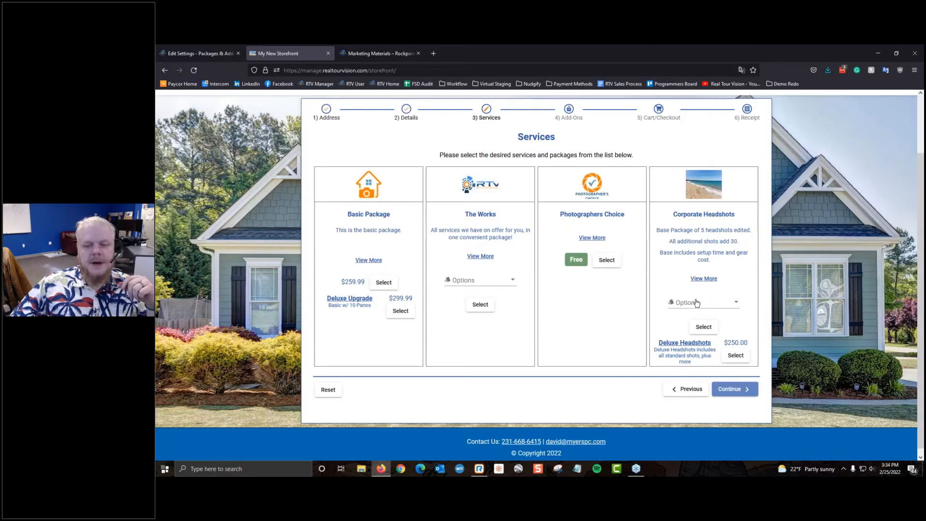
left_click(732, 307)
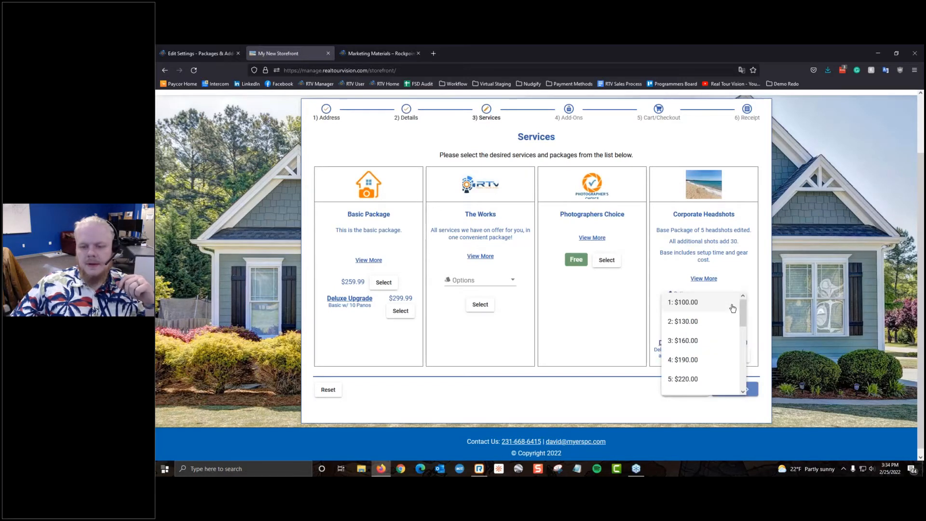
left_click(755, 292)
scroll(724, 316, "down", 1)
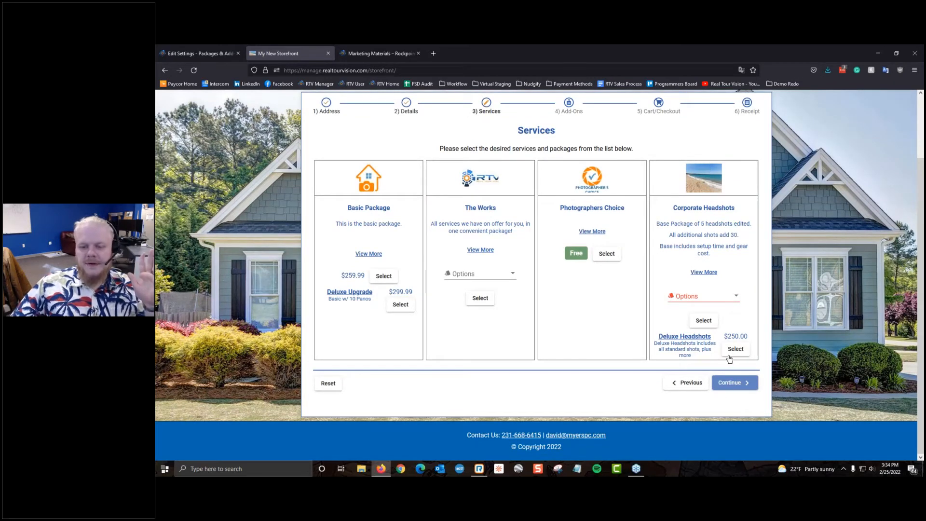
left_click_drag(652, 343, 701, 364)
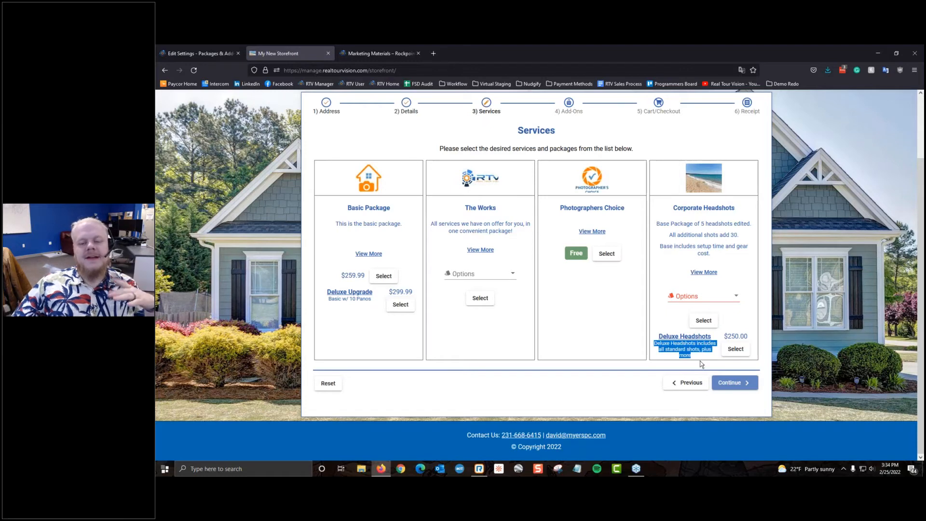
left_click(717, 295)
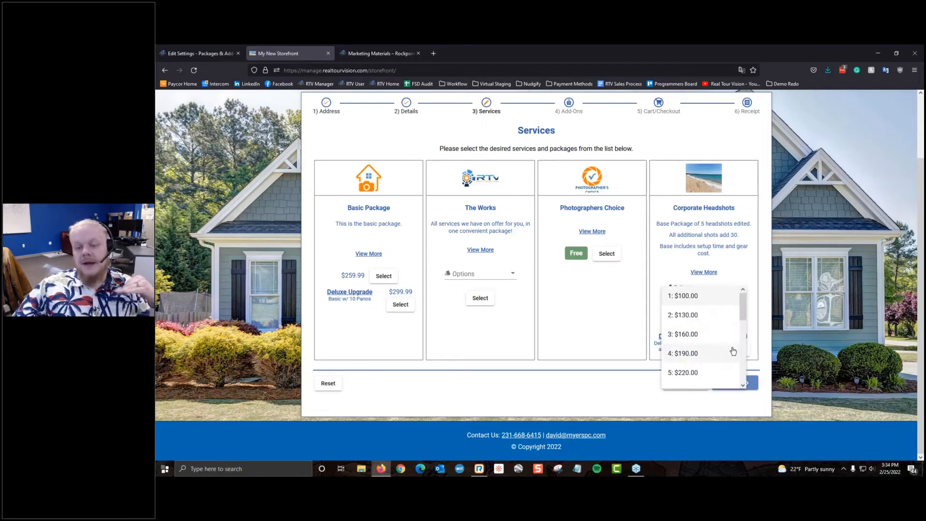
left_click(720, 338)
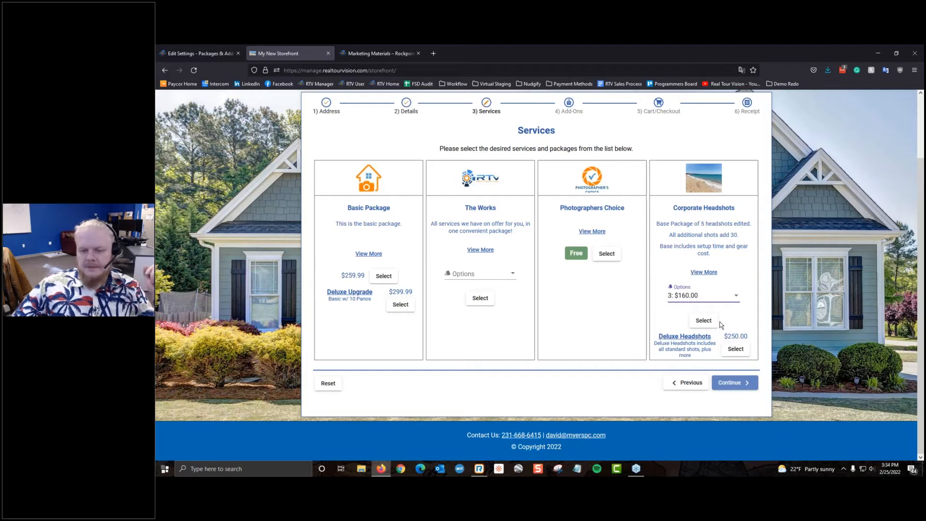
left_click(698, 295)
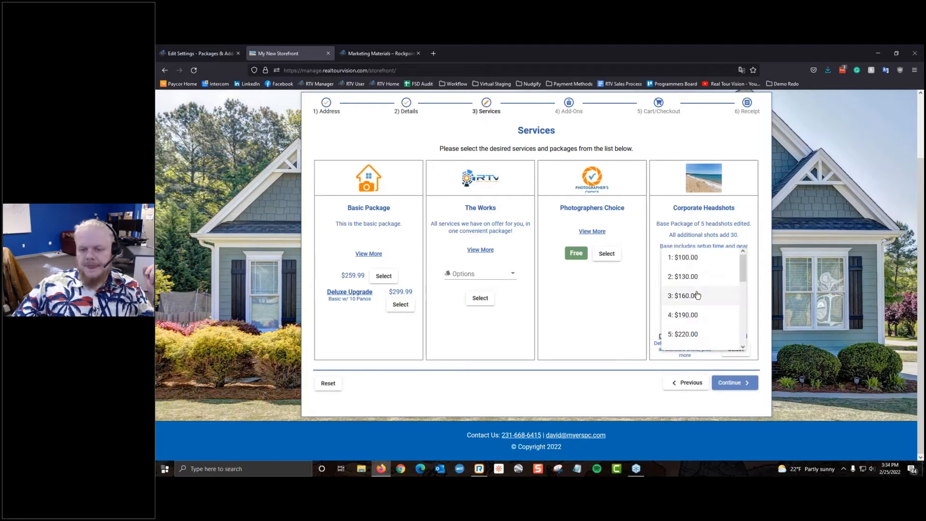
left_click(620, 311)
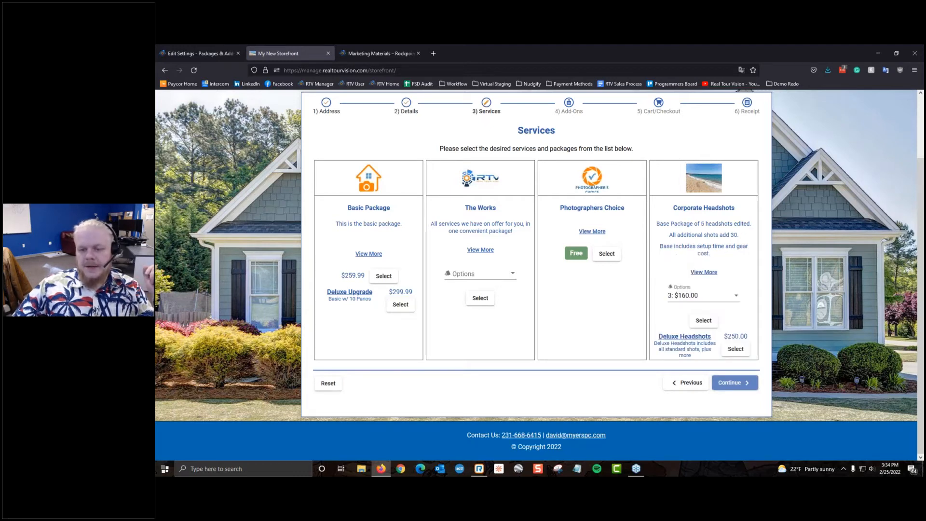
Step: Select Photographers Choice as the service instead of Deluxe Headshots and continue to Add-Ons
left_click(736, 350)
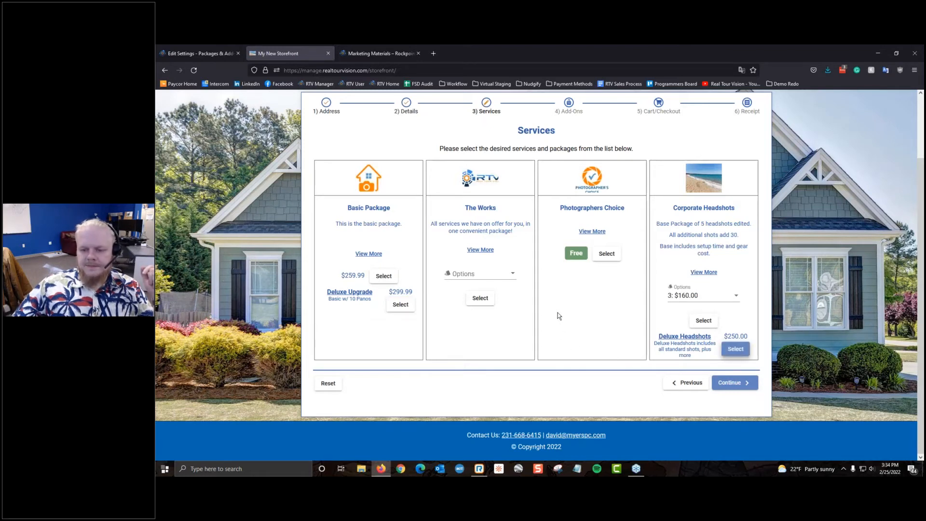
left_click(736, 349)
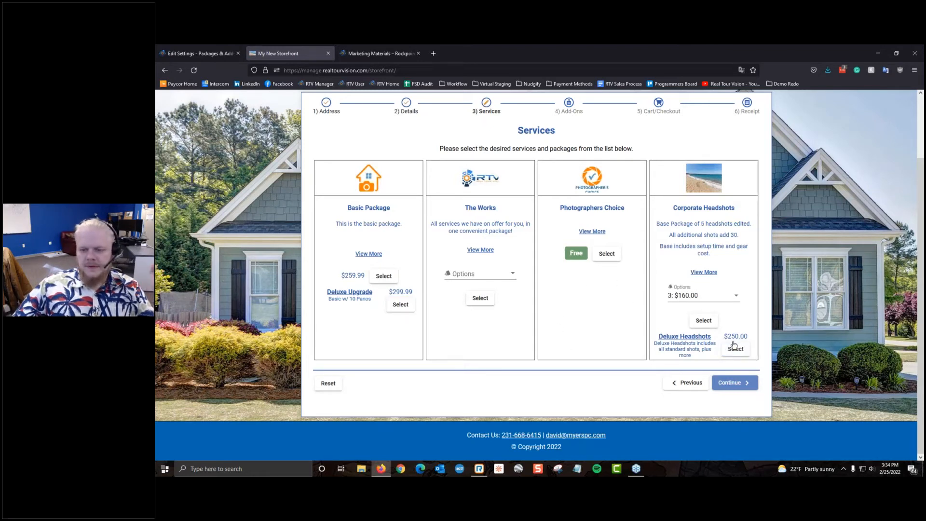
left_click(621, 252)
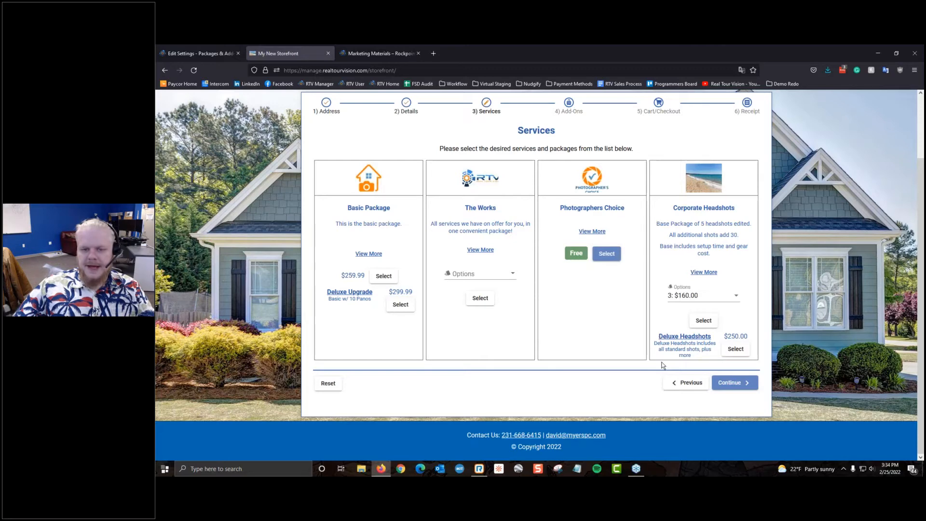
left_click(734, 383)
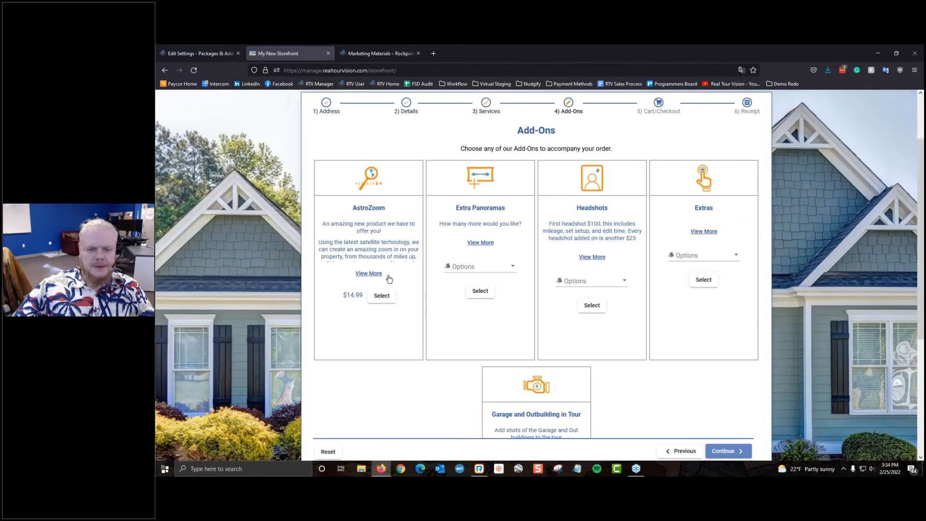
Step: Check out the $0.00 Photographers Choice order to its receipt, then return to the manager's settings tab
scroll(385, 277, "down", 1)
scroll(384, 271, "down", 3)
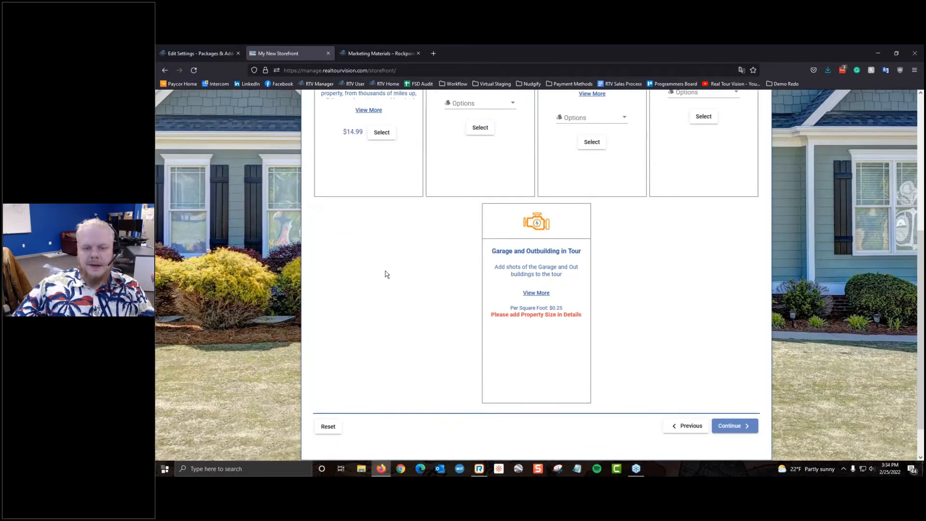
scroll(385, 272, "up", 4)
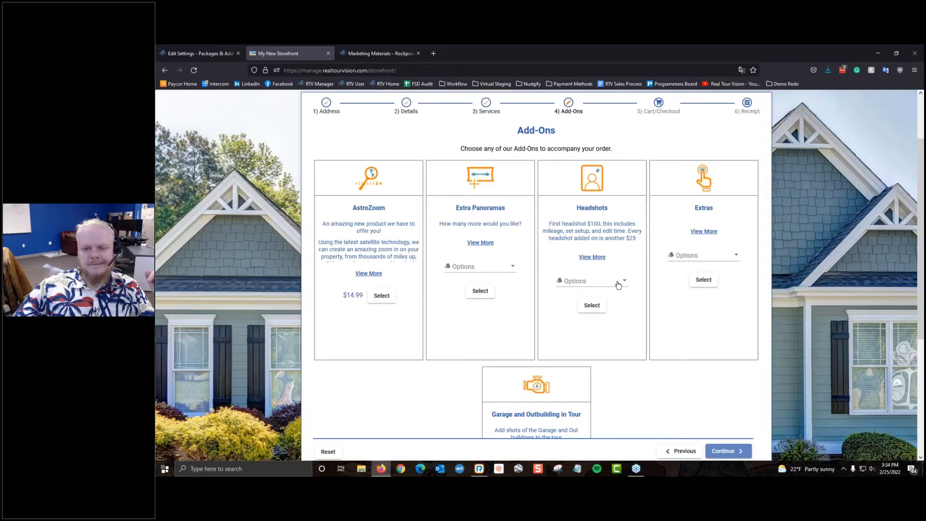
left_click(728, 451)
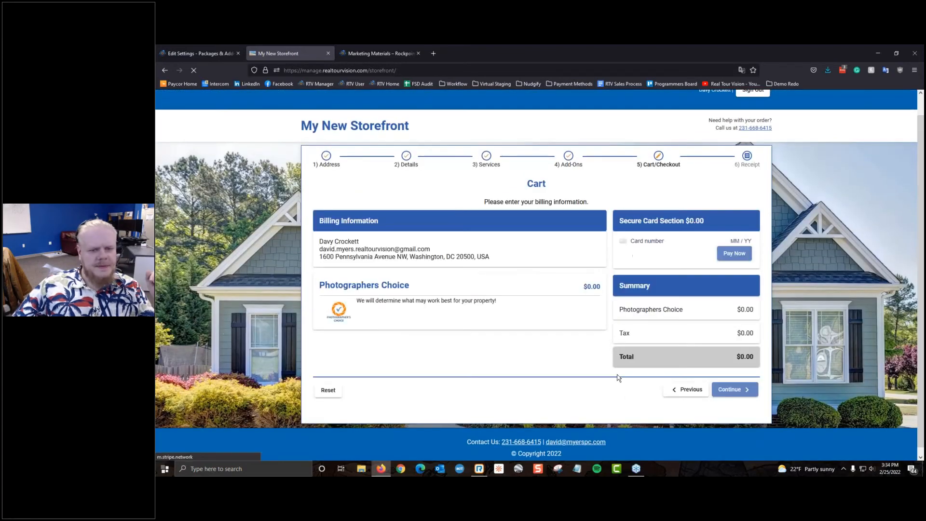
left_click(733, 390)
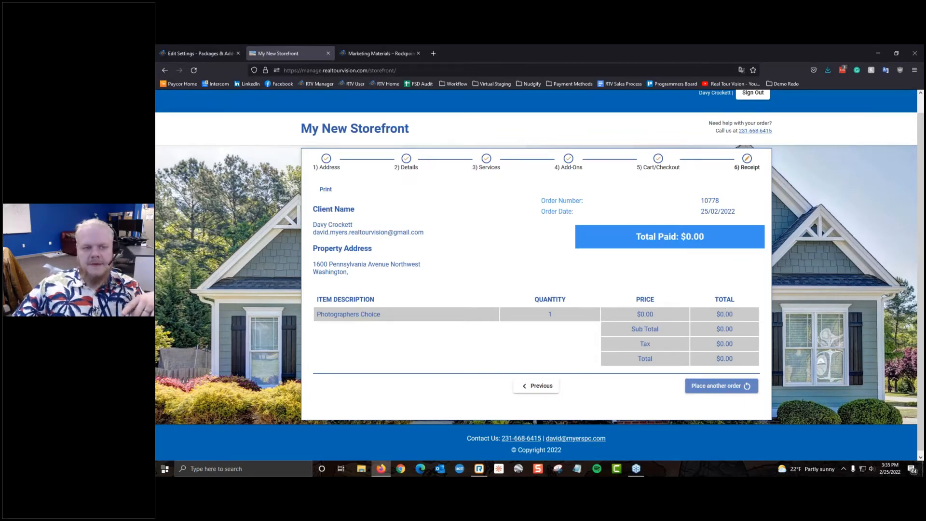
left_click(198, 53)
left_click(400, 137)
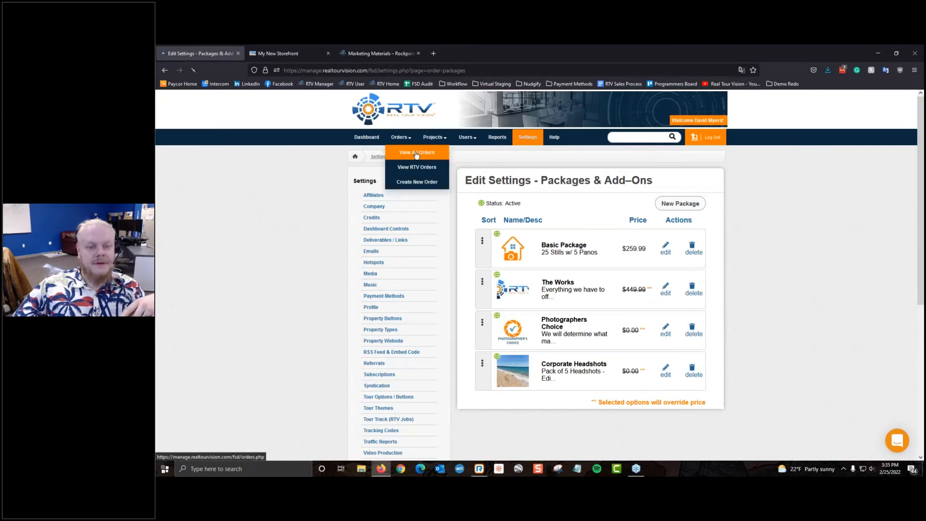
Step: From View All Orders, accept the newest storefront order so it moves to Needs Photographer
left_click(416, 154)
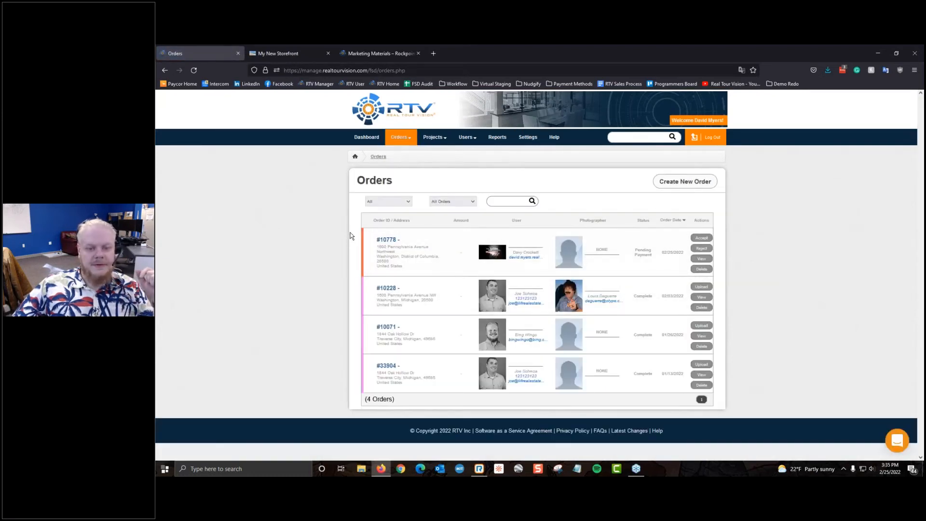
left_click_drag(352, 232, 699, 274)
left_click(356, 252)
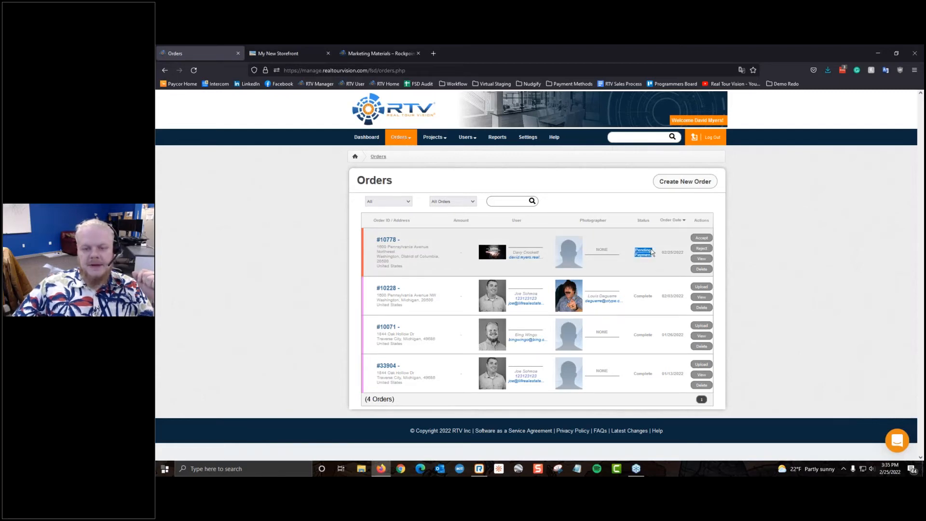
left_click(702, 238)
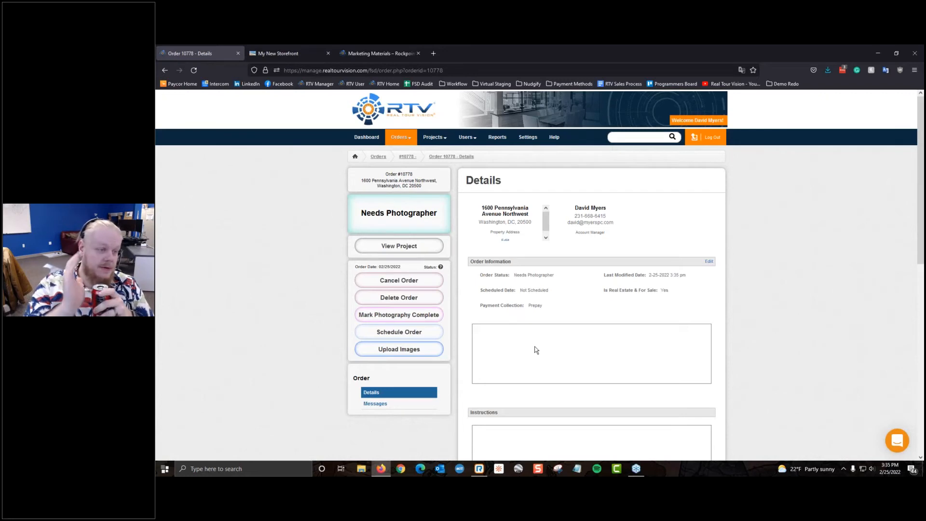
Step: Open the linked project page for 1600 Pennsylvania Avenue NW from the order details
left_click(421, 253)
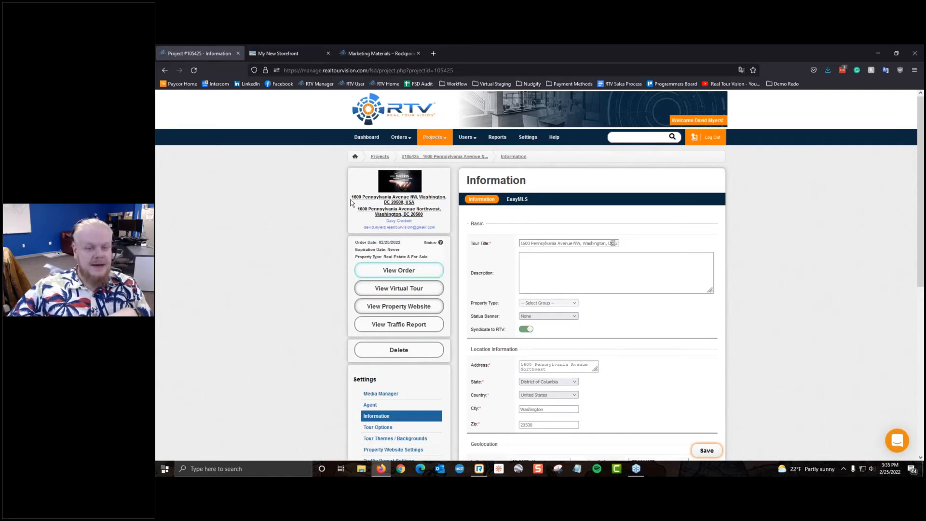
scroll(503, 275, "down", 2)
scroll(502, 277, "down", 2)
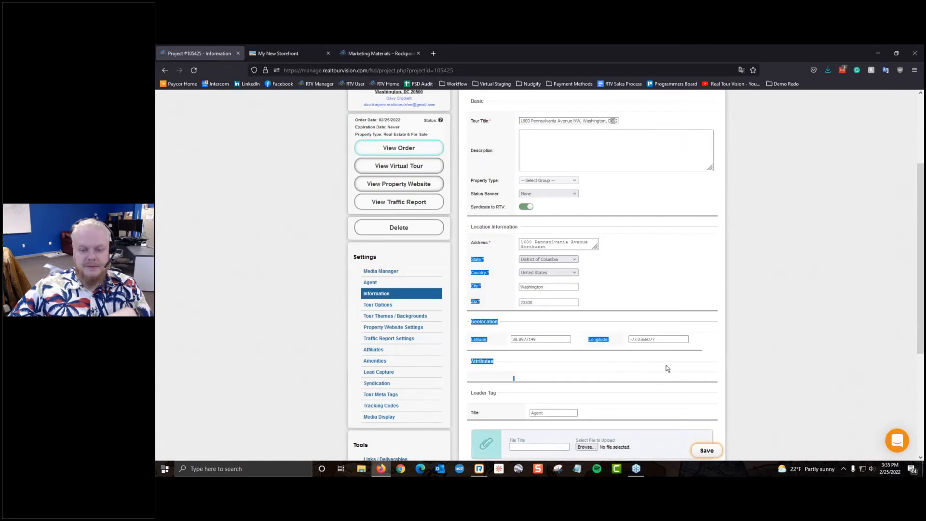
scroll(695, 374, "down", 3)
scroll(577, 380, "up", 7)
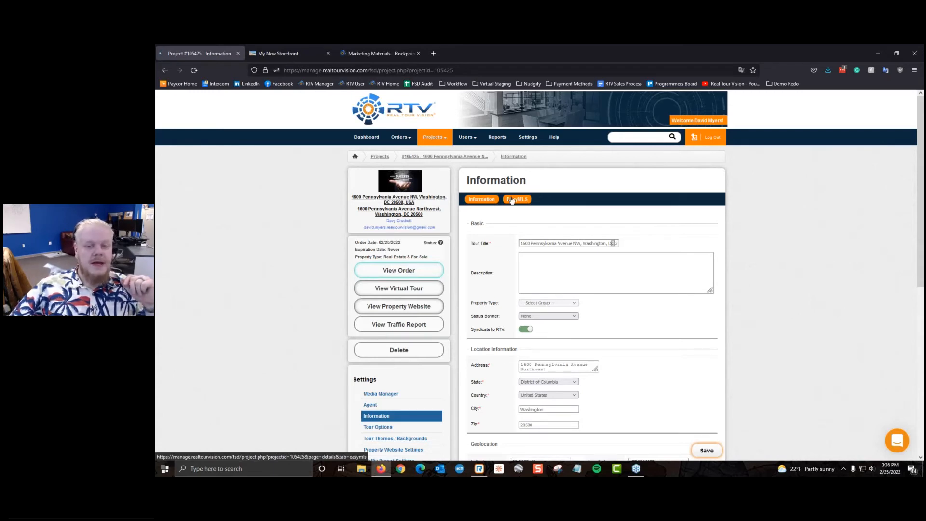
Step: Bookmark the EasyMLS link, copy the property address, and launch the EasyMLS realtor.com lookup
left_click(513, 199)
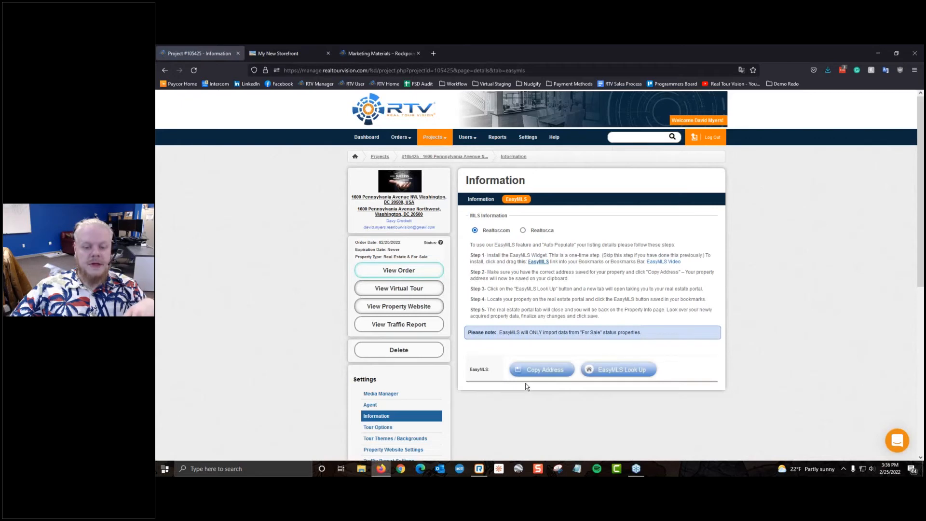
left_click(474, 200)
left_click(517, 200)
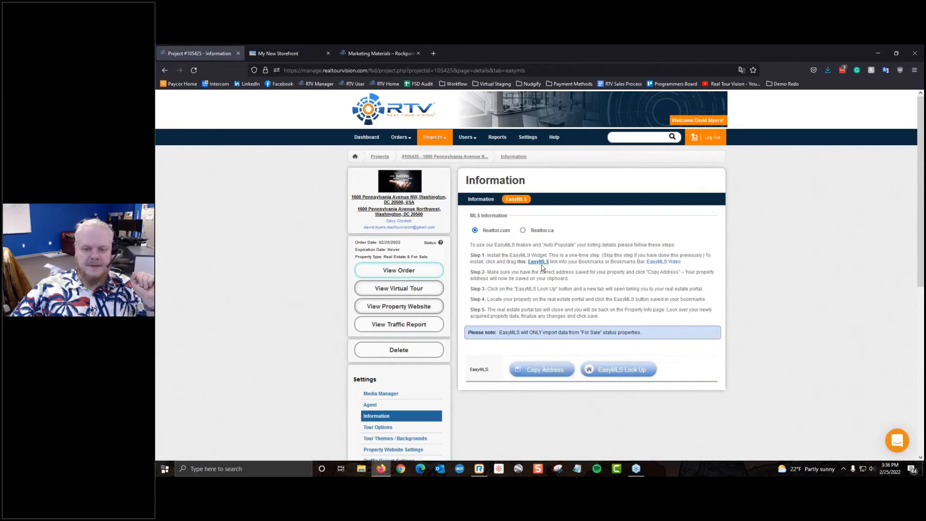
left_click_drag(543, 268, 439, 85)
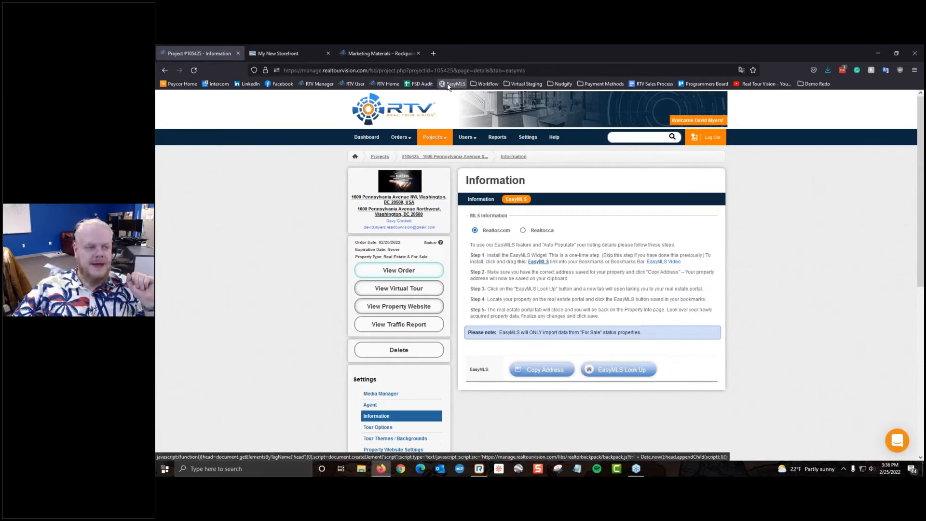
mouse_move(539, 262)
left_mouse_down()
mouse_move(459, 146)
mouse_move(488, 174)
mouse_move(531, 255)
left_mouse_up()
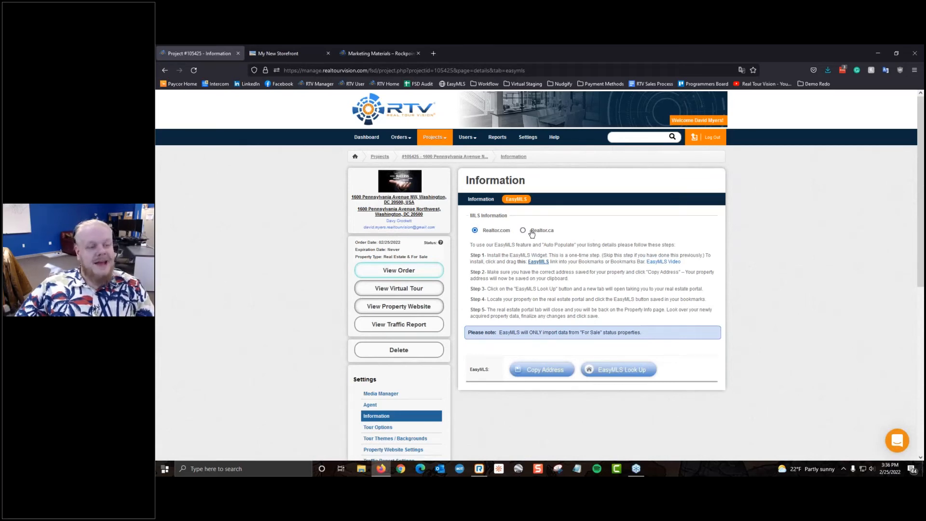
left_click(540, 374)
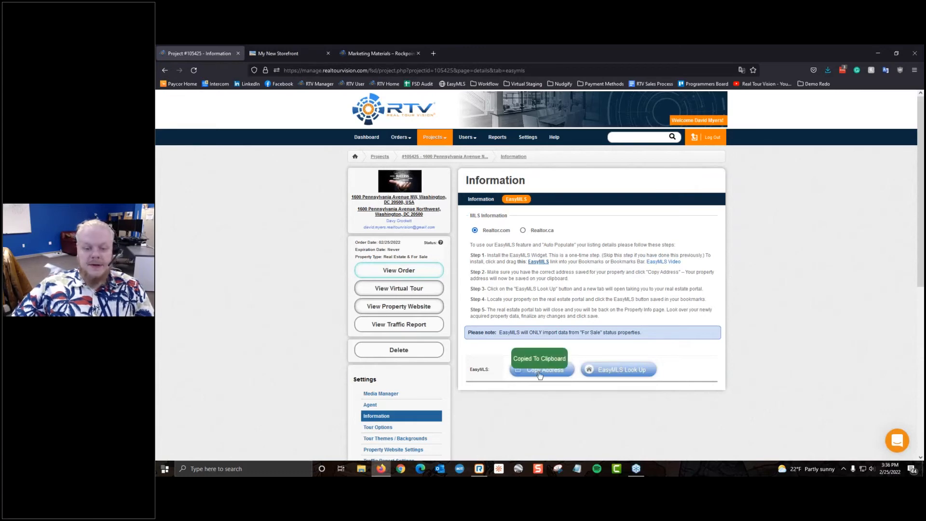
left_click(619, 367)
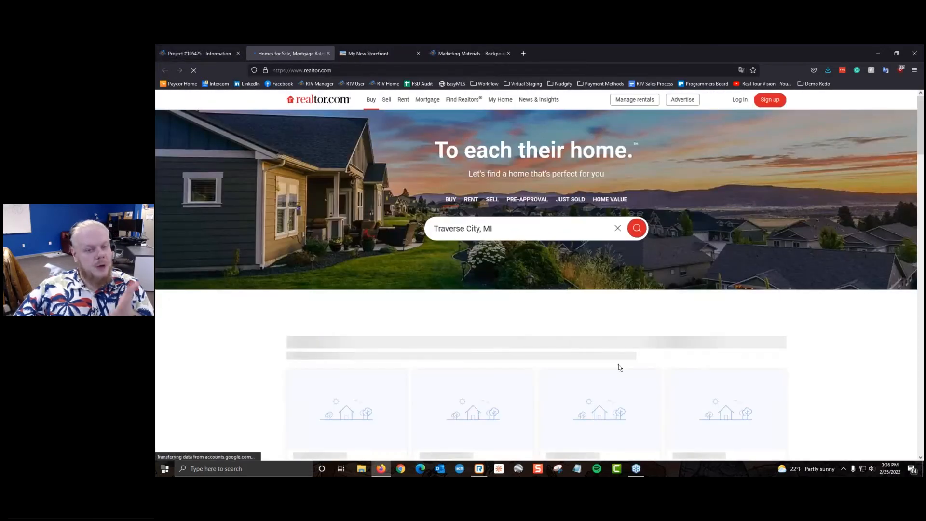
Step: Search realtor.com with the pasted address, choosing the Washington, DC suggestion
triple_click(515, 228)
right_click(515, 228)
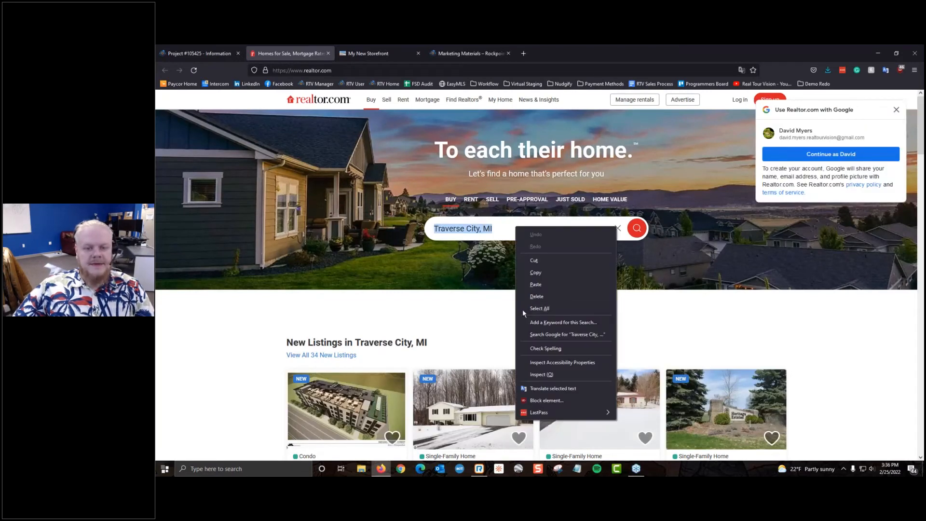
left_click(541, 289)
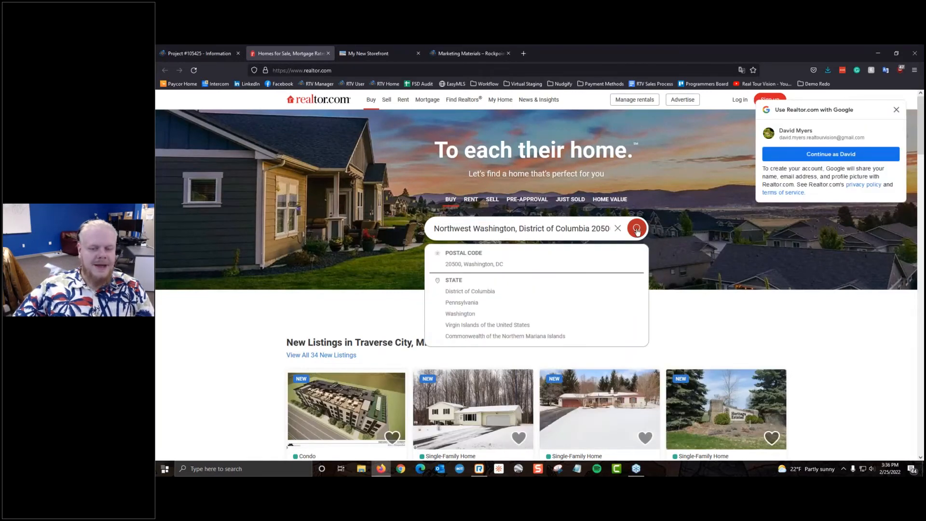
left_click(580, 265)
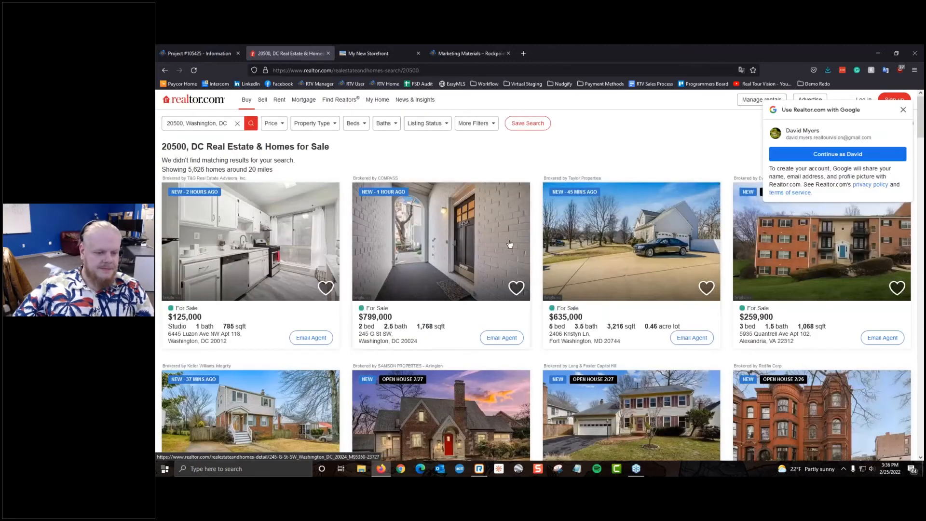
scroll(628, 226, "down", 2)
scroll(244, 316, "down", 1)
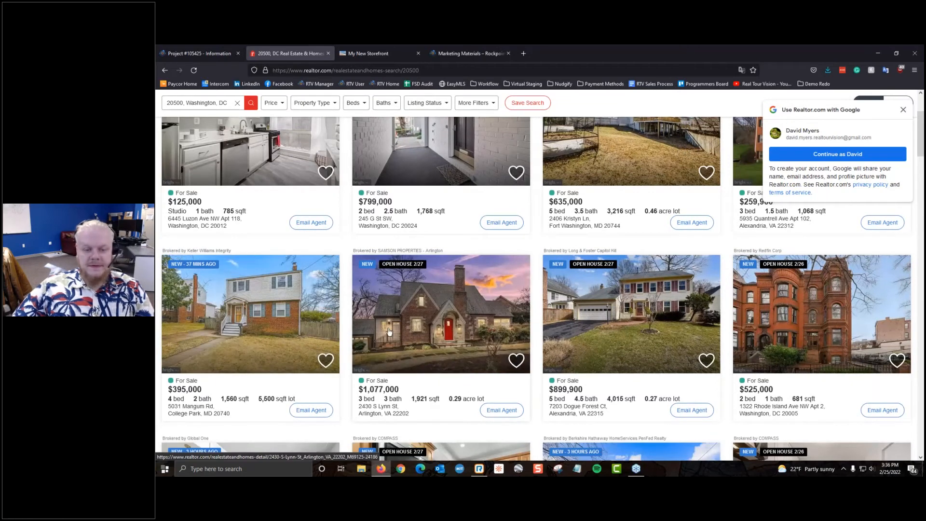
Step: Open the $1,077,000 Arlington, VA listing's detail page
left_click(442, 314)
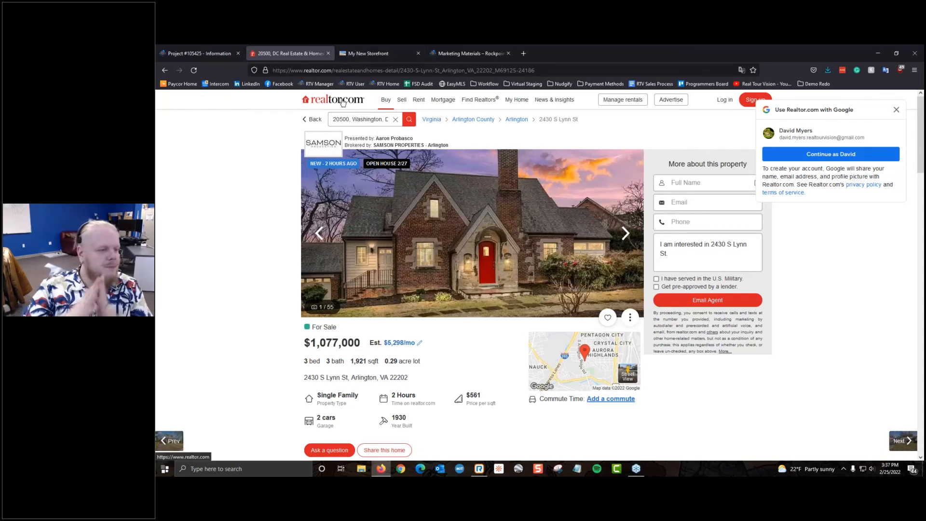
left_click(189, 53)
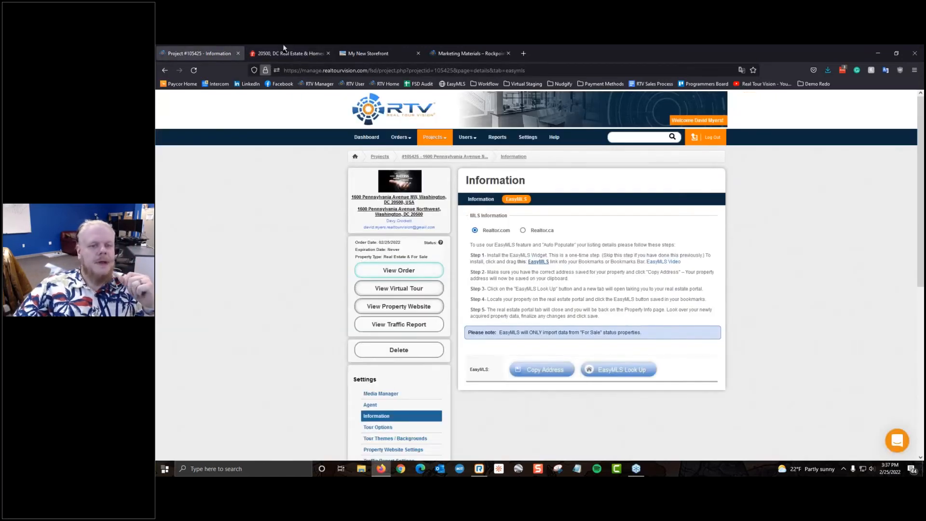
left_click(287, 53)
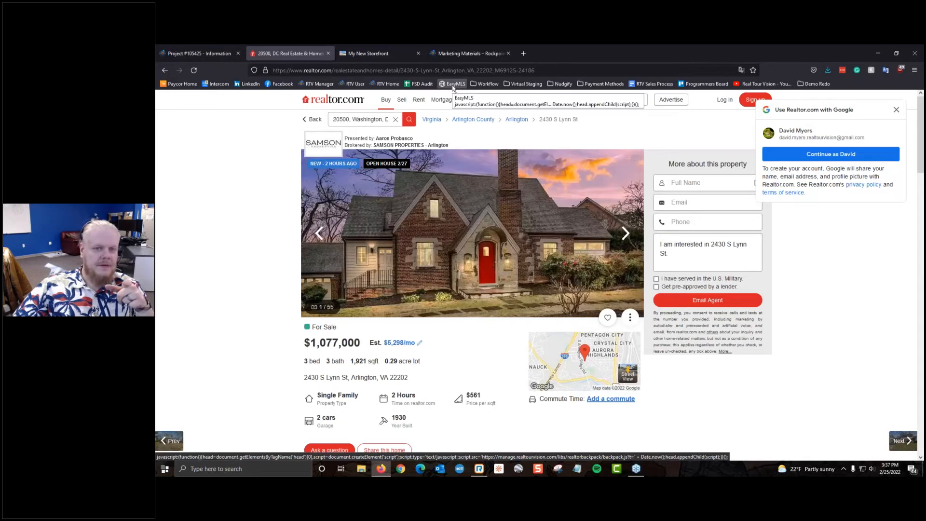
Step: Run the EasyMLS bookmark on the listing to import its data, dismissing the warning
left_click(453, 88)
left_click(453, 88)
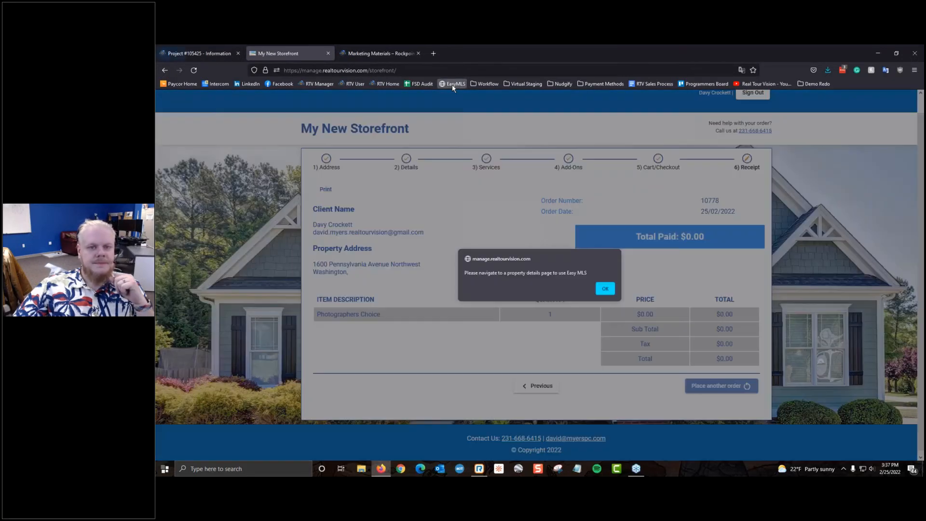
left_click(611, 292)
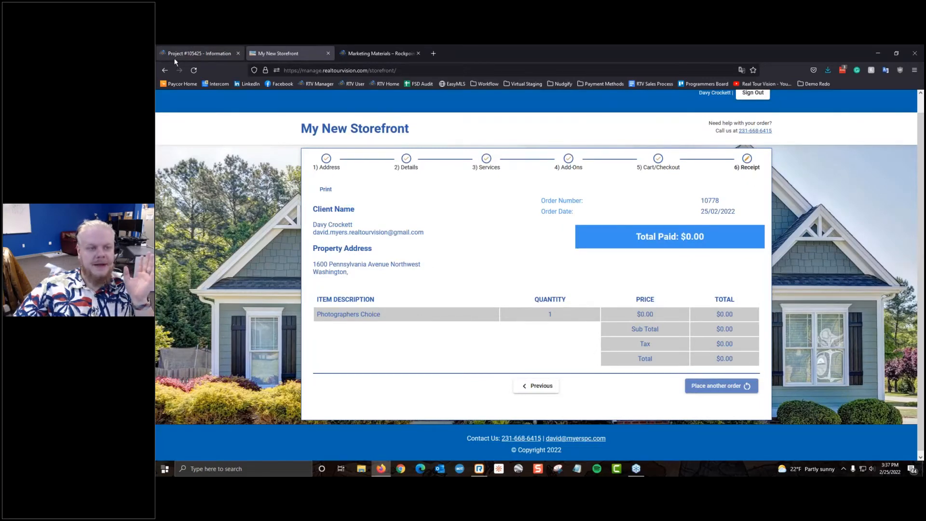
left_click(174, 58)
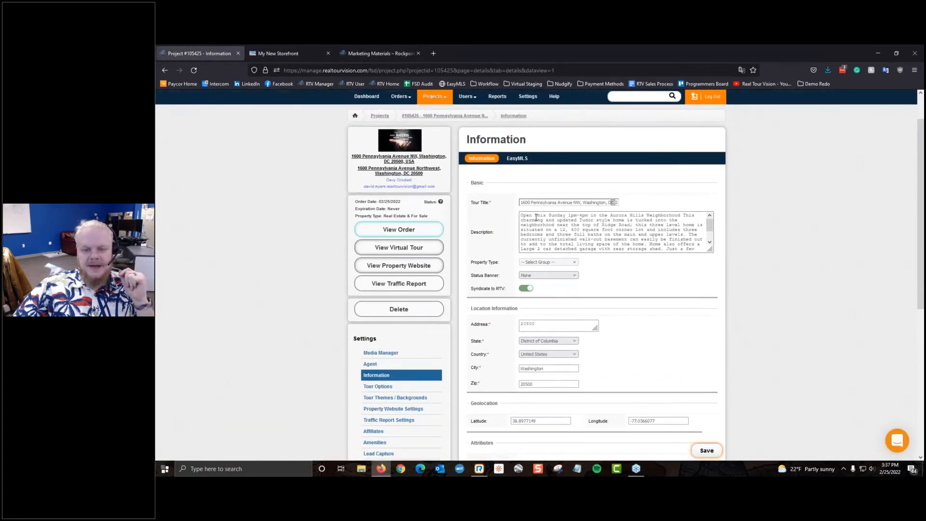
Step: Review the imported Tudor-style Aurora Hills description and save the project Information
left_click_drag(522, 215, 676, 261)
left_click(618, 352)
scroll(618, 351, "down", 1)
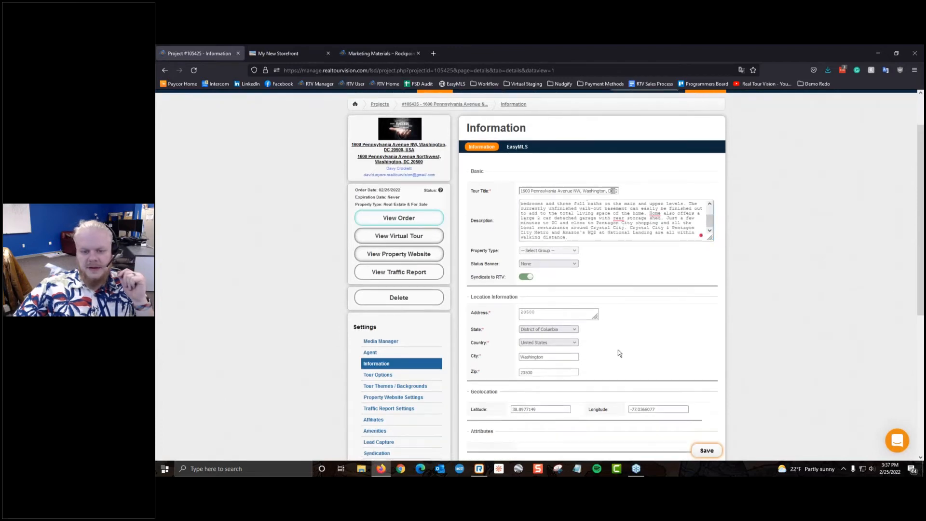
scroll(618, 352, "down", 6)
scroll(617, 352, "up", 8)
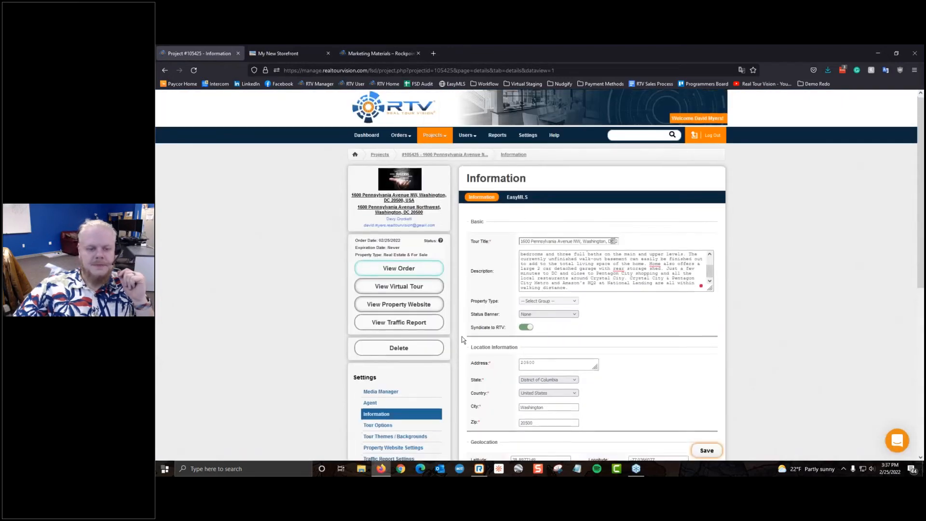
scroll(461, 340, "down", 2)
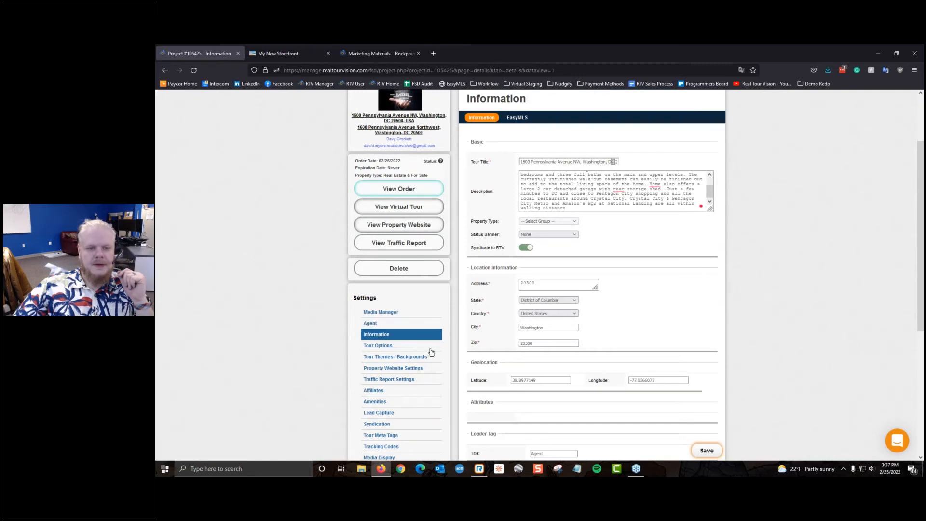
left_click(392, 405)
left_click(595, 291)
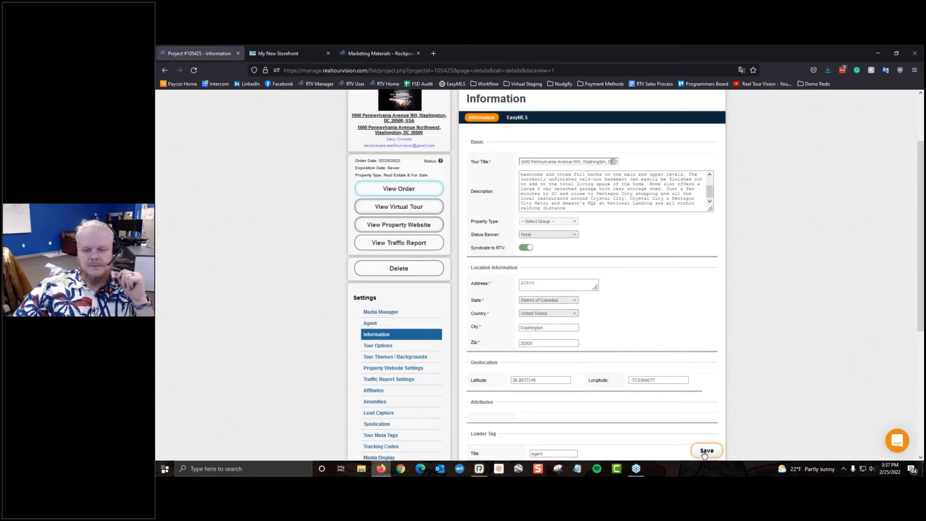
left_click(705, 452)
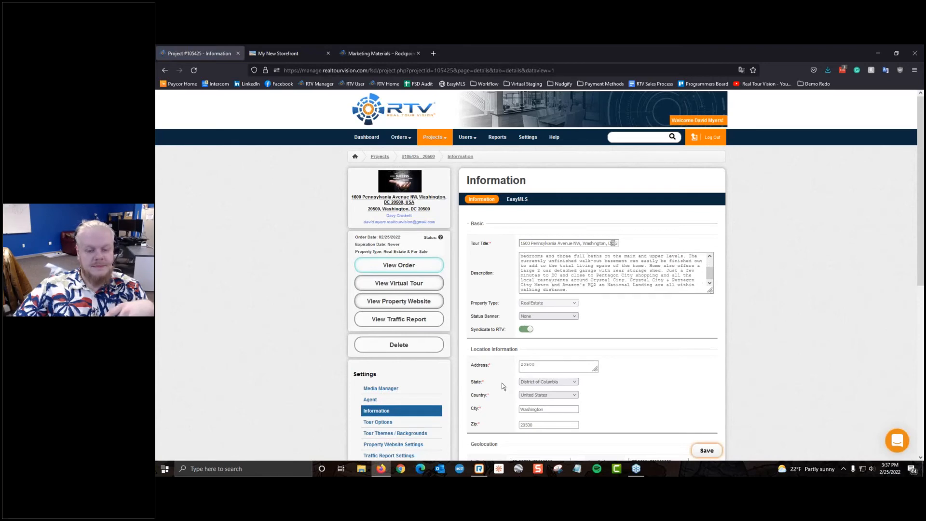
Step: Glance at the My New Storefront and Marketing Materials tabs, then close both
scroll(482, 388, "down", 3)
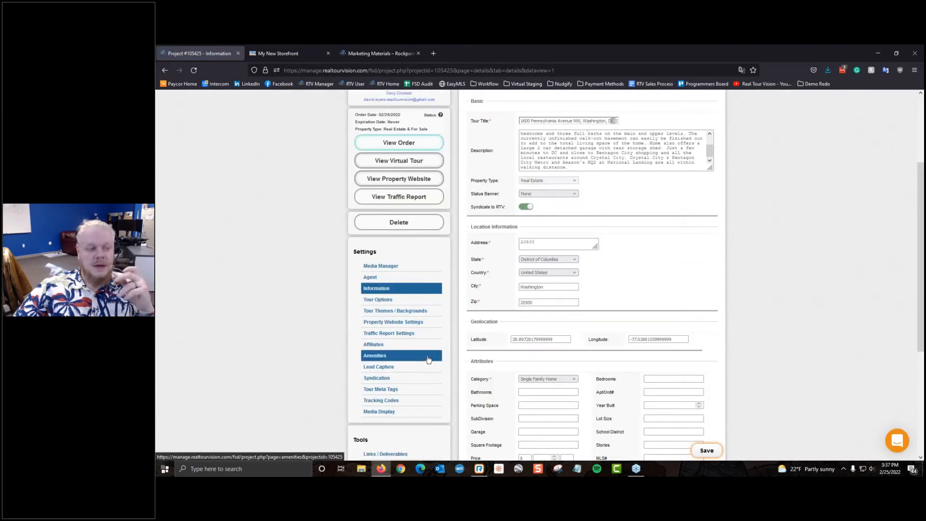
left_click(289, 53)
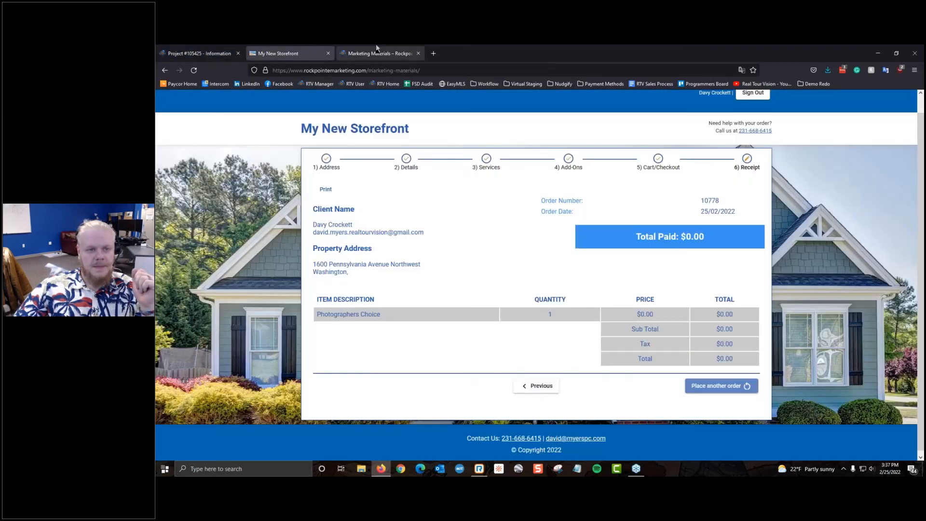
left_click(377, 51)
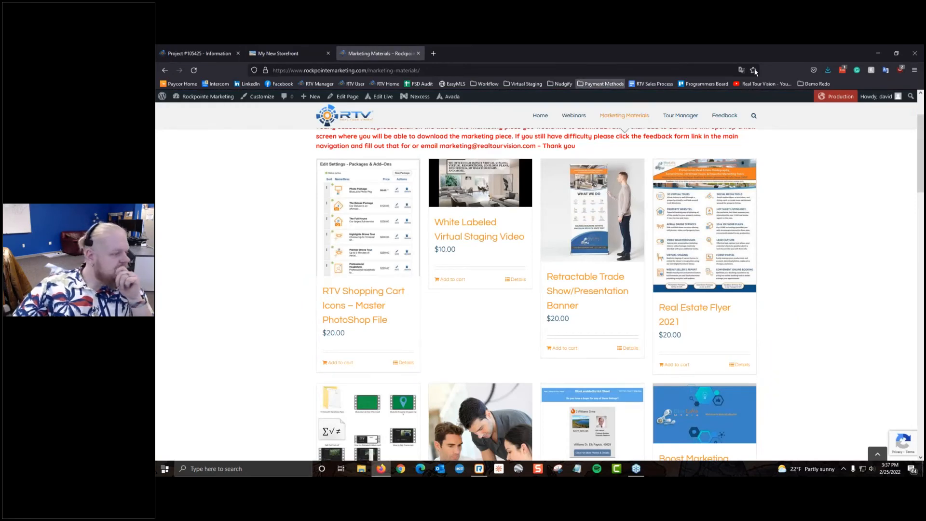
left_click(418, 53)
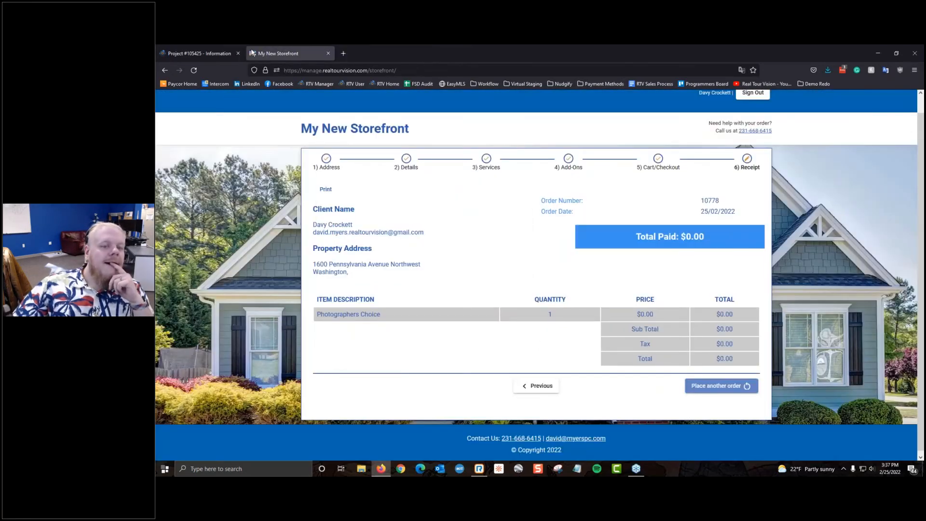
left_click(327, 53)
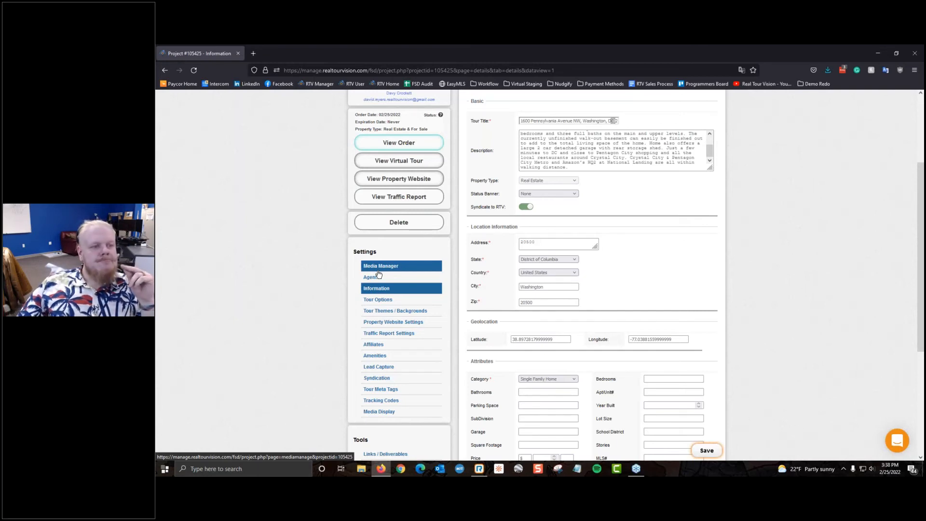
scroll(368, 267, "down", 4)
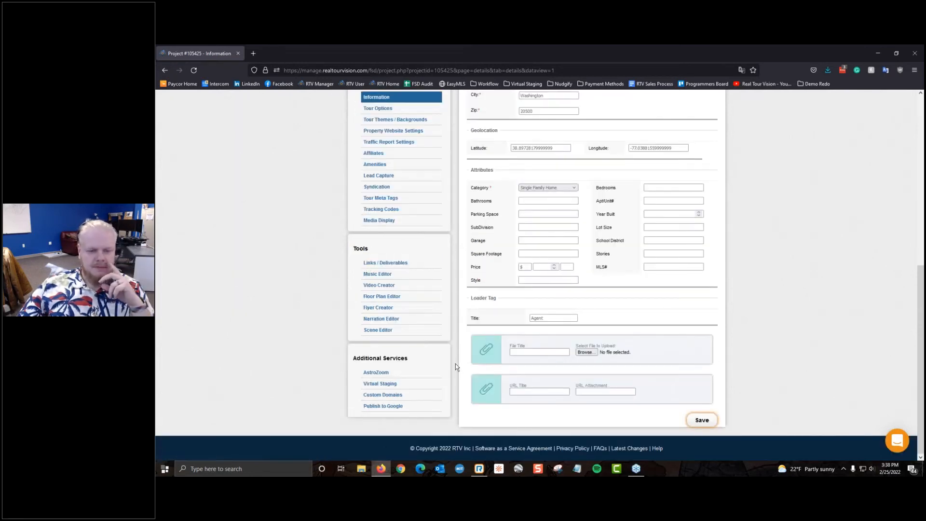
scroll(456, 363, "up", 6)
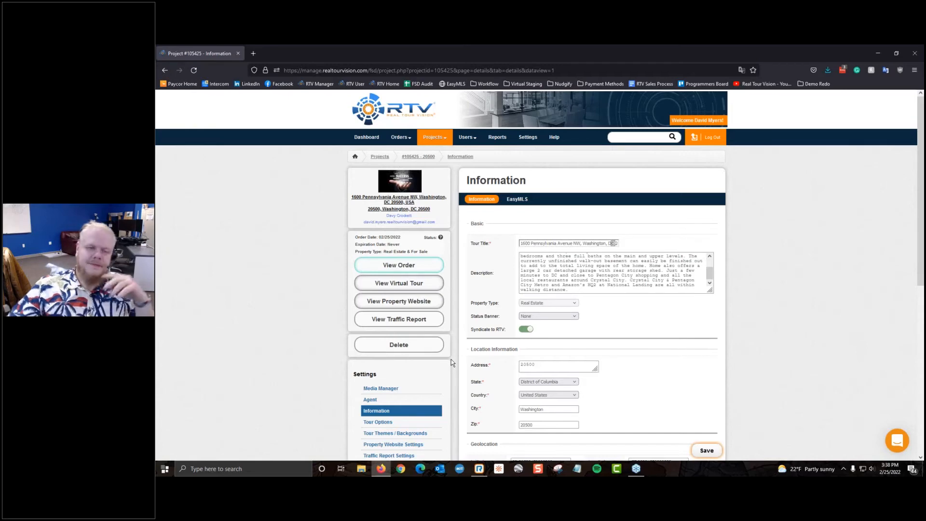
Step: Go to Settings > Storefront Settings to view the order form link and embed code
left_click(528, 138)
scroll(413, 376, "down", 10)
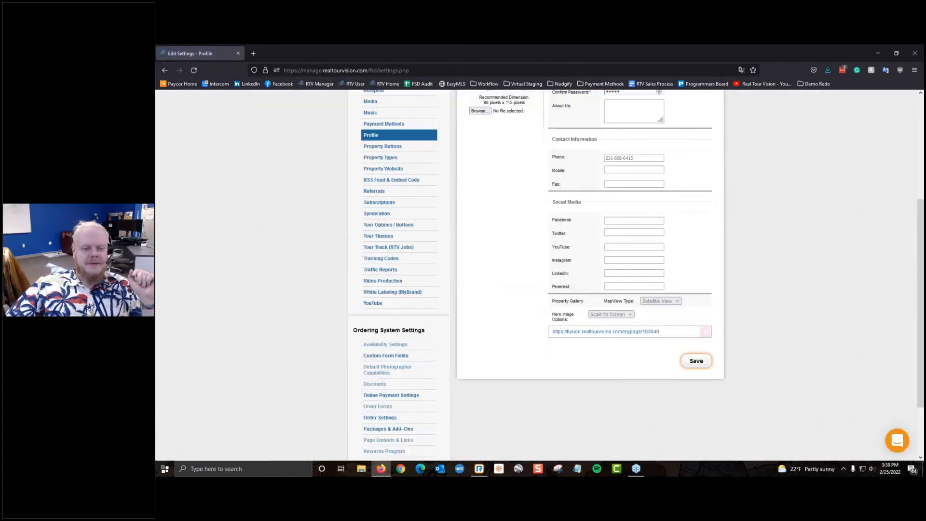
left_click(413, 406)
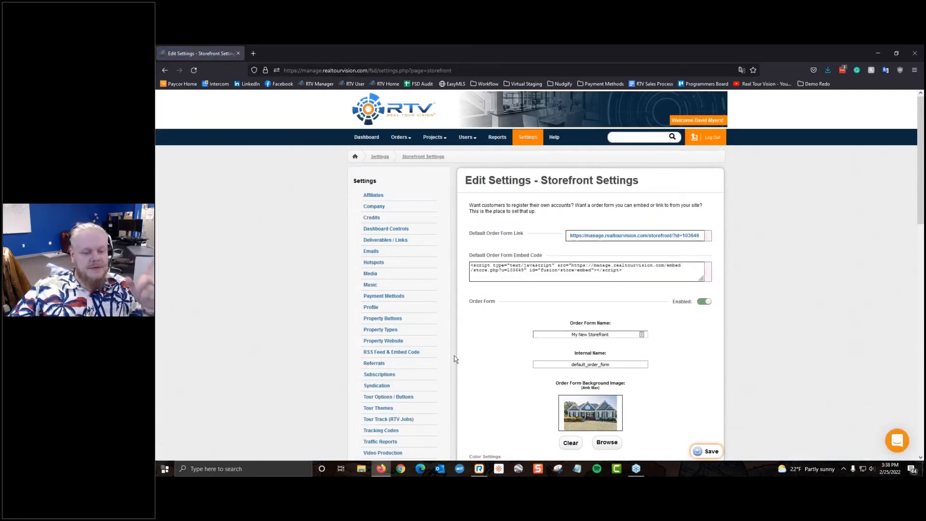
scroll(423, 375, "down", 2)
scroll(574, 287, "up", 2)
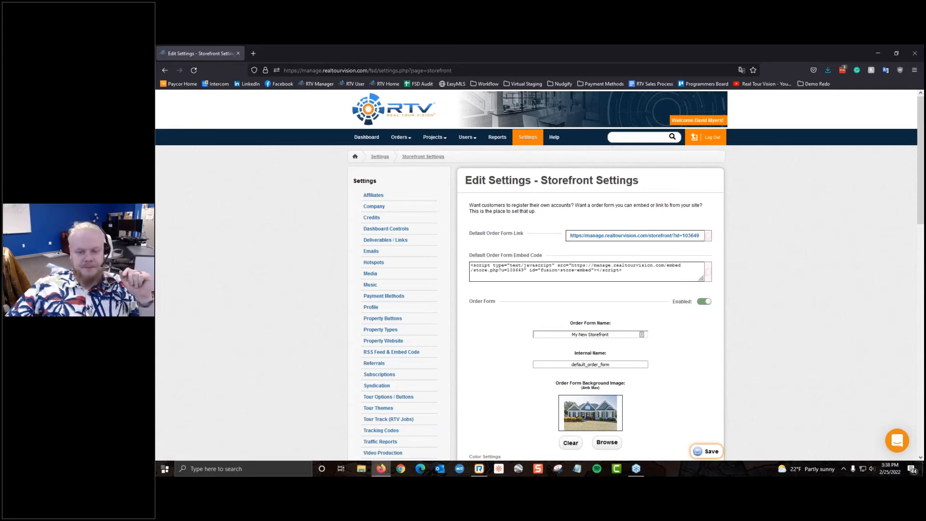
Step: Open and copy the order form link, load it in a new tab, then close the preview tabs
left_click(640, 235)
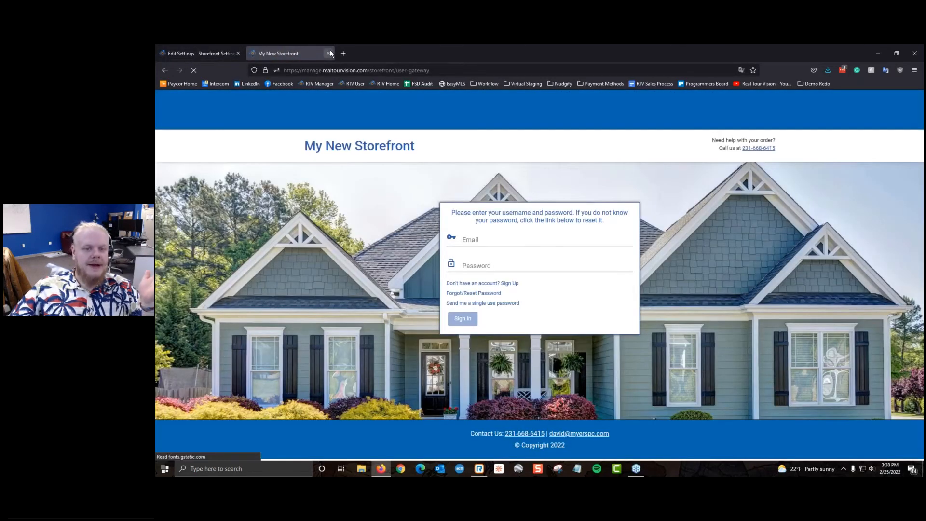
left_click(329, 53)
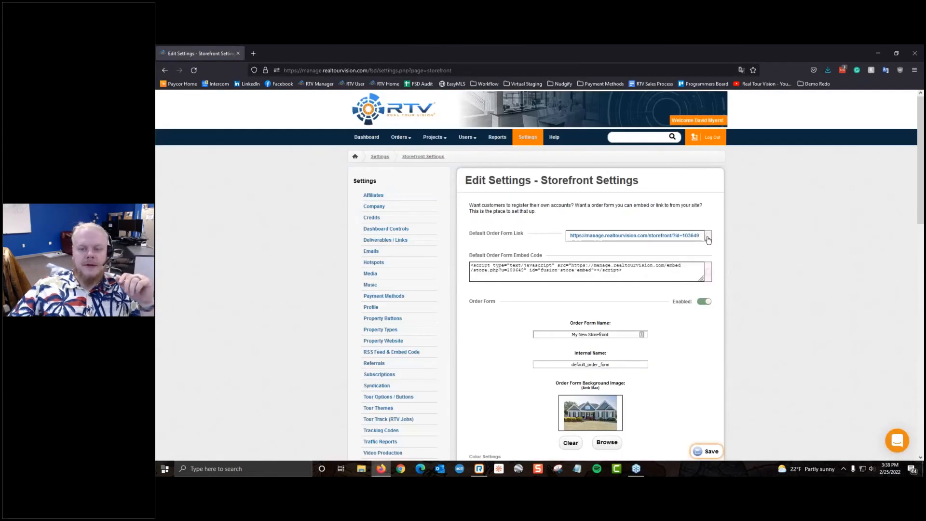
left_click(708, 237)
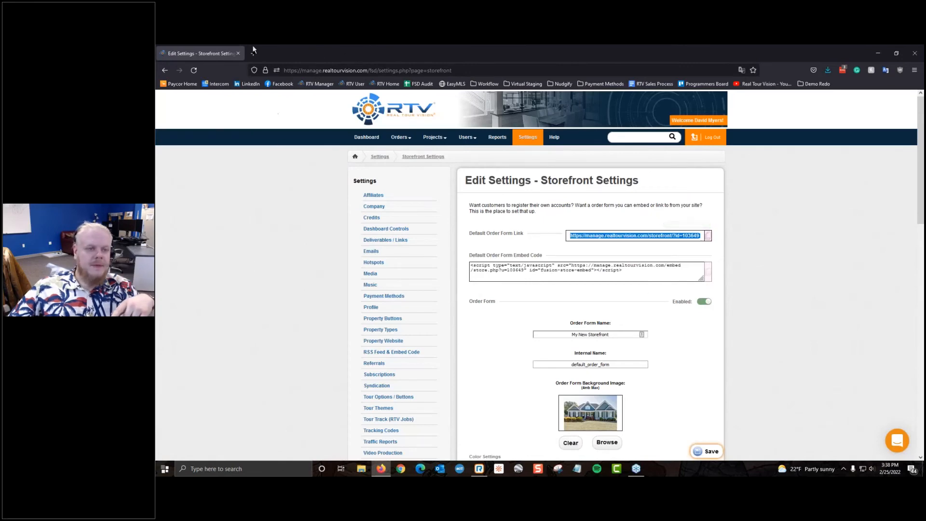
left_click(252, 52)
right_click(307, 70)
left_click(328, 128)
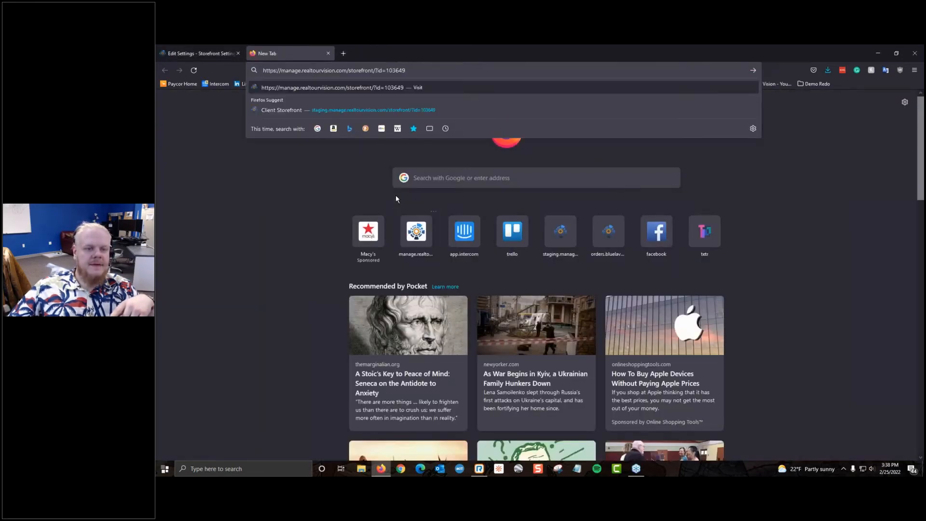
left_click(344, 53)
right_click(351, 74)
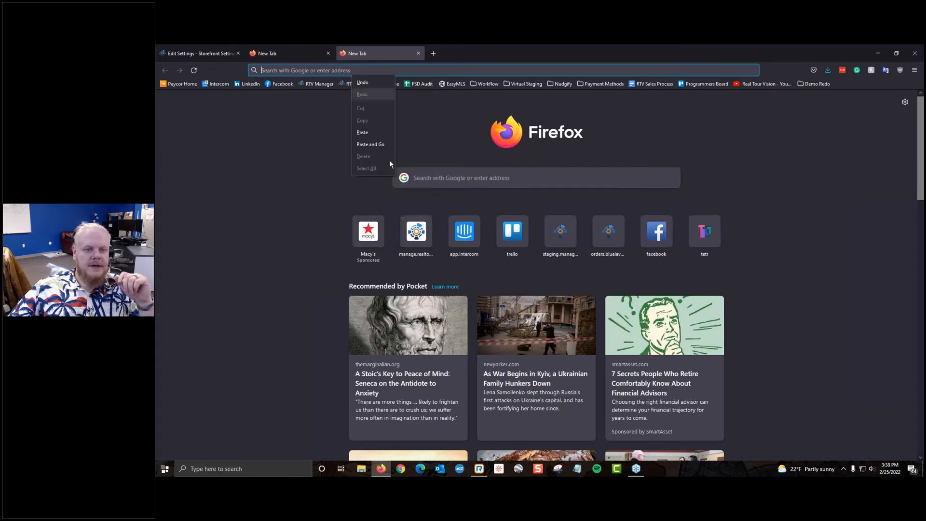
left_click(374, 143)
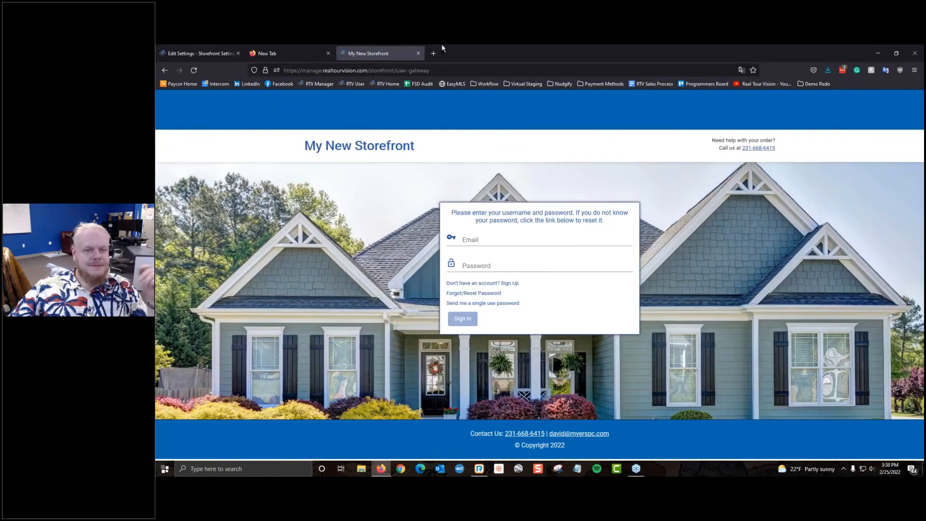
left_click(419, 53)
left_click(328, 54)
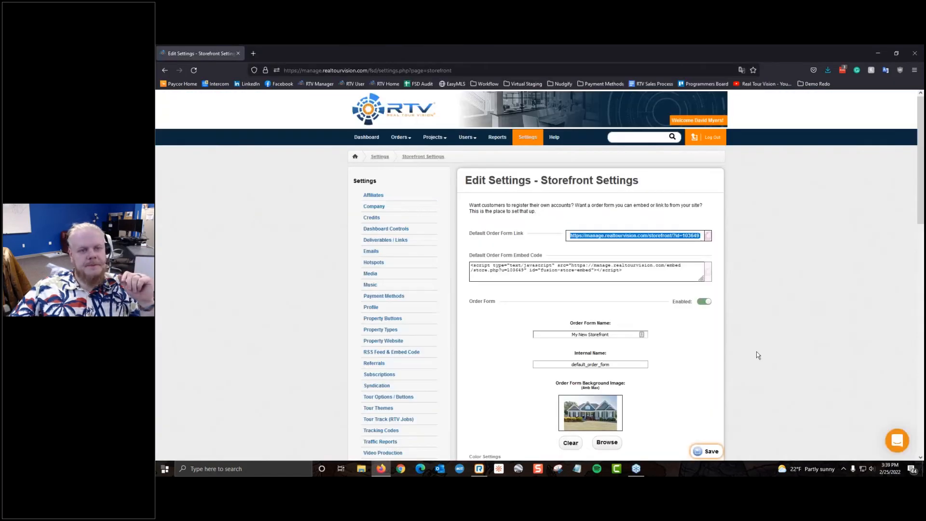
Step: Select the order form embed code and start a search for 'html code previewer'
left_click(665, 333)
left_click(637, 275)
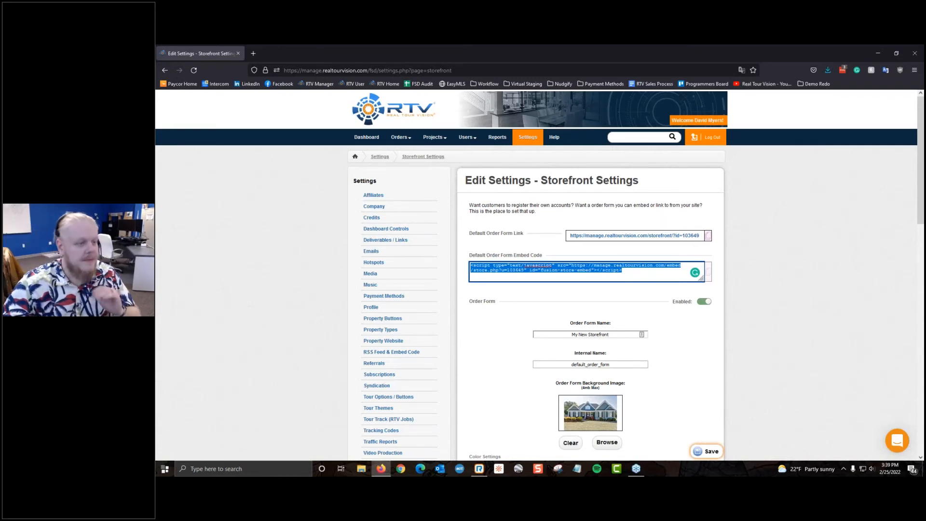
left_click(253, 53)
type("html")
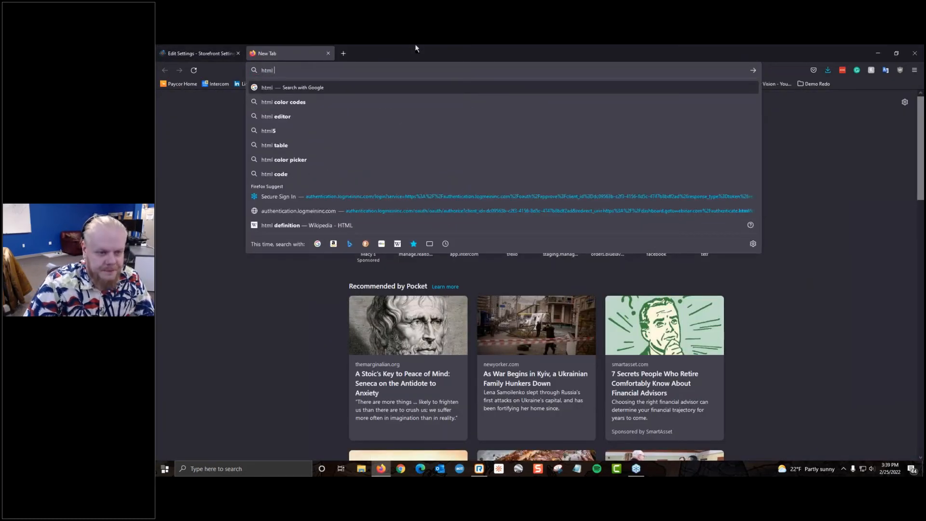
type(" co")
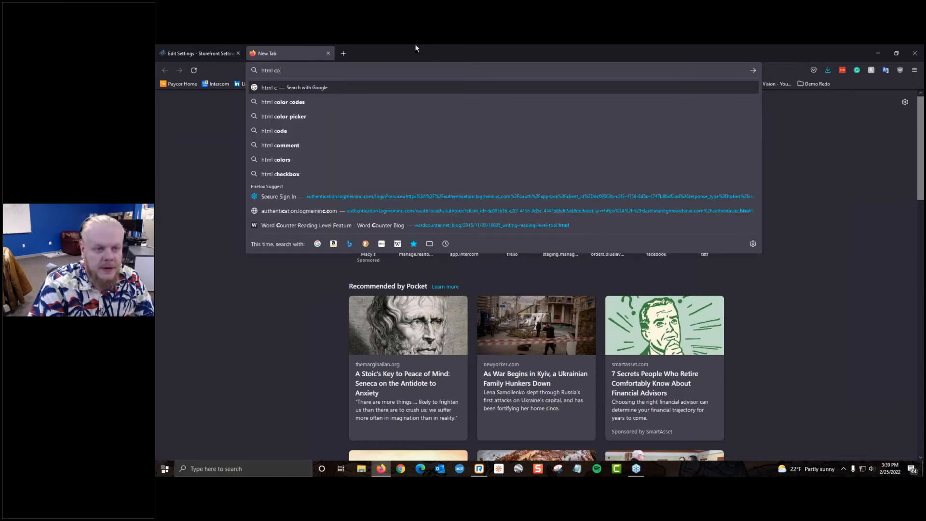
type("de previewer")
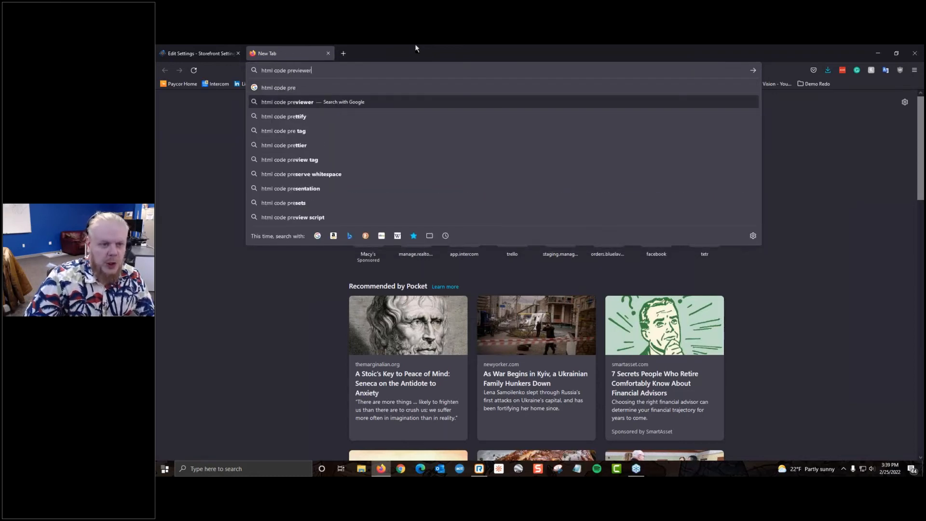
Step: Paste the copied storefront embed code into htmlcodeeditor.com from the search results
key("Return")
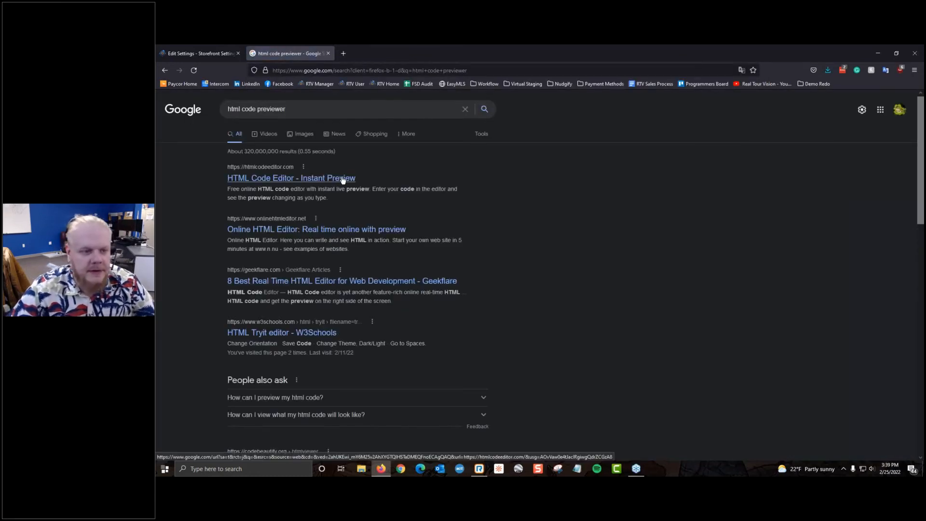
left_click(347, 178)
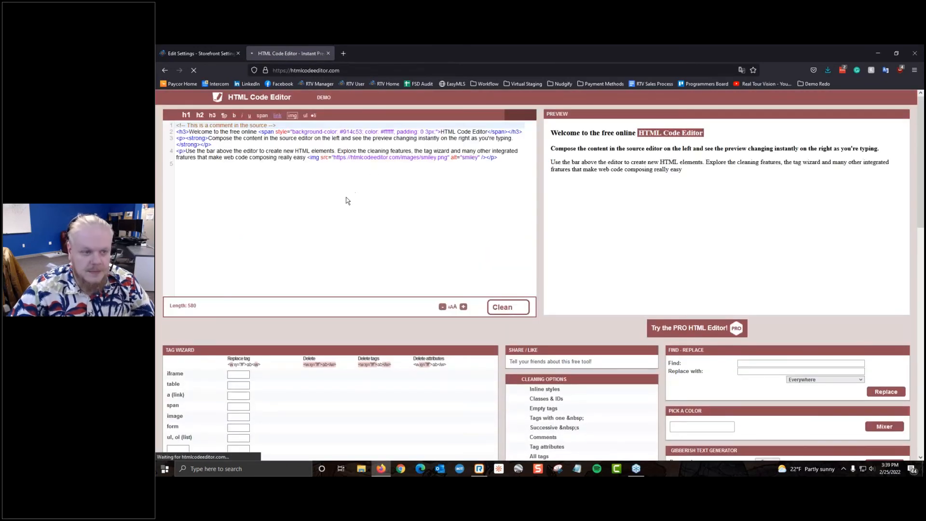
left_click(178, 52)
right_click(509, 275)
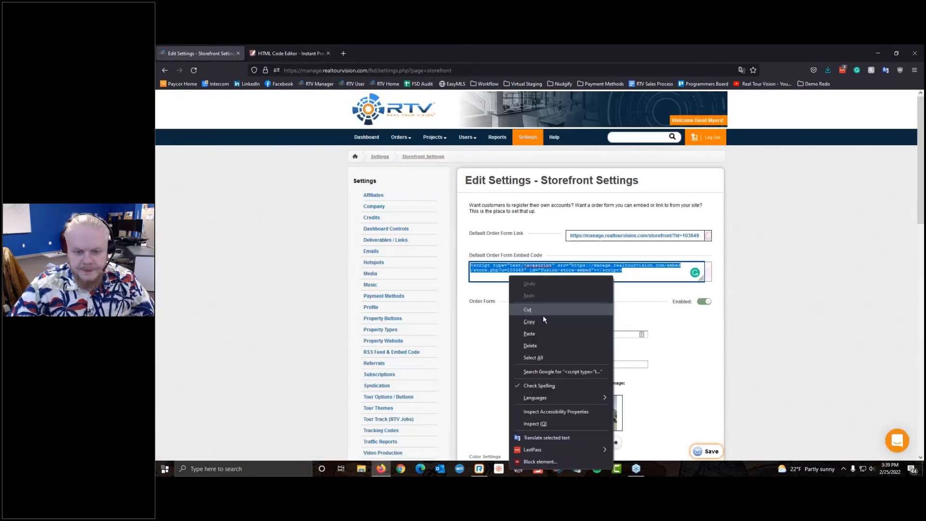
left_click(542, 323)
left_click(290, 54)
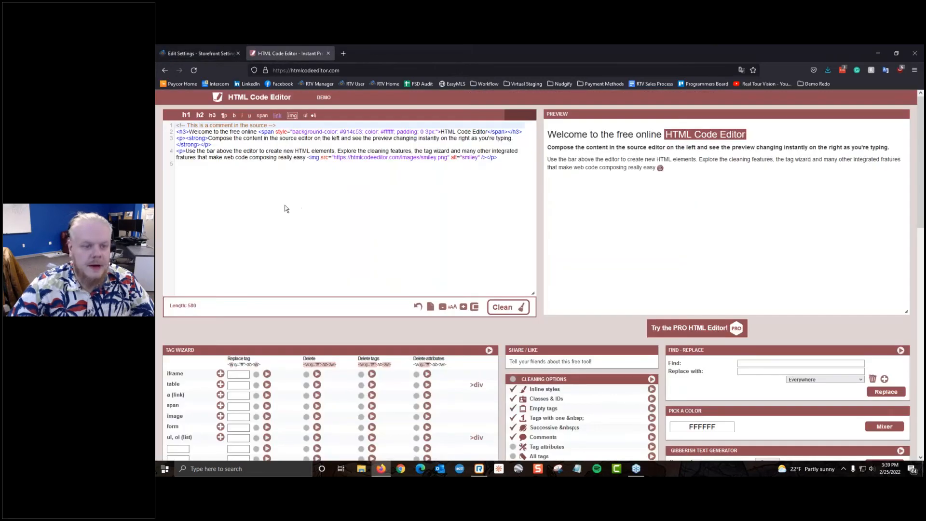
left_click(235, 183)
right_click(237, 184)
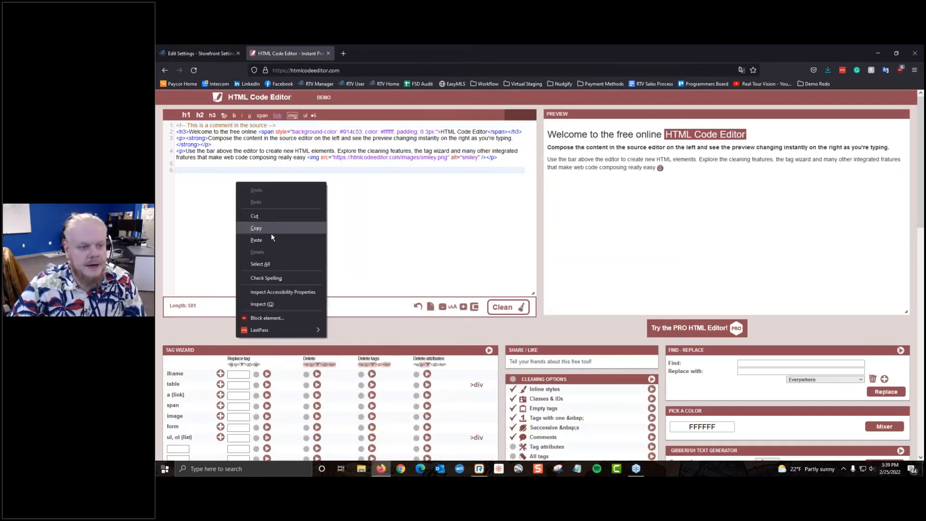
left_click(248, 240)
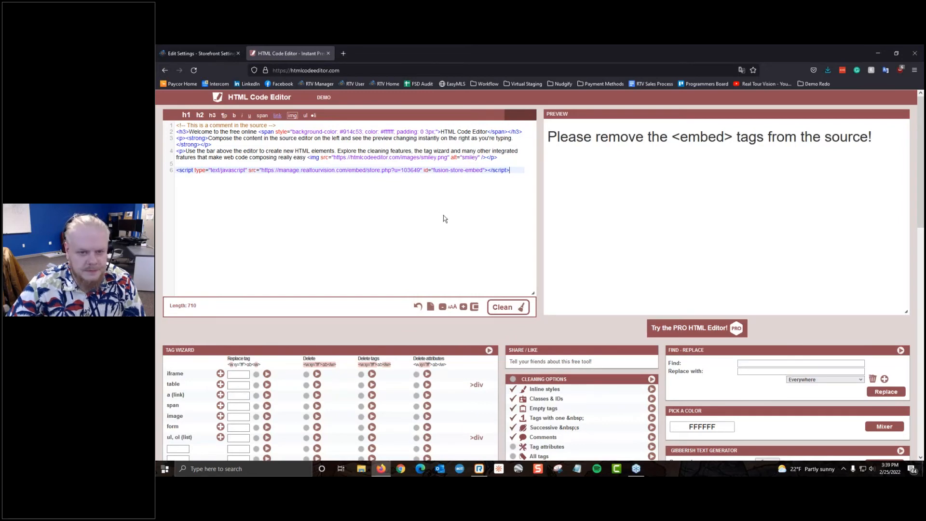
Step: Paste the embed script over onlinehtmleditor.net's sample code, then close that tab
left_click(165, 70)
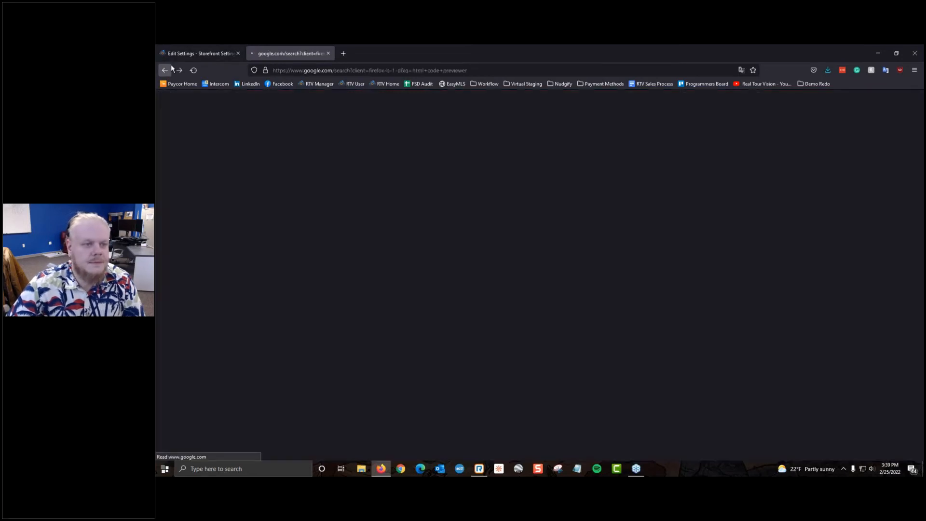
left_click(300, 281)
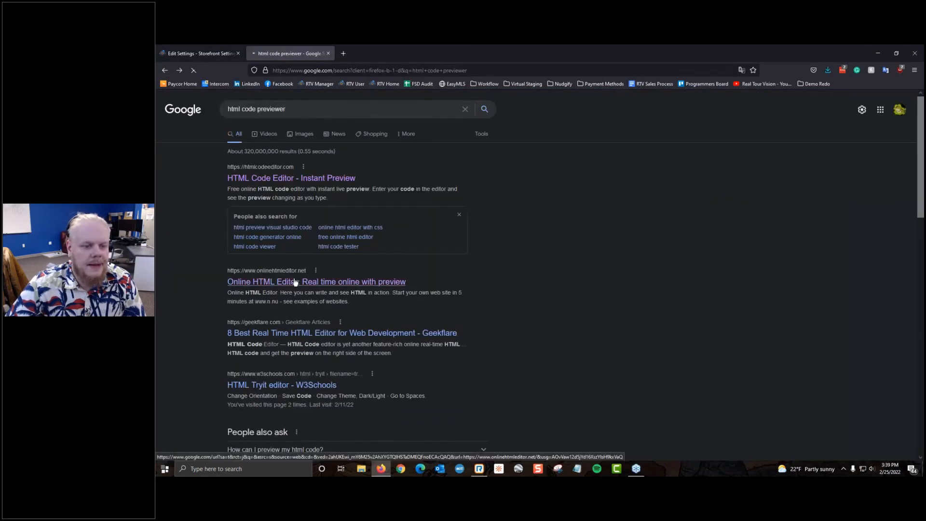
scroll(358, 268, "down", 1)
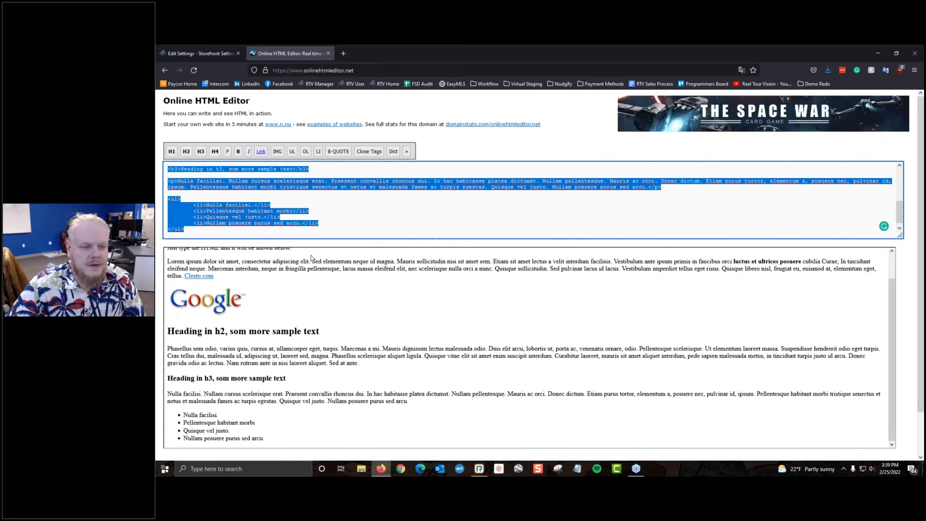
right_click(370, 219)
left_click(398, 273)
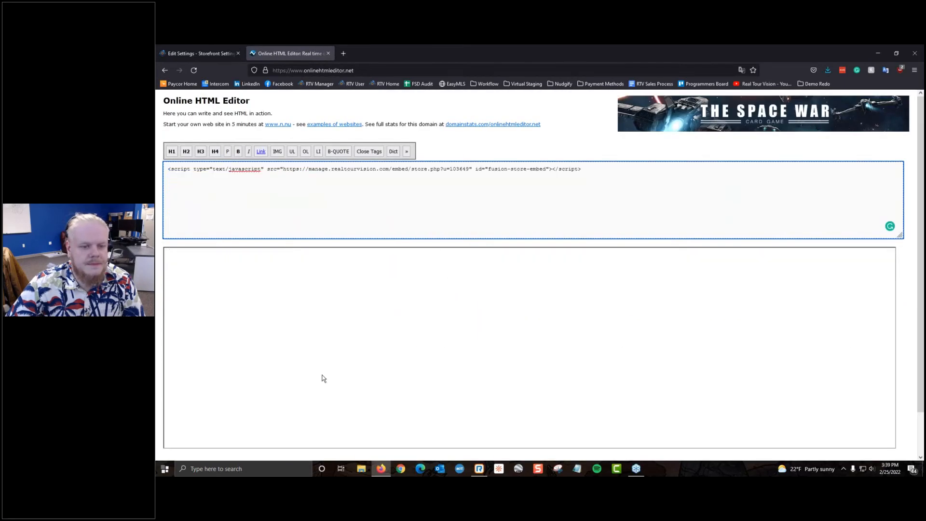
scroll(326, 299, "down", 2)
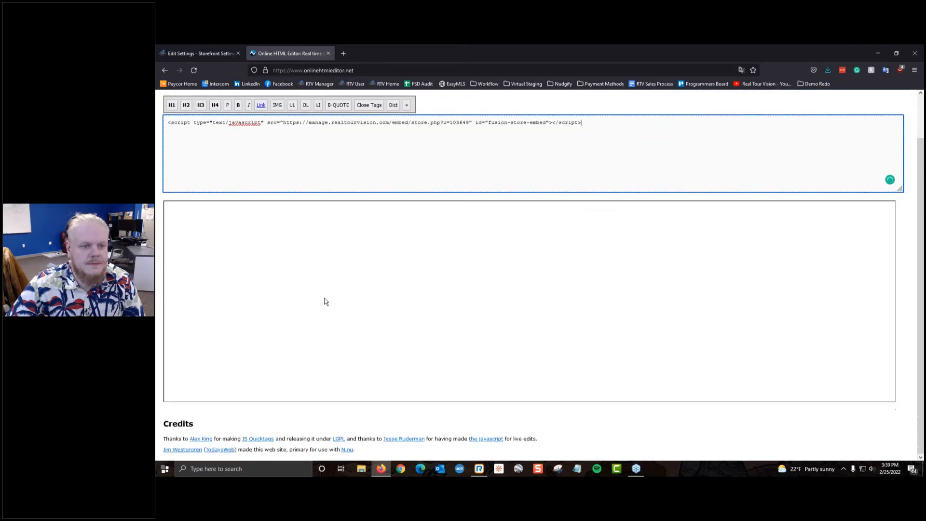
scroll(326, 301, "up", 2)
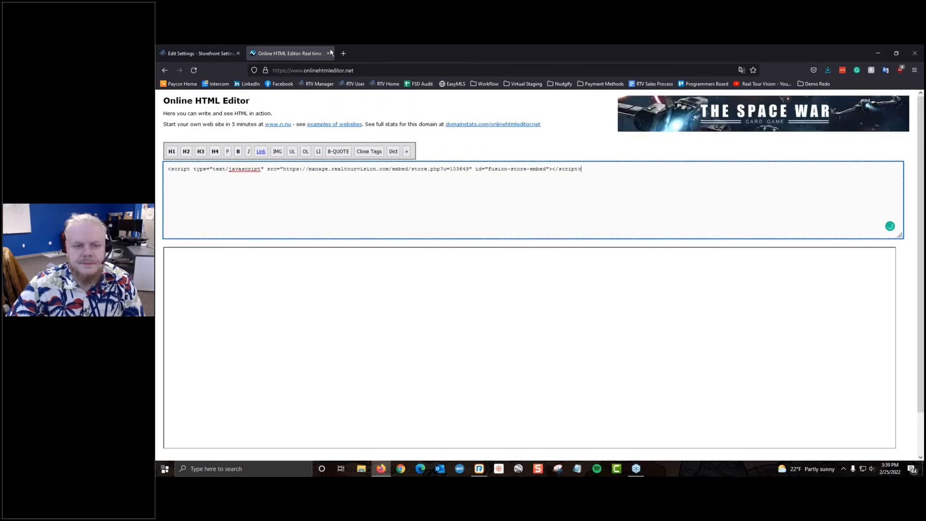
left_click(329, 53)
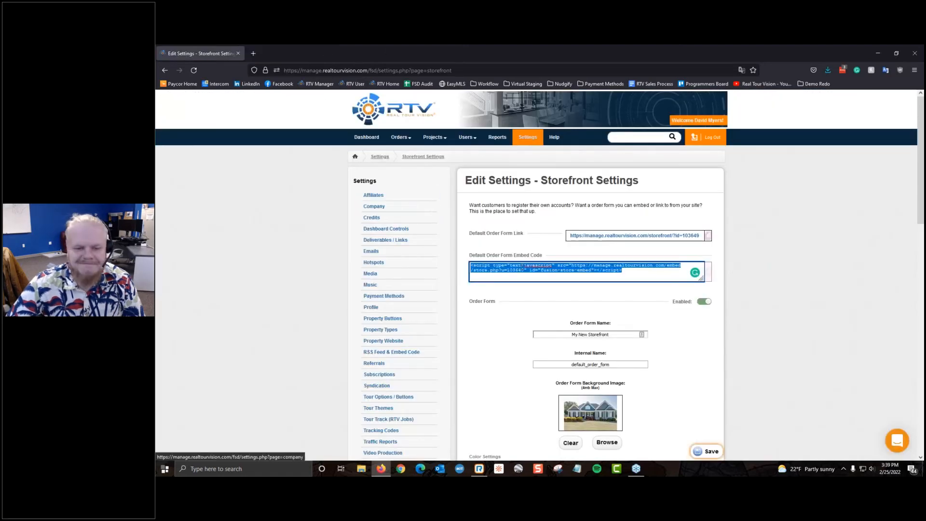
Step: Copy the embed code and search 'html embed tester', opening CSGNetwork's HTML and Script Code Tester
right_click(517, 264)
left_click(549, 310)
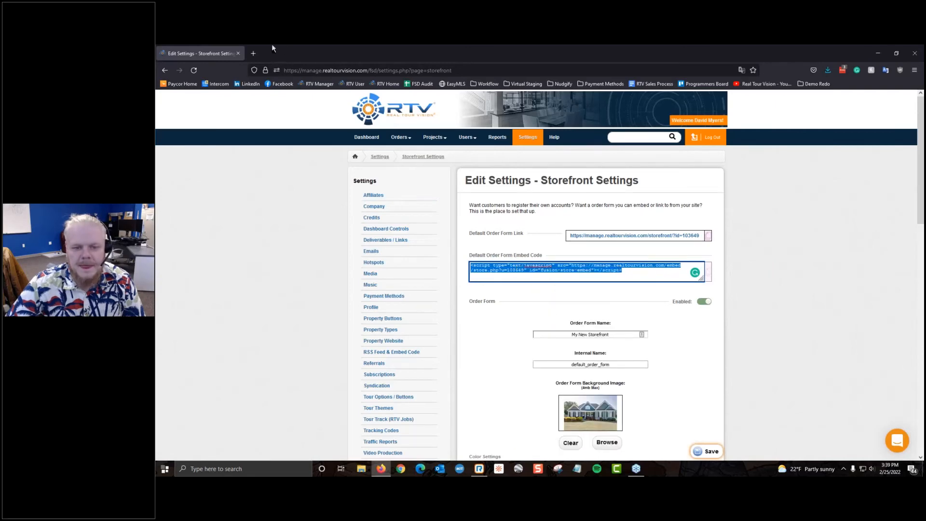
left_click(253, 53)
type("htm")
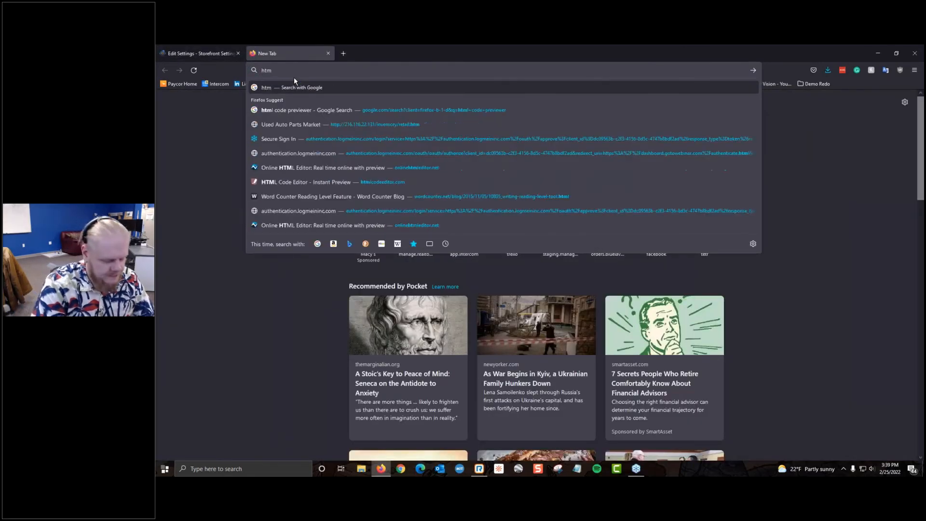
type("l embed tr")
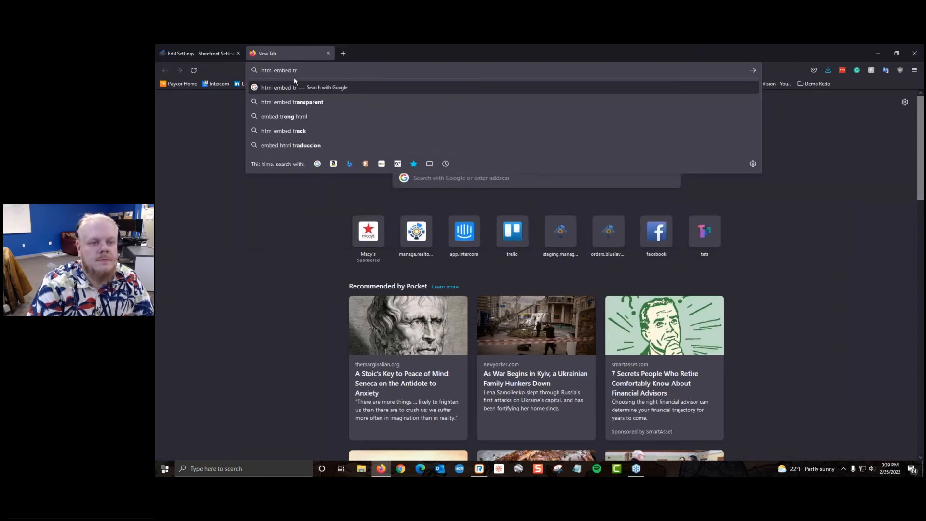
key("BackSpace")
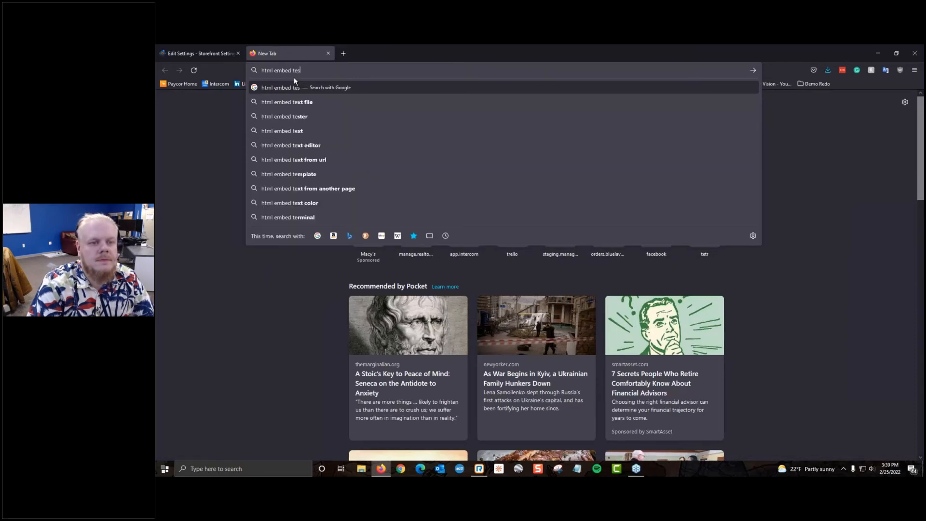
type("ester")
key("Return")
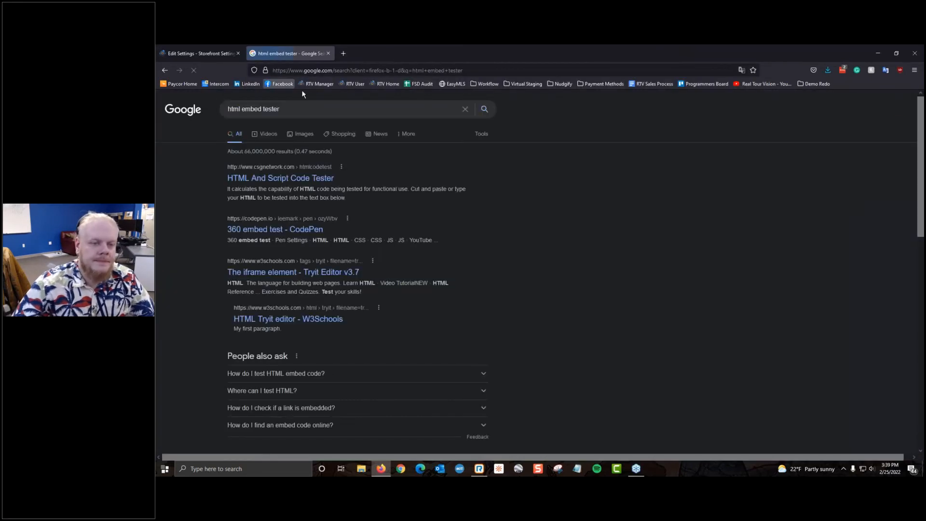
left_click(323, 177)
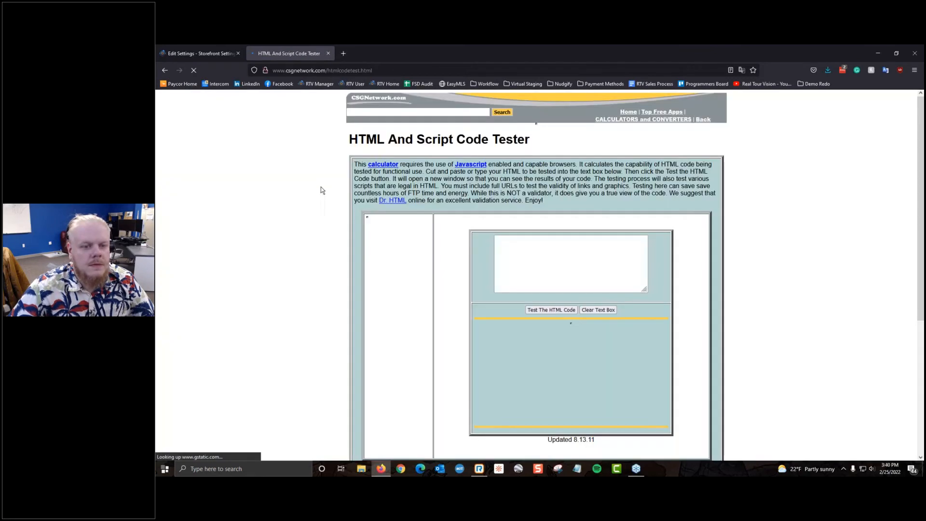
Step: Paste the storefront embed script into the tester and run Test The HTML Code, closing the blank result
left_click(492, 240)
right_click(493, 239)
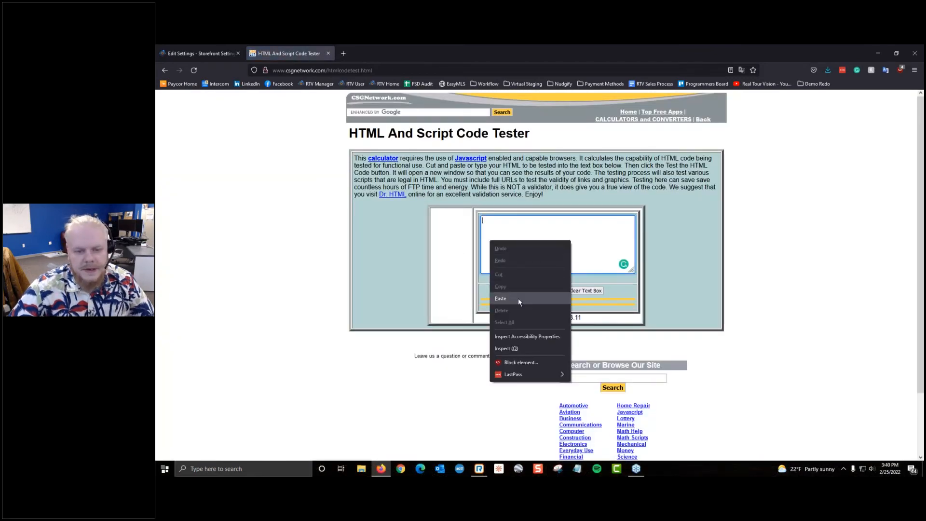
left_click(519, 296)
left_click(515, 290)
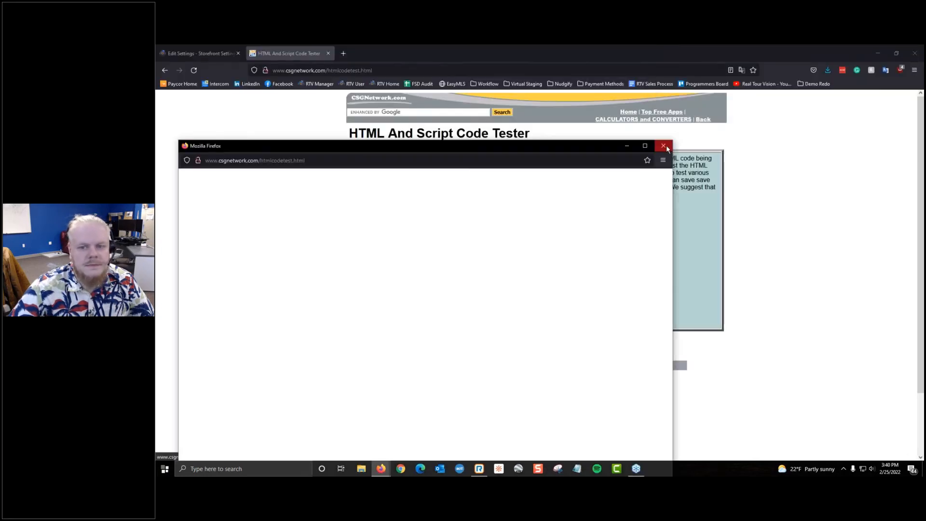
left_click(662, 146)
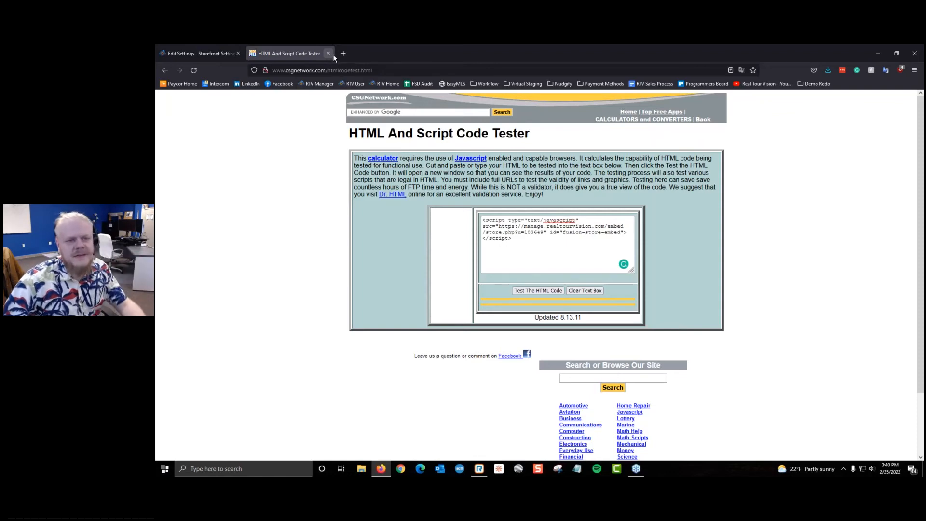
Step: Return to the Storefront Settings tab and open a new browser window
left_click(343, 52)
key("ctrl+w")
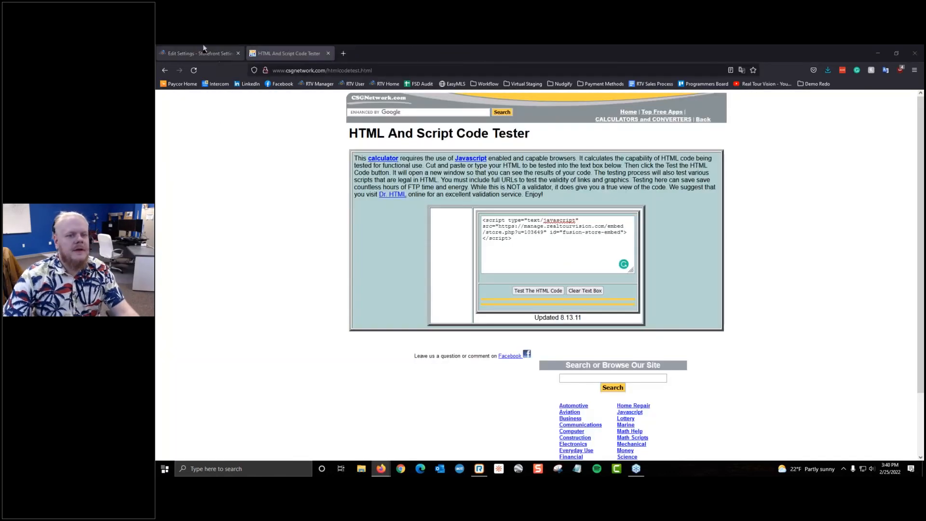
left_click(200, 53)
key("ctrl+n")
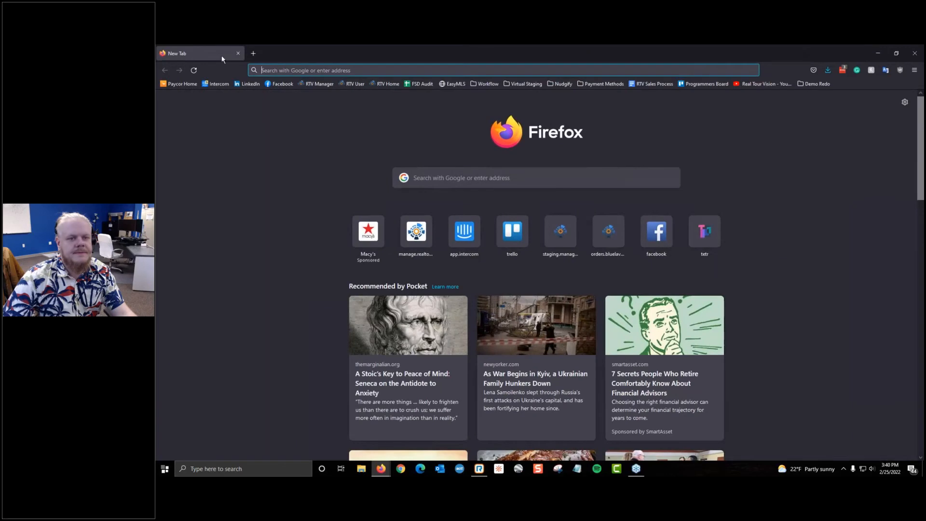
Step: Move the new Firefox window with the BlueLavaMedia Client Storefront settings onto the other monitor
left_click_drag(222, 57, 394, 221)
mouse_move(371, 57)
left_mouse_down()
mouse_move(410, 131)
mouse_move(357, 54)
left_mouse_up()
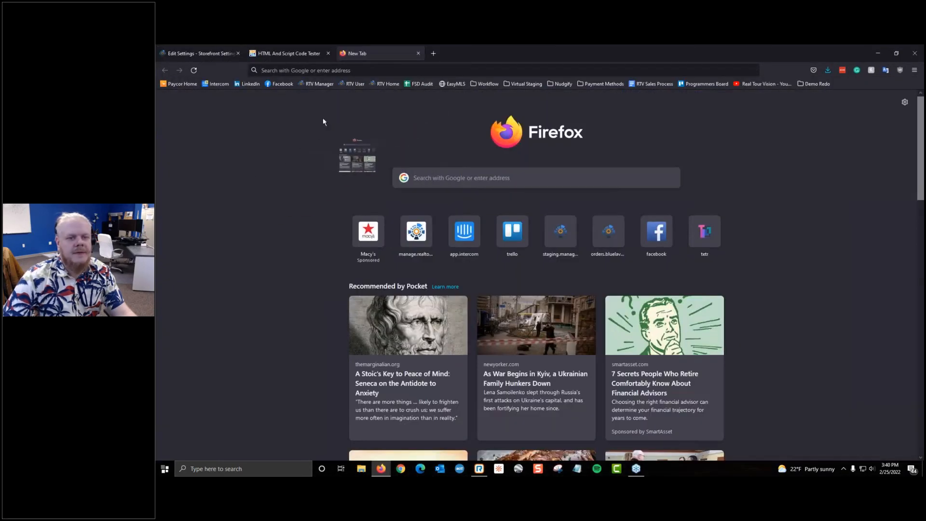
left_click_drag(461, 53, 924, 54)
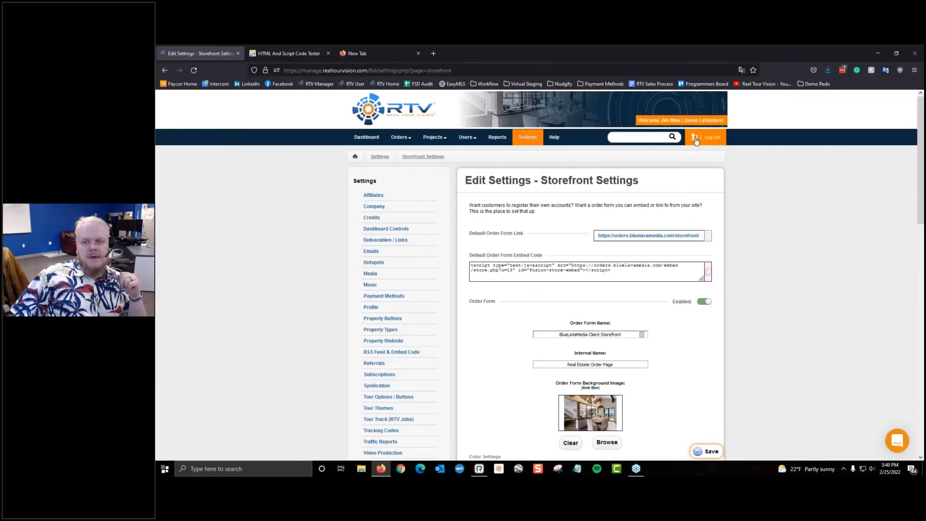
Step: Return to the admin FSD list and test the BlueLavaMedia embed script in the HTML code tester
left_click(695, 139)
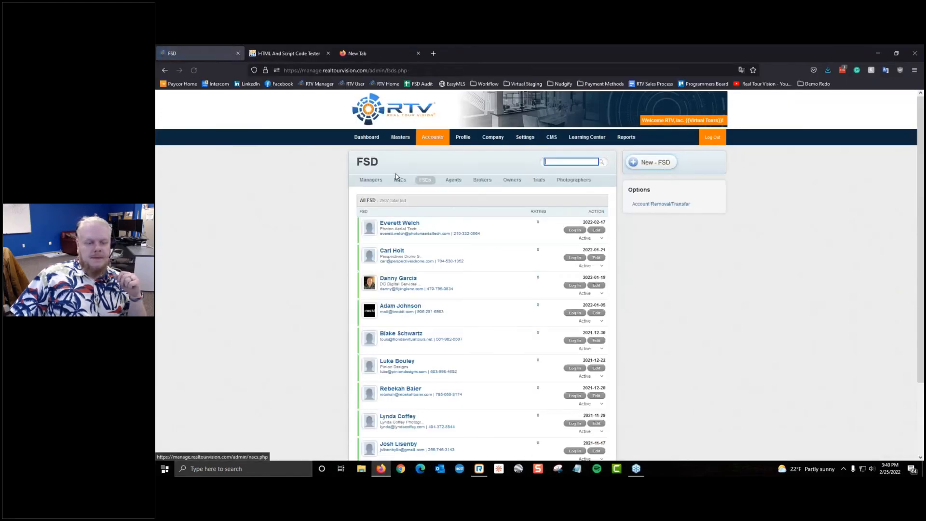
left_click(288, 53)
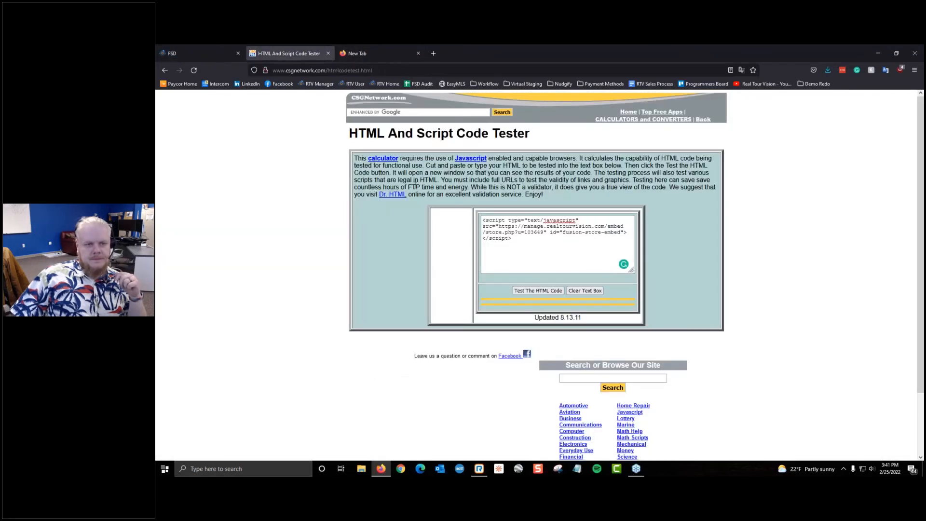
left_click(558, 261)
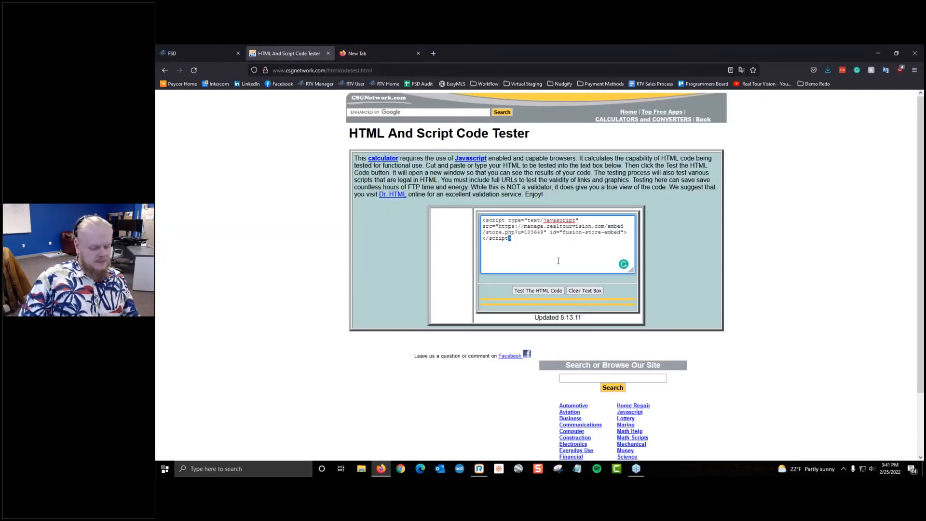
key("ctrl+a")
type("<script type=\"text/javascript\" src=\"https://orders.bluelavamedia.com/embed/store.php?u=13\" id=\"fusion-store-embed\"></script>")
left_click(554, 290)
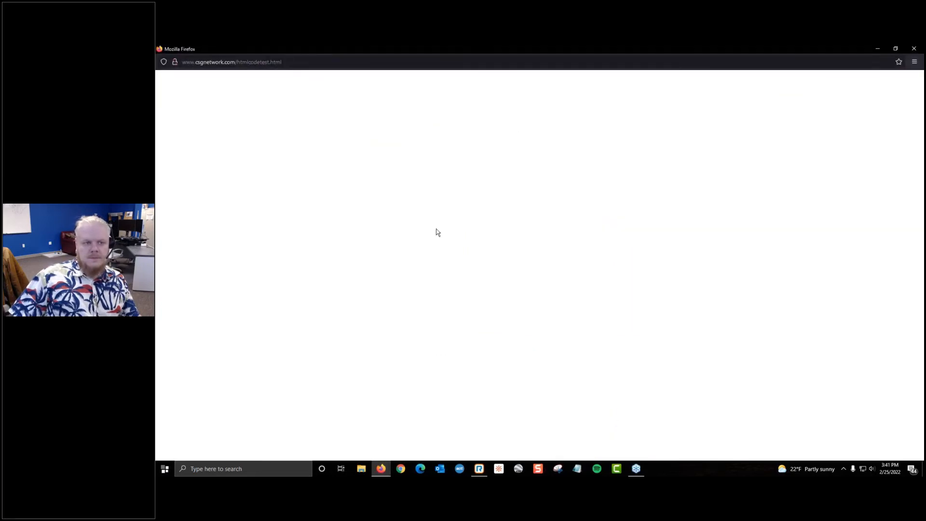
Step: Close the blank test window, the code tester tab and the leftover new tab
left_click(915, 48)
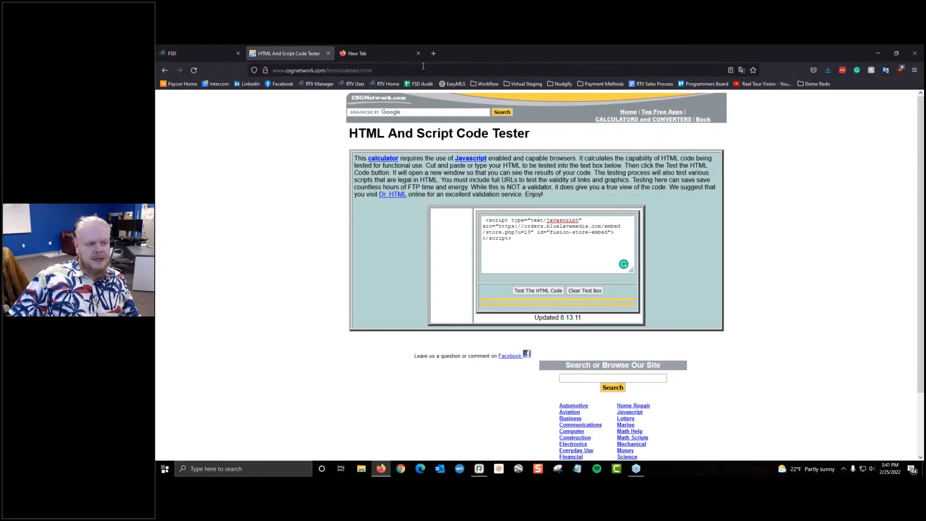
left_click(330, 53)
right_click(331, 52)
left_click(327, 53)
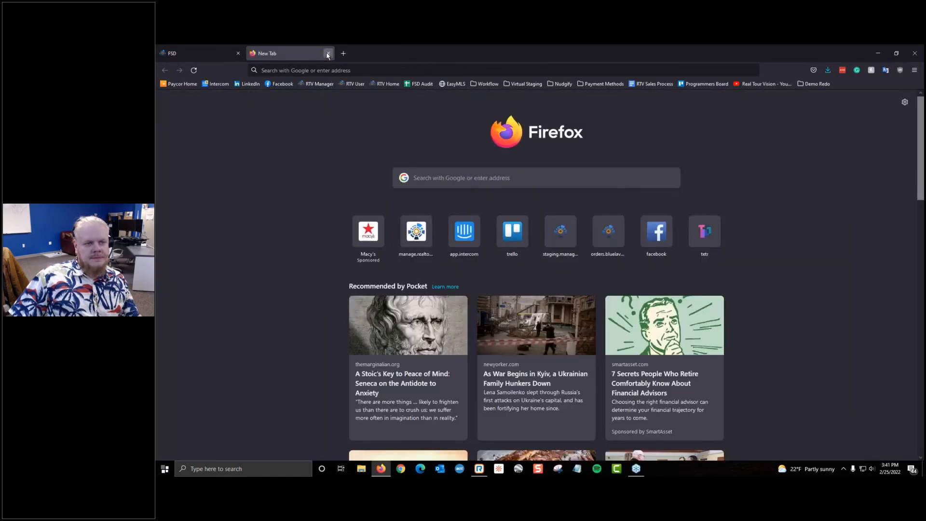
left_click(327, 53)
Step: Open an FSD account's dashboard from page 2 of the FSD list
scroll(371, 286, "down", 2)
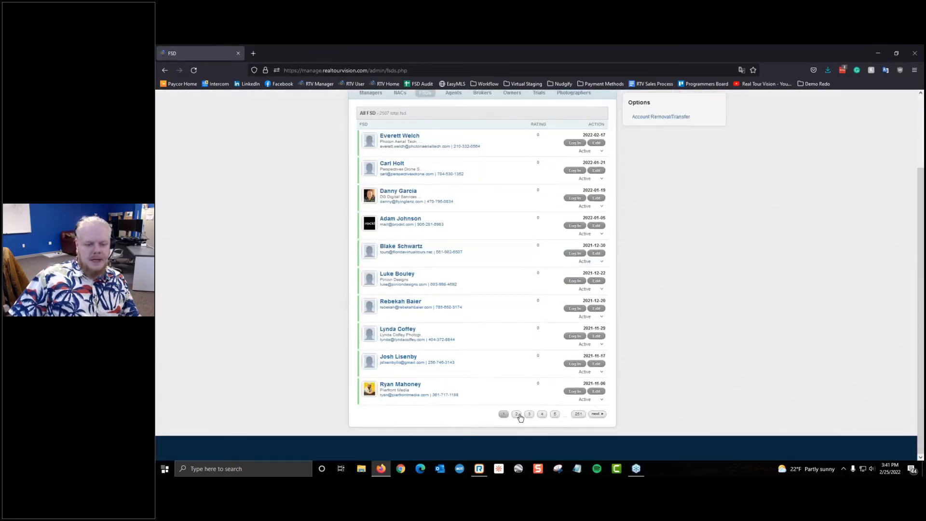
left_click(516, 414)
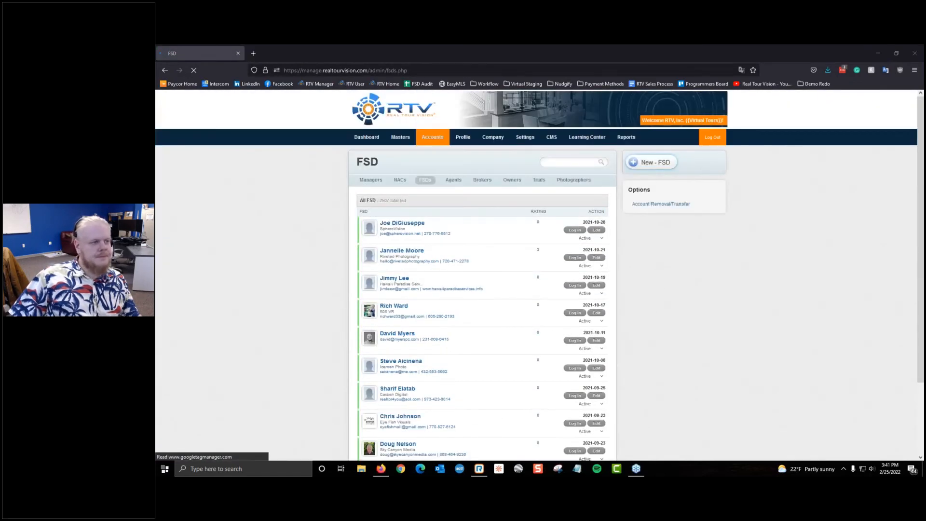
scroll(322, 292, "down", 2)
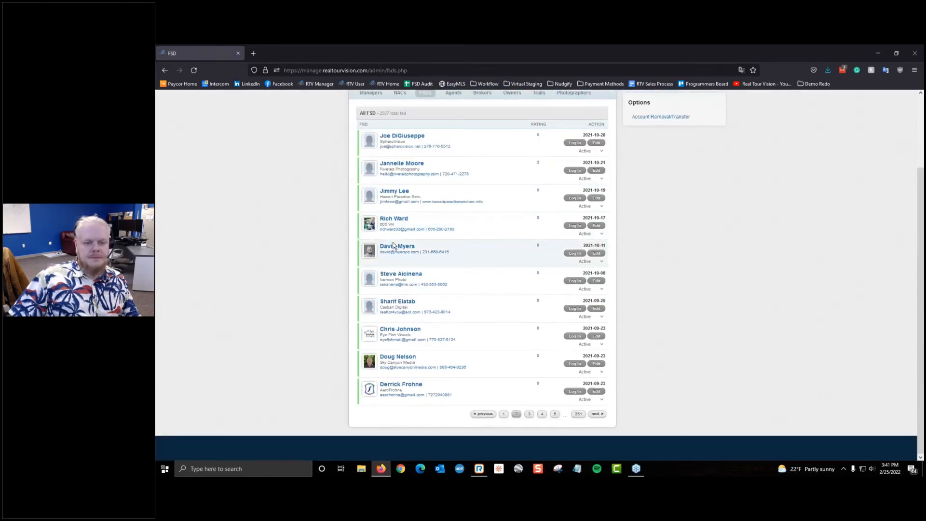
left_click(395, 247)
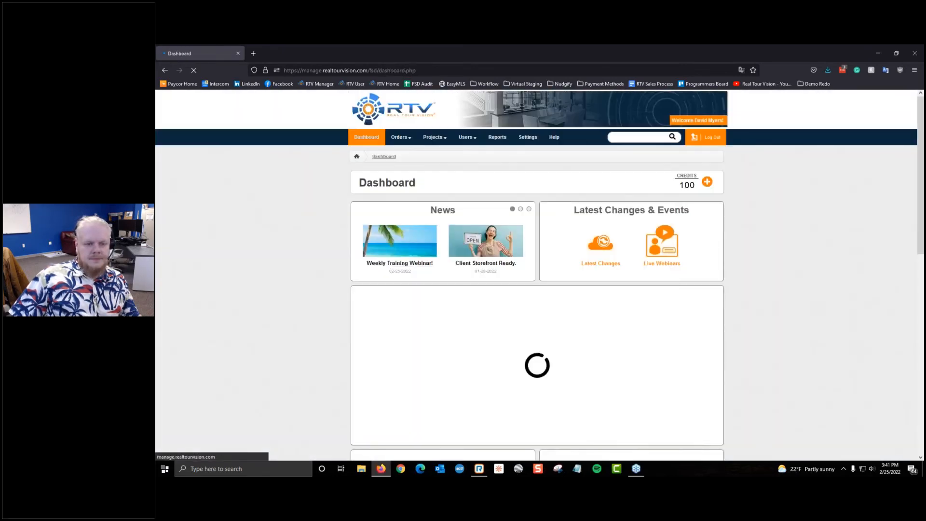
Step: Open the account's Storefront Settings from its settings page
left_click(528, 137)
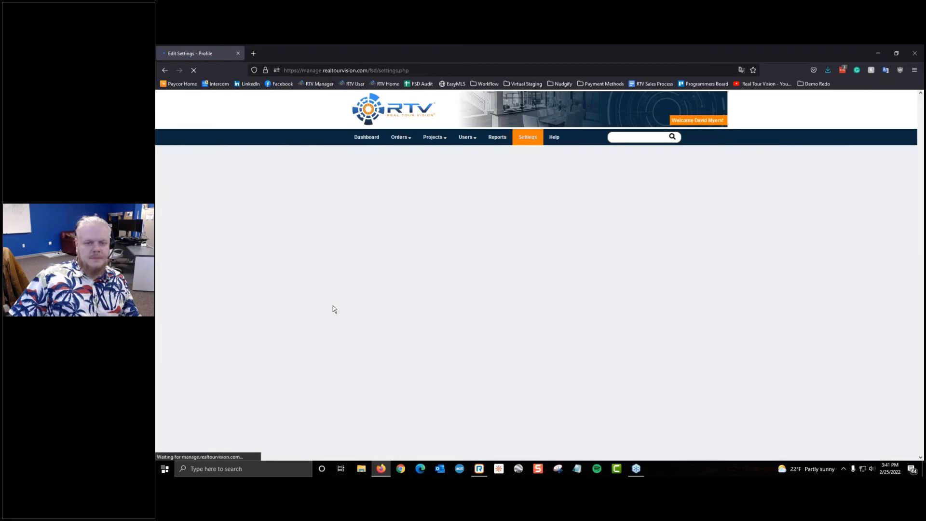
scroll(333, 309, "down", 10)
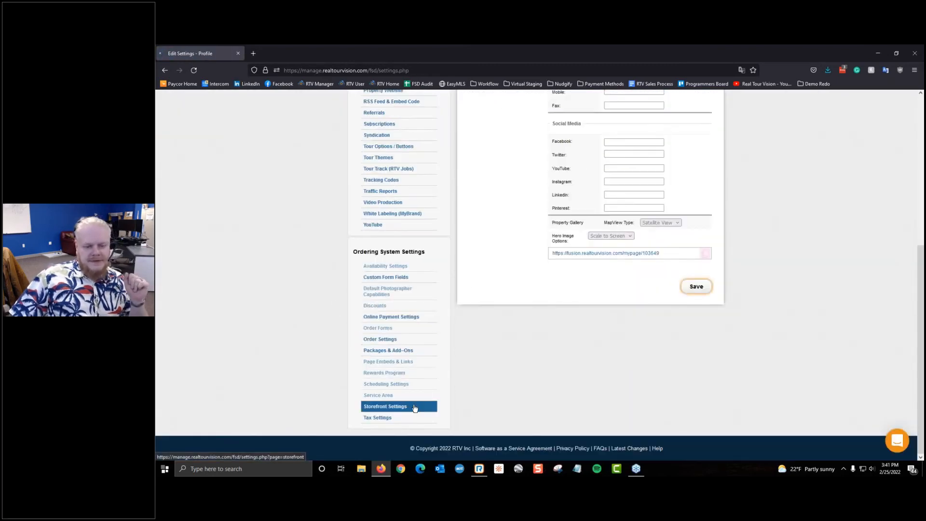
left_click(414, 407)
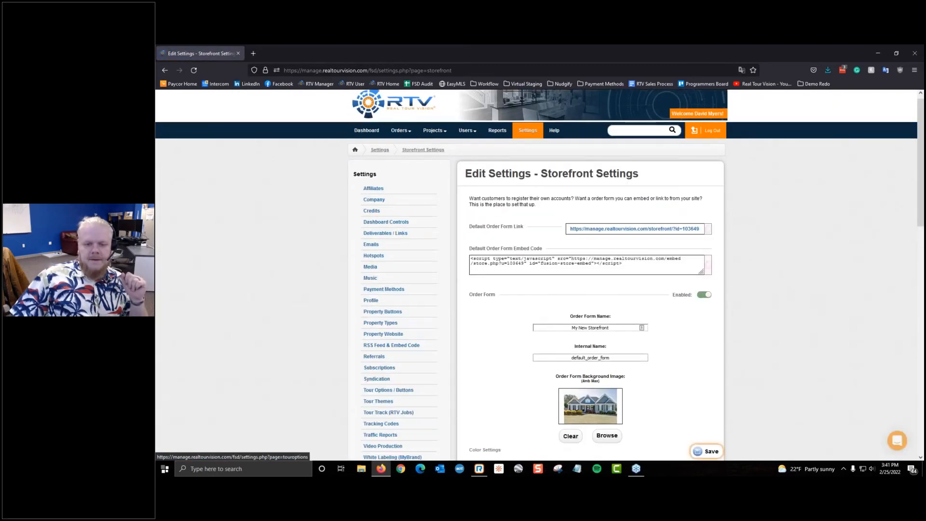
scroll(458, 277, "down", 3)
scroll(458, 276, "up", 4)
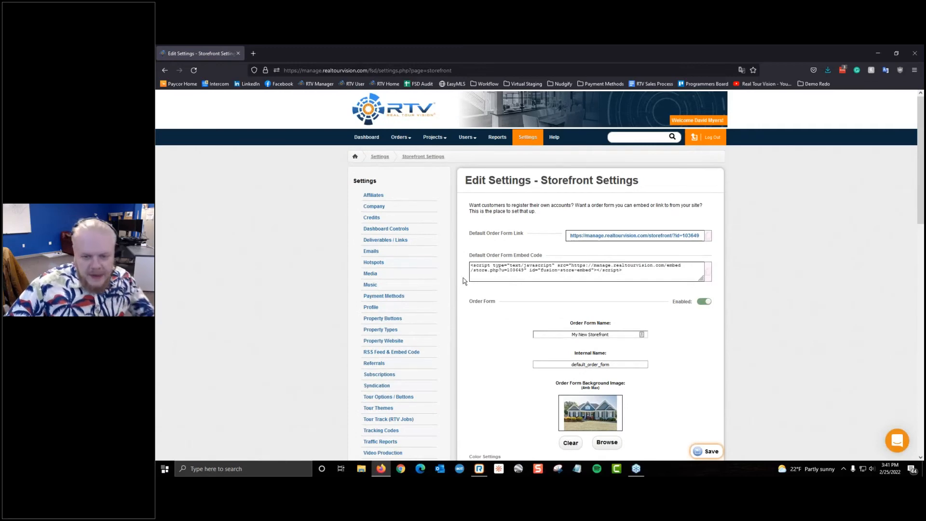
Step: Preview the My New Storefront login page in a new tab, then select the Internal Name value
left_click(629, 236)
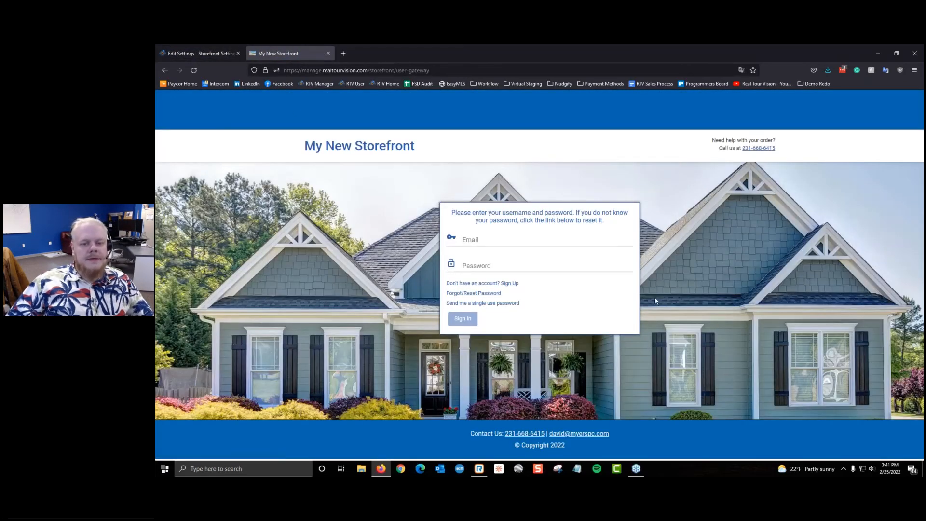
left_click(185, 49)
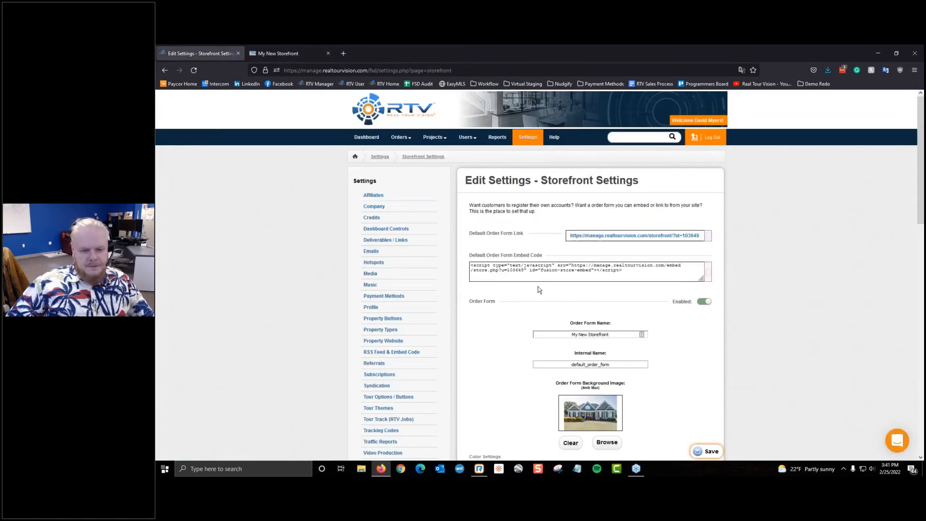
scroll(534, 280, "down", 3)
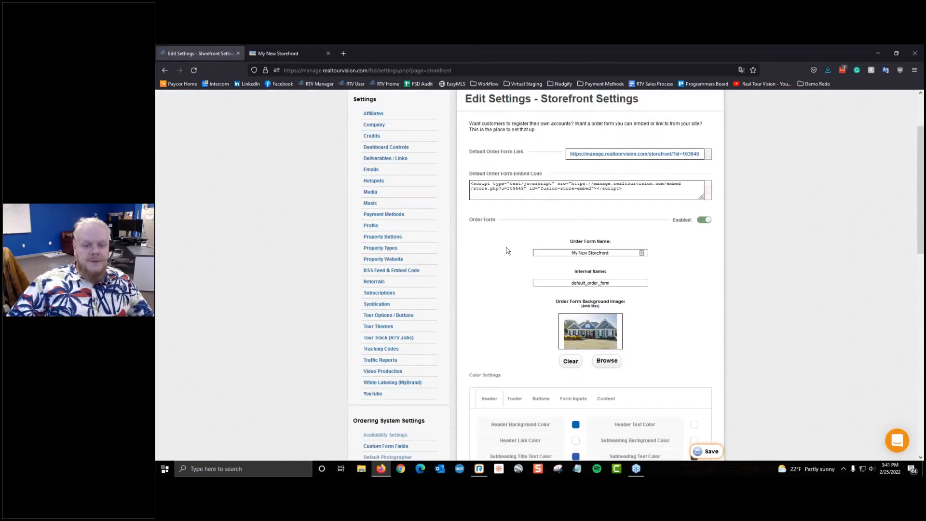
double_click(550, 279)
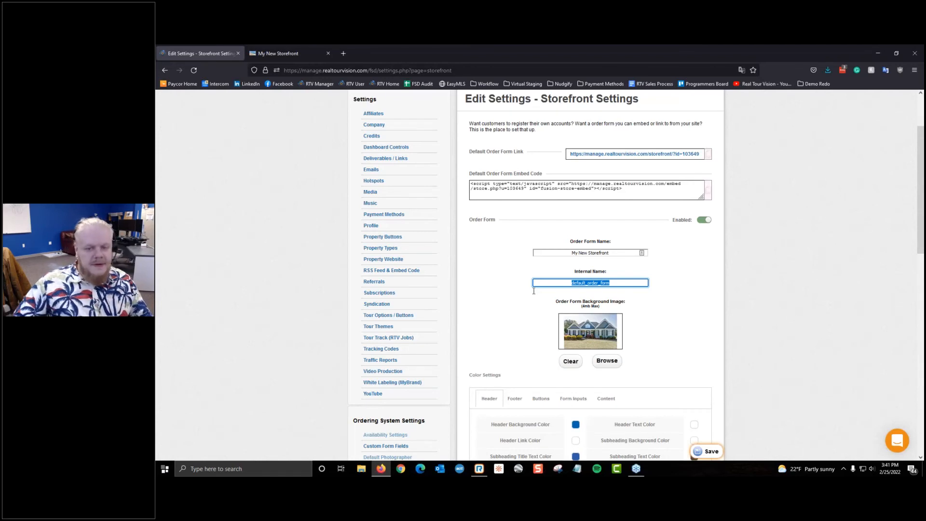
scroll(627, 314, "up", 3)
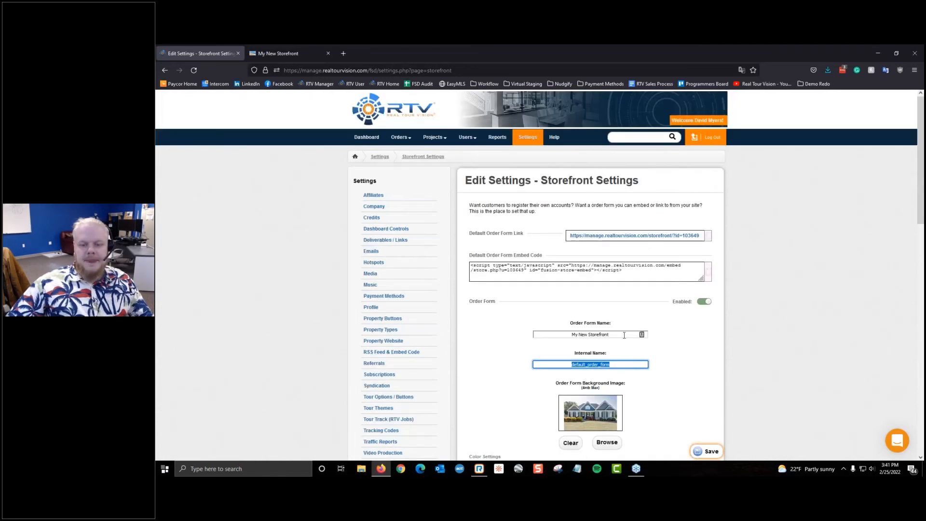
left_click(624, 335)
left_click(704, 301)
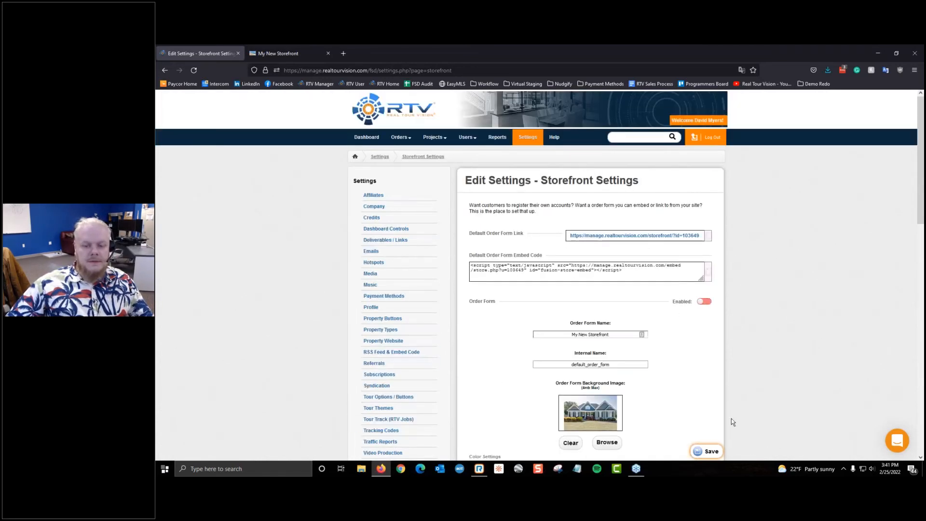
left_click(708, 452)
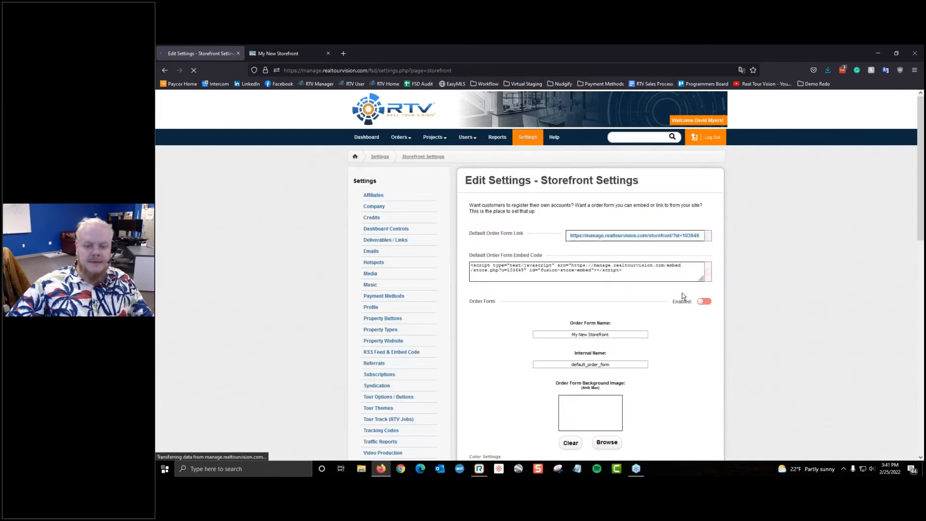
left_click(279, 53)
left_click(195, 71)
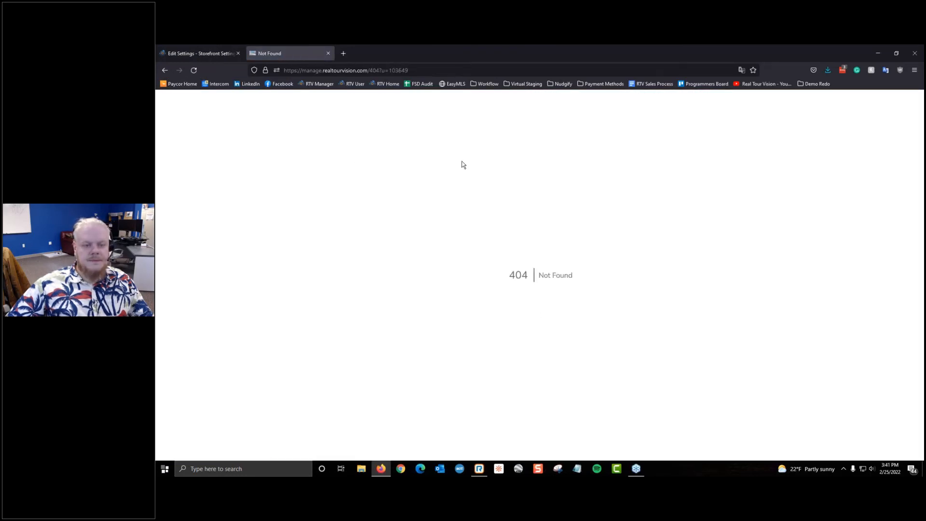
triple_click(549, 271)
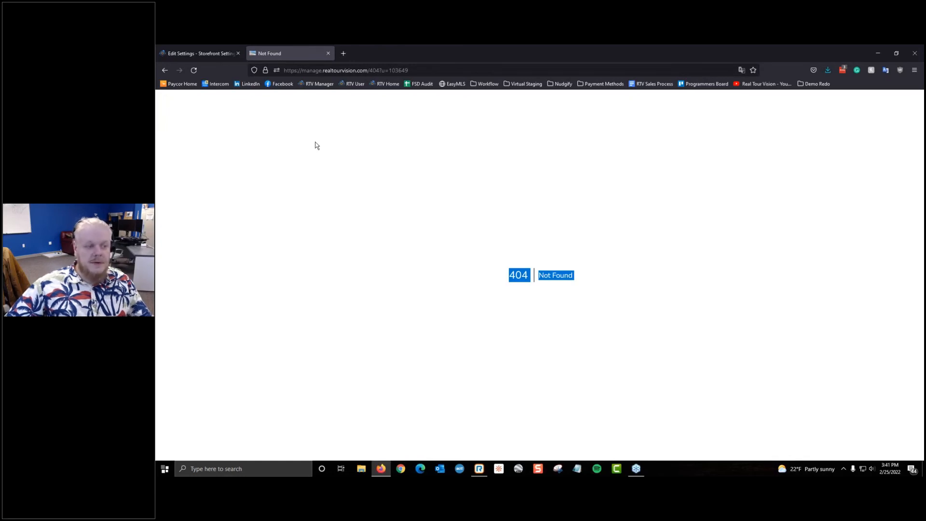
left_click(198, 53)
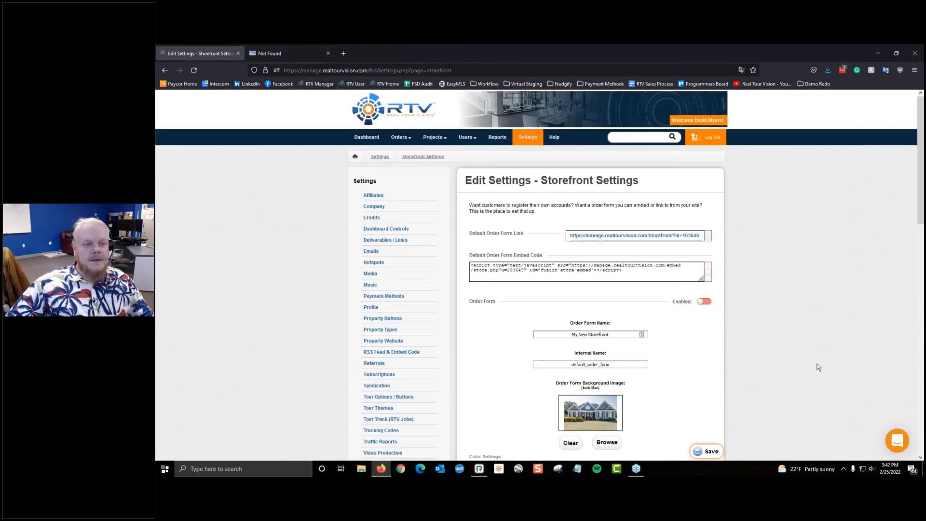
left_click(704, 301)
left_click(710, 456)
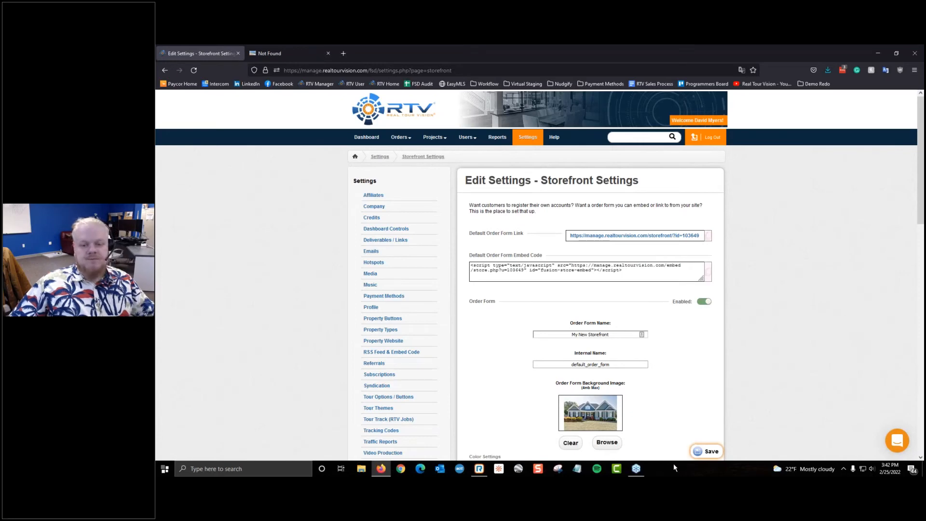
scroll(637, 372, "down", 2)
left_click(282, 54)
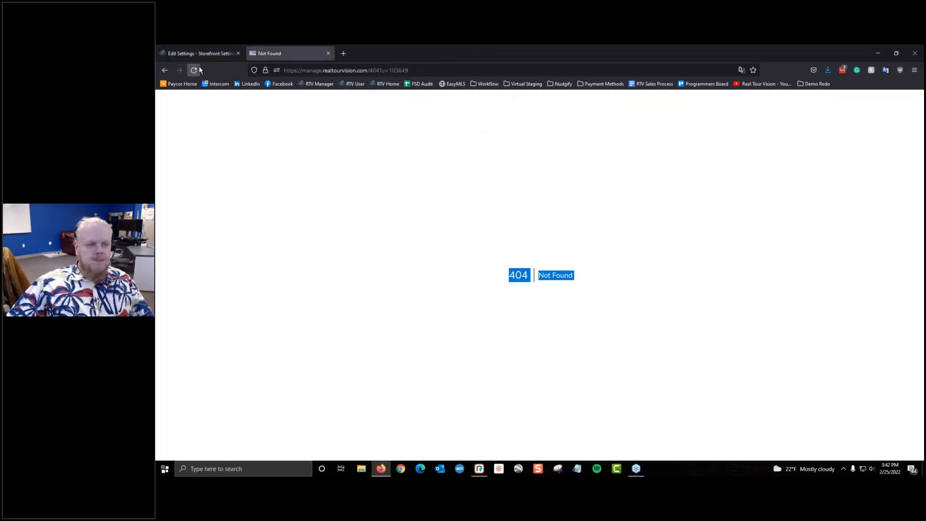
left_click(198, 68)
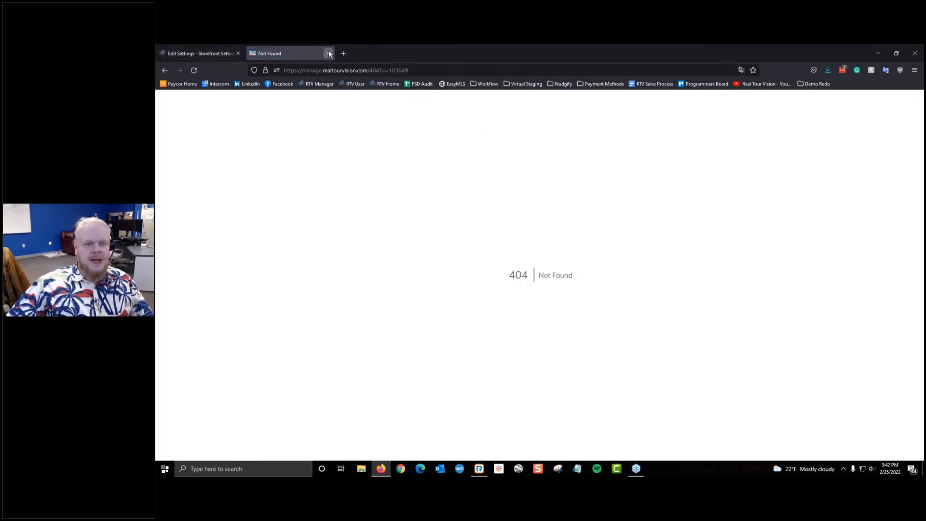
left_click(328, 53)
left_click(623, 155)
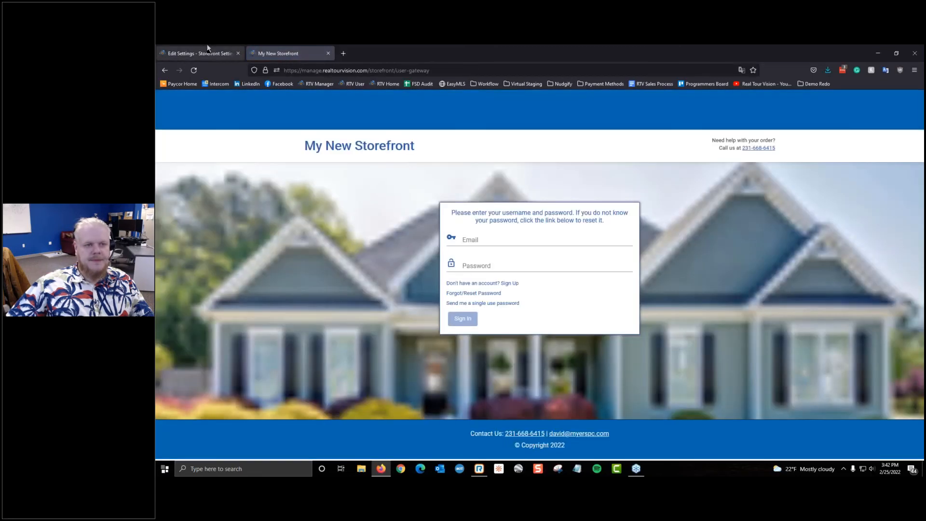
left_click(208, 49)
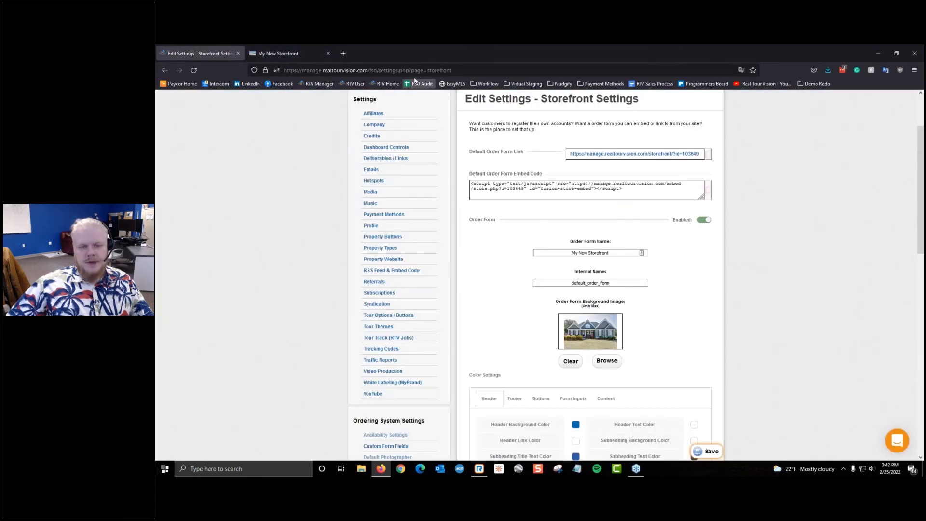
Step: Check the current My New Storefront heading on the storefront preview
scroll(647, 345, "up", 3)
left_click_drag(626, 336, 324, 346)
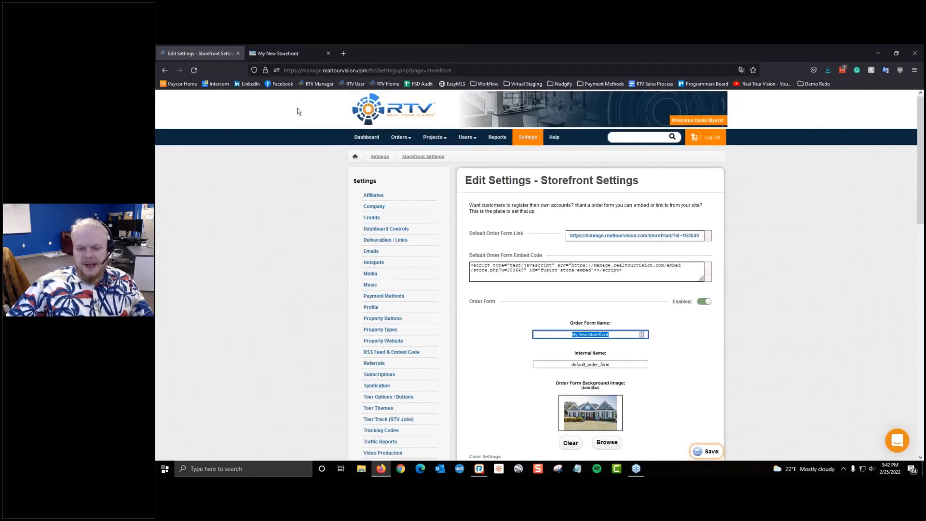
left_click(278, 53)
left_click_drag(305, 148, 471, 139)
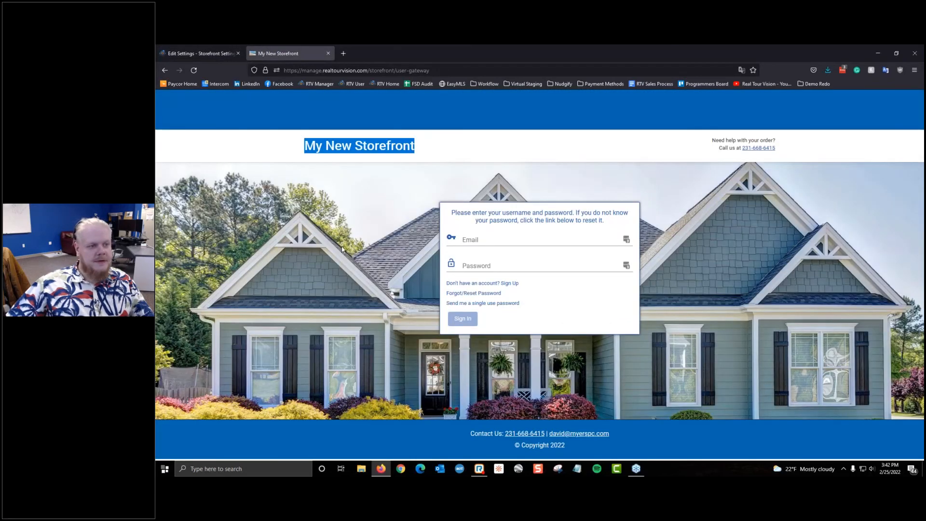
left_click(202, 53)
Step: Rename the order form to 'Business's Storefront' and save
left_click(610, 334)
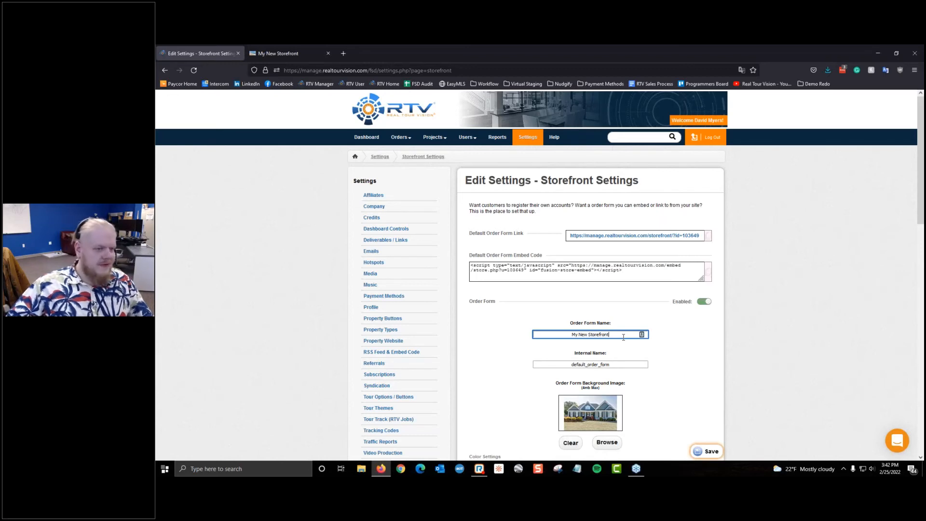
key("ctrl+a")
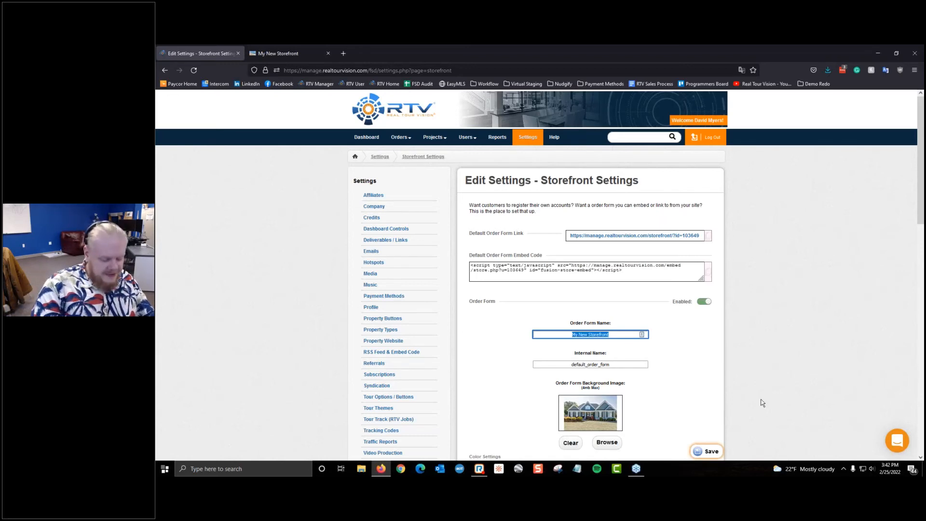
type("Busines")
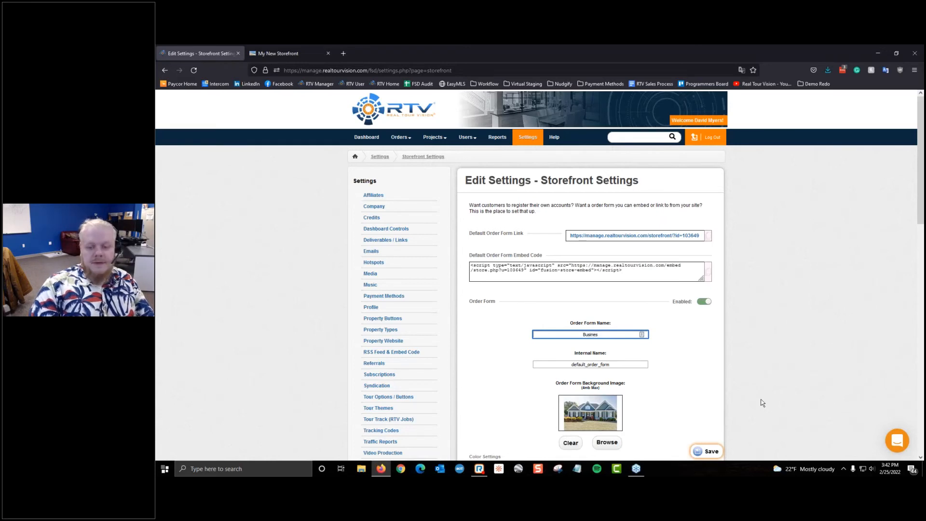
type("s")
type("'s S")
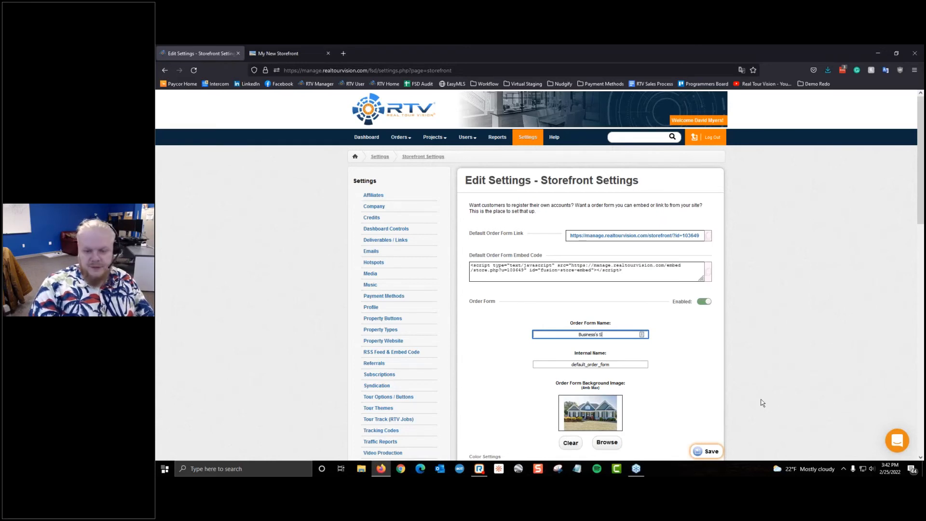
type("torefront")
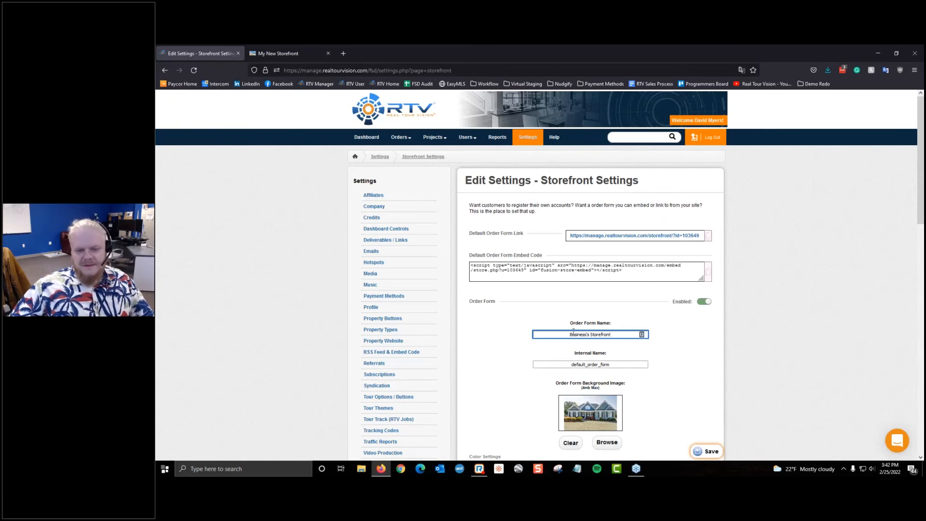
left_click(708, 451)
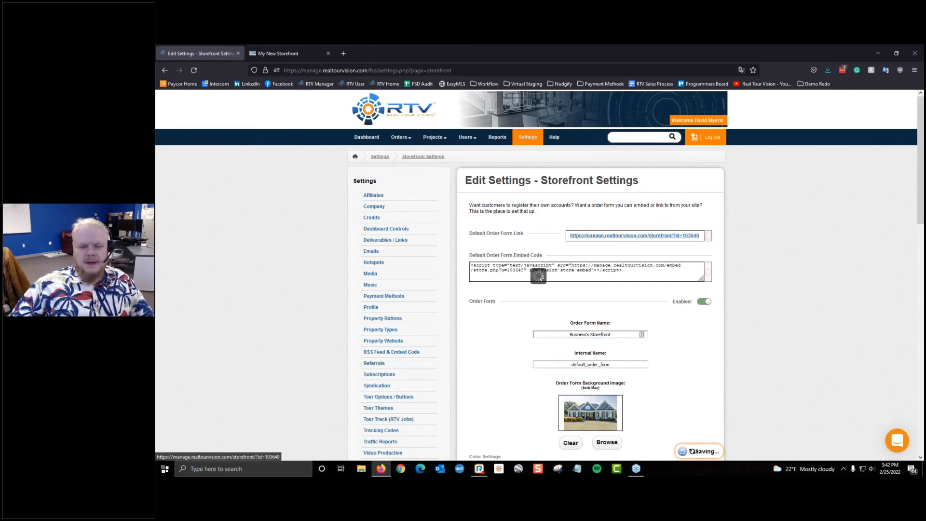
Step: Reload the storefront preview to confirm the Business's Storefront heading
left_click(280, 54)
left_click(194, 71)
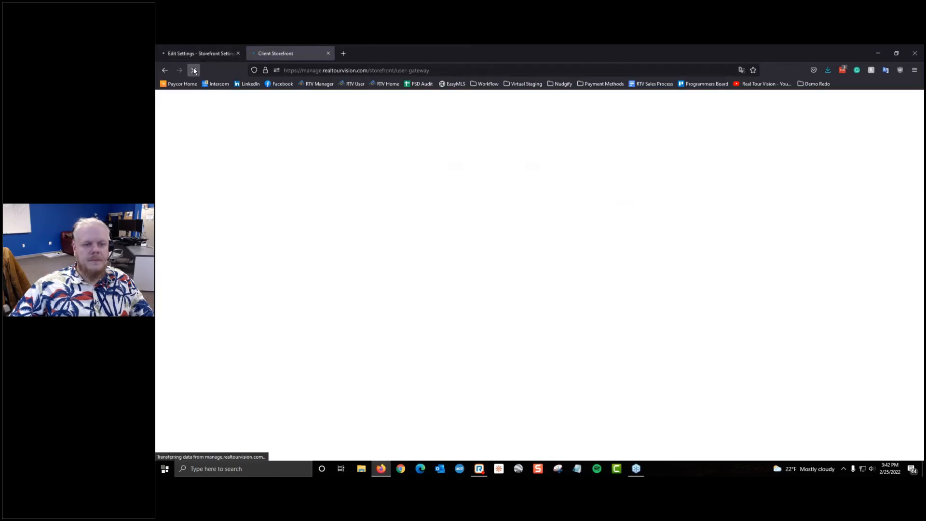
left_click_drag(302, 145, 777, 141)
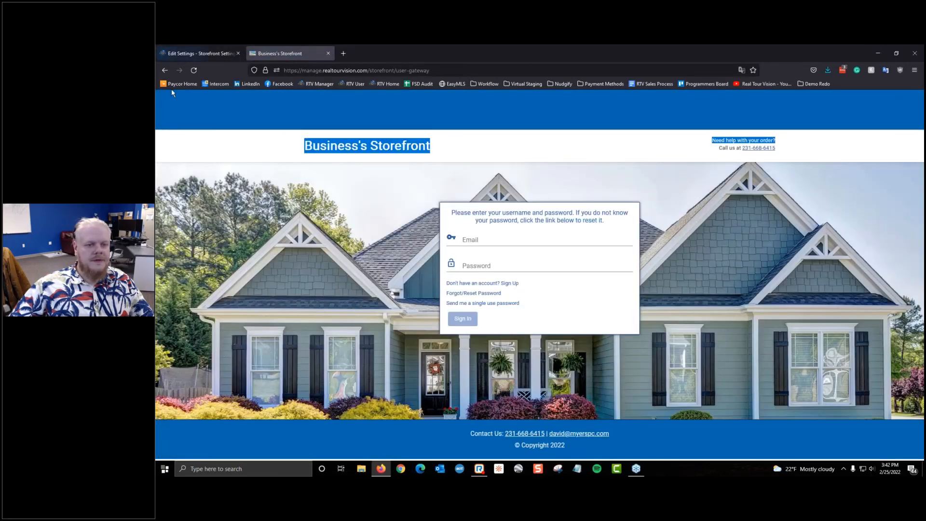
left_click(510, 153)
left_click(198, 53)
scroll(406, 263, "down", 5)
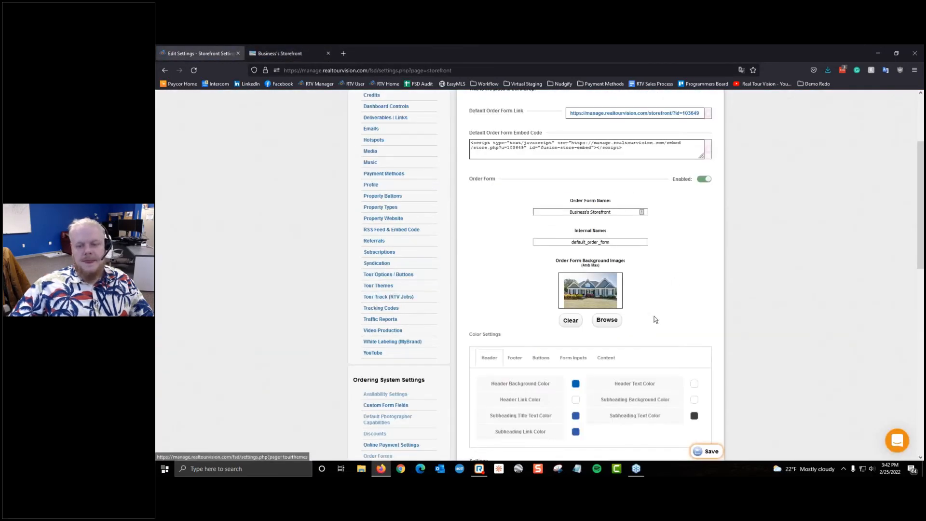
Step: Choose a new order form background image and save the settings
left_click(608, 321)
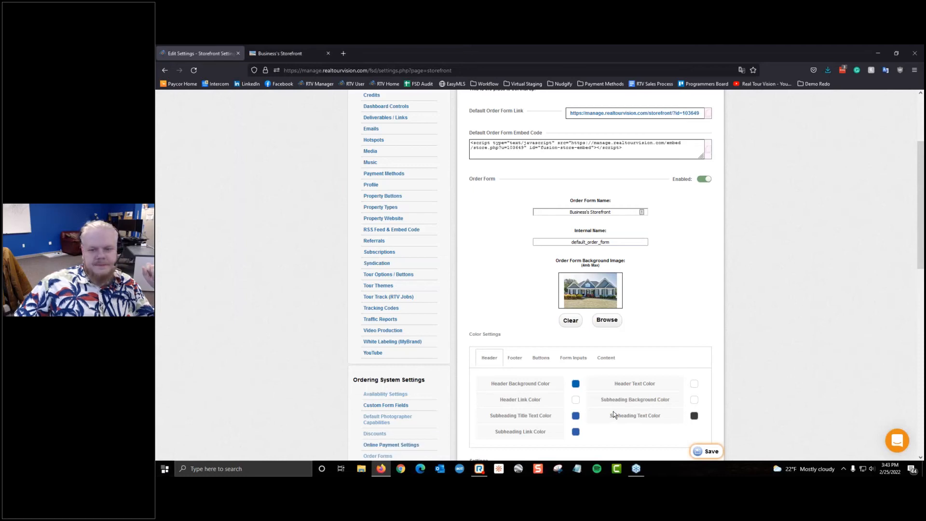
scroll(642, 303, "down", 1)
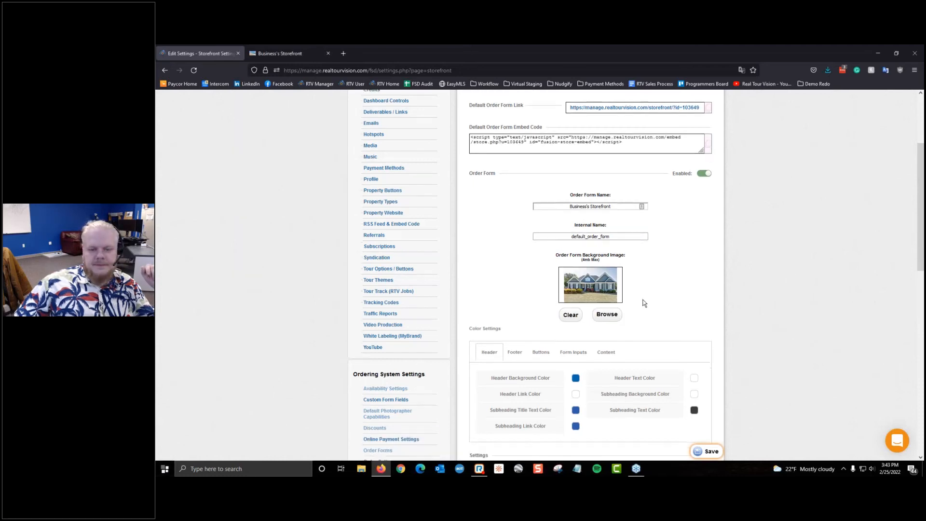
left_click(711, 453)
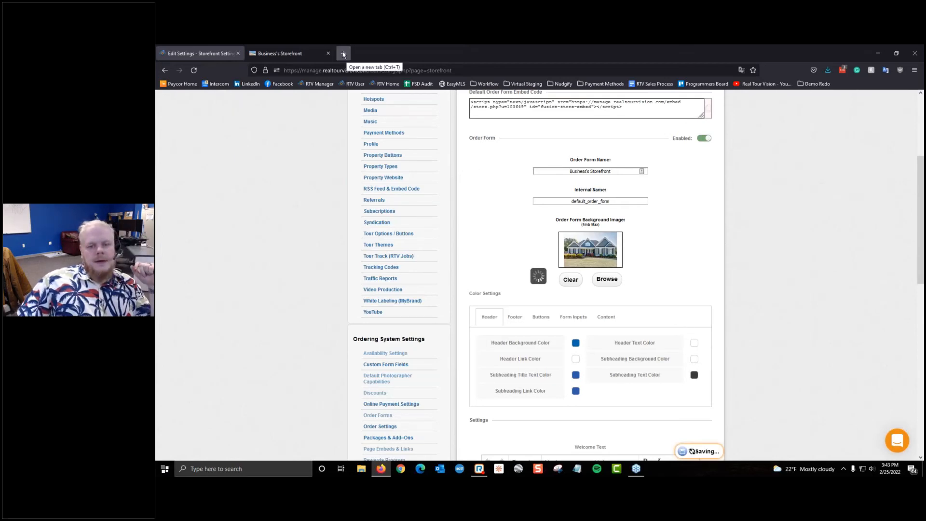
Step: Reload the storefront preview, which still shows a plain white background
left_click(282, 53)
left_click(194, 70)
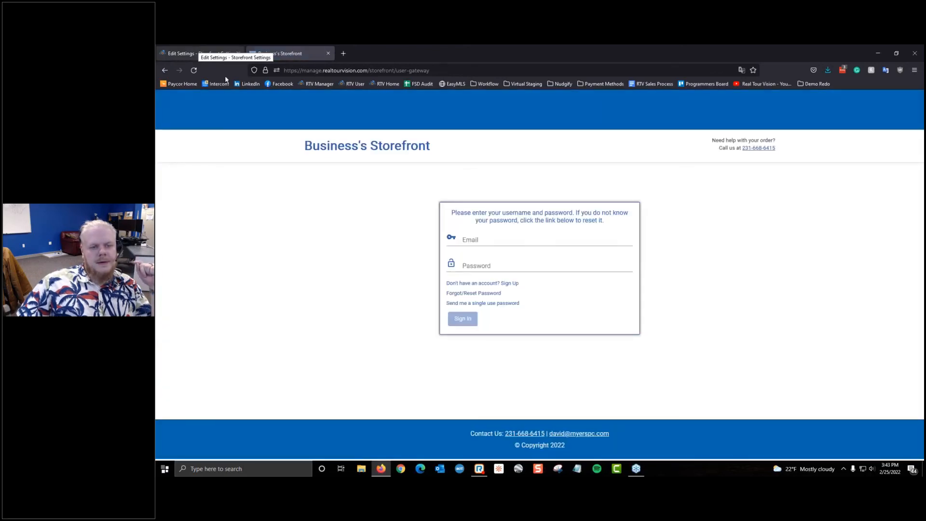
left_click(193, 52)
scroll(612, 235, "down", 1)
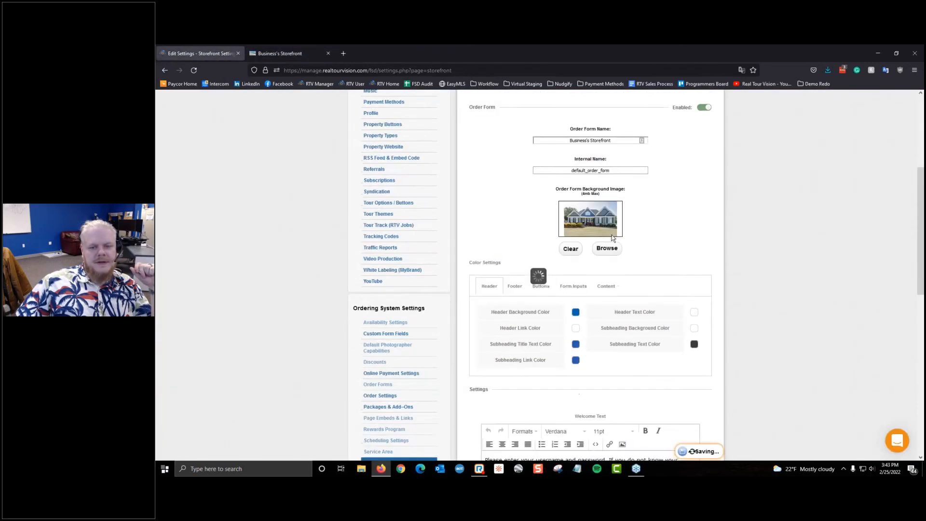
scroll(612, 235, "up", 4)
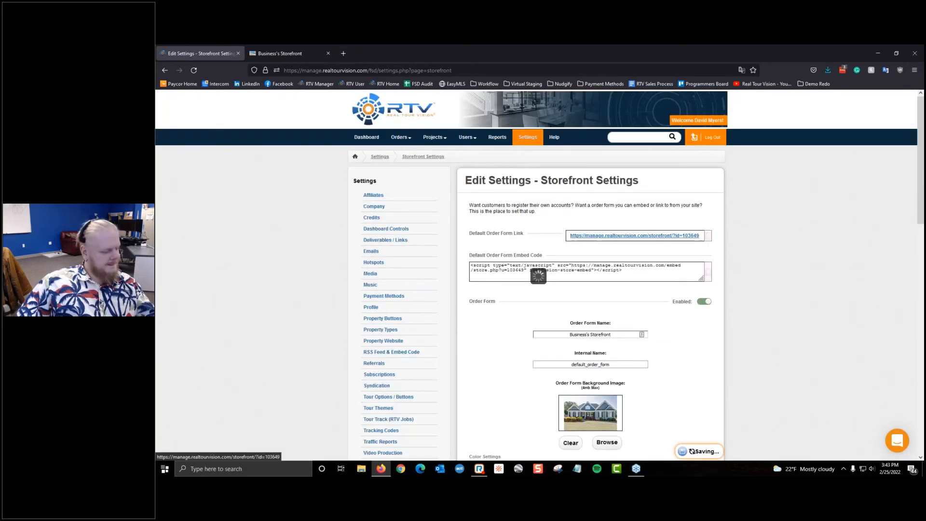
Step: Save the storefront settings again to apply the house background photo
scroll(612, 390, "down", 1)
left_click_drag(583, 347, 601, 350)
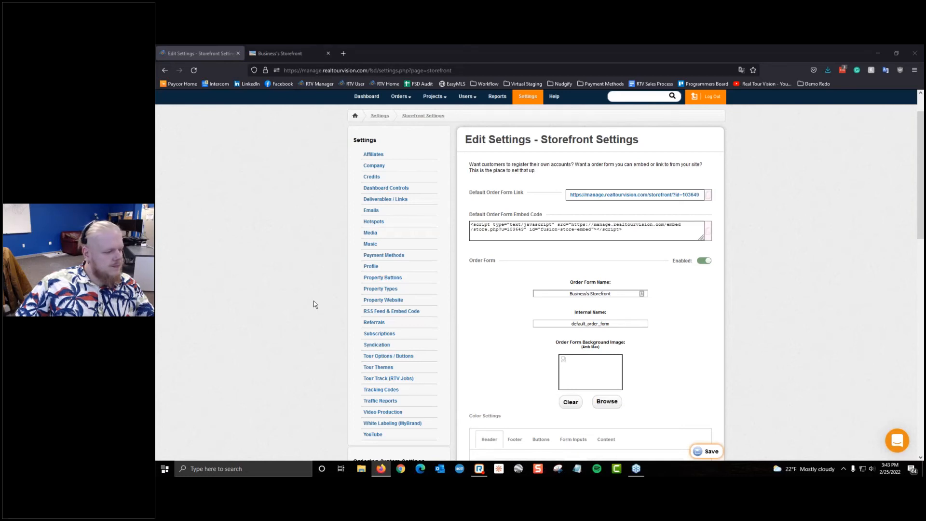
left_click(710, 451)
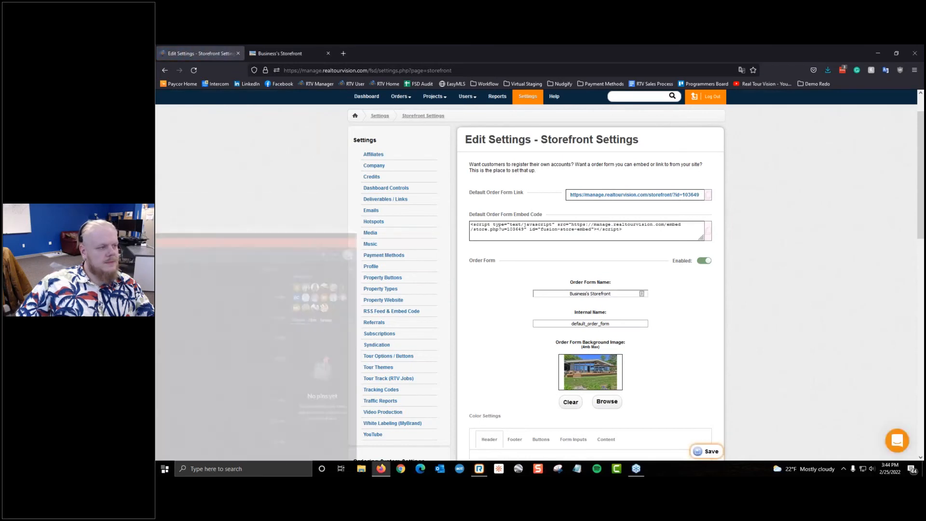
left_click(704, 450)
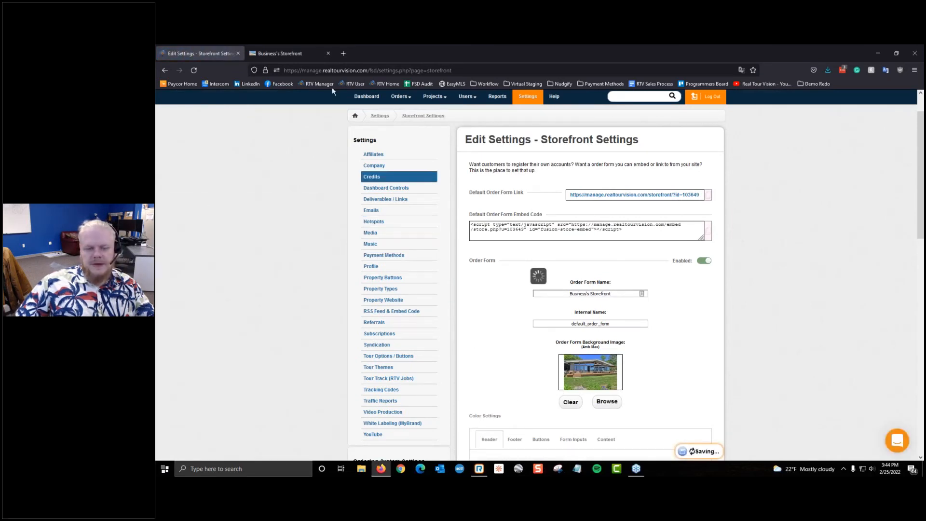
Step: Reload the preview to see the deck-house photo, then scroll to Color Settings
left_click(288, 53)
left_click(194, 70)
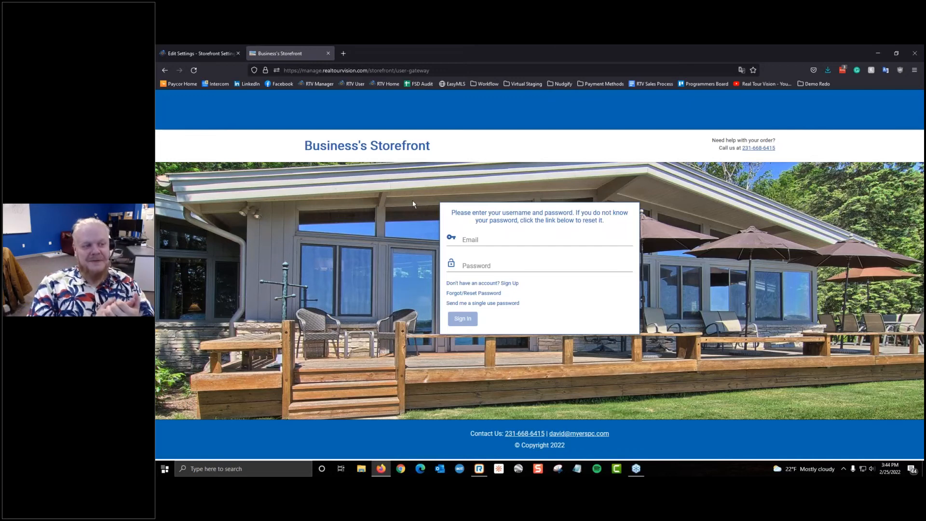
left_click(209, 50)
scroll(549, 363, "down", 1)
scroll(595, 283, "down", 3)
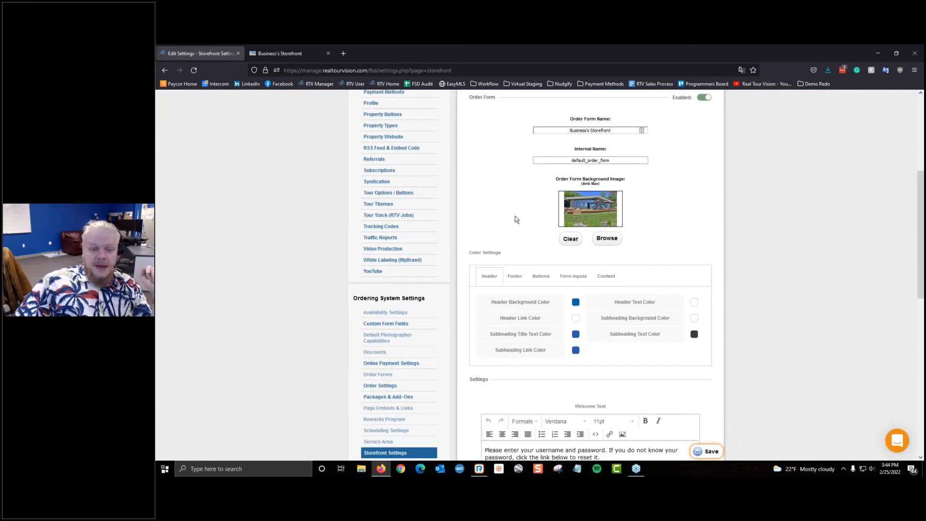
Step: Point out the header, link and subheading colour fields in Color Settings
scroll(515, 216, "down", 1)
left_click_drag(506, 262, 541, 278)
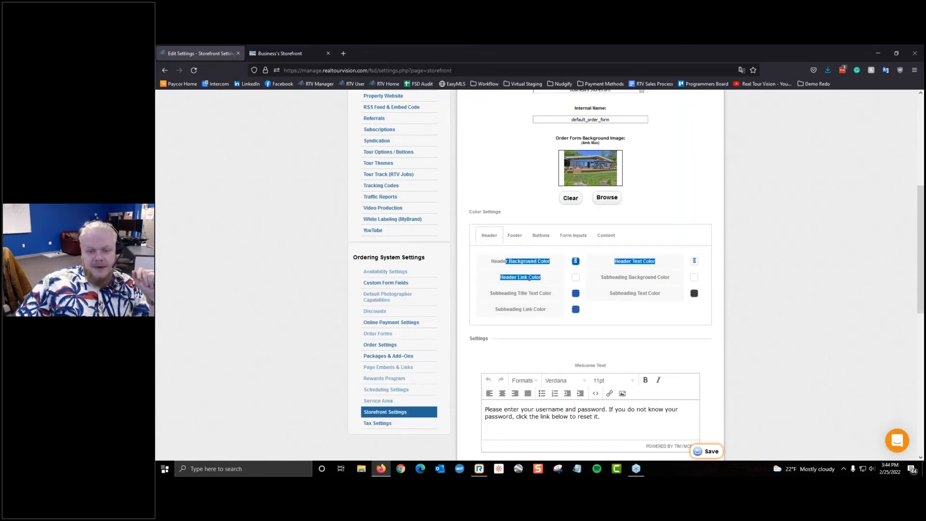
left_click(534, 278)
left_click_drag(488, 297, 552, 294)
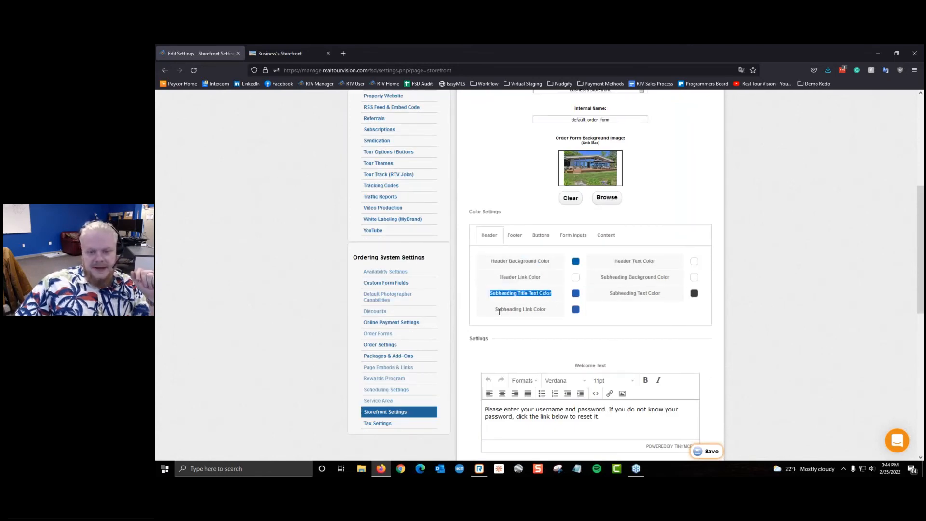
left_click_drag(492, 311, 547, 311)
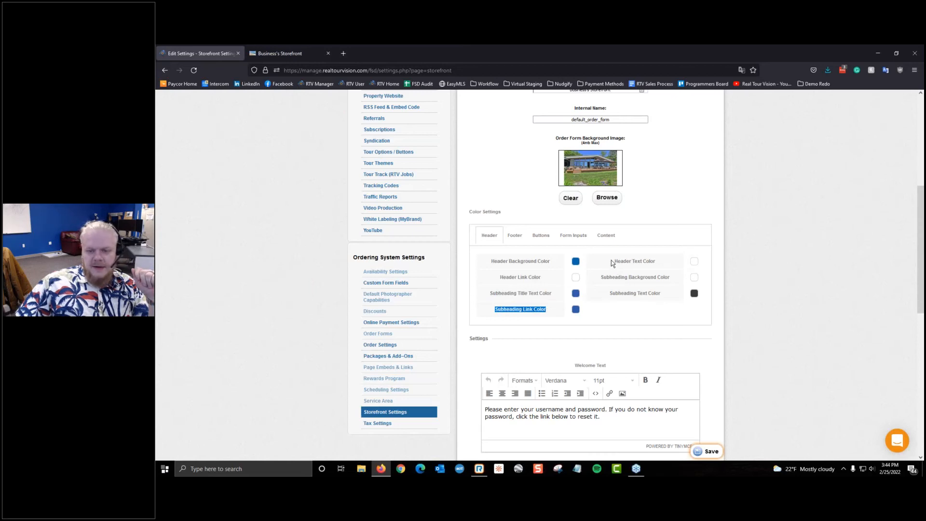
left_click_drag(614, 261, 635, 261)
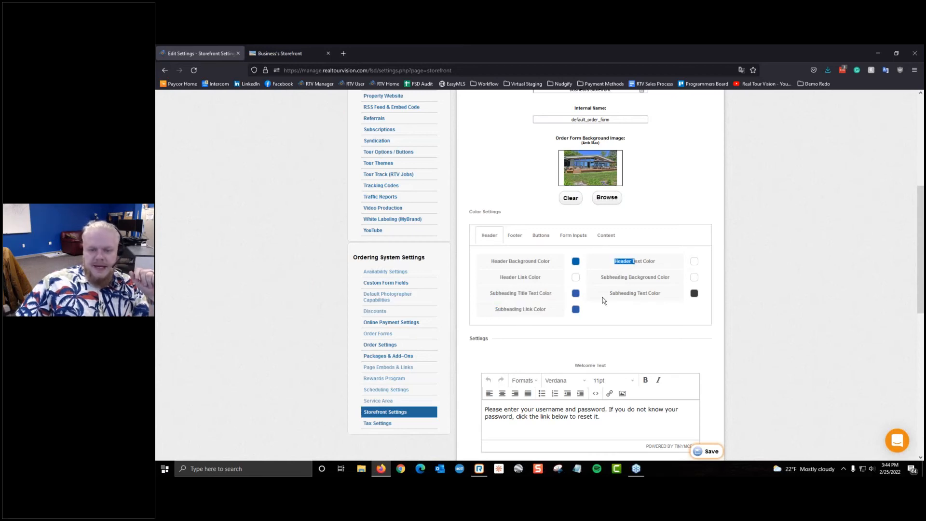
left_click_drag(603, 297, 654, 301)
left_click_drag(610, 277, 662, 309)
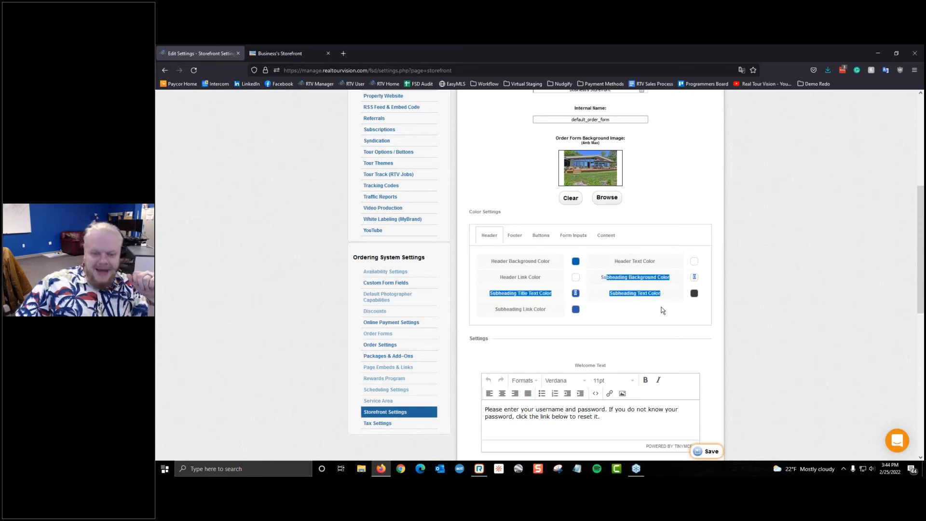
left_click(645, 310)
Step: Set the Header Background Color to green #1c730f and save
left_click(577, 261)
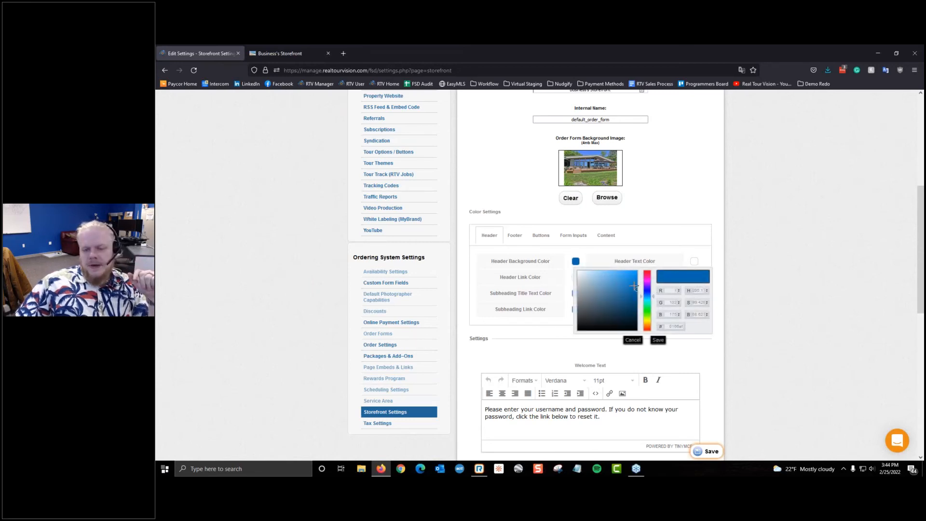
left_click_drag(649, 295, 654, 312)
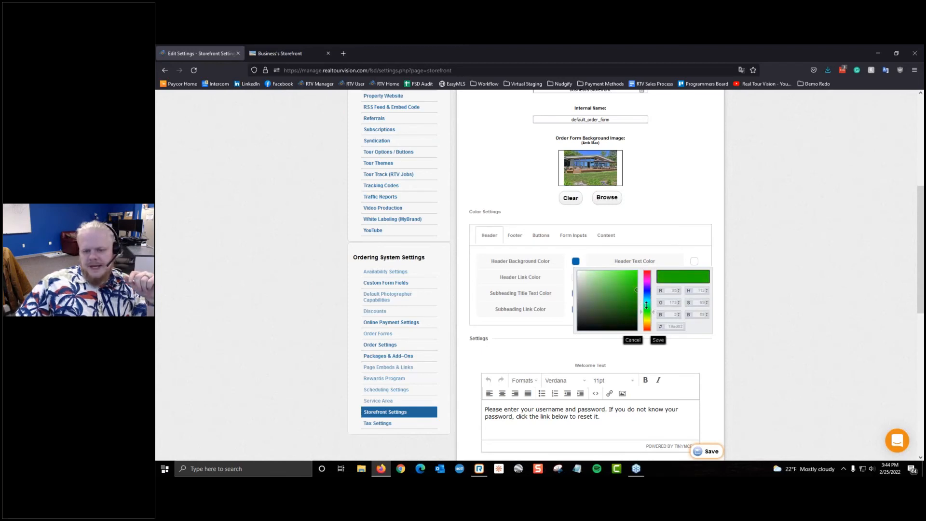
left_click(626, 307)
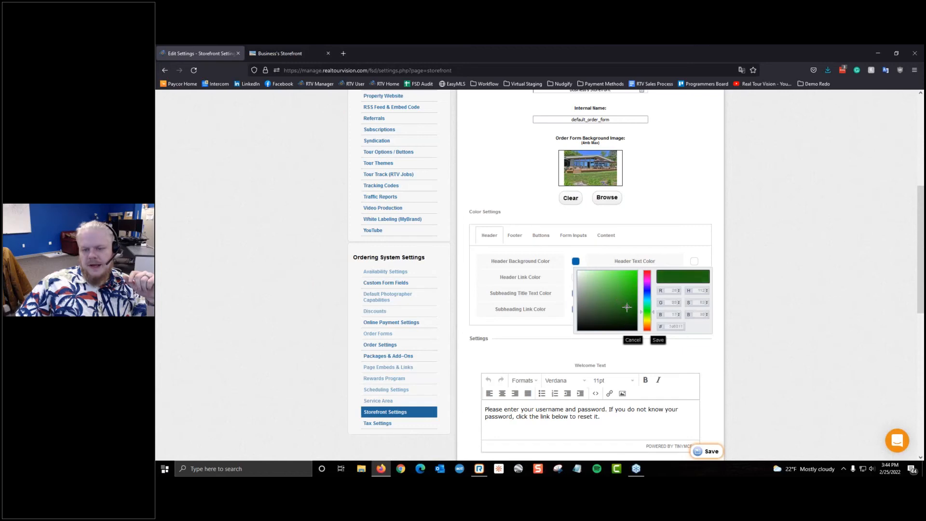
left_click(627, 303)
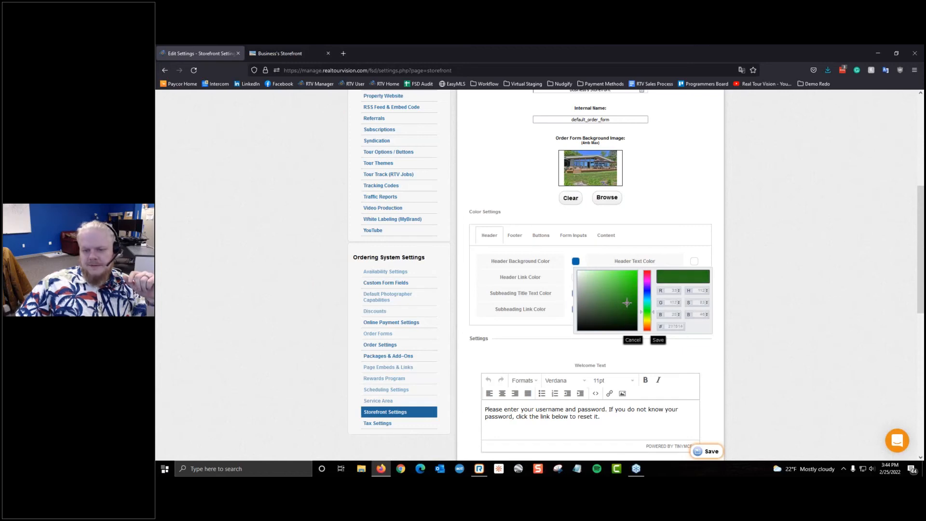
left_click_drag(627, 303, 629, 303)
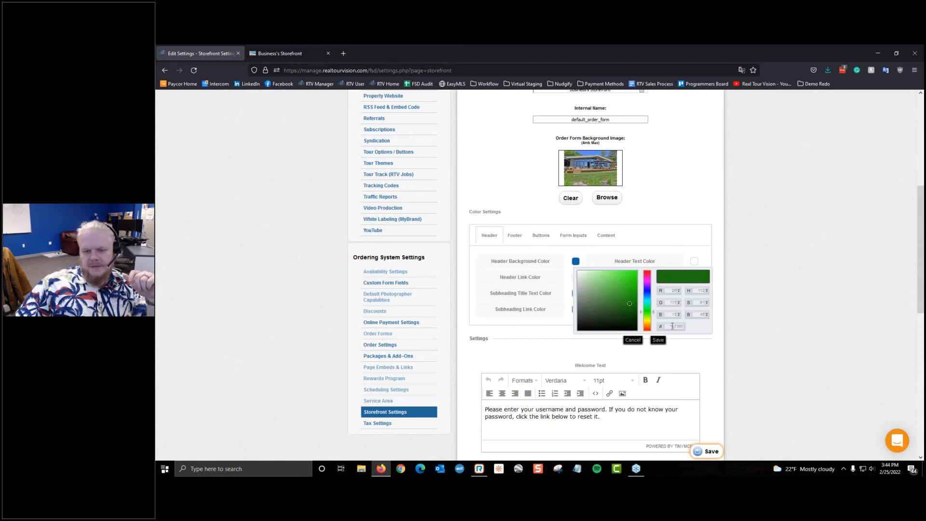
double_click(675, 326)
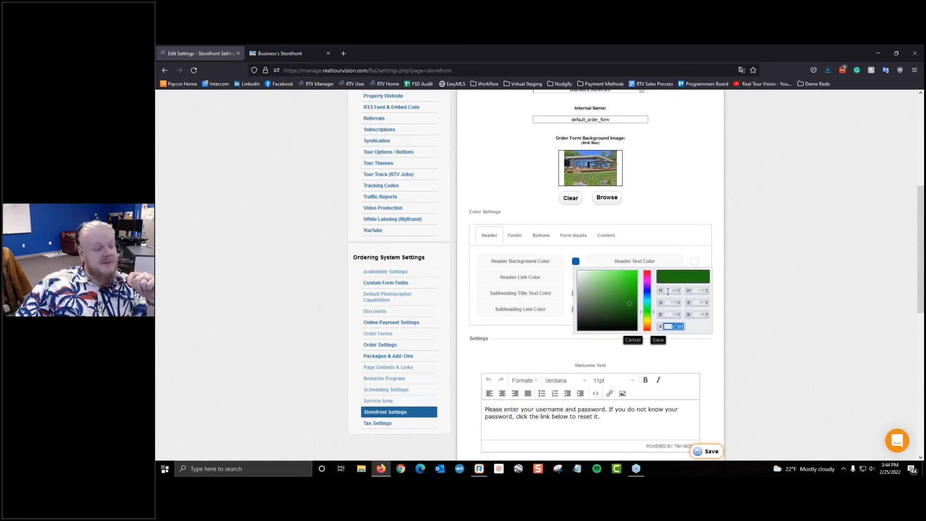
left_click(657, 339)
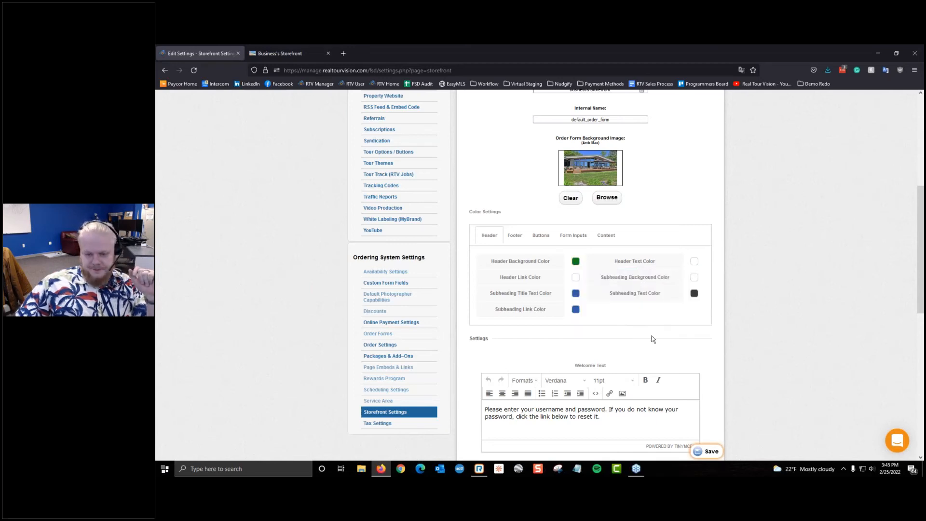
left_click(709, 451)
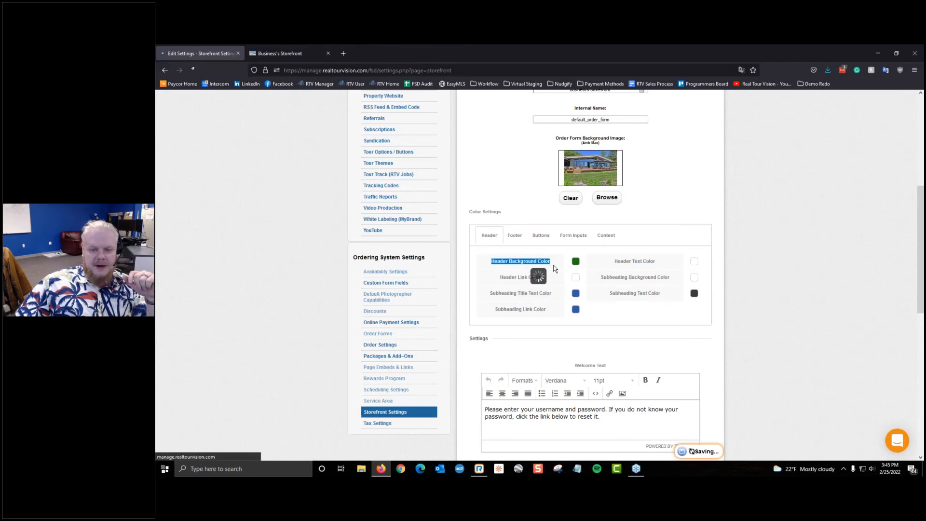
Step: Reload the storefront preview to confirm the green header band
left_click(280, 53)
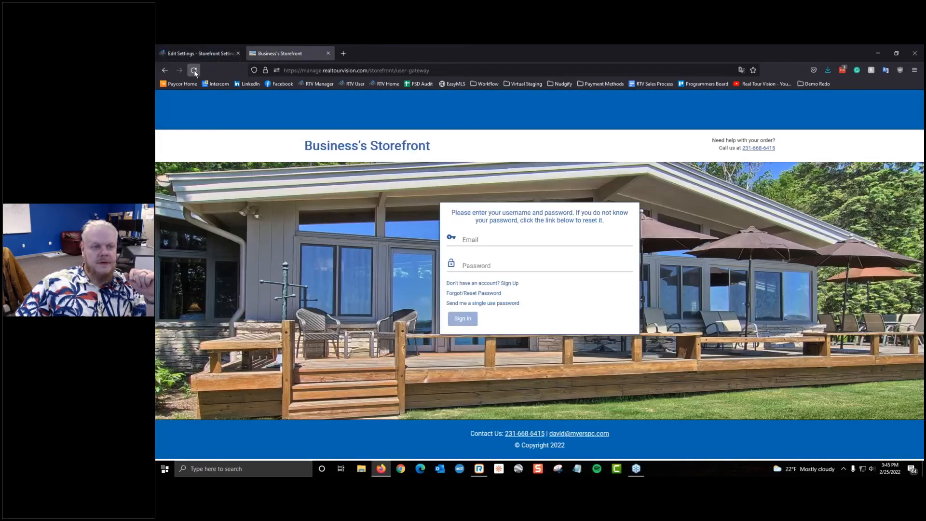
left_click(194, 70)
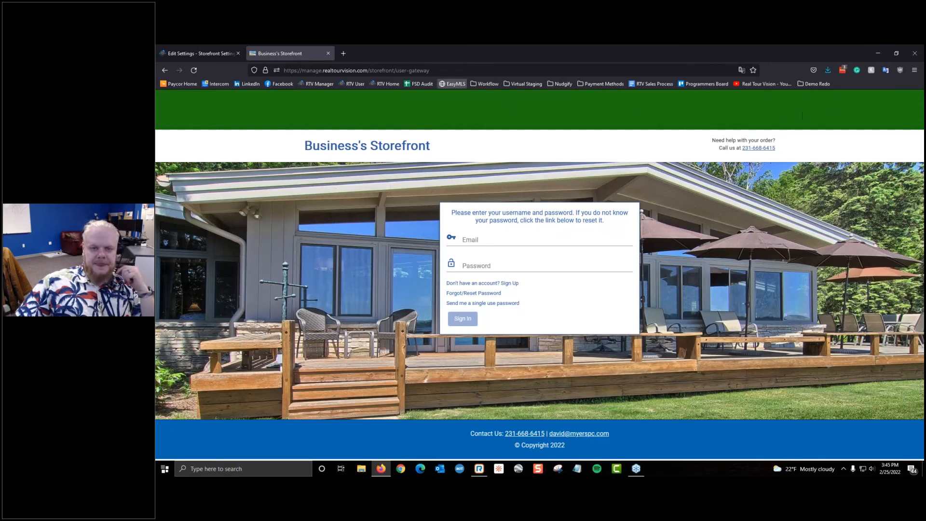
left_click(174, 53)
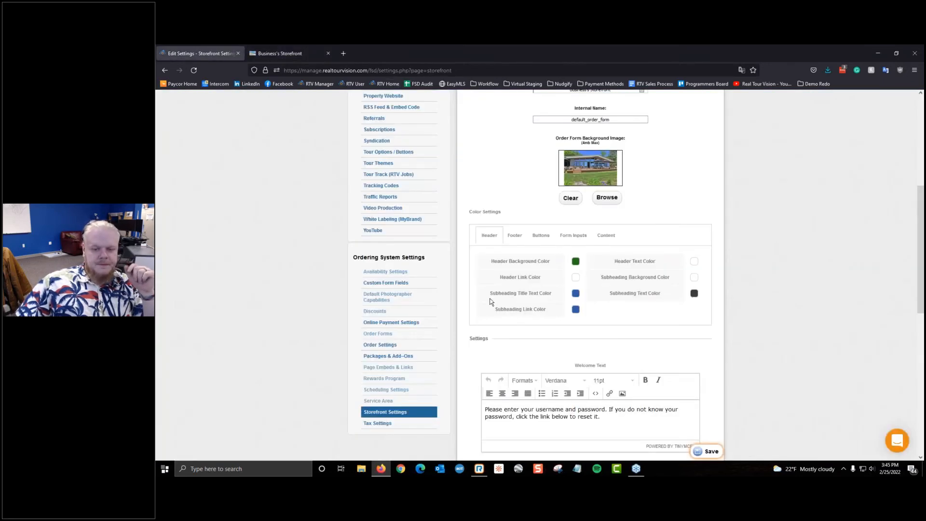
left_click(277, 53)
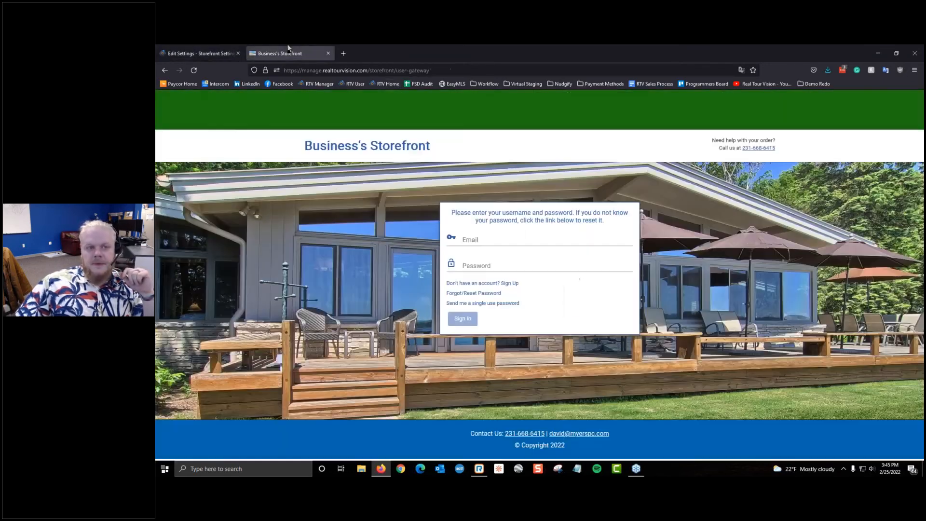
left_click(174, 54)
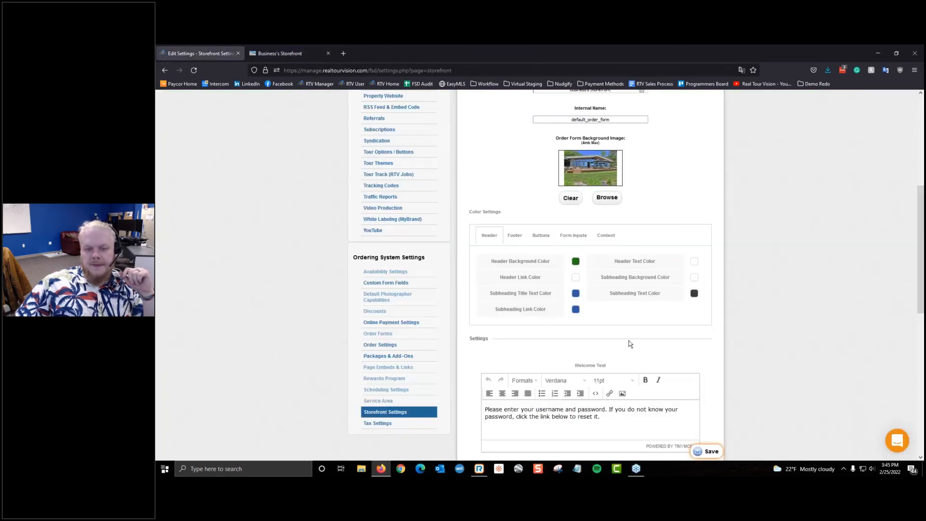
scroll(631, 345, "down", 5)
scroll(629, 364, "down", 6)
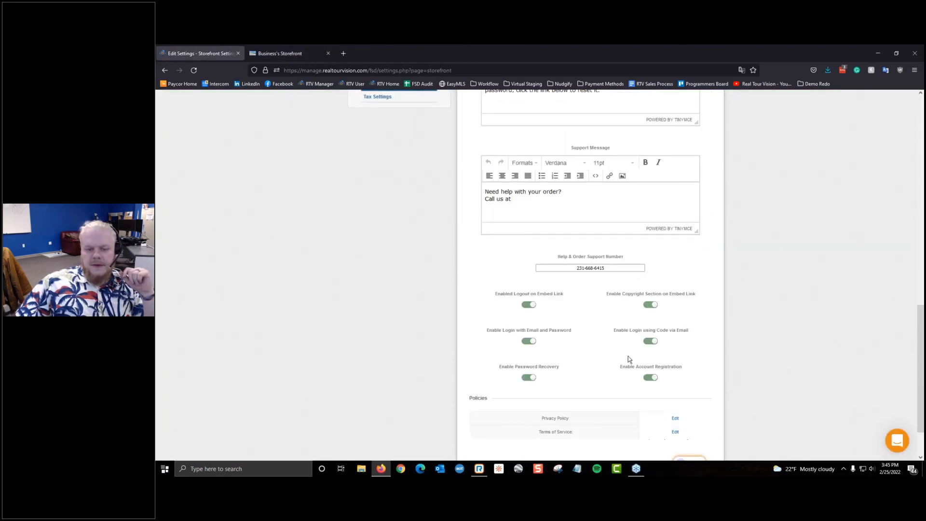
scroll(610, 383, "up", 9)
scroll(609, 382, "up", 3)
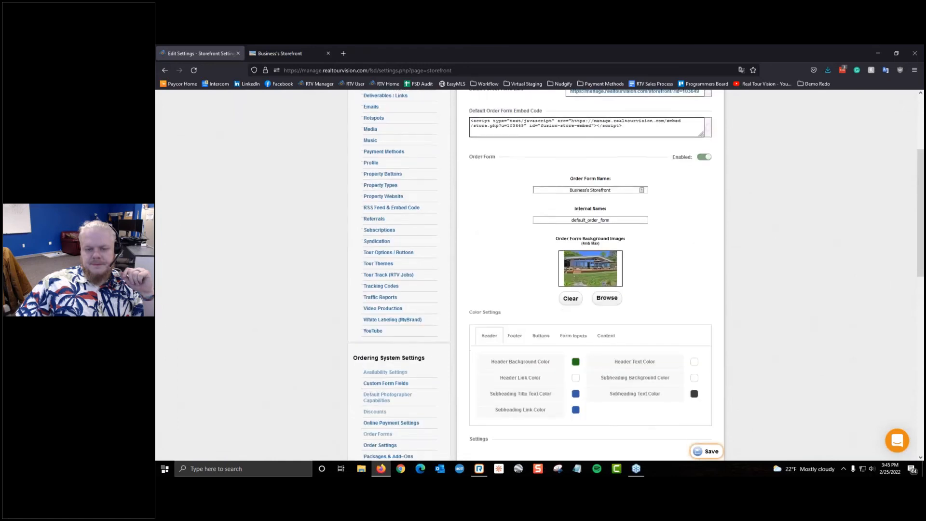
scroll(593, 357, "down", 2)
Step: Copy the header background's green hex value 1c730f
left_click(577, 285)
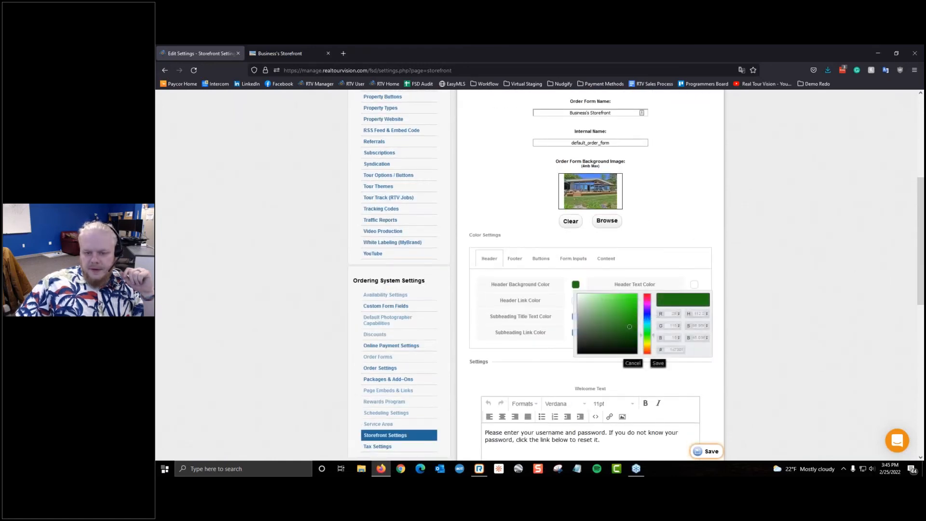
double_click(676, 350)
right_click(675, 348)
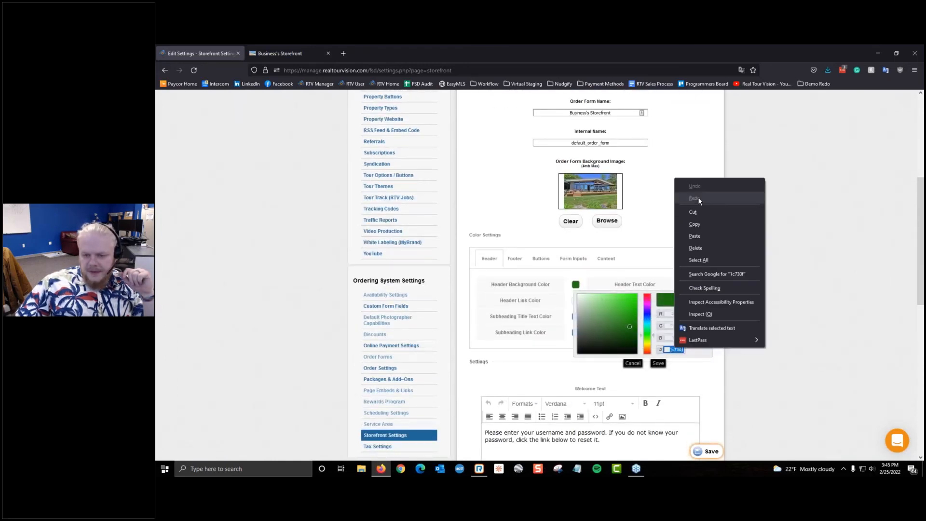
left_click(702, 223)
left_click(688, 378)
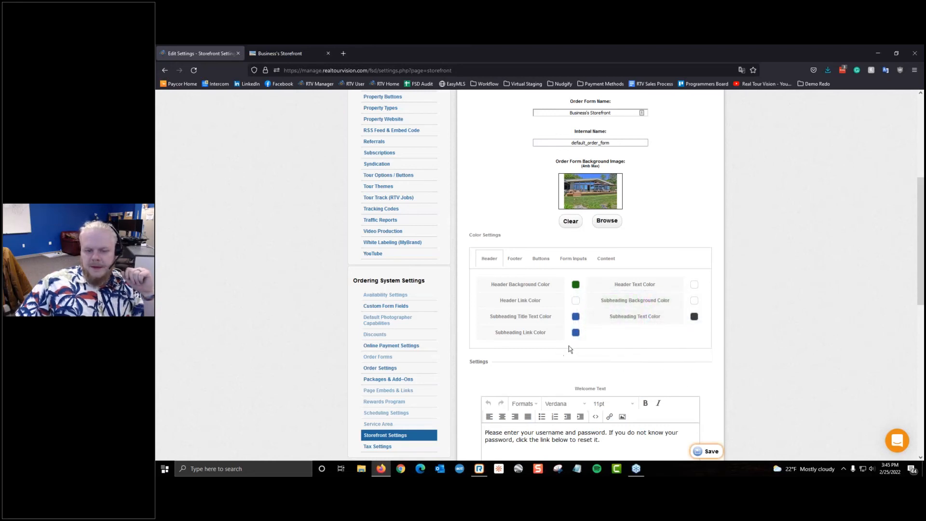
left_click(693, 315)
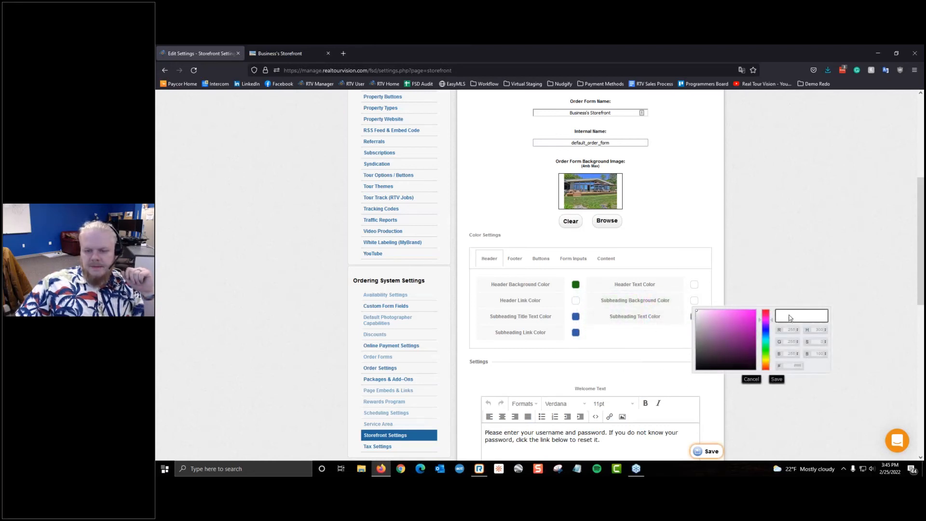
left_click(630, 347)
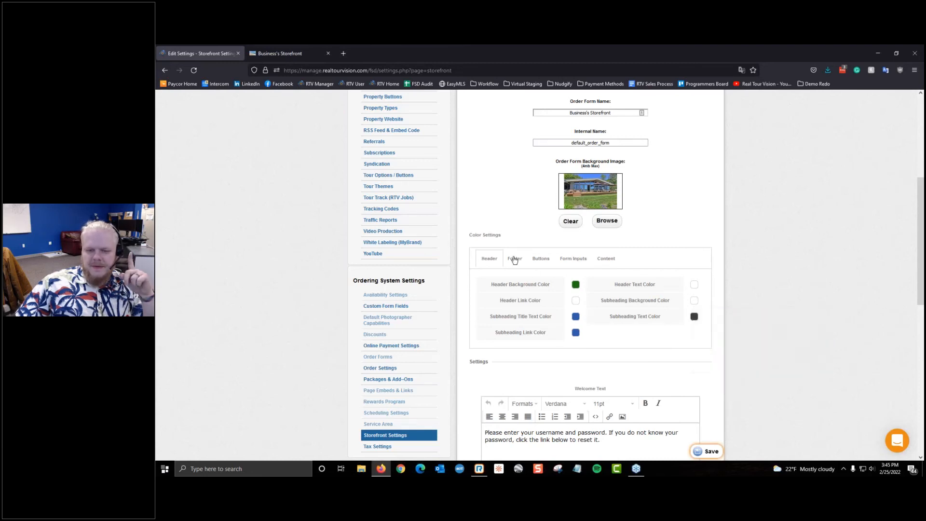
Step: Replace the footer background's 0166af with green 1c730f and save
left_click(514, 259)
left_click(592, 286)
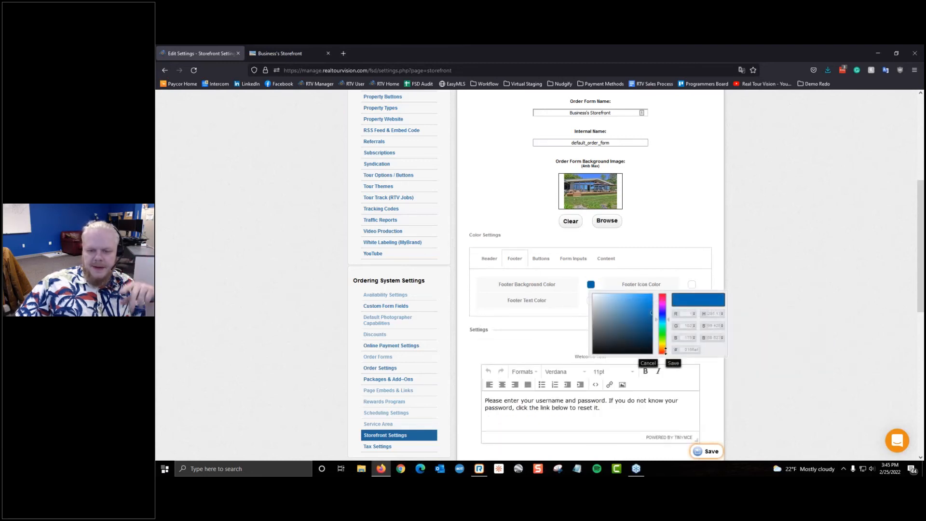
double_click(685, 349)
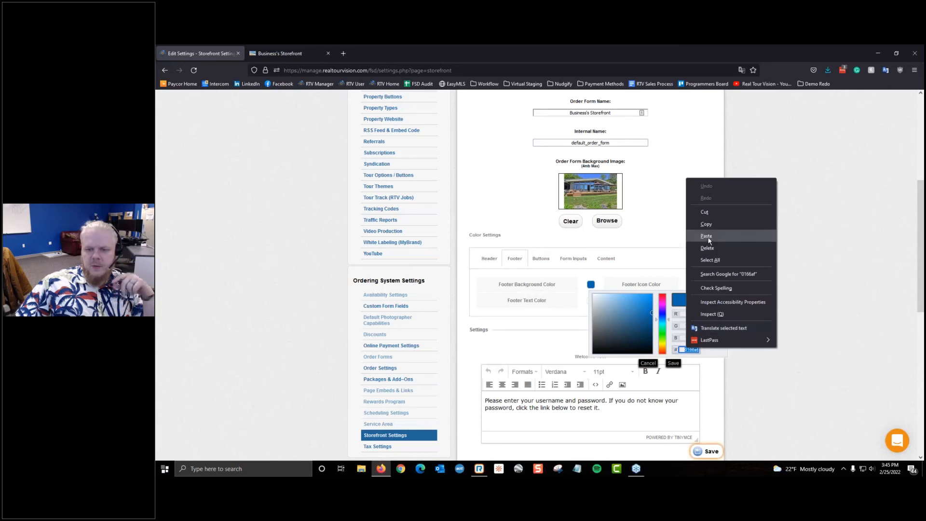
left_click(707, 236)
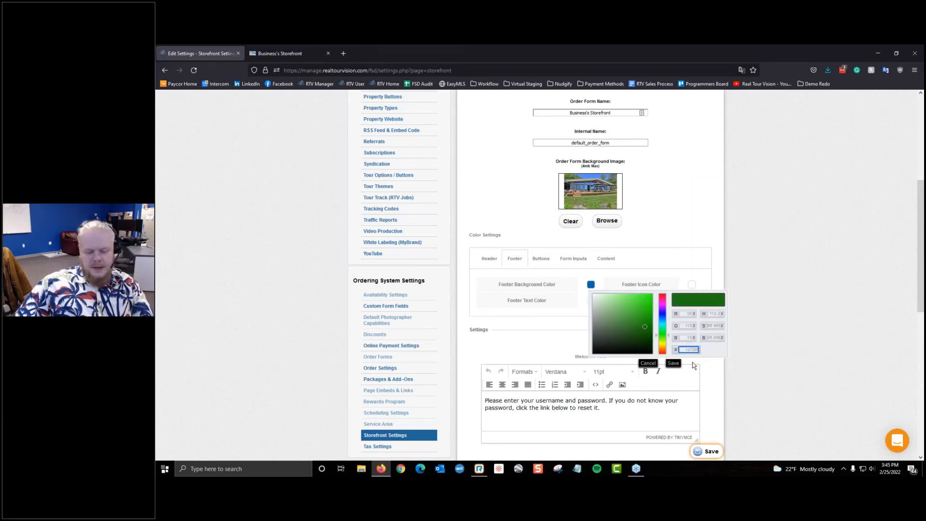
left_click(568, 330)
left_click(591, 285)
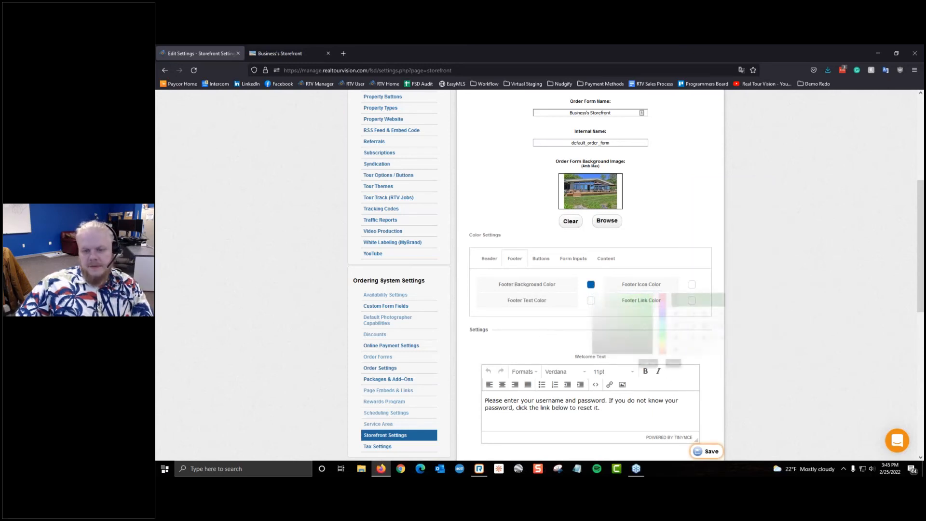
double_click(691, 349)
right_click(691, 350)
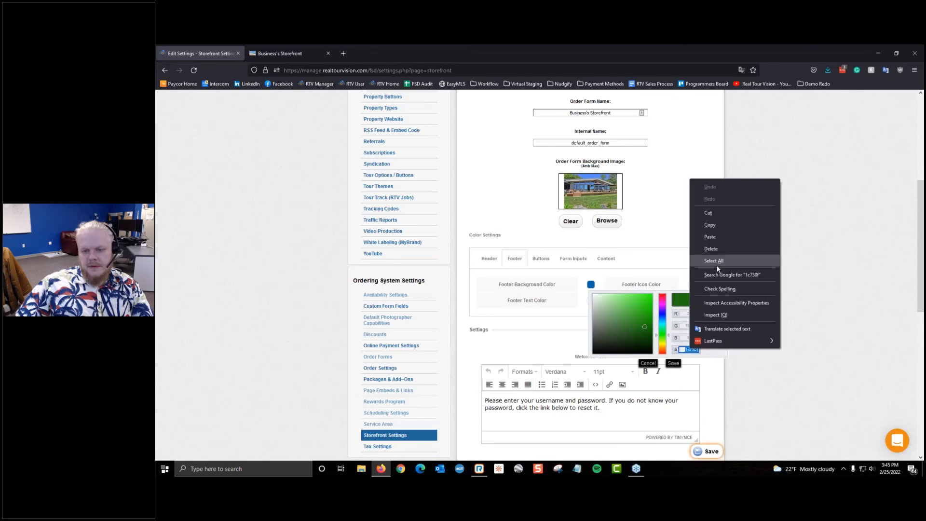
left_click(711, 226)
left_click(674, 365)
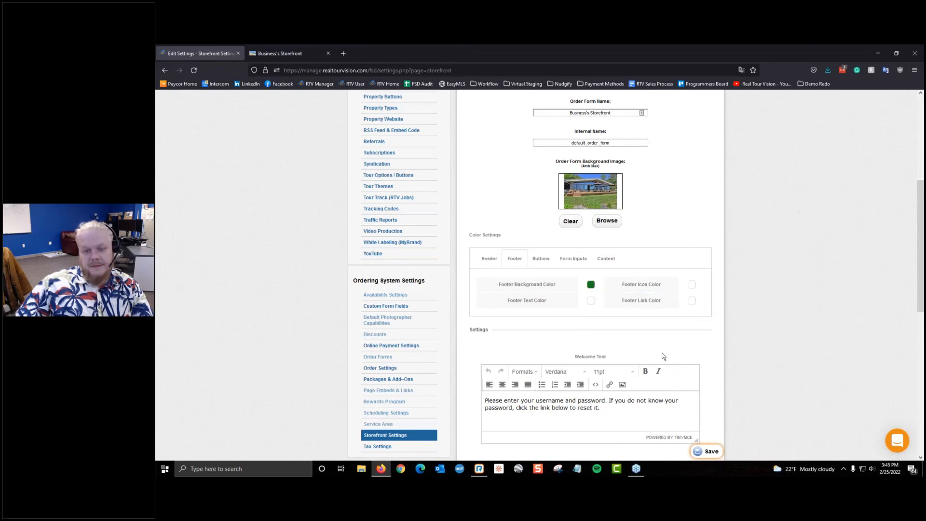
left_click(706, 452)
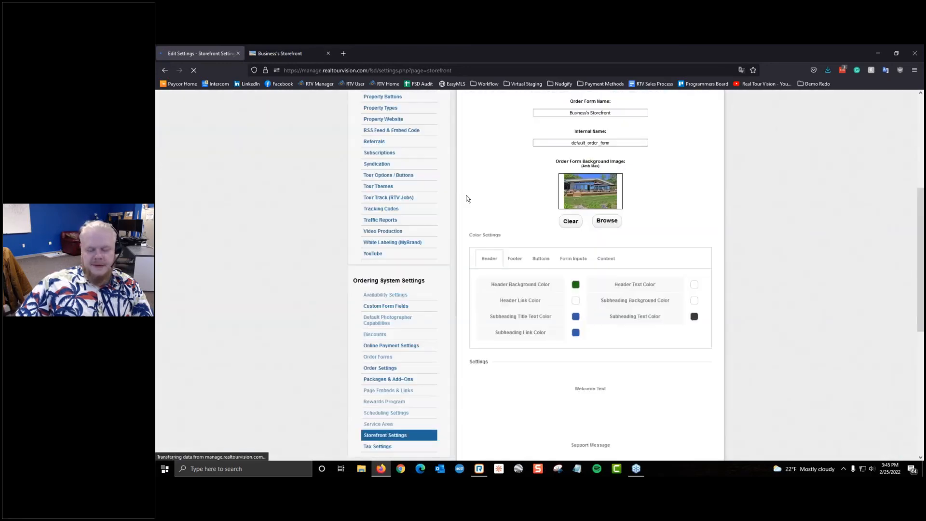
Step: Reload the storefront preview to check the green footer
left_click(284, 53)
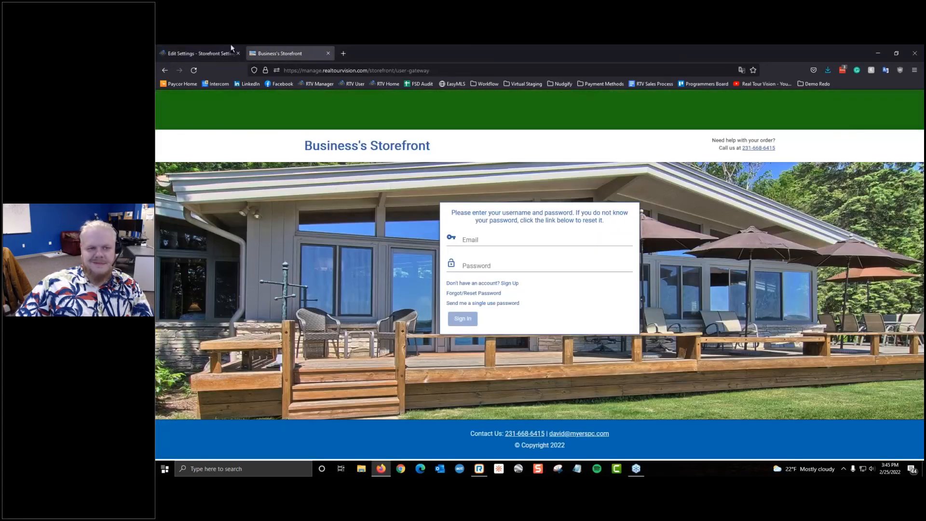
left_click(196, 69)
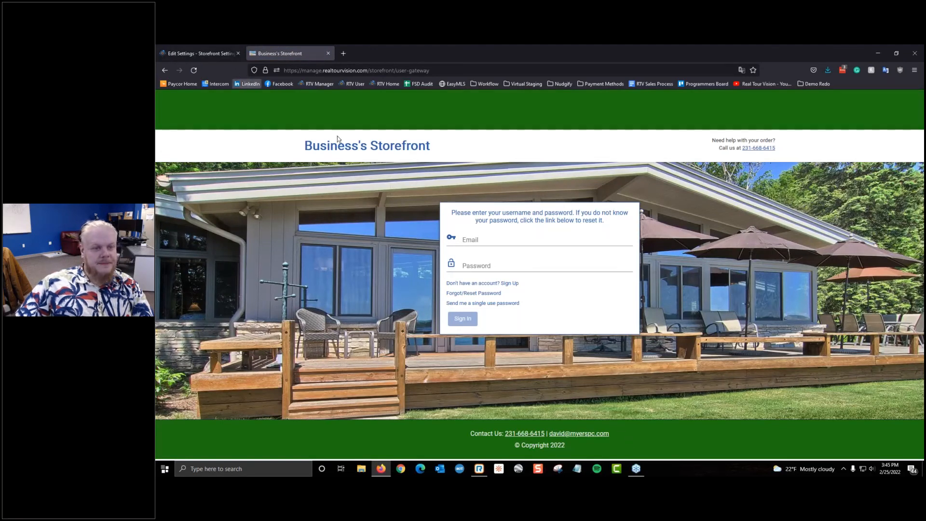
left_click_drag(306, 147, 435, 152)
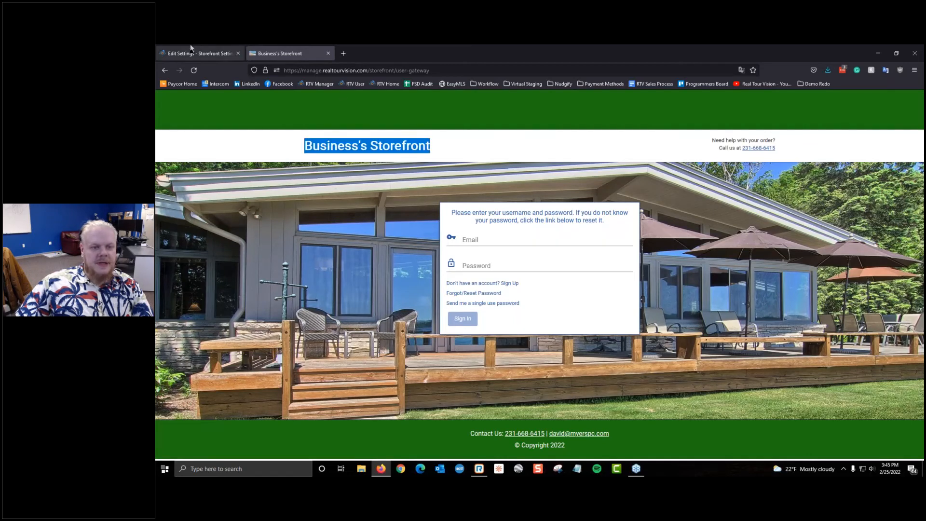
left_click(224, 126)
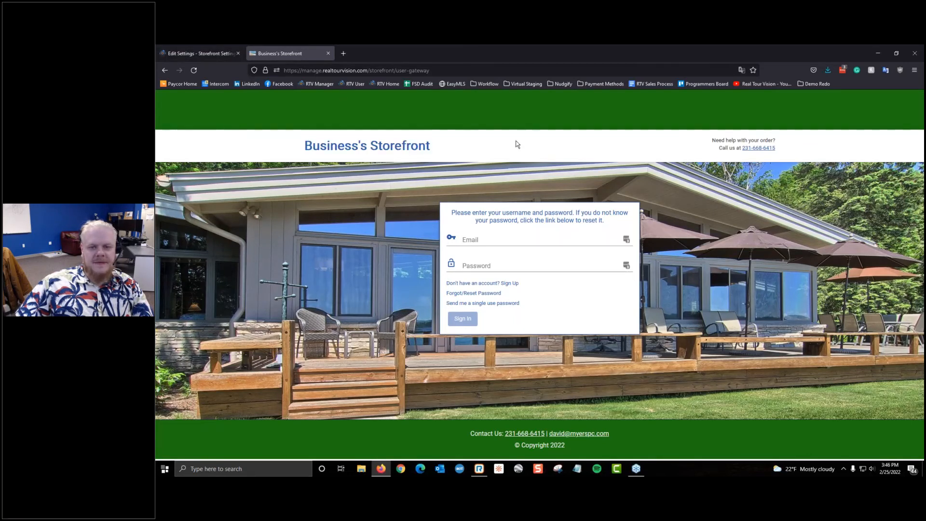
left_click_drag(466, 152, 291, 112)
key("ctrl+Page_Up")
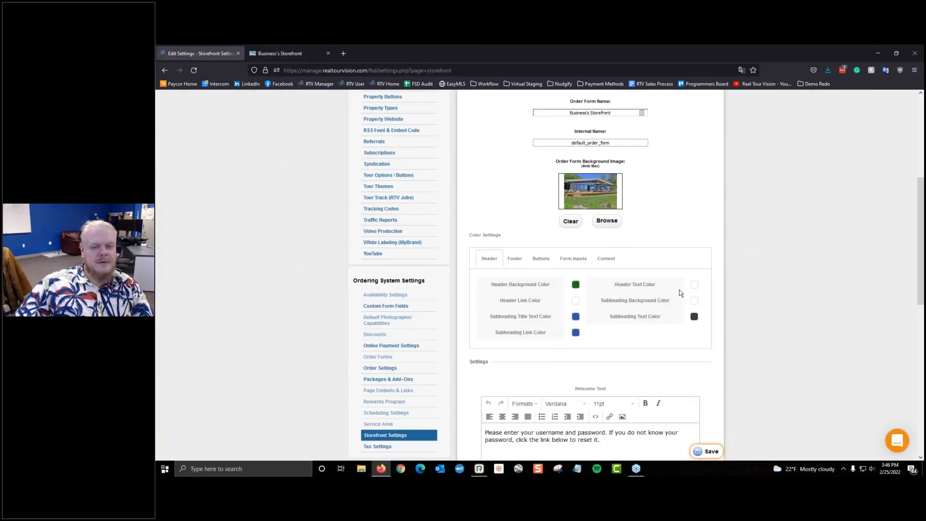
Step: Paste the green hex 1c730f into the Header Text Color
left_click(517, 259)
left_click(493, 259)
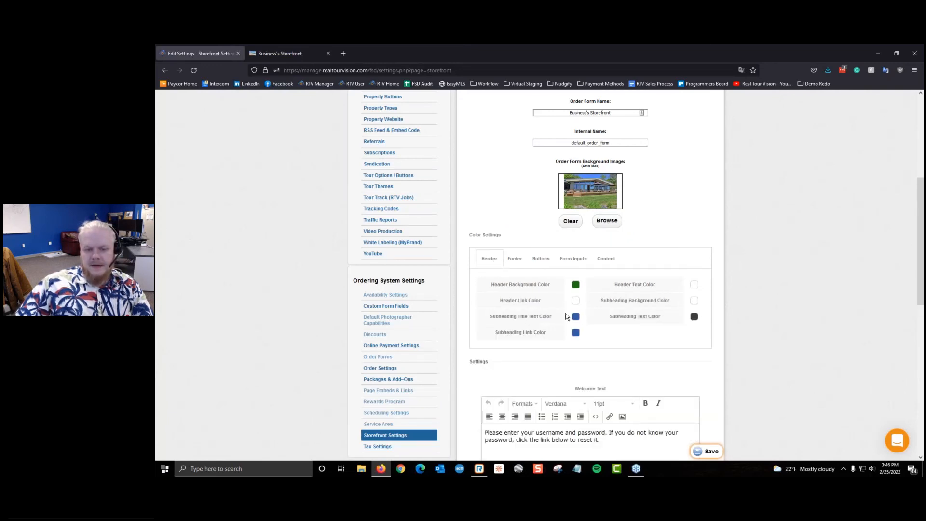
left_click(694, 284)
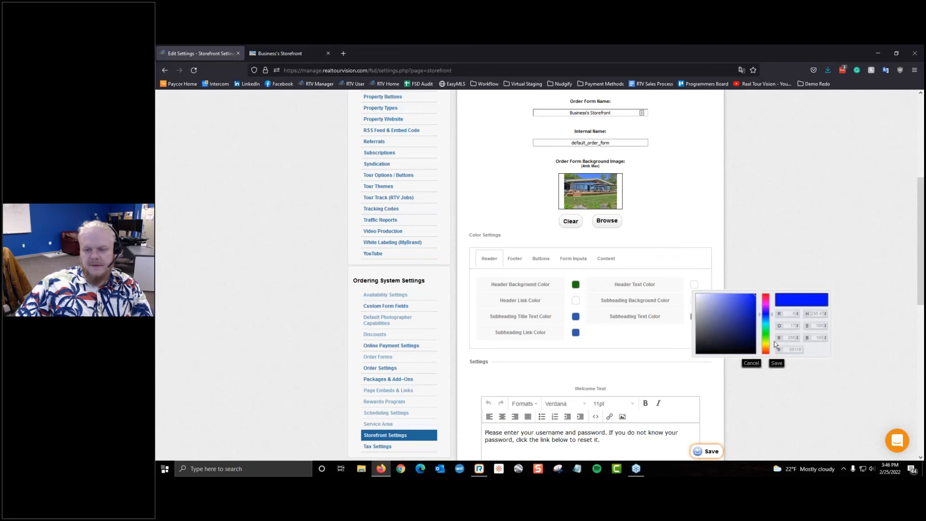
double_click(794, 349)
right_click(786, 350)
left_click(805, 237)
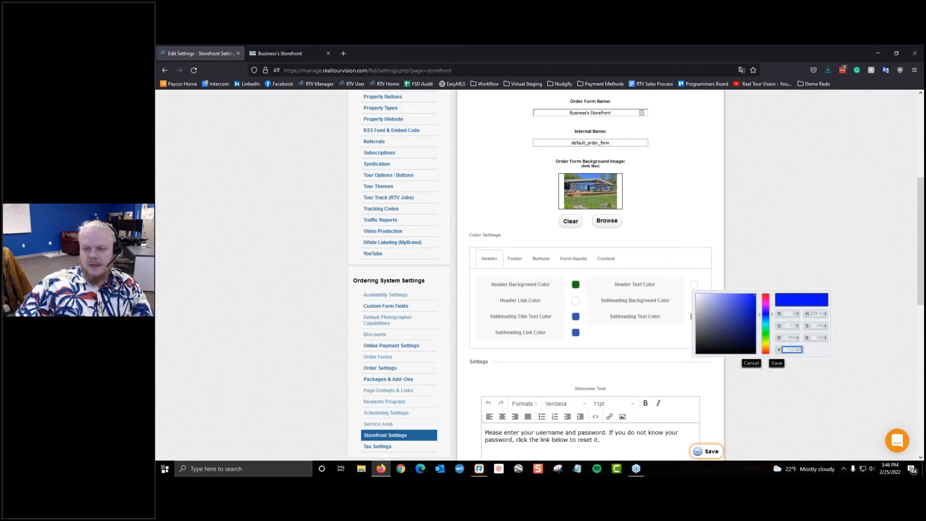
left_click(777, 363)
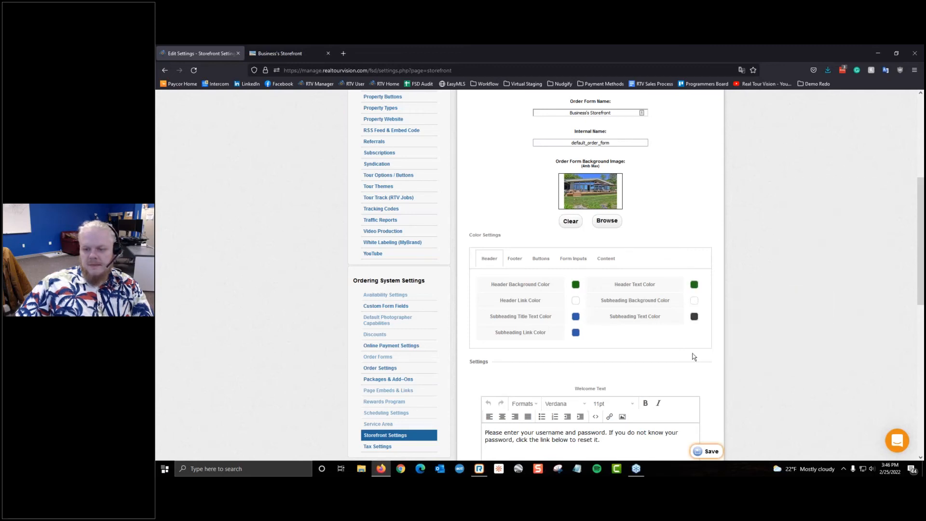
Step: Set the Subheading Background Color to light green and save
left_click(696, 301)
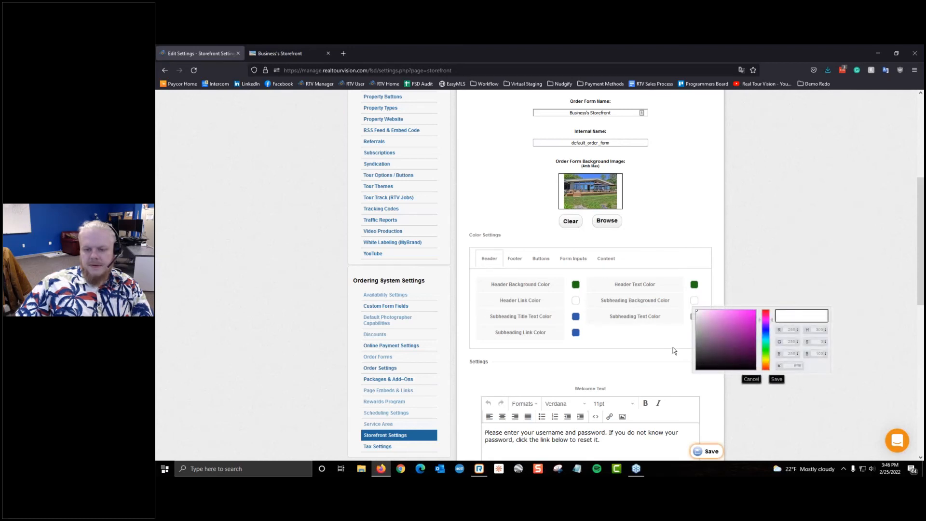
left_click(697, 304)
left_click(698, 305)
mouse_move(766, 334)
left_mouse_down()
mouse_move(768, 347)
mouse_move(730, 322)
mouse_move(737, 316)
mouse_move(713, 316)
left_mouse_up()
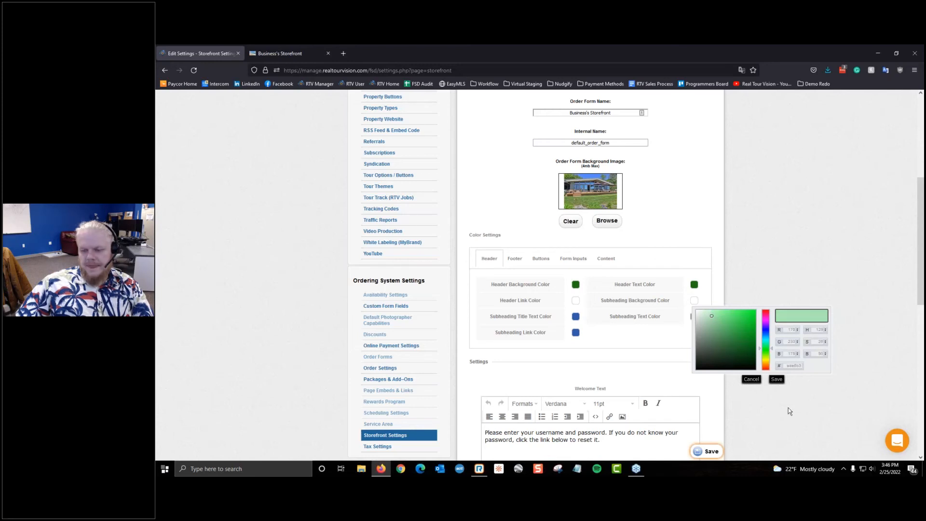
left_click(777, 379)
left_click(711, 452)
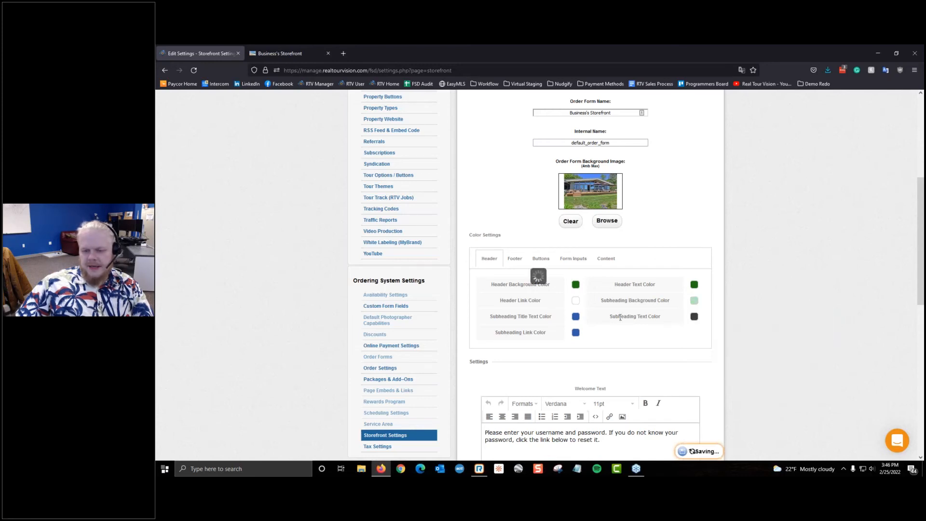
Step: Reload the storefront preview to see the light green subheading bar
left_click(285, 54)
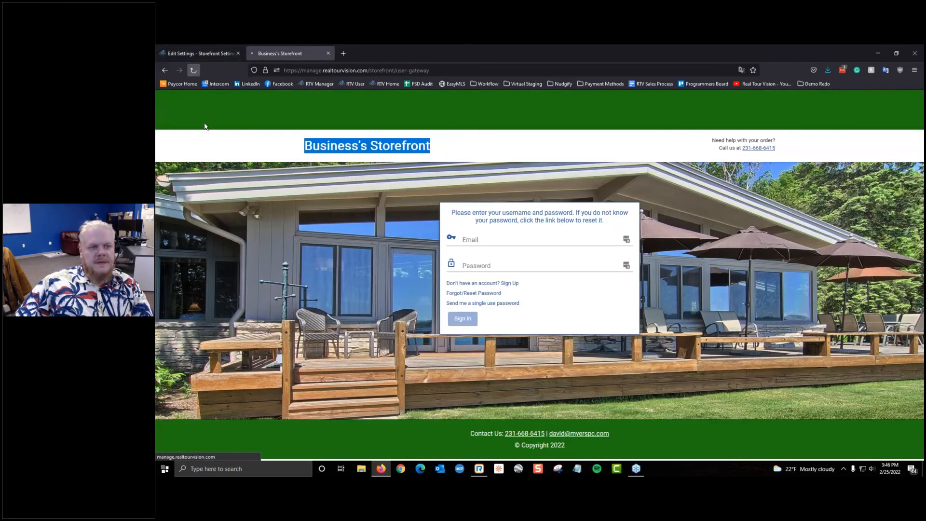
left_click(193, 70)
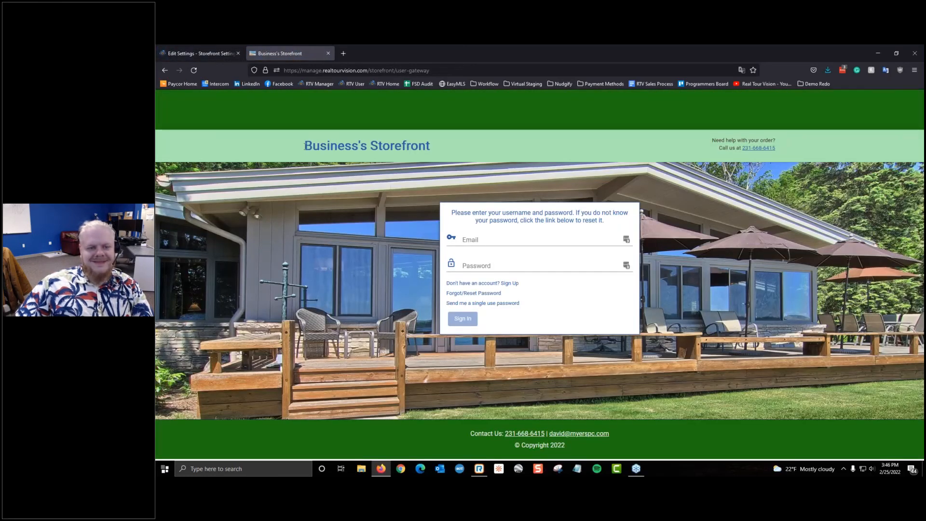
left_click_drag(305, 146, 491, 155)
left_click(468, 151)
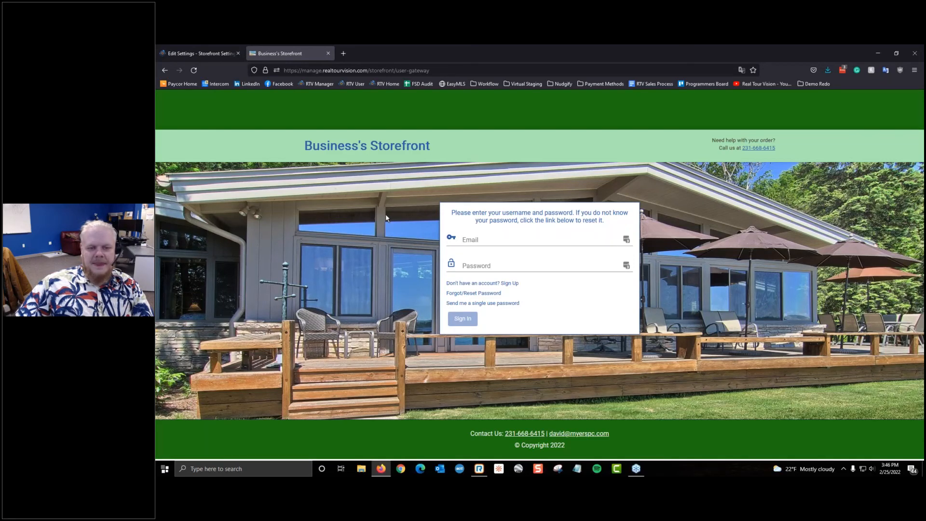
left_click_drag(306, 145, 444, 149)
left_click(198, 53)
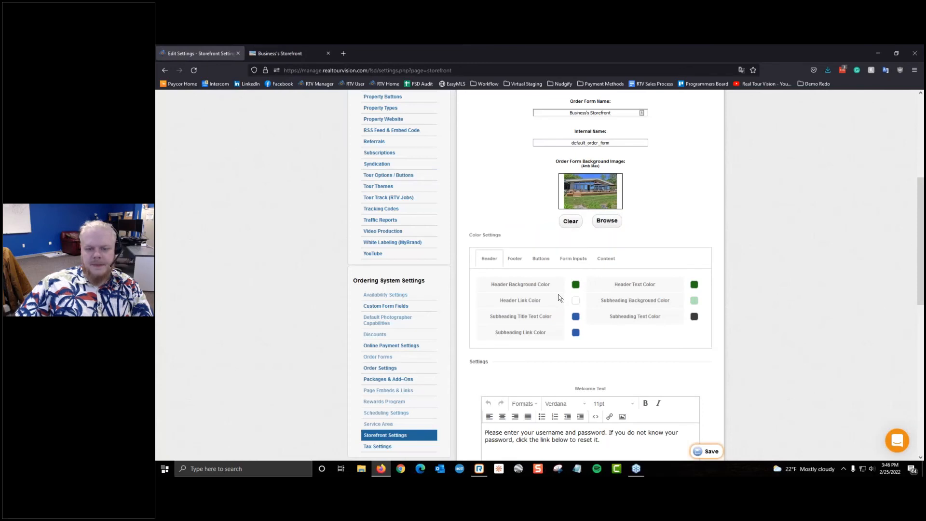
Step: Paste the copied green hex into Subheading Title Text Color and save the storefront settings
left_click(576, 332)
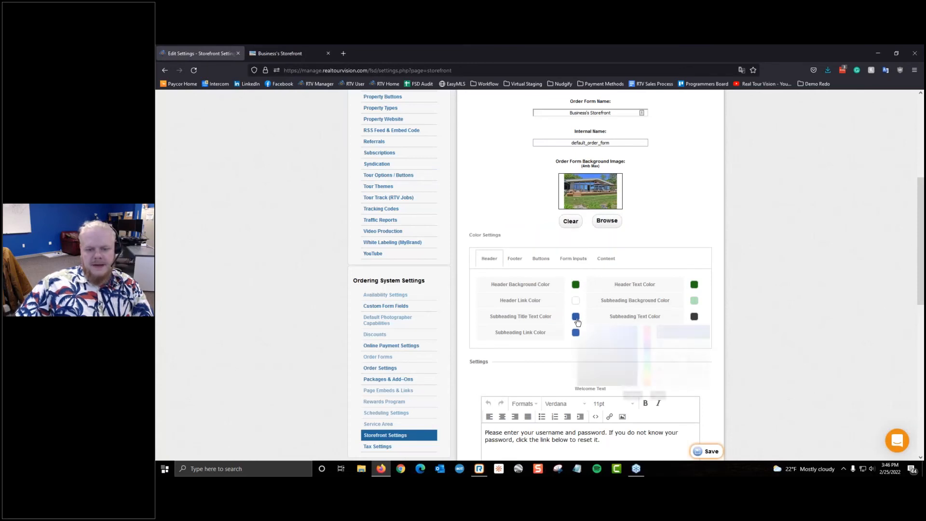
double_click(675, 382)
right_click(674, 381)
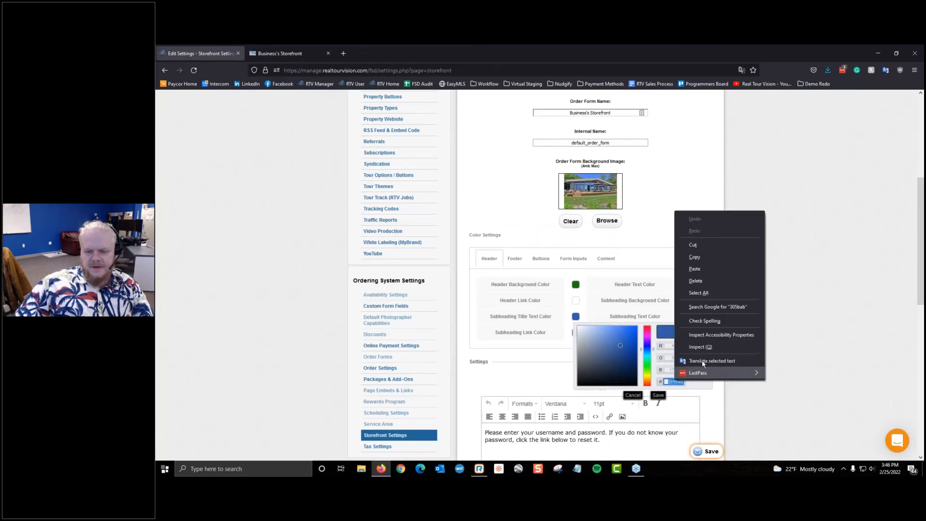
left_click(699, 269)
left_click(659, 396)
left_click(709, 451)
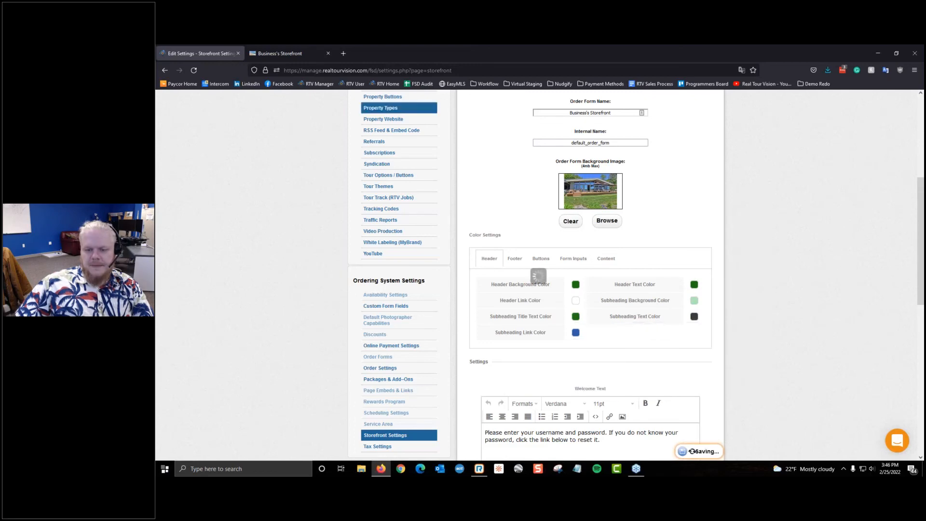
Step: Reload the storefront preview to check the green Business's Storefront title
left_click(296, 48)
key("F5")
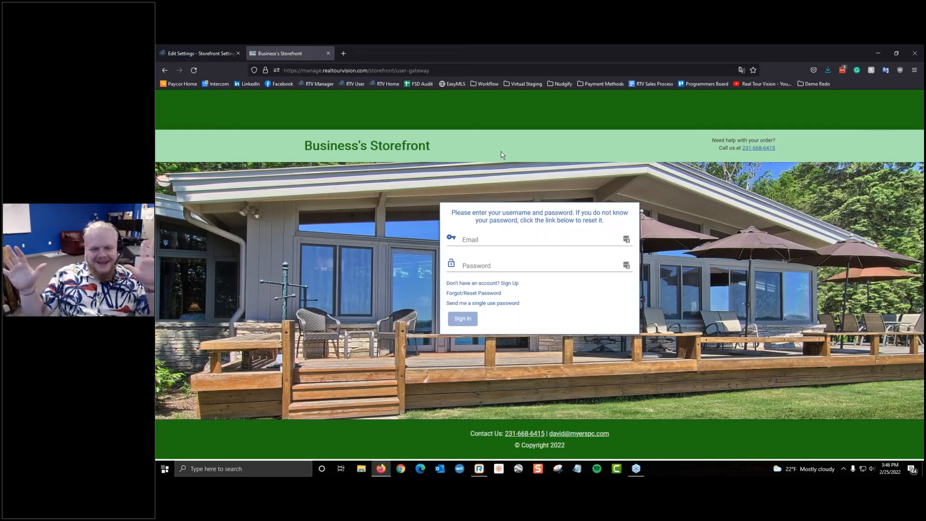
key("ctrl+a")
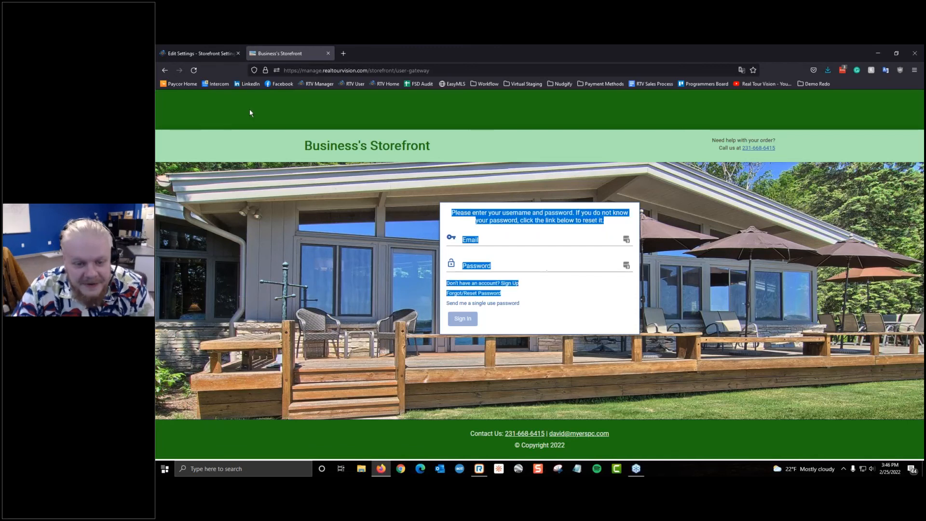
Step: Review the Content, Form Inputs and Buttons colour settings, then return to Header colours
left_click(198, 53)
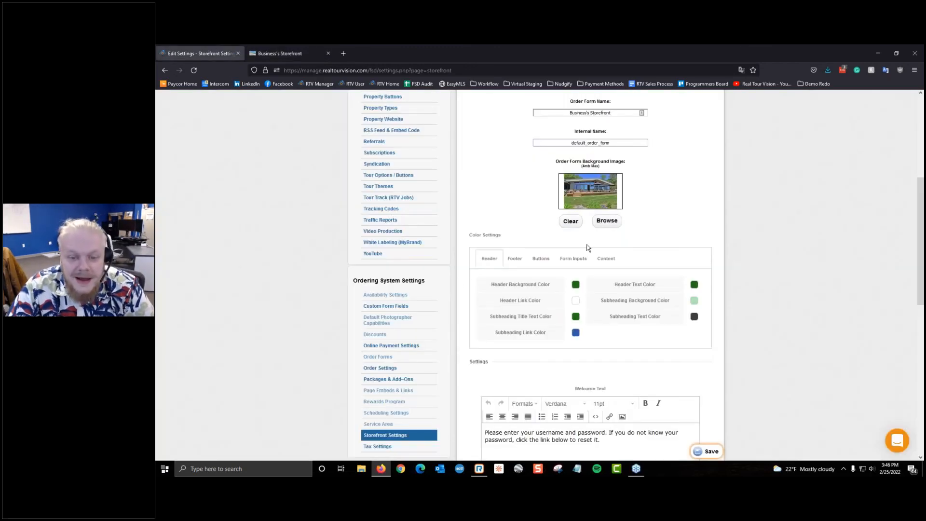
left_click(606, 259)
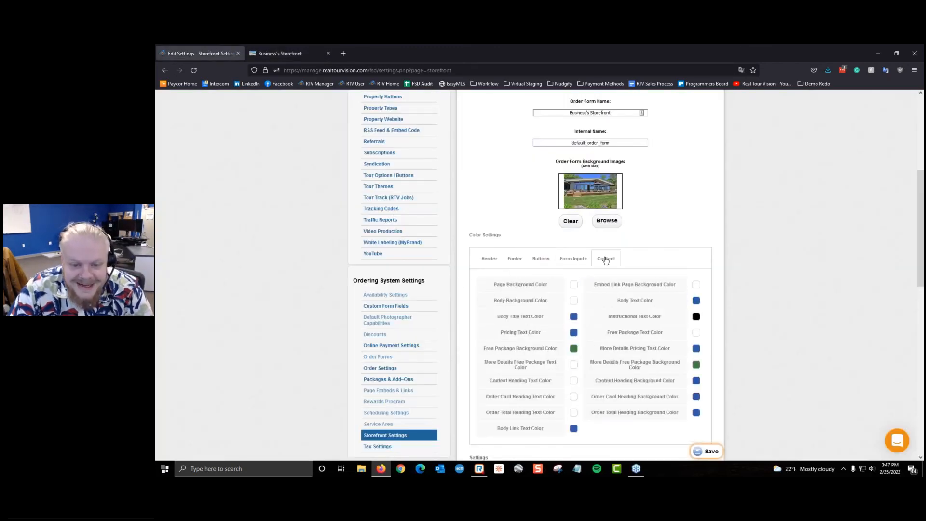
left_click(582, 261)
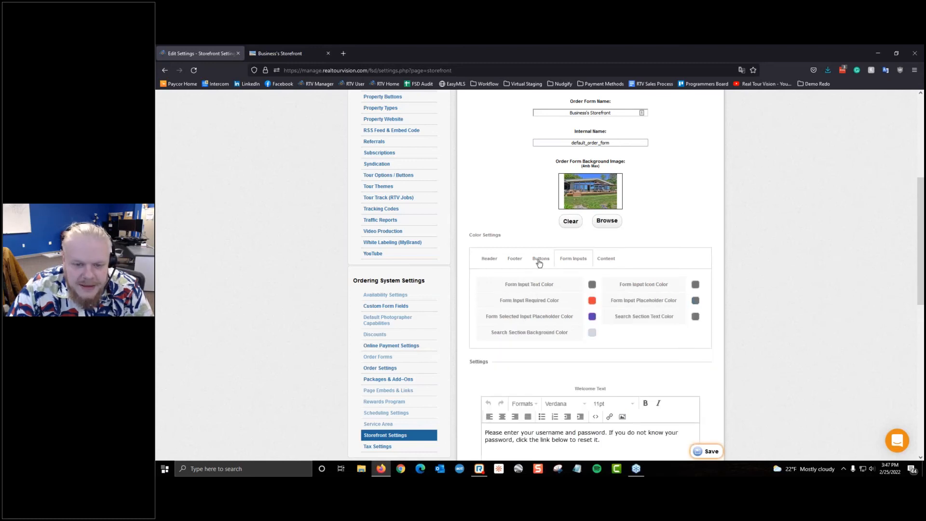
left_click(539, 262)
left_click(493, 255)
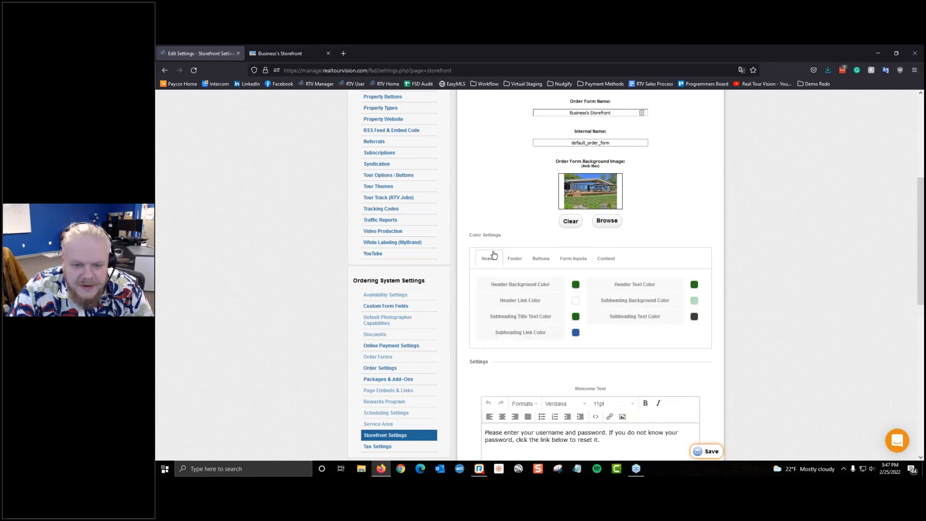
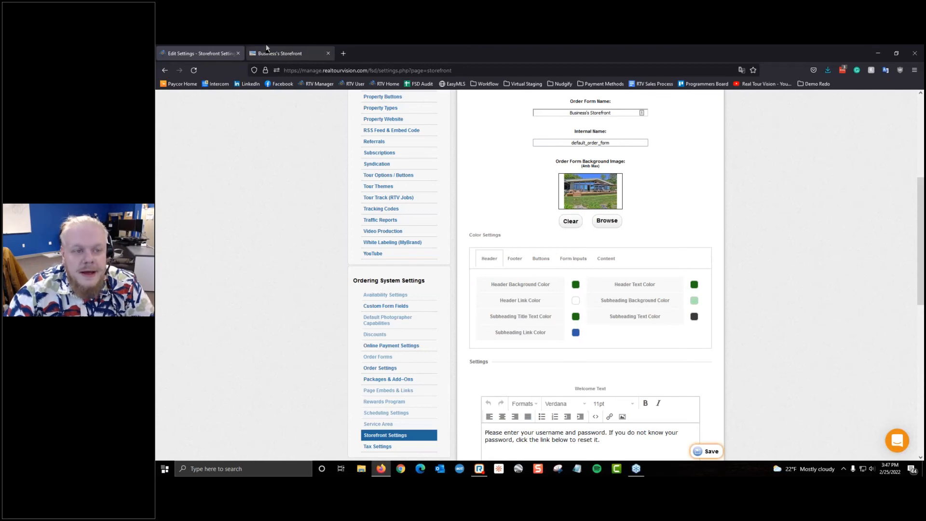
Step: Paste the green hex over 305bab as Subheading Link Color, then reload the storefront preview
left_click(280, 53)
left_click(212, 53)
left_click(576, 333)
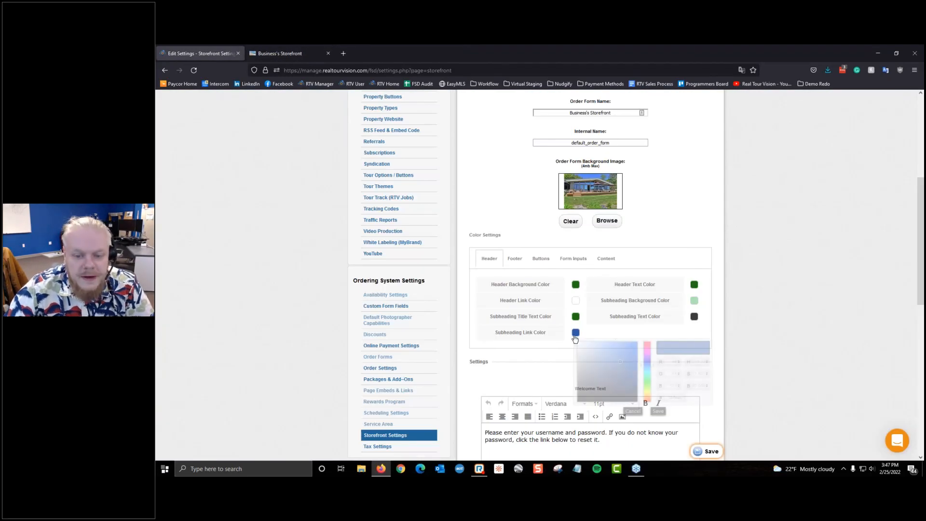
double_click(673, 397)
right_click(674, 399)
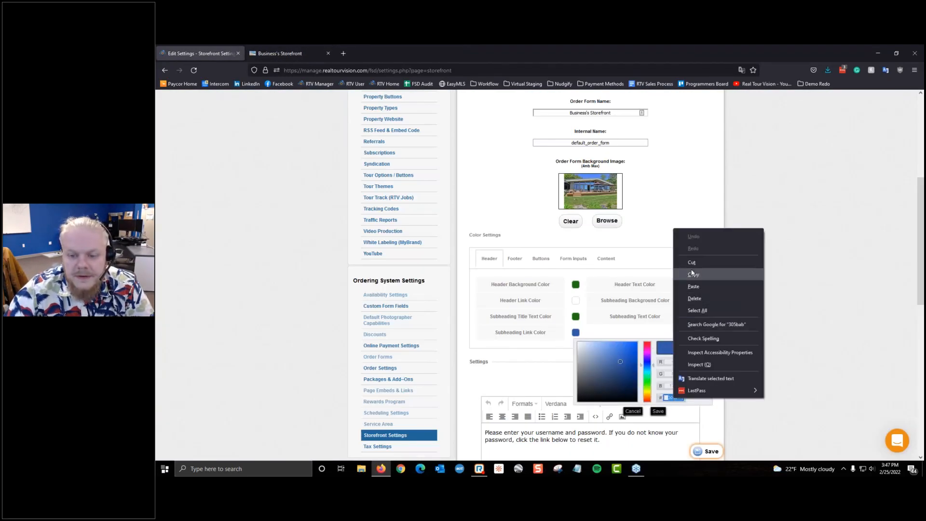
left_click(694, 286)
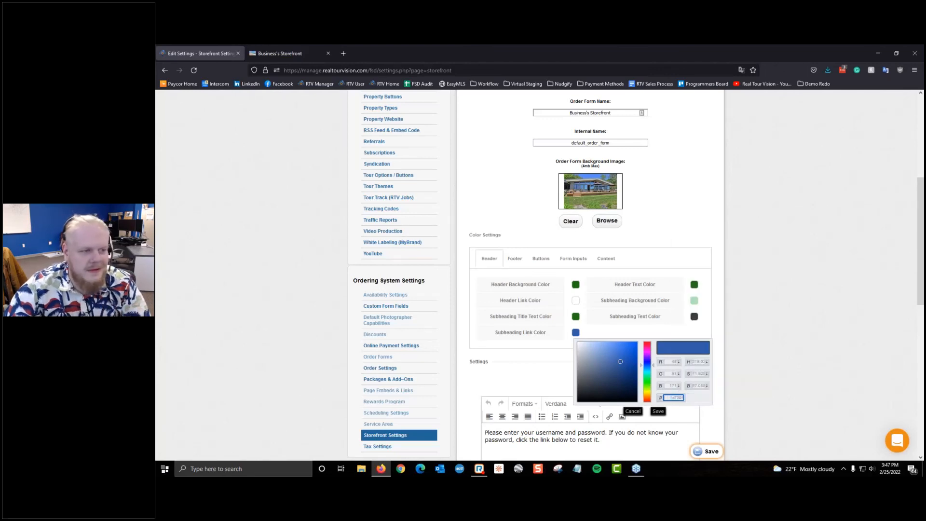
left_click(659, 411)
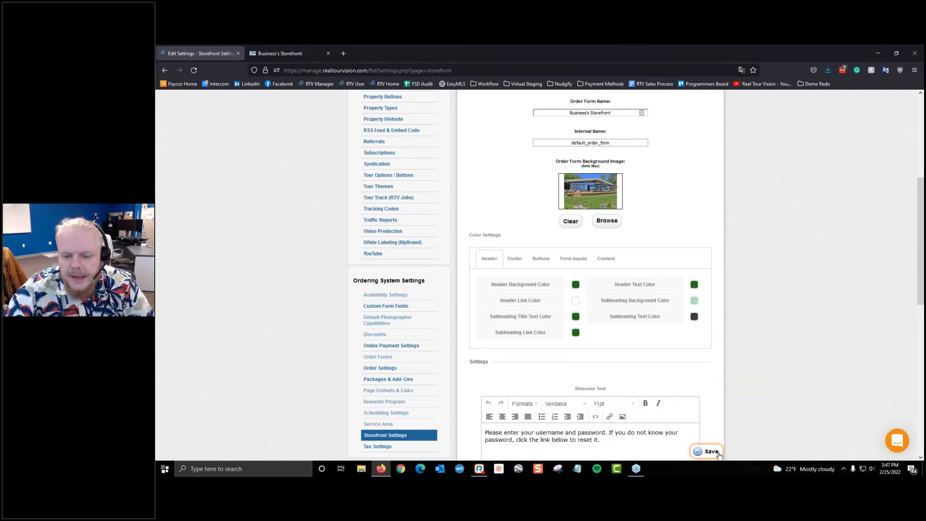
left_click(286, 52)
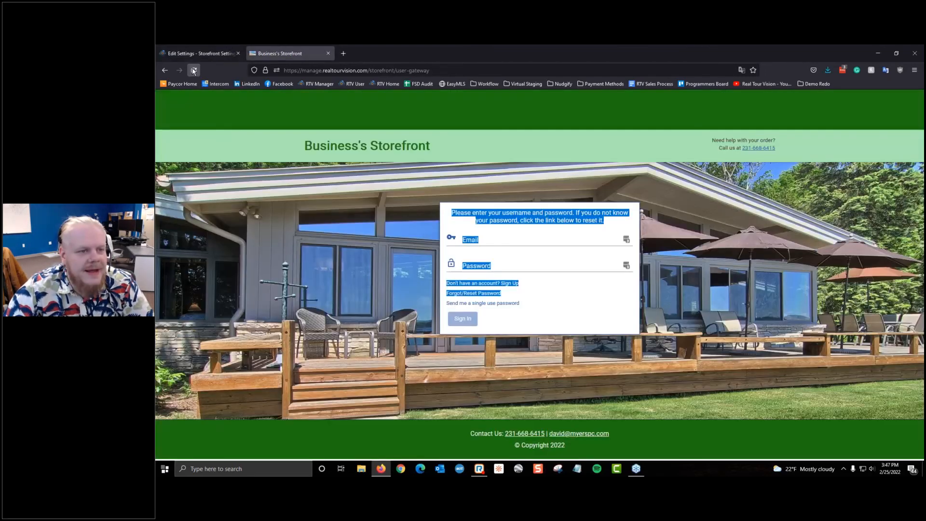
key("F5")
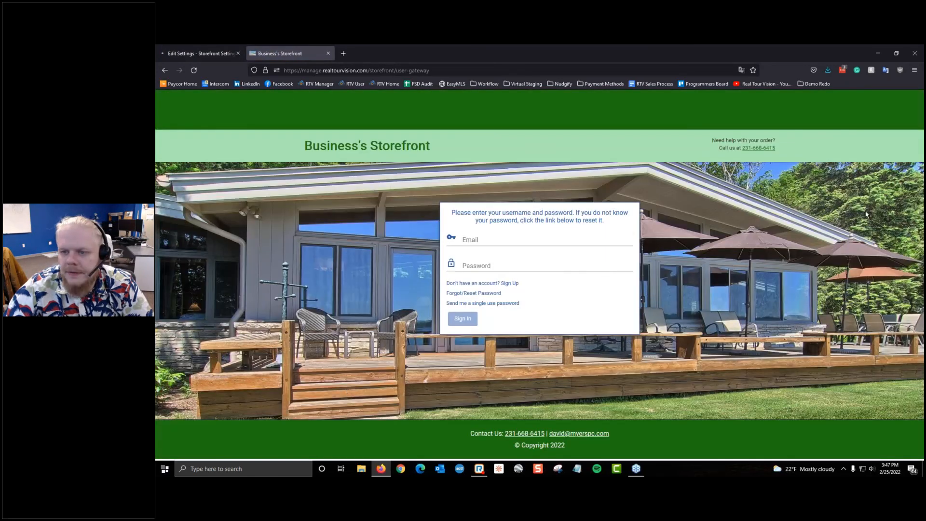
left_click(227, 48)
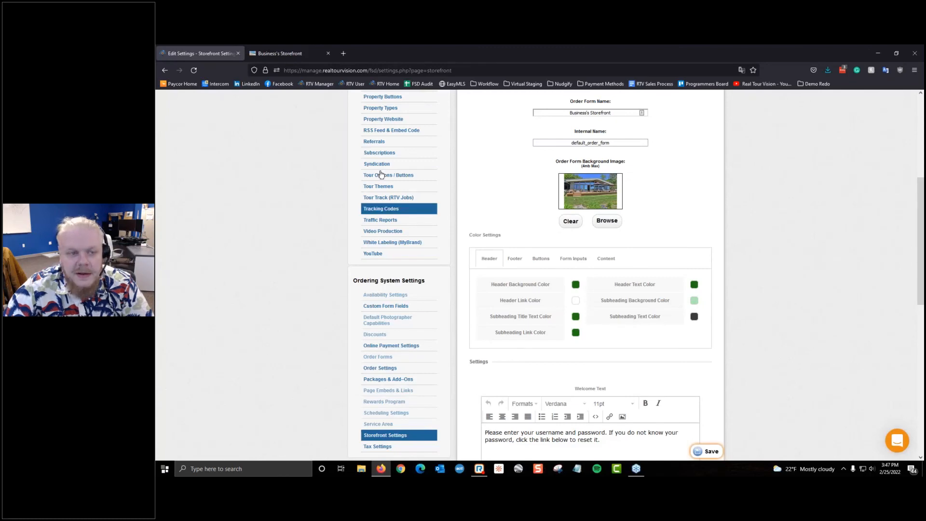
Step: Compare the Footer and Buttons colour settings against the live storefront page
left_click(521, 263)
left_click(540, 259)
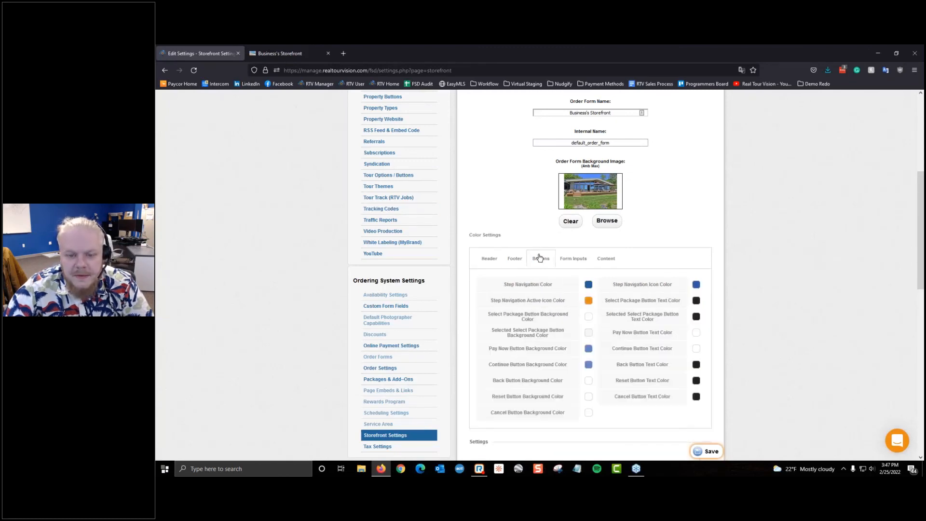
left_click(515, 256)
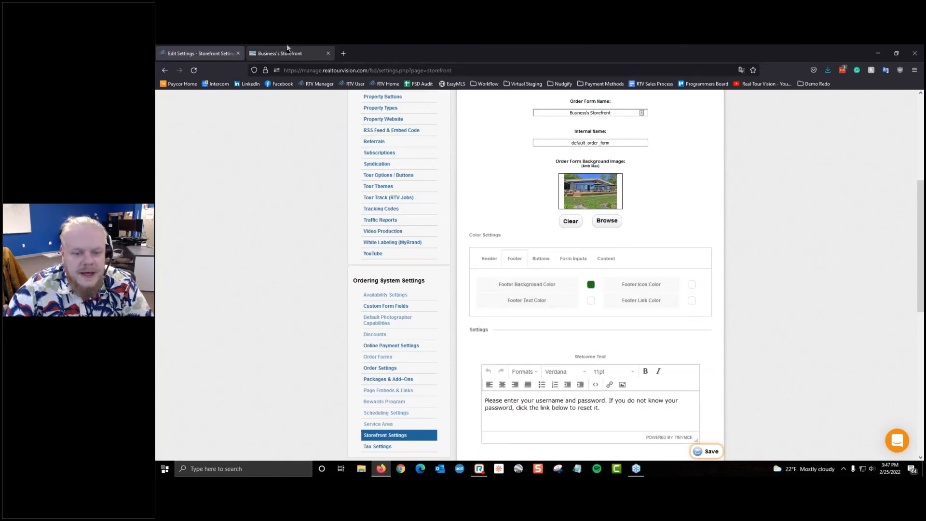
left_click(285, 53)
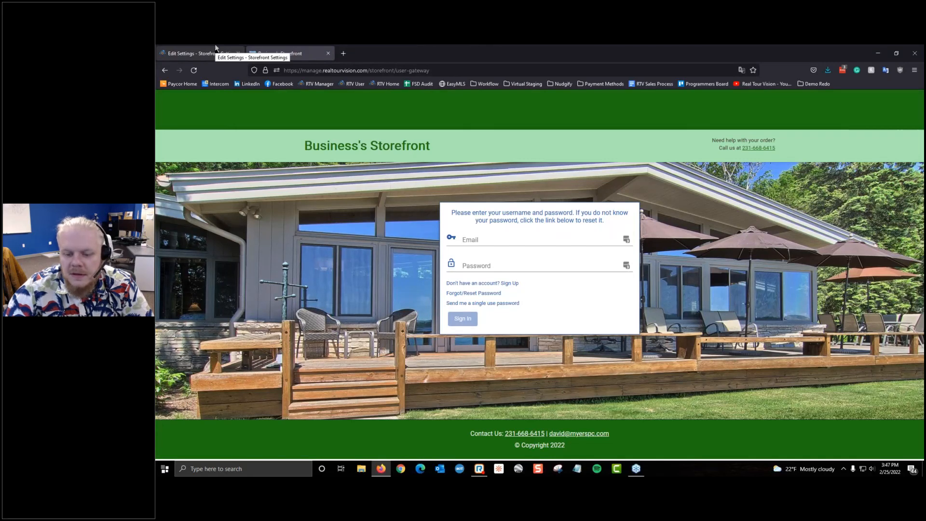
left_click(215, 50)
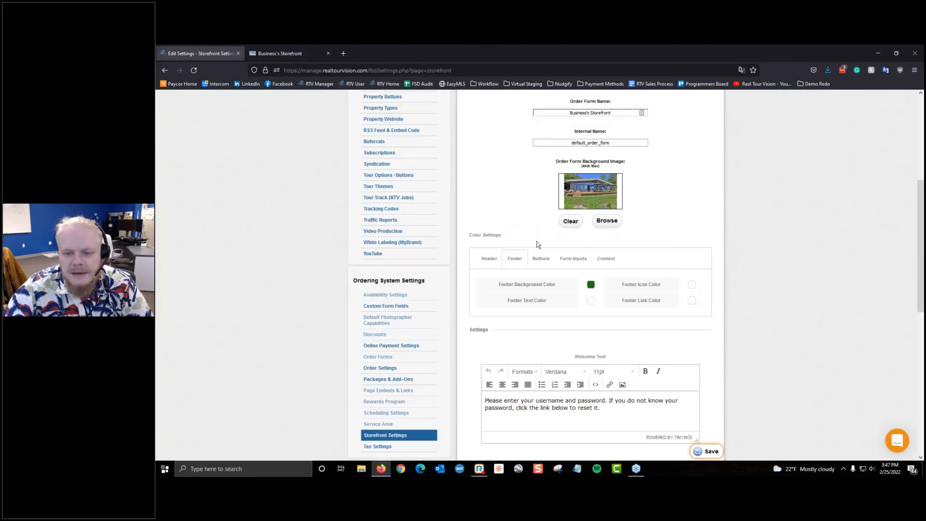
left_click(541, 259)
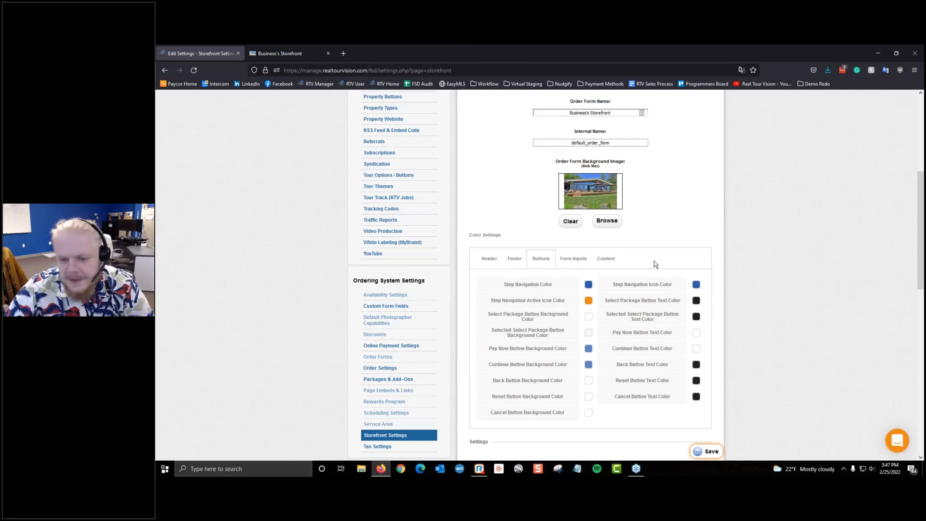
scroll(654, 262, "down", 3)
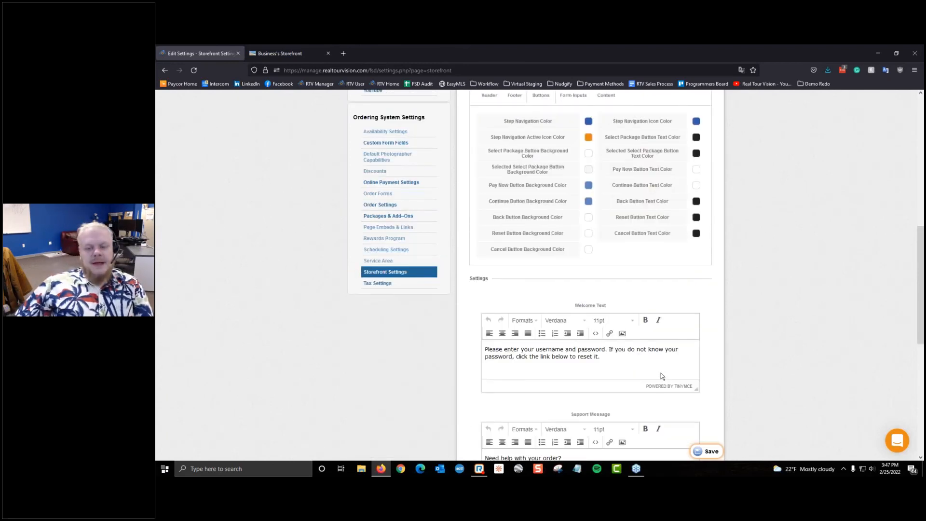
Step: Check the Welcome Text on the storefront and select its whole paragraph in the editor
left_click(660, 350)
key("ctrl+a")
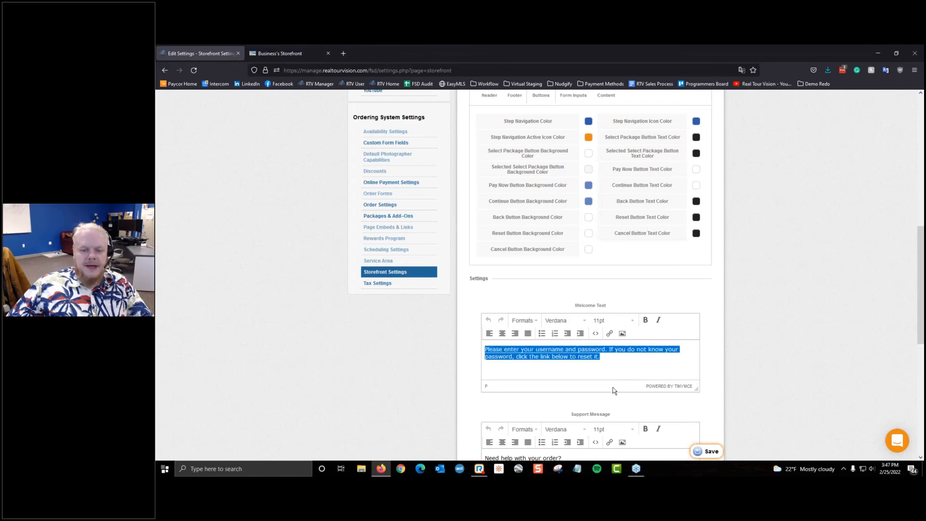
left_click(599, 358)
left_click(282, 53)
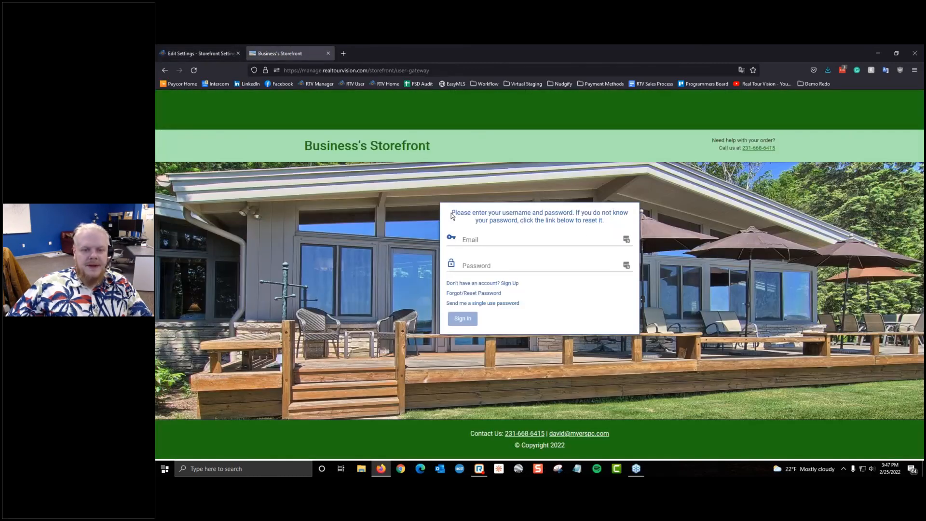
left_click(200, 54)
left_click_drag(601, 357, 424, 323)
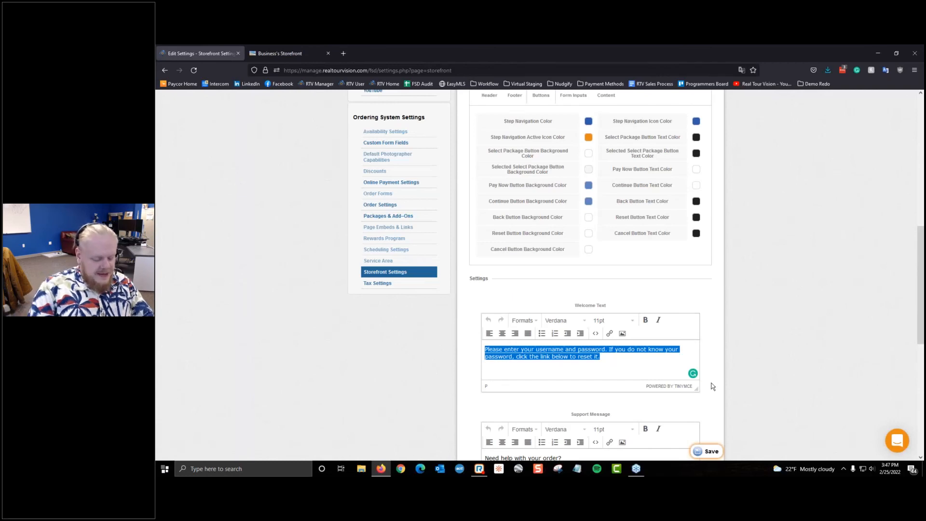
Step: Replace the Welcome Text with 'Hey Whats Up! Welcome to my store!' and locate the storefront's support text
type("Hey Whats Up")
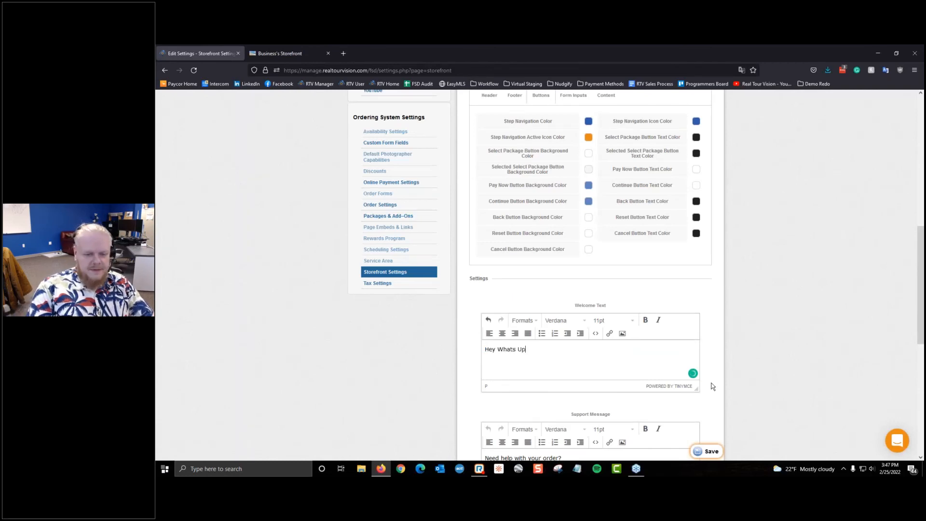
type("! Welcome to m")
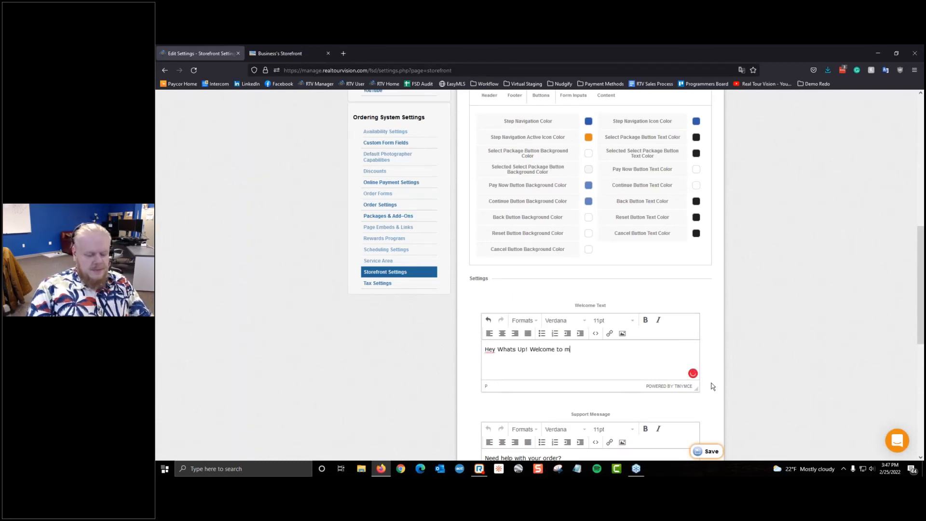
type("y store!@")
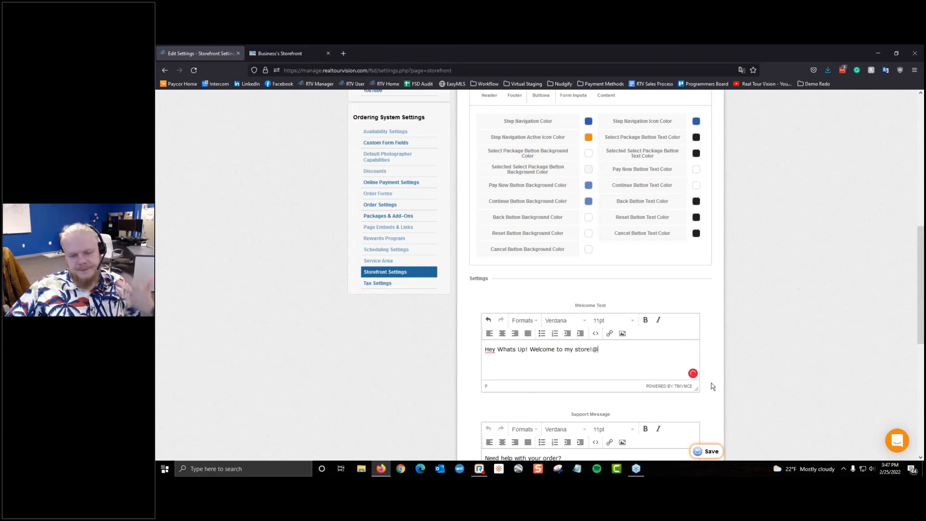
key("BackSpace")
scroll(713, 386, "down", 3)
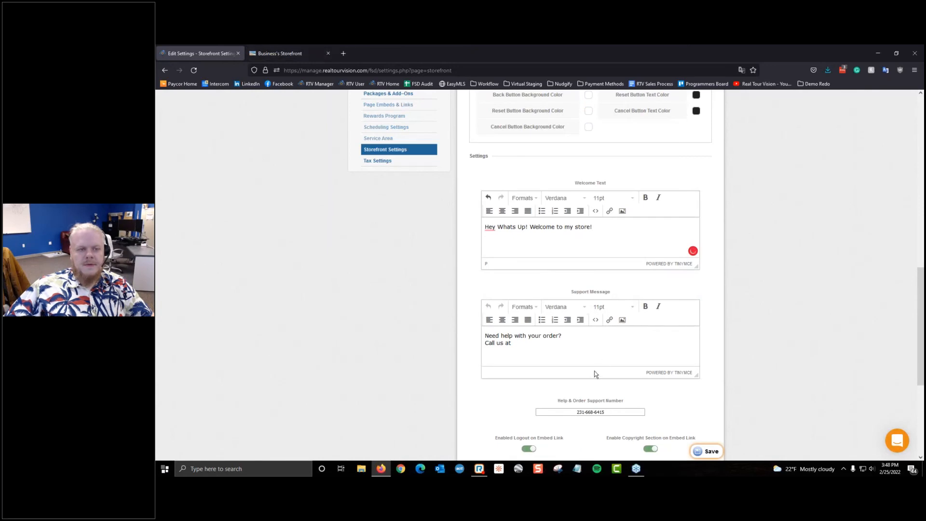
left_click_drag(525, 337, 477, 329)
left_click(534, 351)
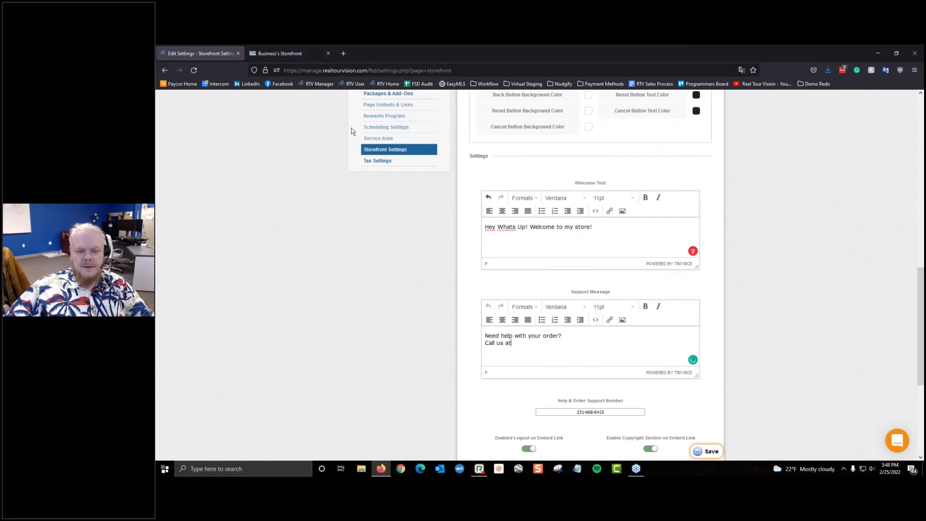
left_click(264, 49)
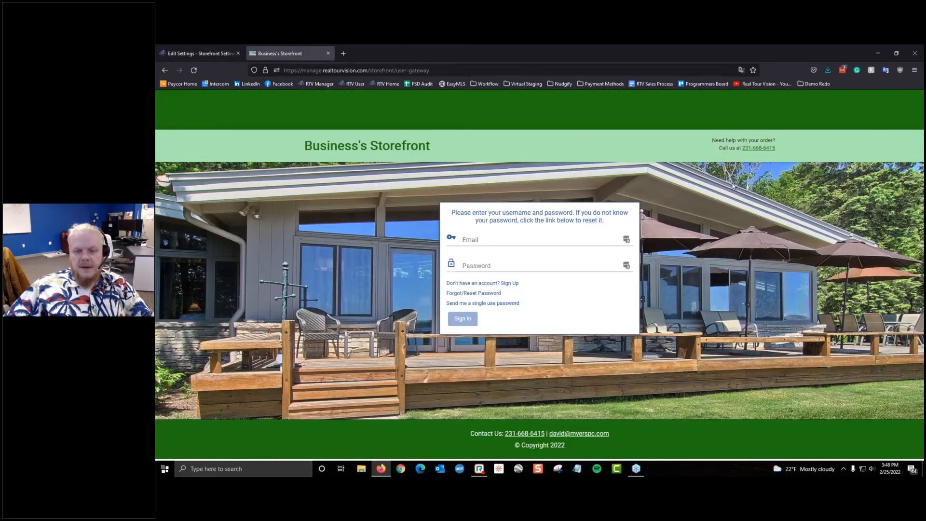
left_click_drag(712, 141, 791, 147)
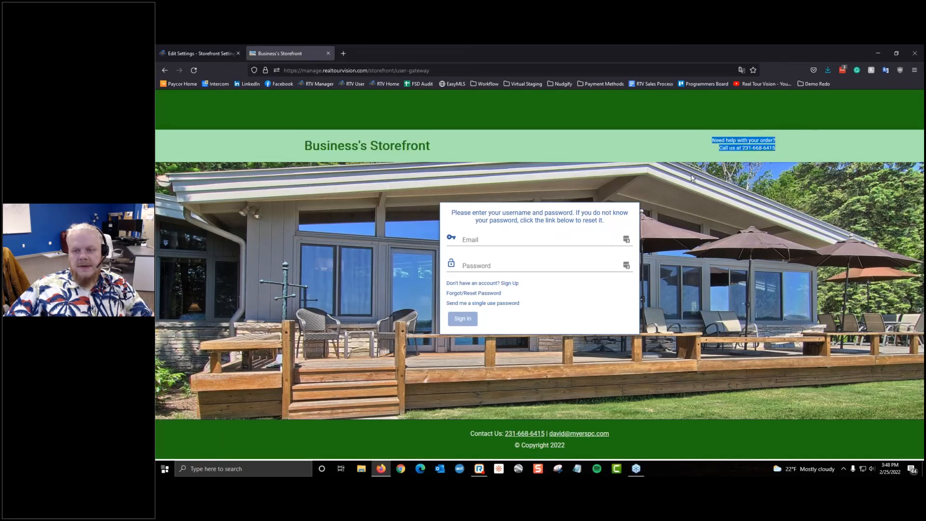
left_click(198, 53)
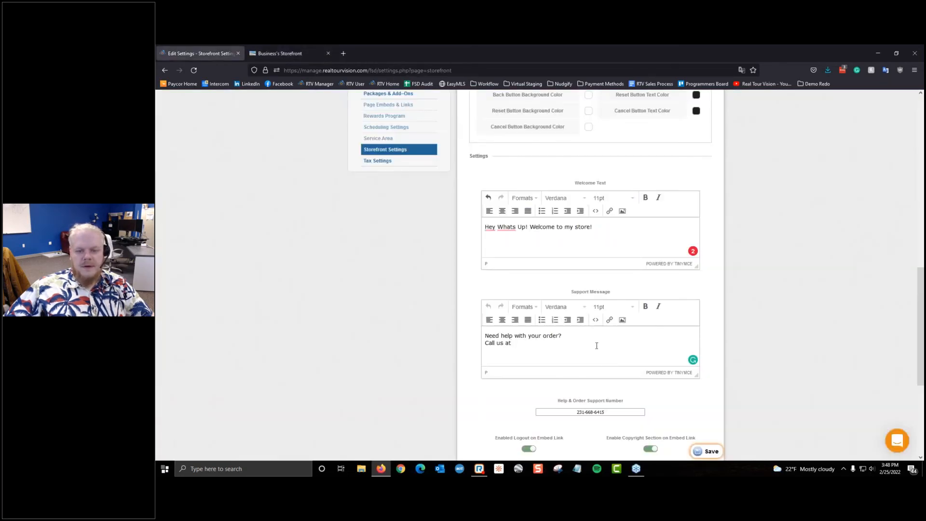
Step: Replace the Support Message with 'Hit me up!' and save the storefront settings
left_click_drag(597, 345, 442, 336)
type("Hit me up!")
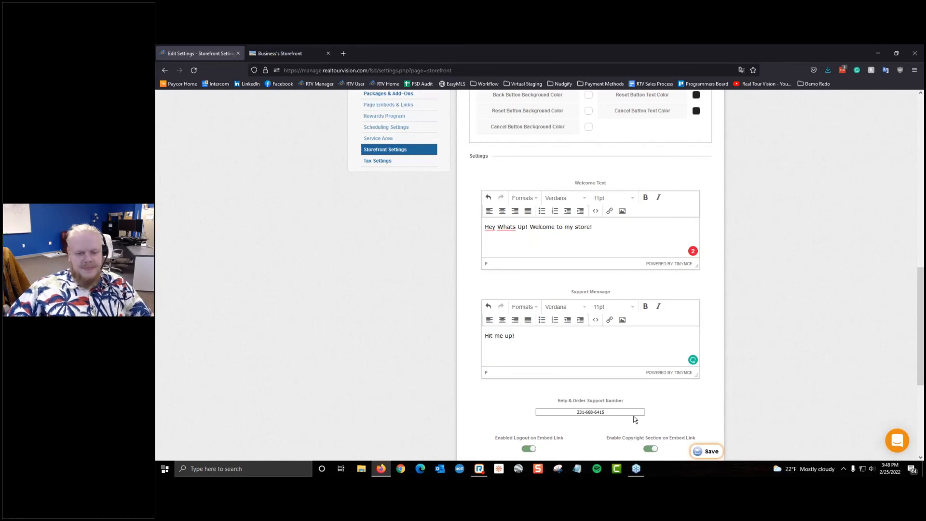
left_click_drag(627, 411, 569, 407)
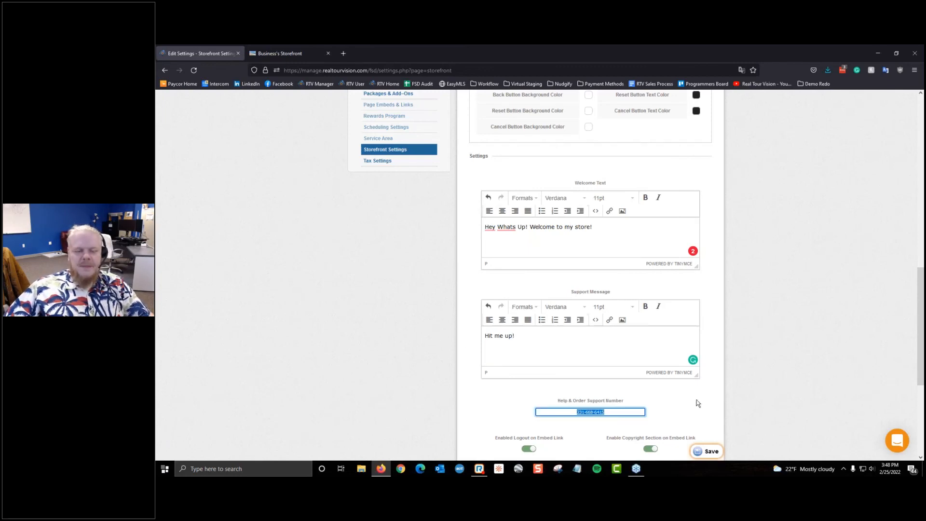
left_click(303, 48)
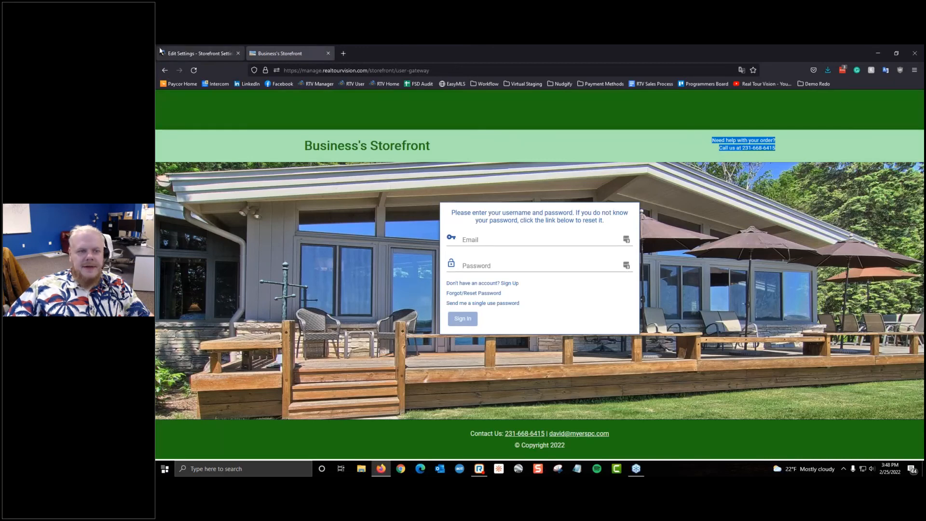
left_click(161, 52)
left_click(707, 451)
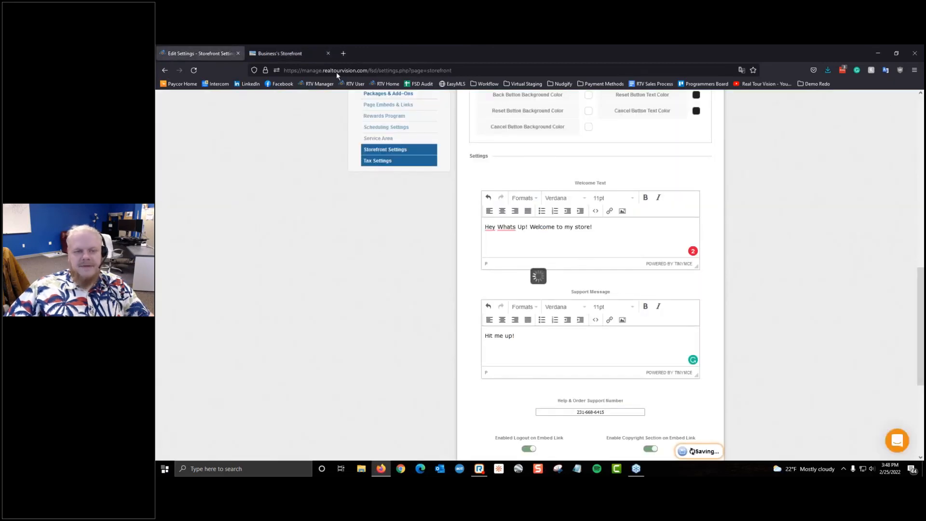
left_click(289, 53)
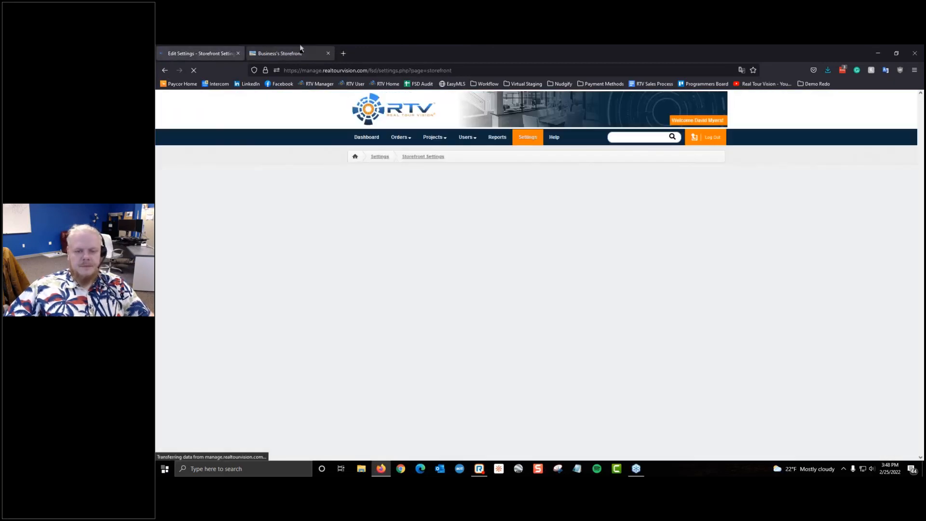
Step: Reload the storefront to confirm 'Hey Whats Up! Welcome to my store!' and 'Hit me up!' appear
left_click_drag(502, 214, 604, 221)
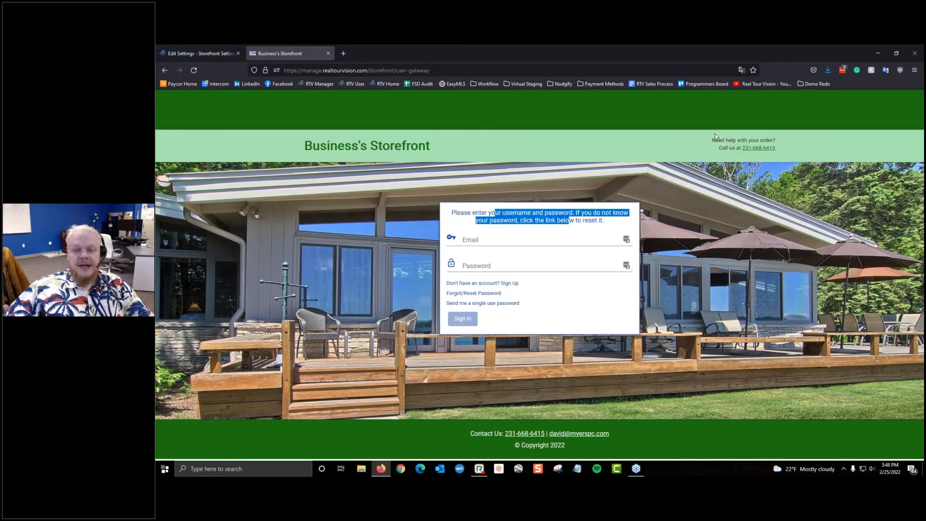
left_click_drag(713, 137, 746, 149)
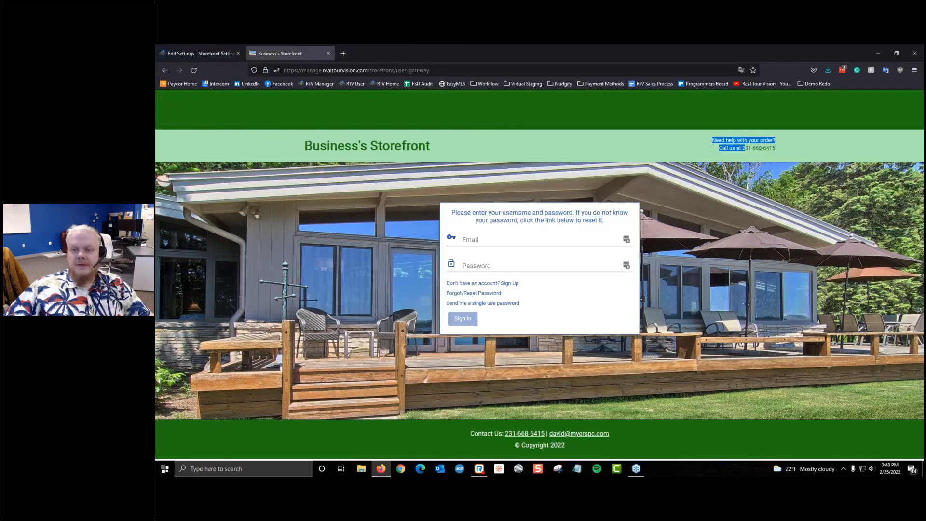
left_click(193, 70)
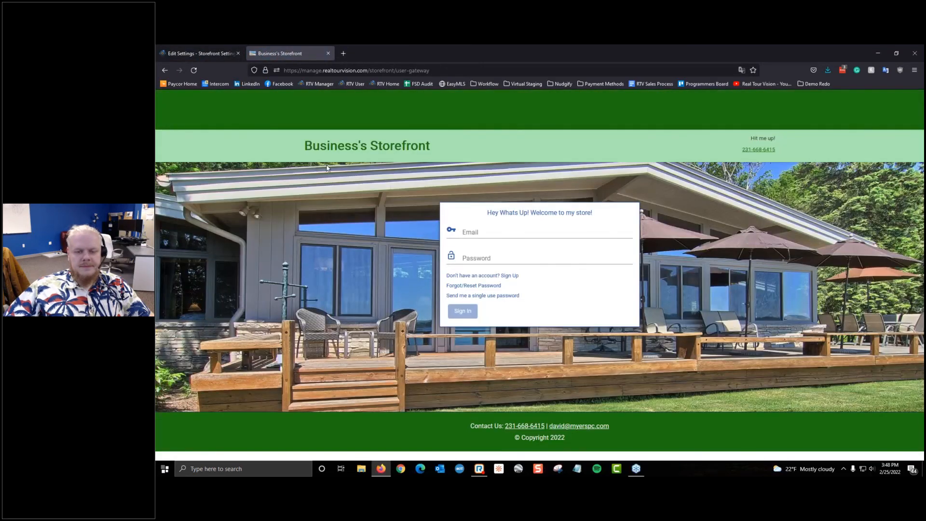
left_click_drag(504, 211, 629, 213)
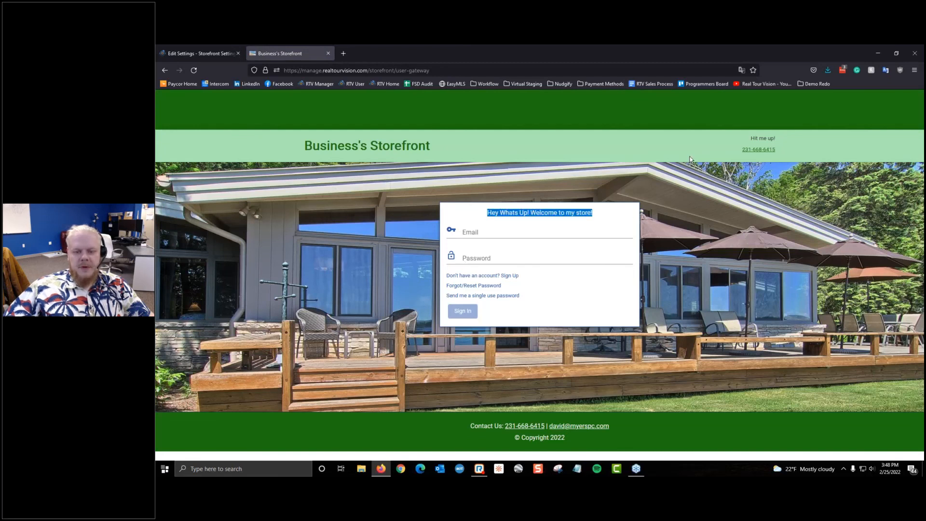
left_click_drag(690, 159, 829, 139)
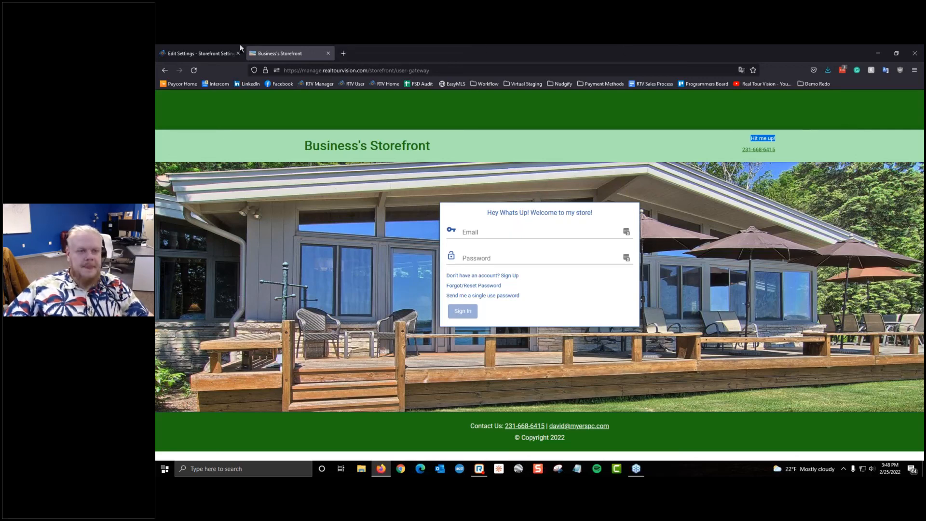
left_click(227, 52)
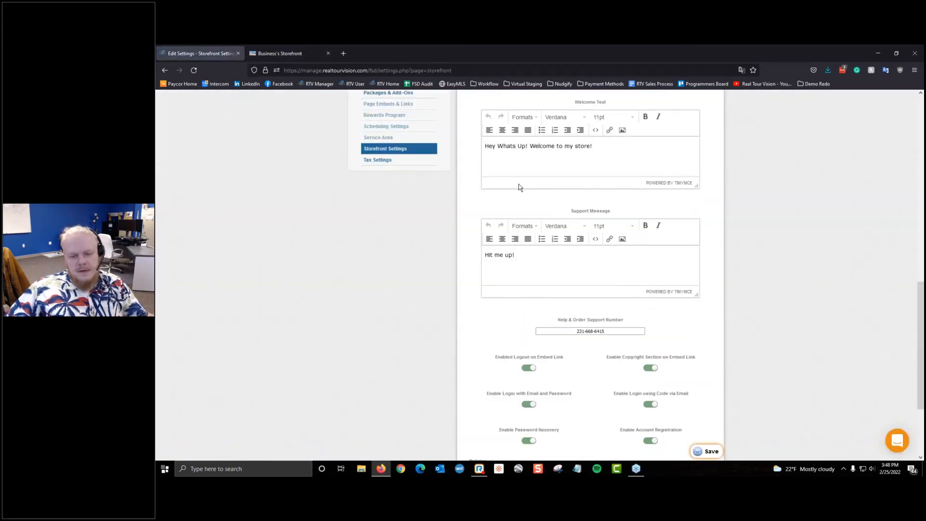
Step: Turn off Enable Account Registration, save, and confirm Sign Up is gone from the storefront login
scroll(519, 186, "down", 3)
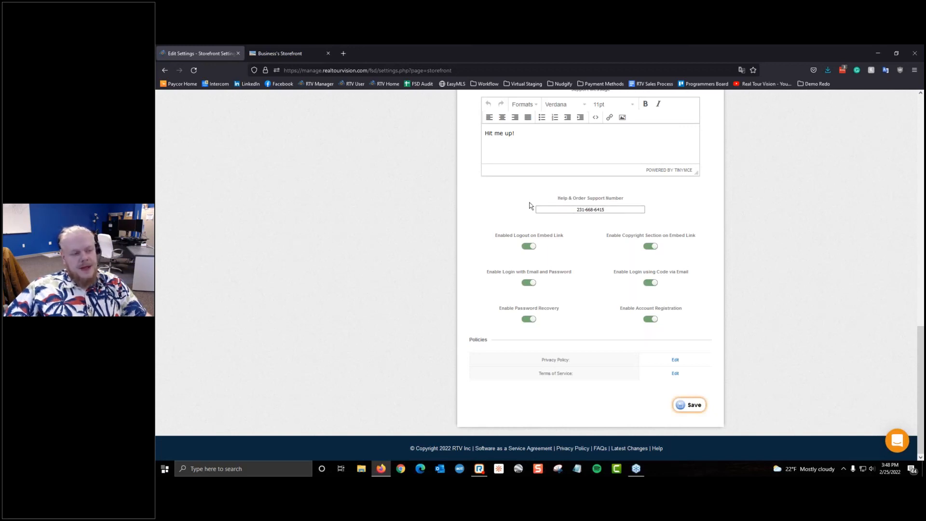
left_click(308, 47)
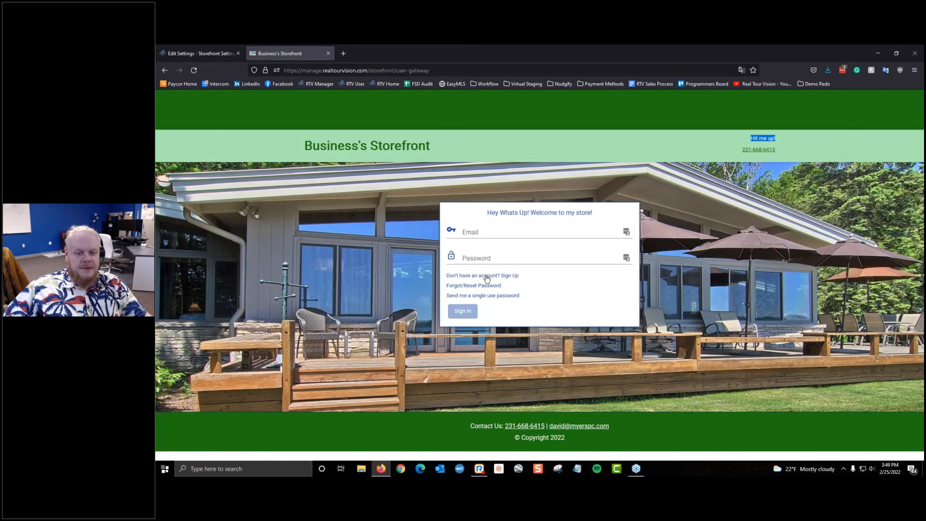
left_click(200, 53)
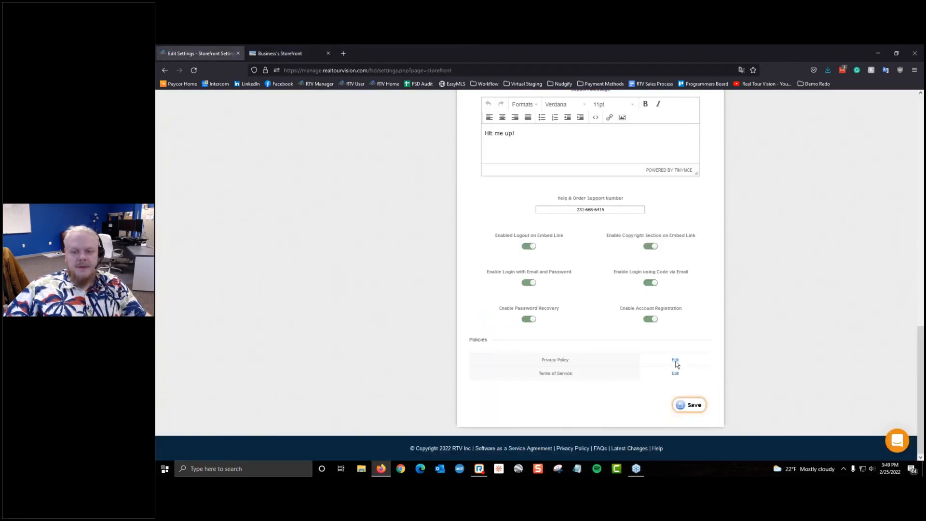
left_click(651, 320)
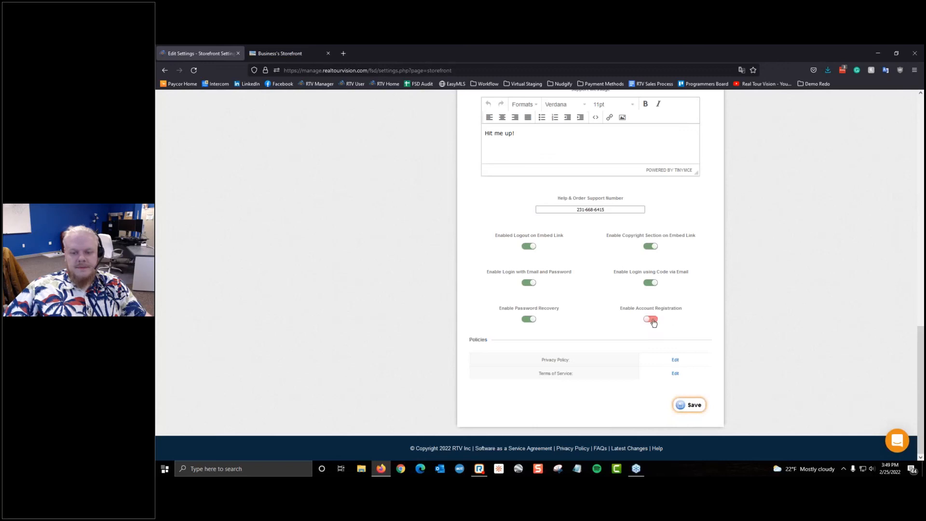
left_click(695, 405)
left_click(320, 84)
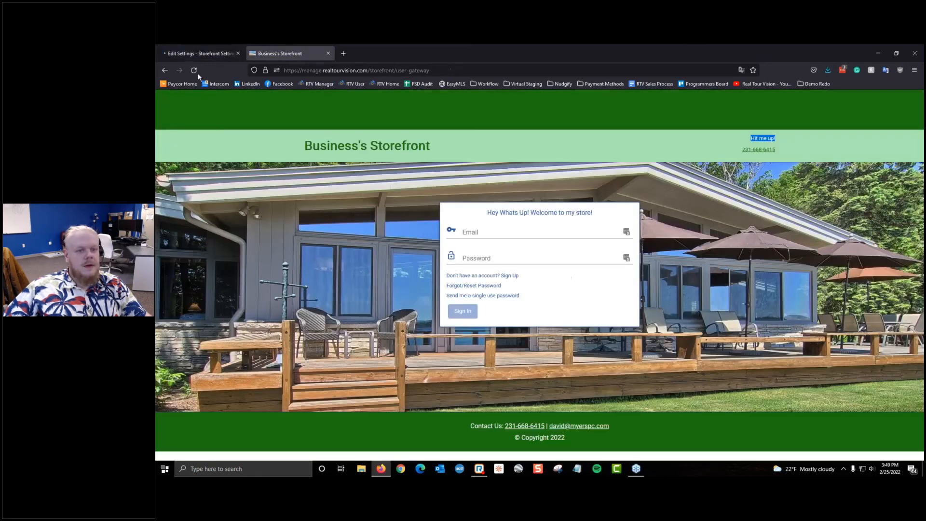
left_click(285, 53)
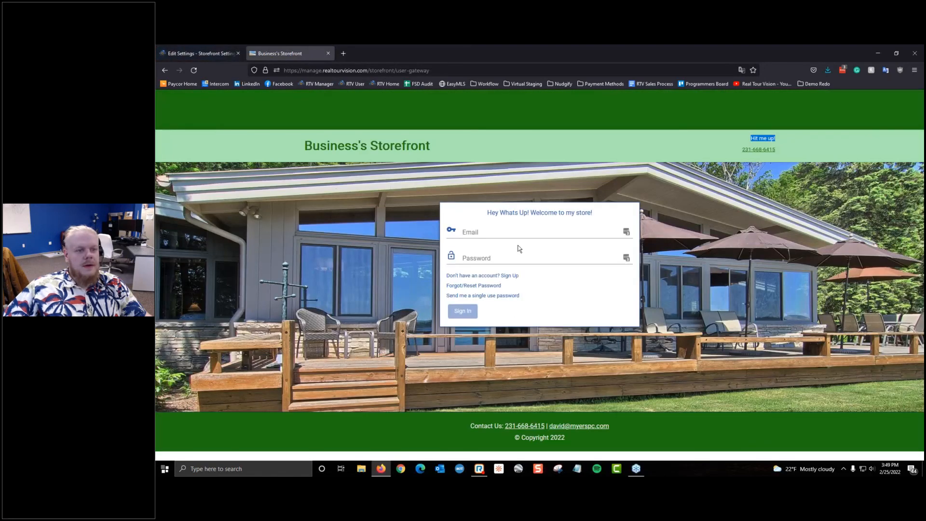
left_click(193, 71)
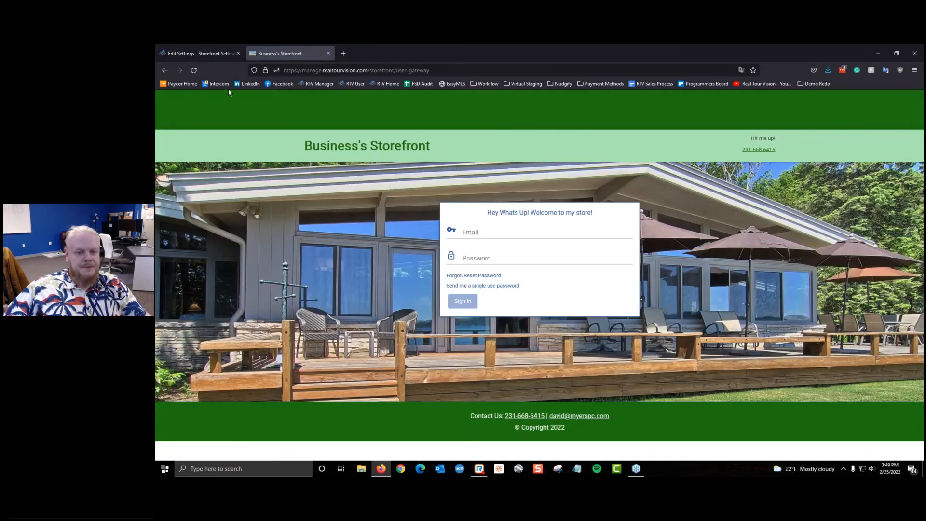
left_click(227, 53)
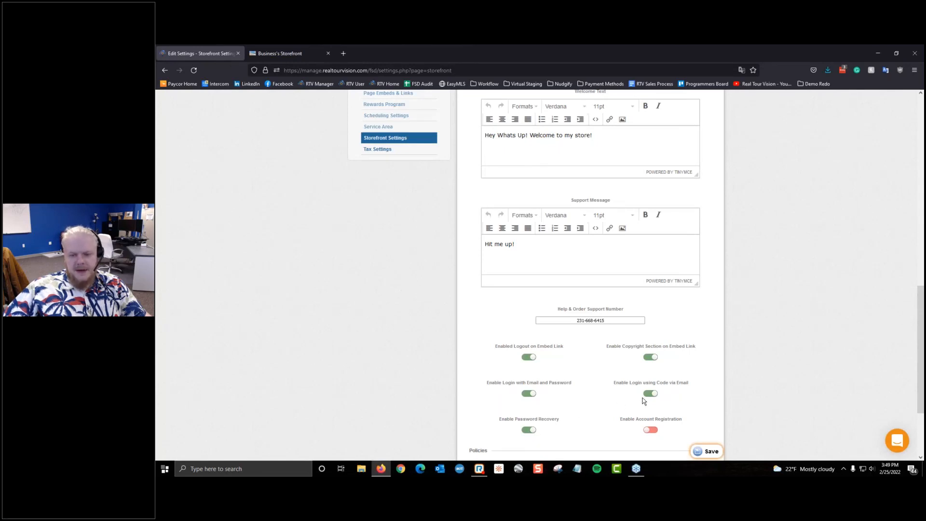
Step: Save Enable Login using Code via Email as off and reload the storefront login
left_click(257, 50)
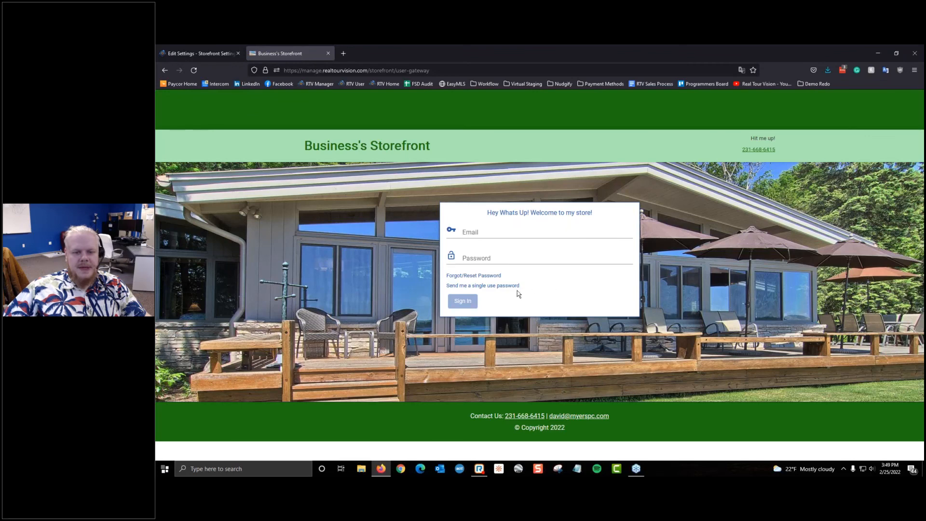
left_click(188, 49)
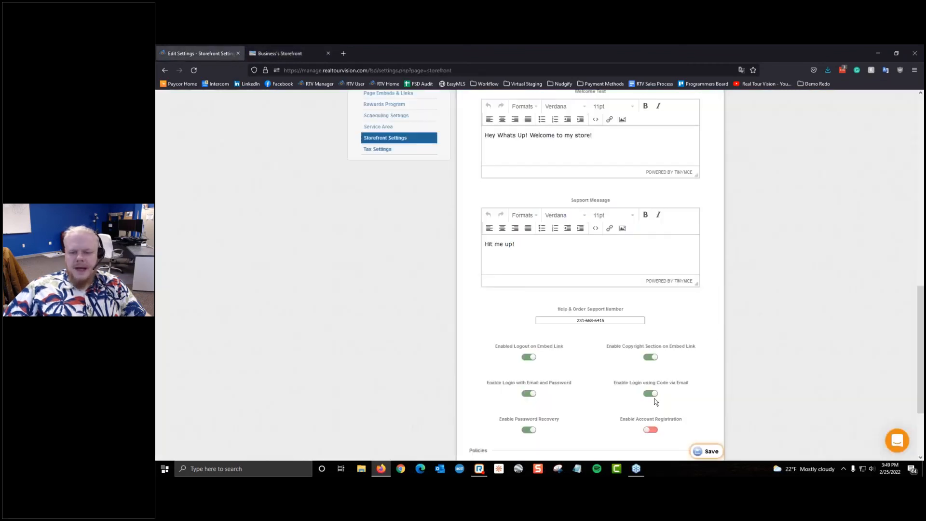
left_click(706, 452)
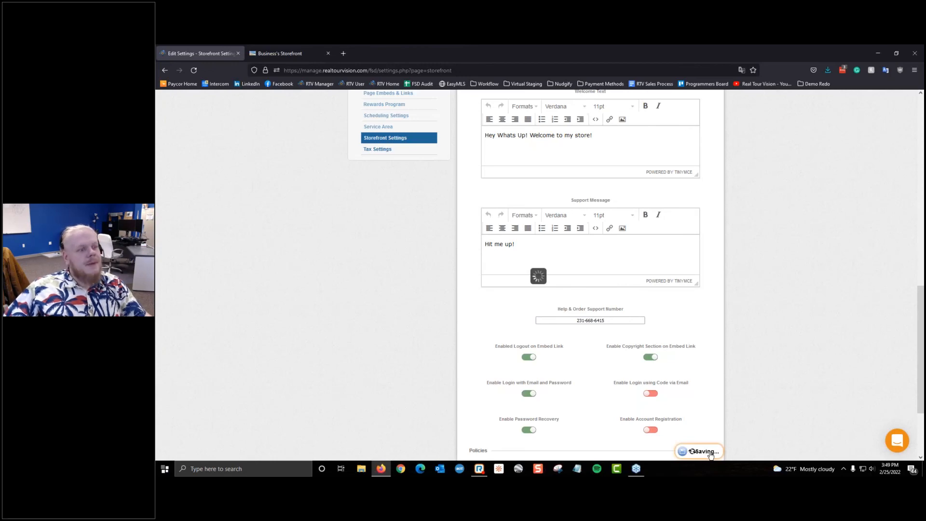
left_click(309, 50)
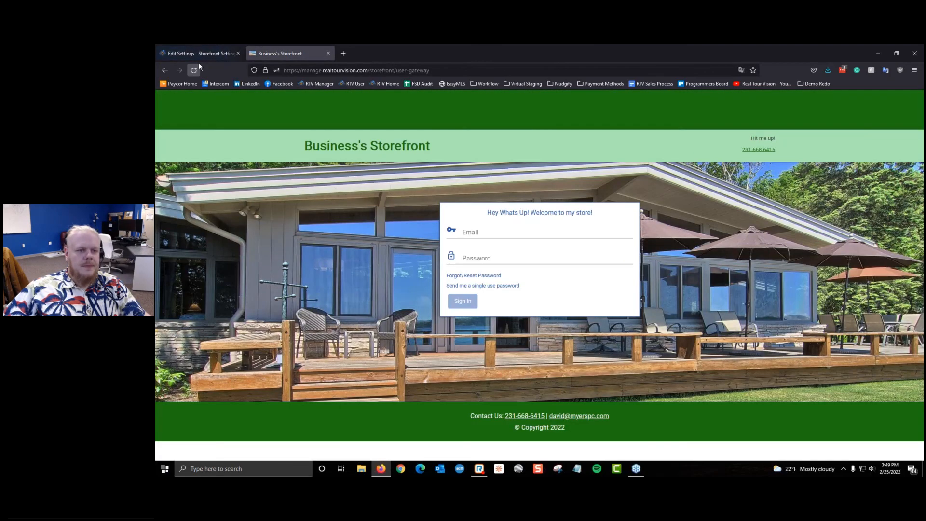
left_click(194, 70)
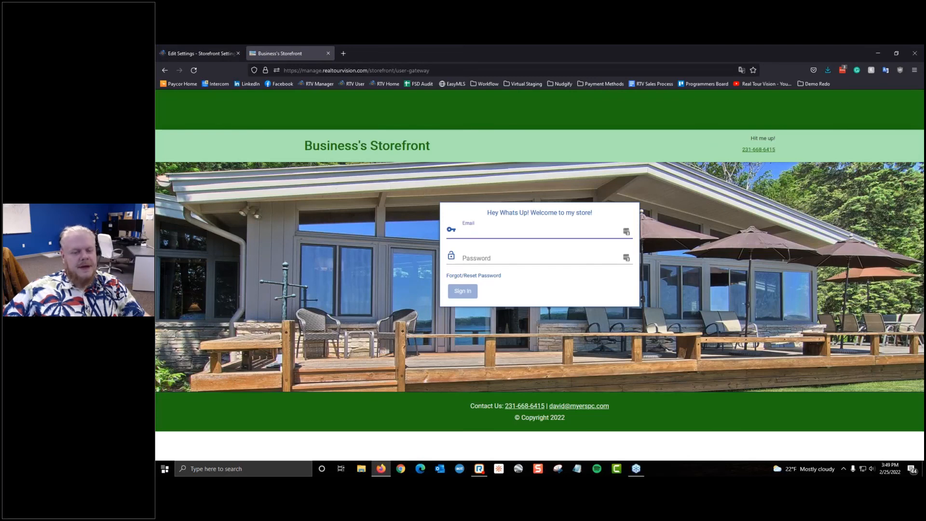
Step: Browse the Form Inputs, Footer and Buttons colour groups, ending on Content colours
left_click(205, 54)
scroll(487, 259, "up", 6)
scroll(487, 258, "down", 3)
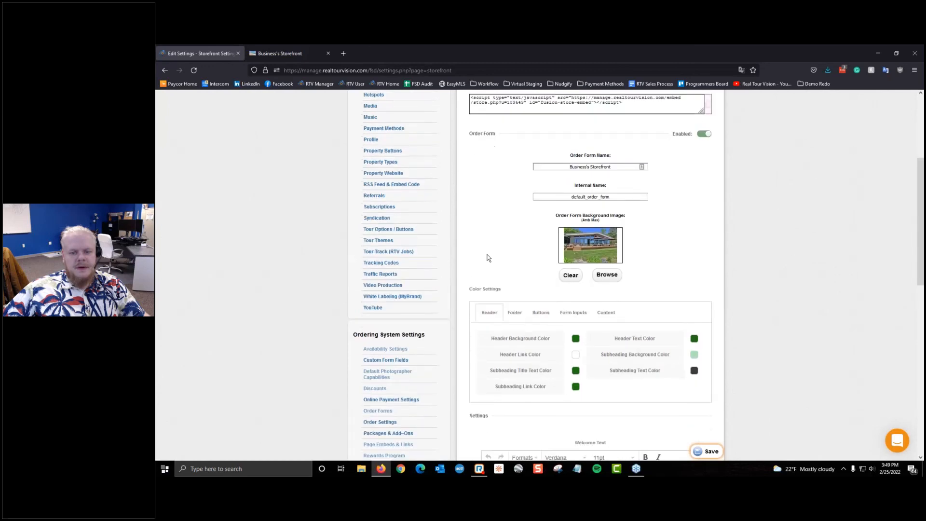
left_click(576, 166)
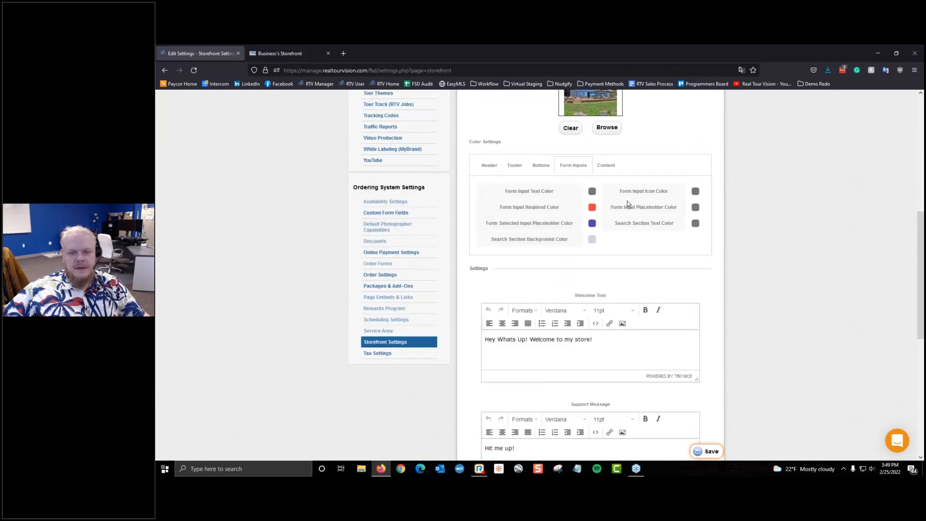
left_click(605, 166)
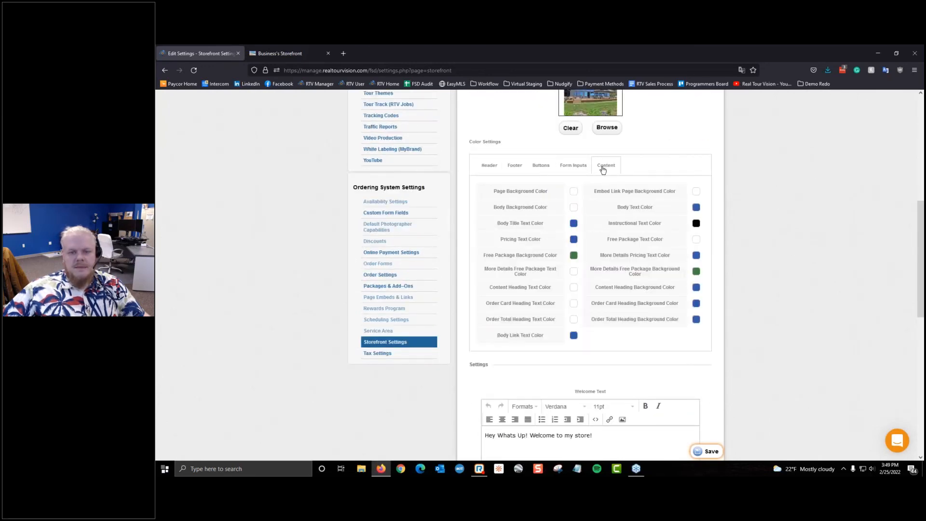
left_click(510, 169)
left_click(543, 172)
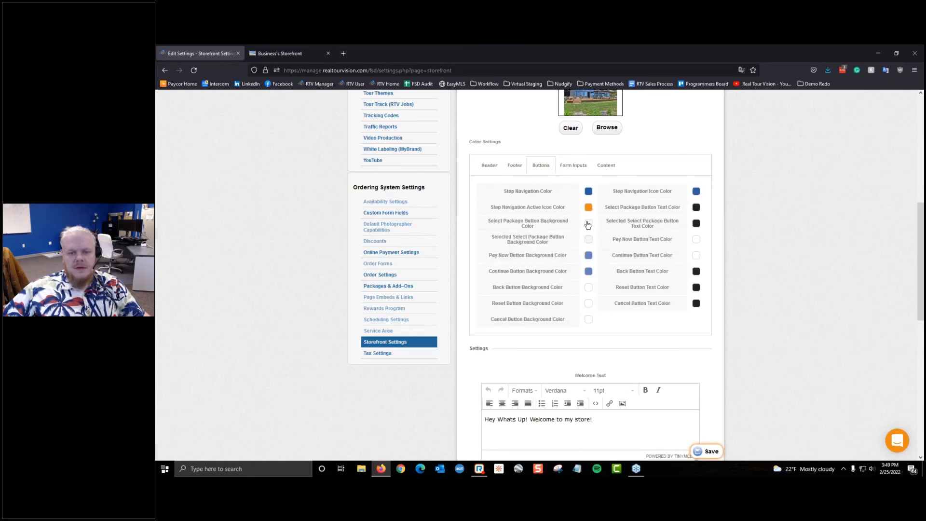
left_click(574, 173)
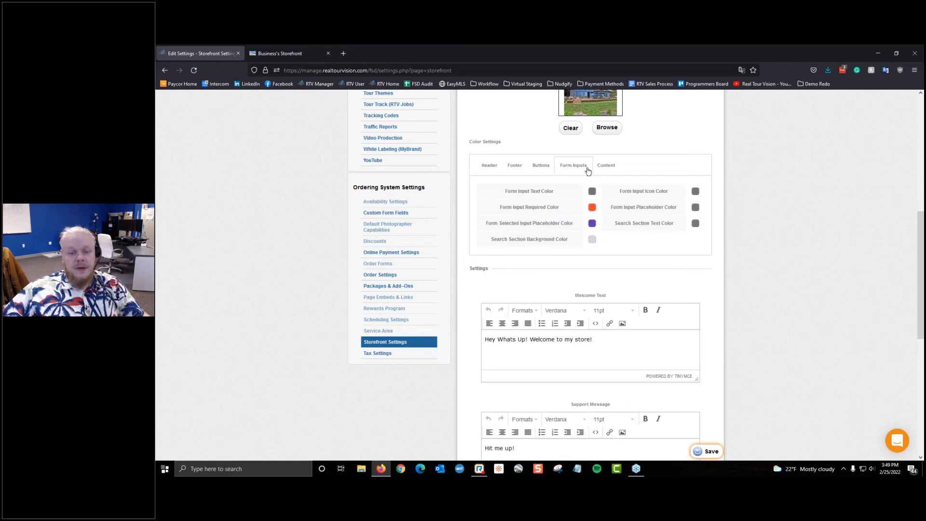
left_click(607, 166)
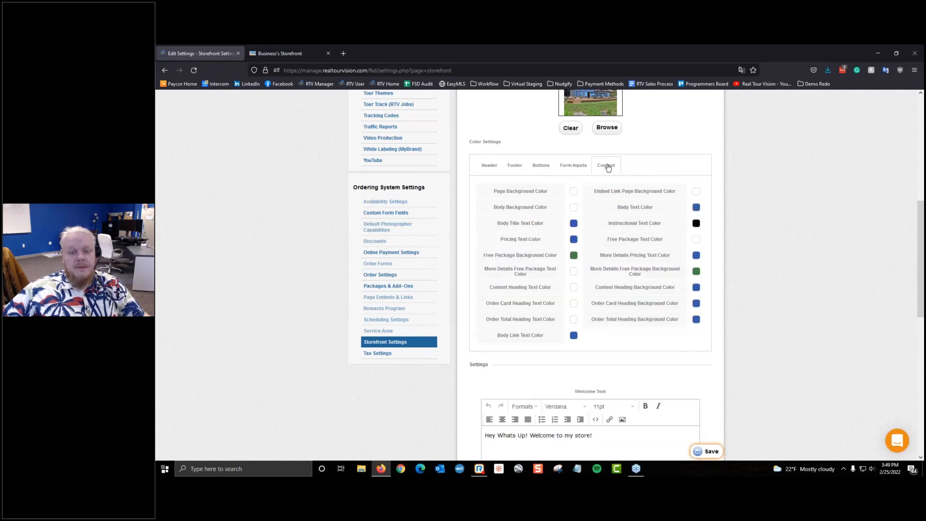
Step: Paste the green hex as Page Background Color, save, and reload the storefront to see it
left_click(574, 192)
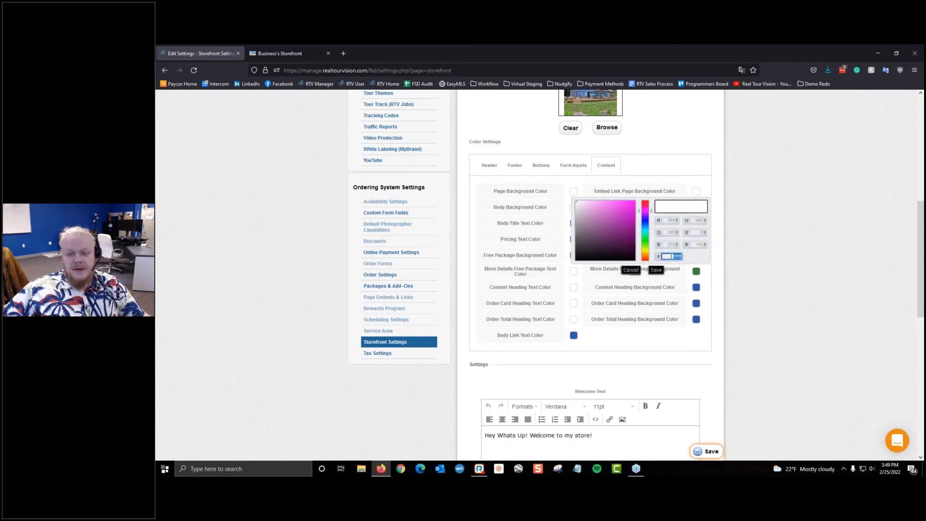
right_click(672, 256)
left_click(704, 315)
left_click(655, 270)
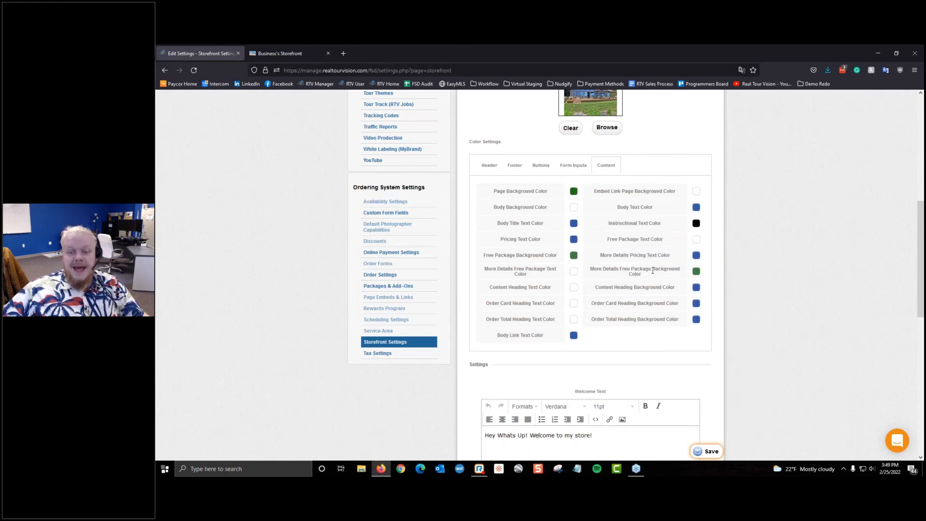
left_click(719, 451)
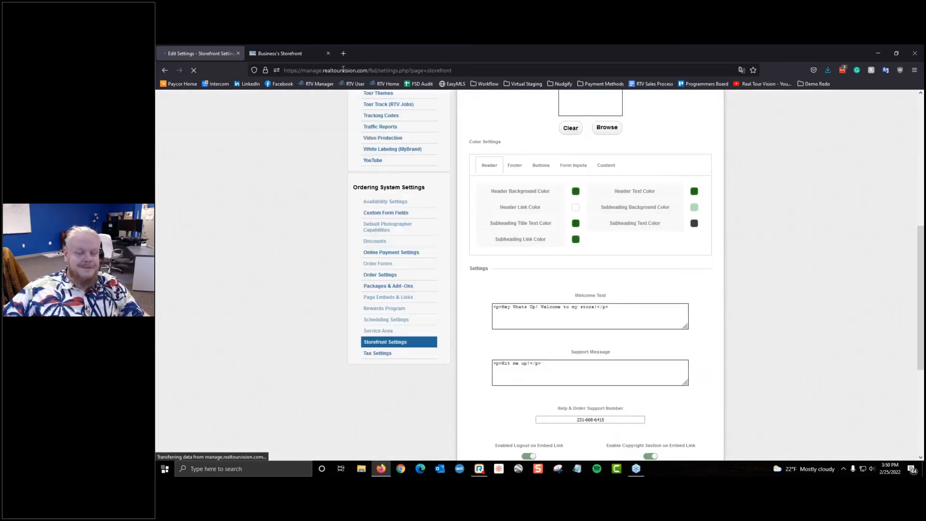
left_click(295, 51)
left_click(193, 71)
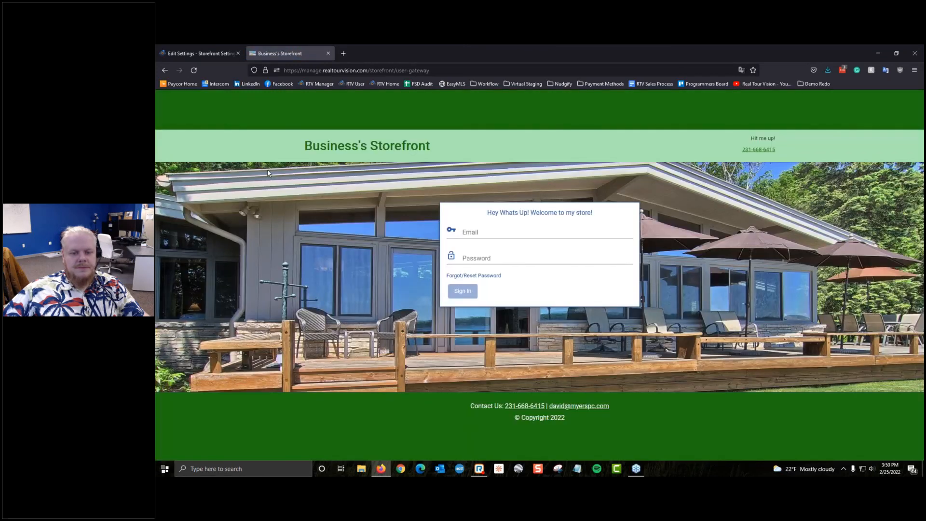
left_click(210, 50)
scroll(317, 210, "down", 1)
scroll(318, 210, "down", 6)
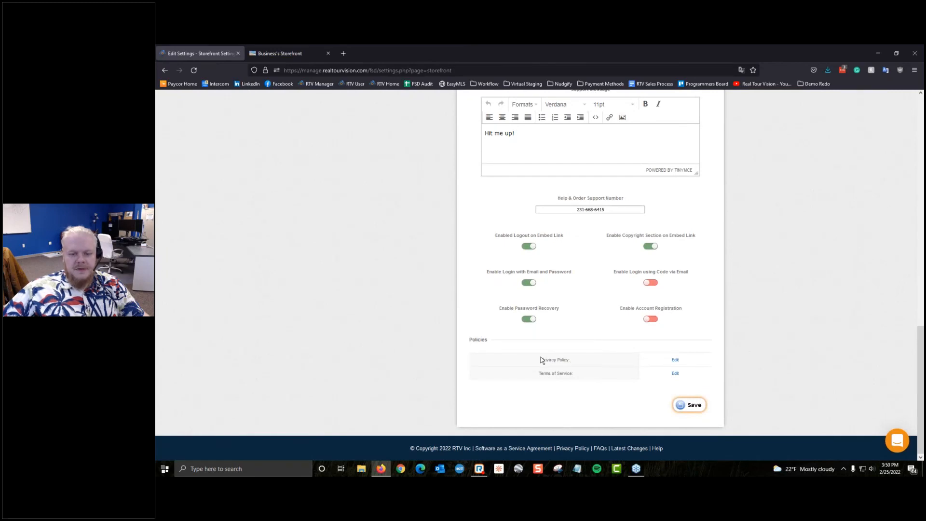
Step: Enter placeholder text '.nujidfvujoervigfuiedfvguih' as the Privacy Policy and update it
left_click_drag(542, 360, 373, 367)
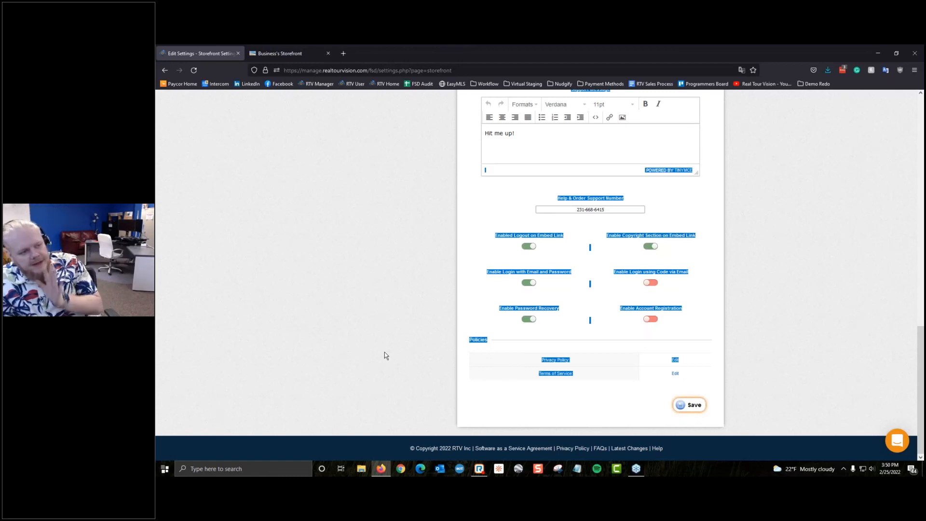
left_click(566, 390)
left_click(674, 361)
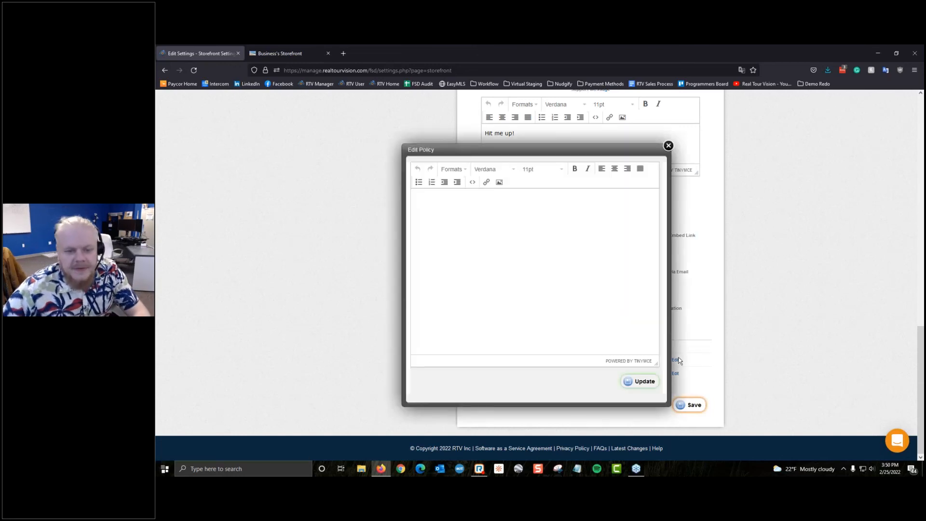
right_click(485, 247)
left_click(581, 257)
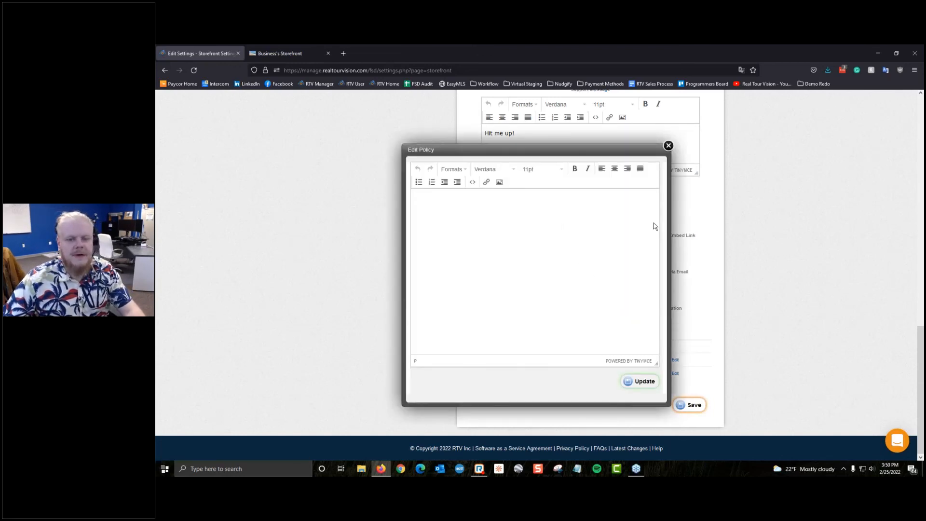
type(".nujidfvujoervigfuiedfvguihdfv")
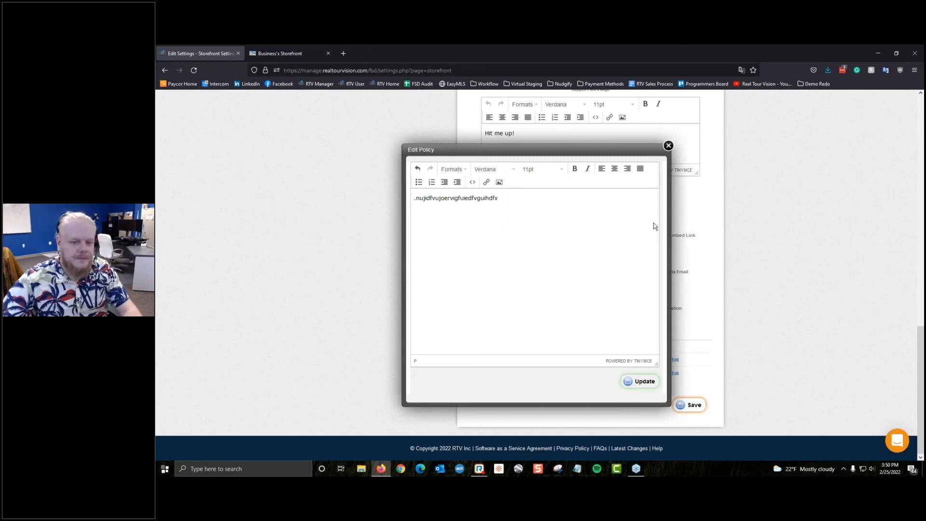
left_click(649, 383)
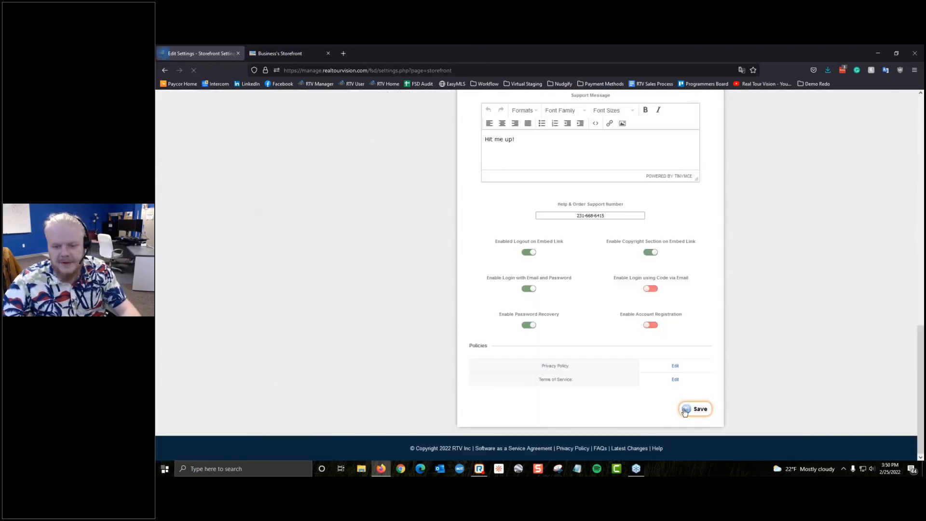
Step: Reload the storefront and test the new Privacy Policy footer link
left_click(285, 54)
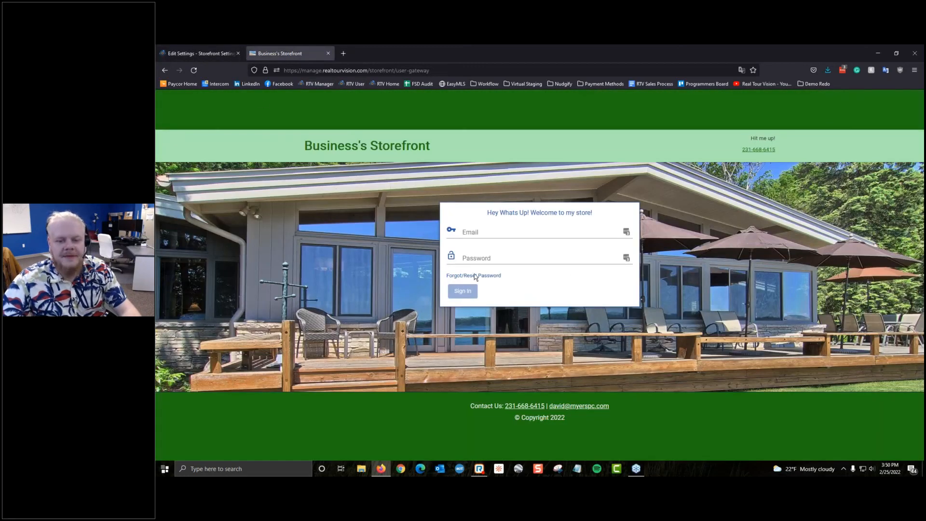
left_click(194, 70)
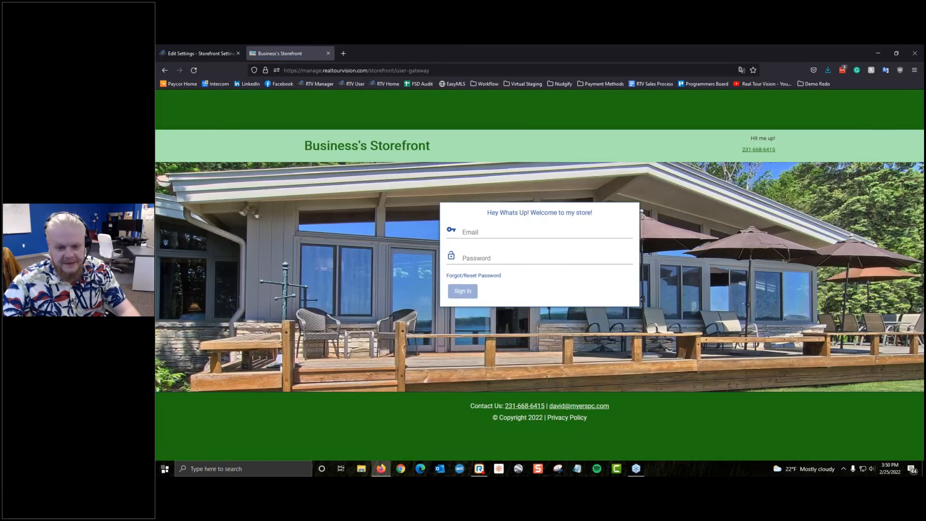
left_click(559, 418)
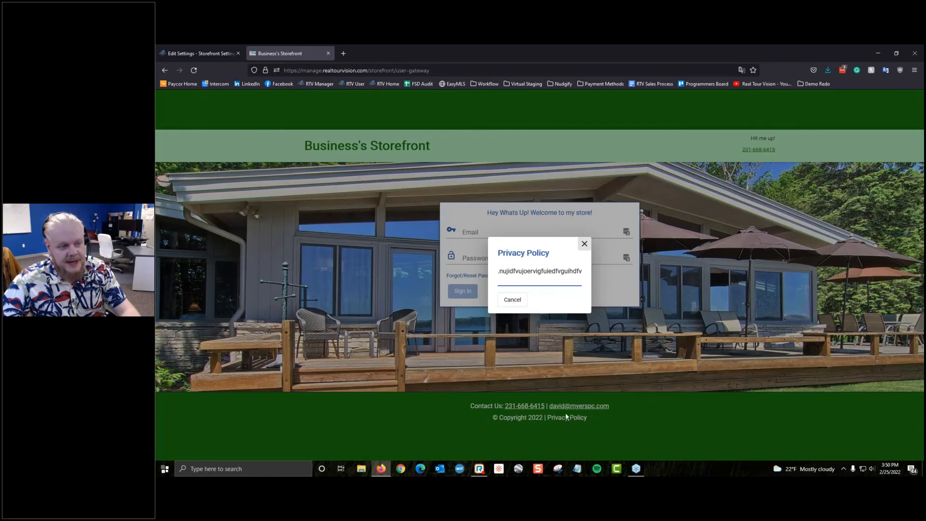
left_click(584, 244)
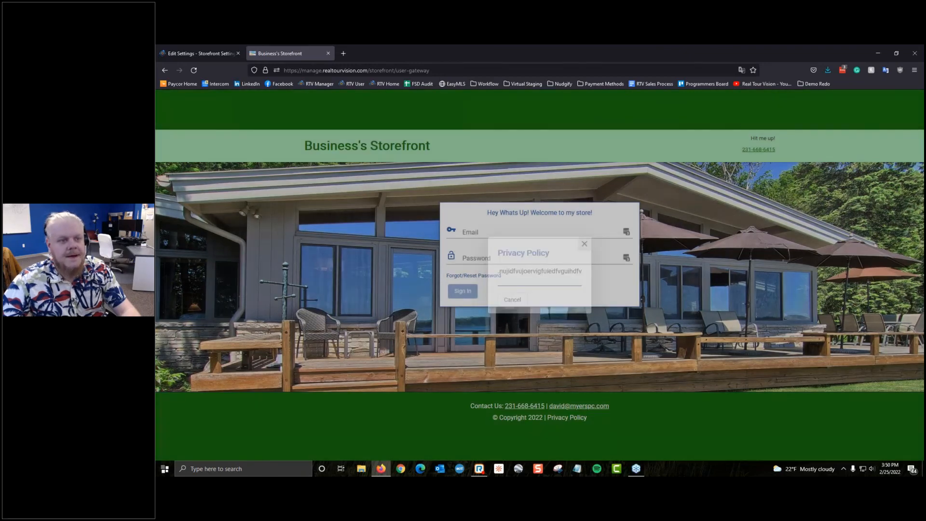
key("ctrl+Tab")
left_click(675, 365)
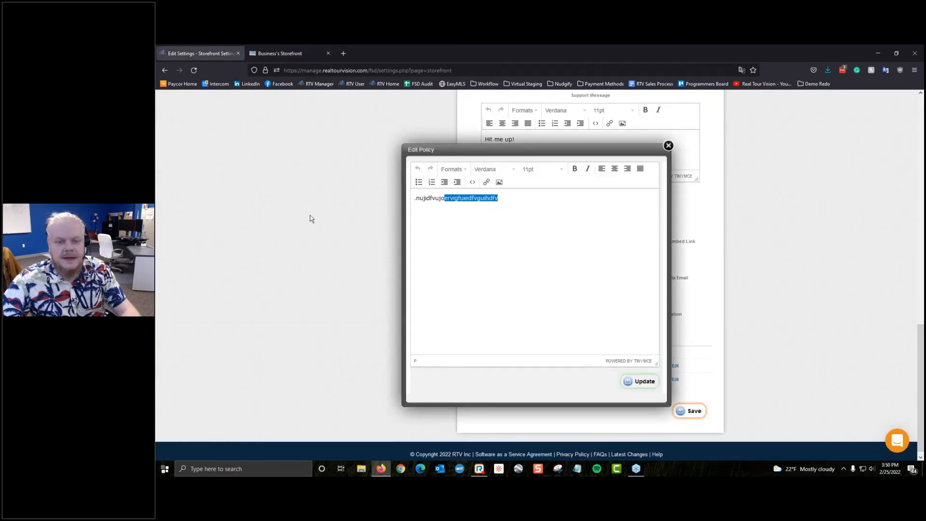
Step: Delete the Privacy Policy text and try adding the dog photo as an image
left_click_drag(310, 215, 312, 217)
key("BackSpace")
left_click(500, 183)
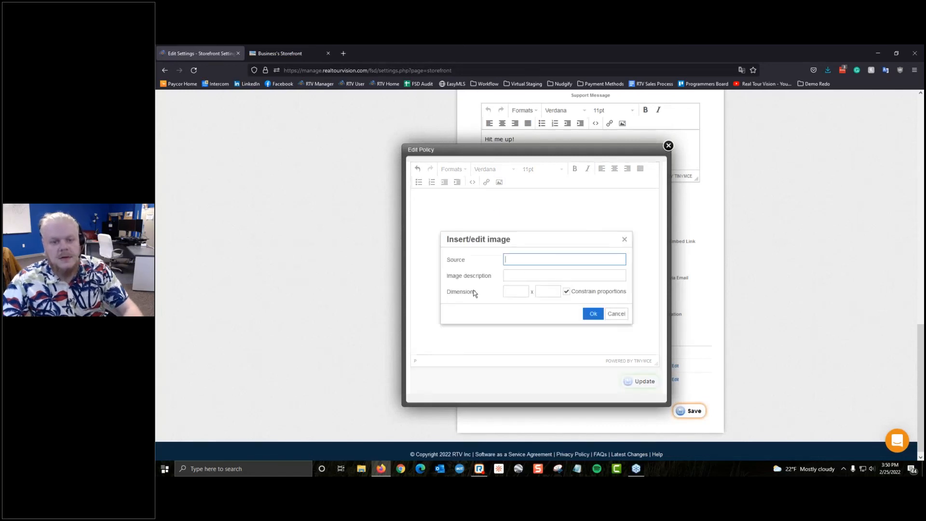
left_click(617, 314)
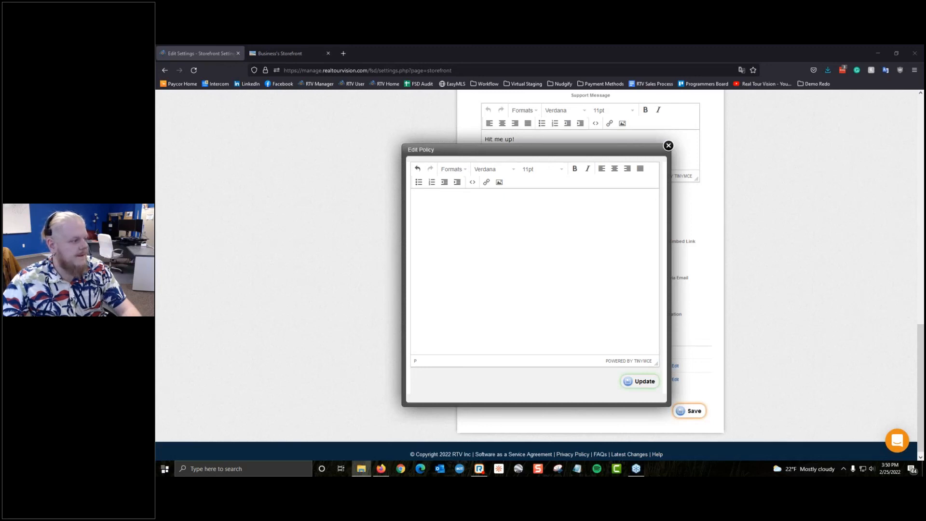
left_click_drag(348, 236, 563, 296)
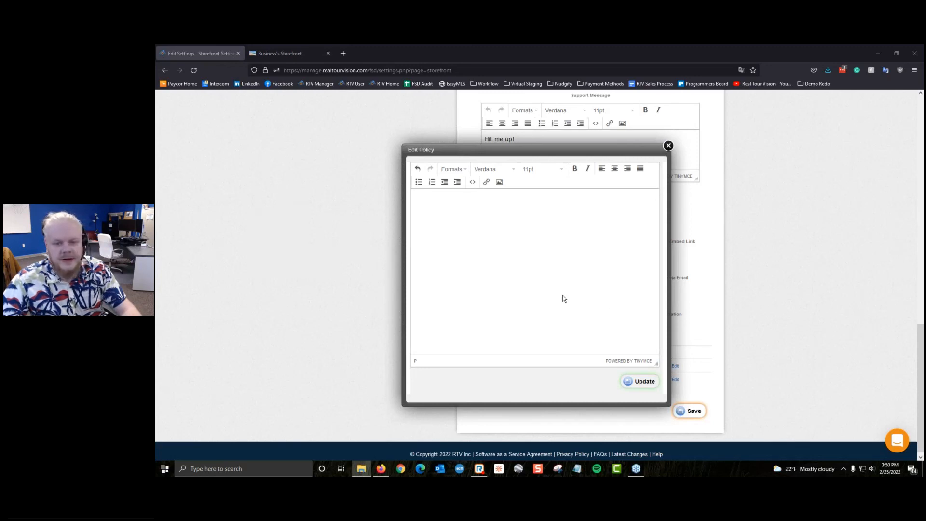
scroll(564, 299, "up", 3)
left_click(499, 182)
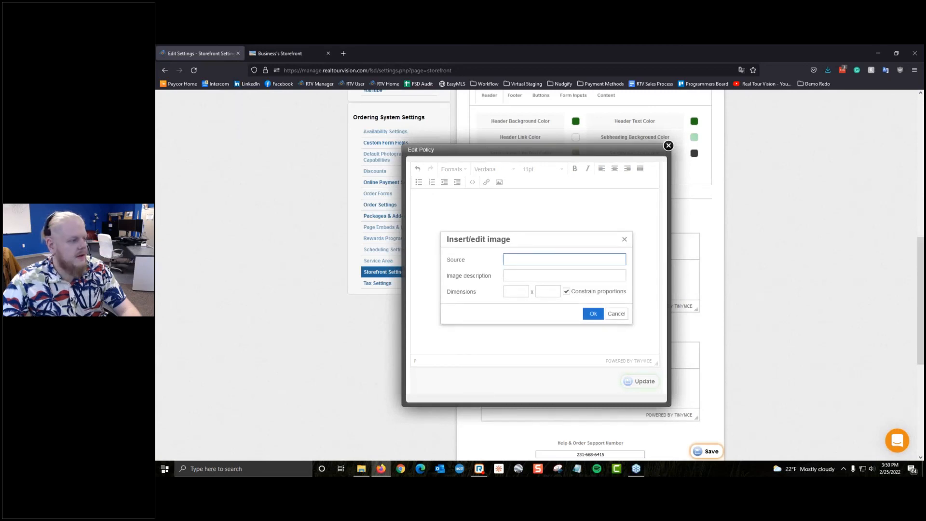
left_click_drag(569, 254, 555, 233)
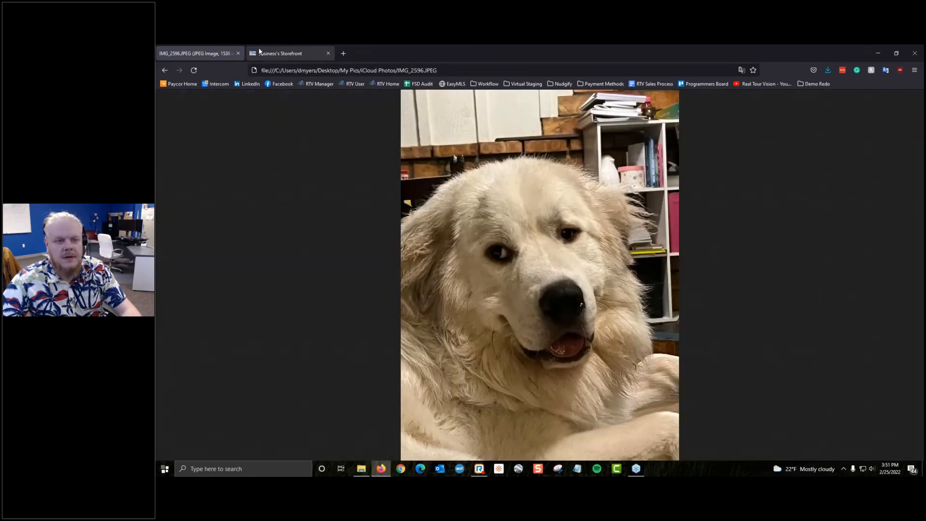
Step: Abandon the image insertion and save the storefront settings with the policy left empty
right_click(166, 70)
left_click(166, 71)
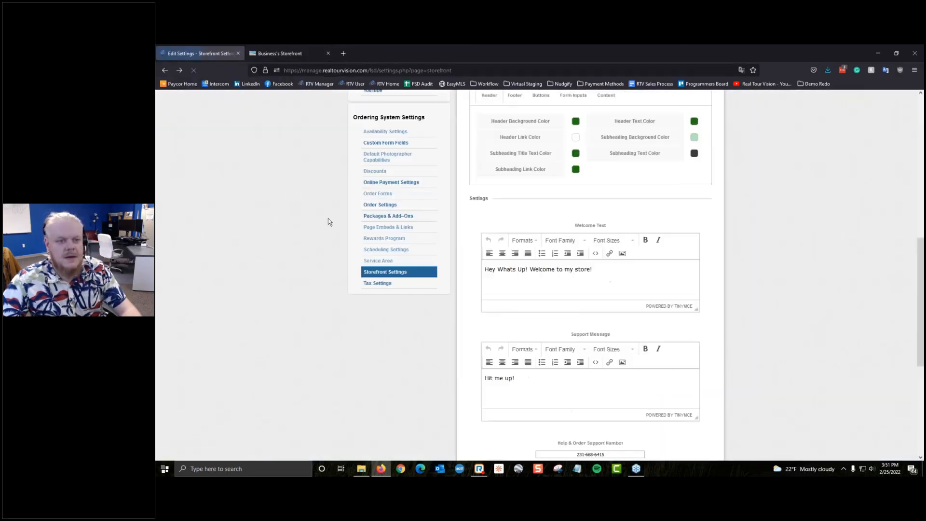
left_click(623, 362)
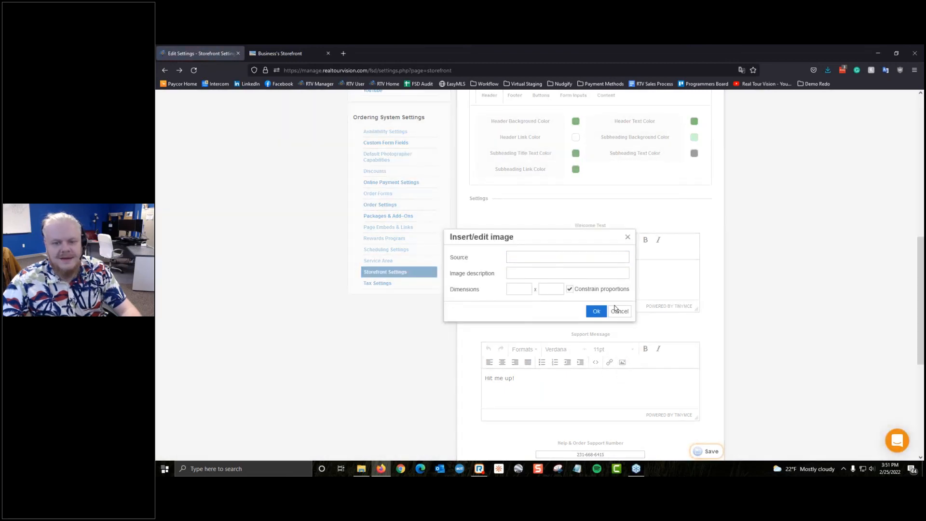
left_click(620, 311)
scroll(414, 319, "down", 3)
left_click(553, 244)
scroll(553, 243, "down", 3)
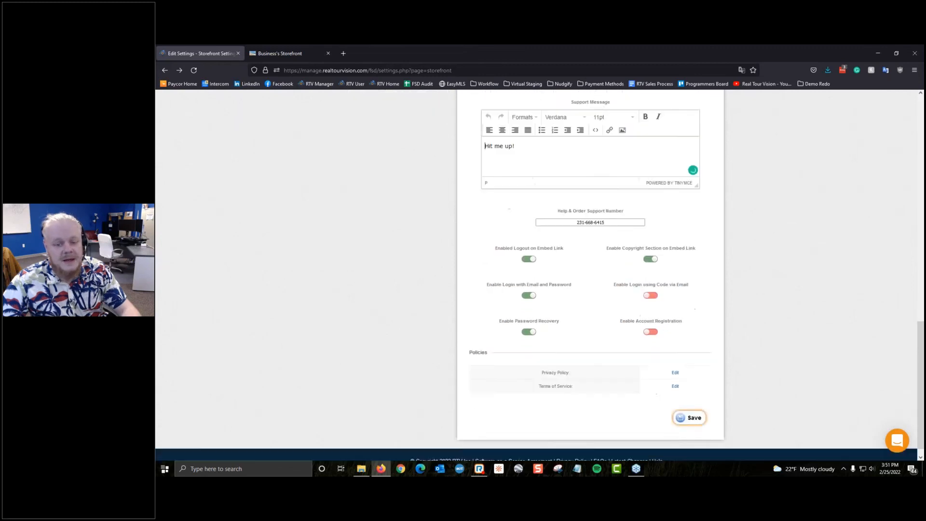
left_click(690, 405)
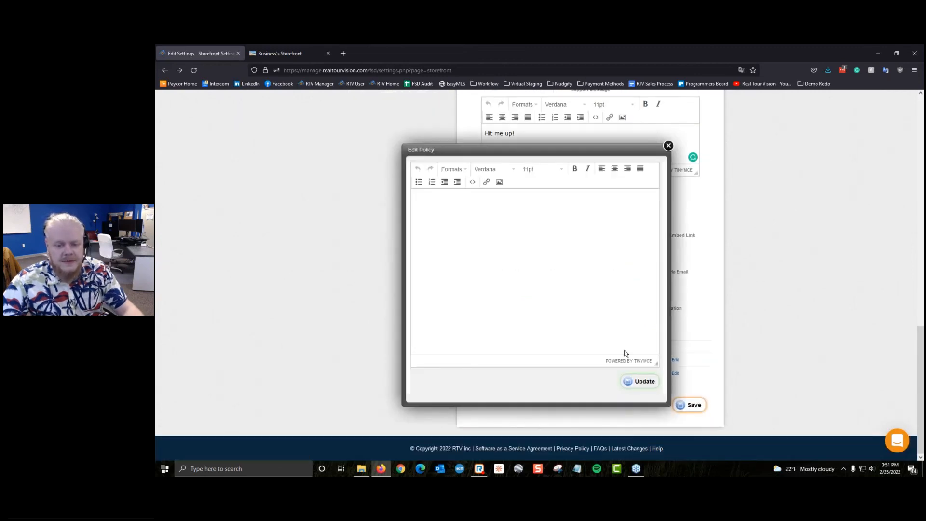
left_click(668, 145)
left_click(260, 50)
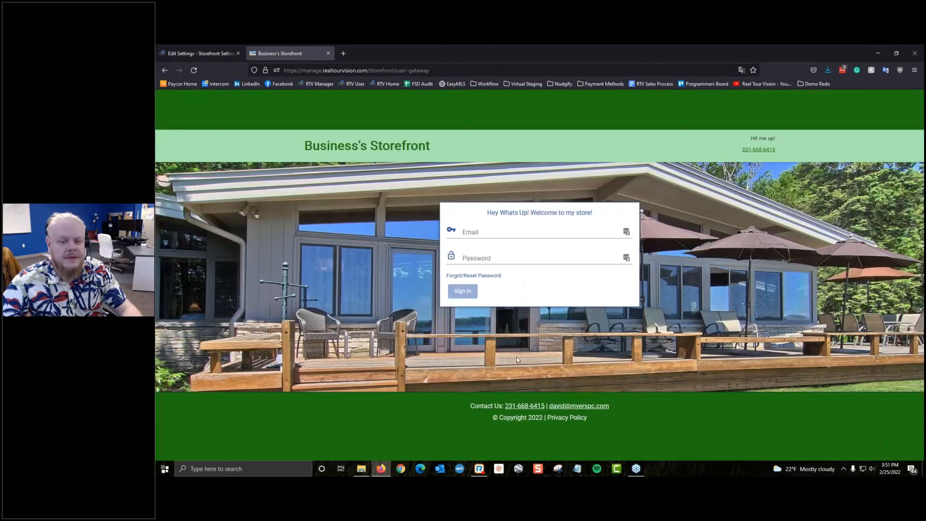
left_click(200, 53)
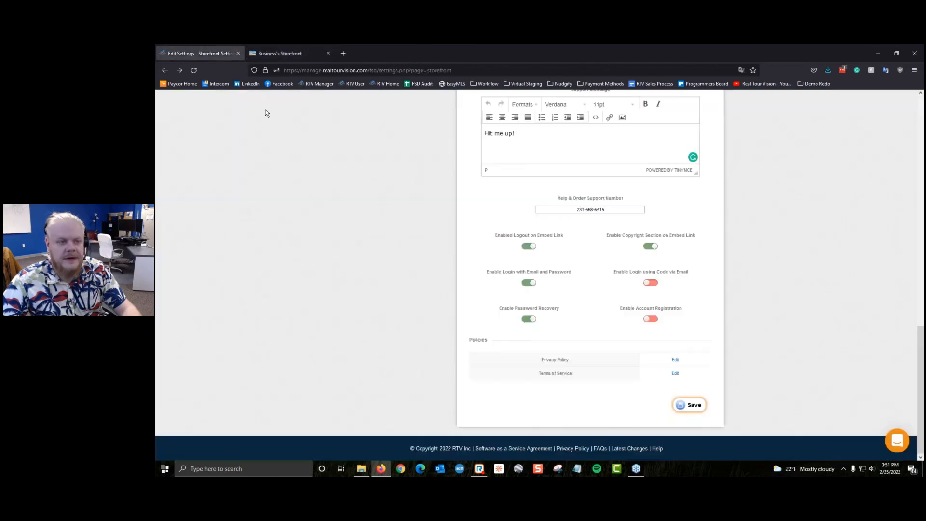
Step: Enter 'Terms TOS' as the Terms of Service text and update it
left_click(675, 374)
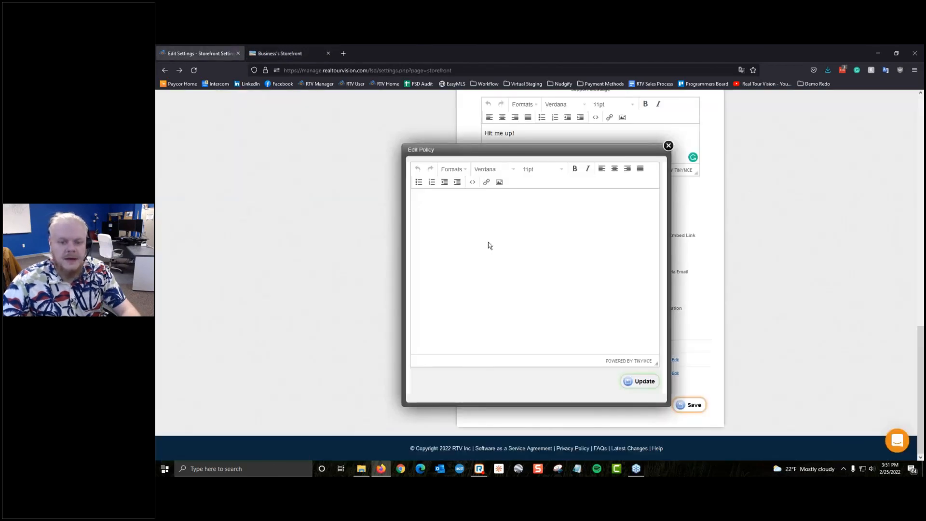
type("Terms ")
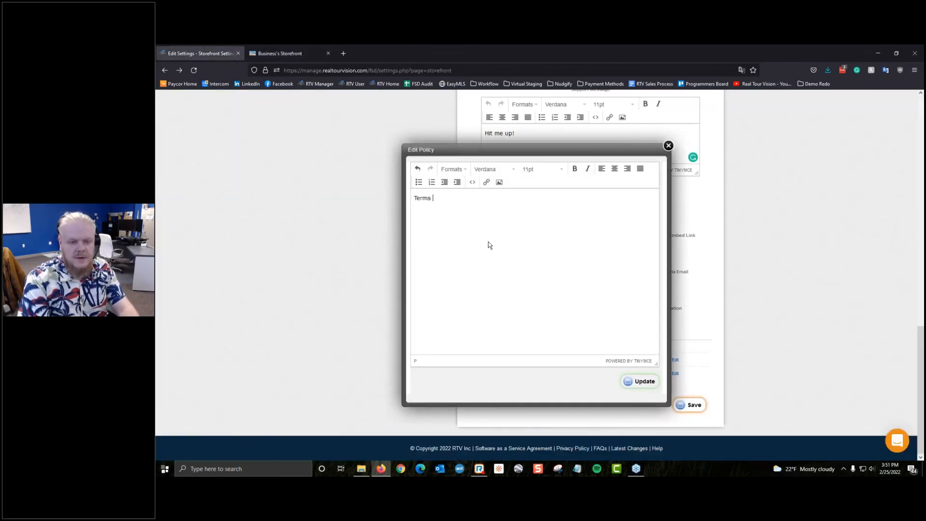
type("TOS")
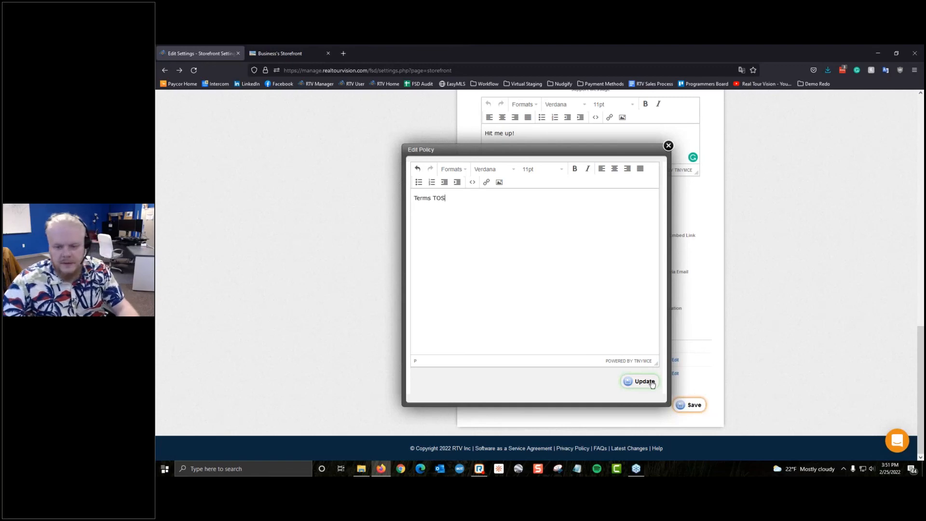
left_click(641, 381)
Step: Reload the storefront, test the Terms of Service footer link, and close the preview tab
left_click(284, 53)
left_click(193, 71)
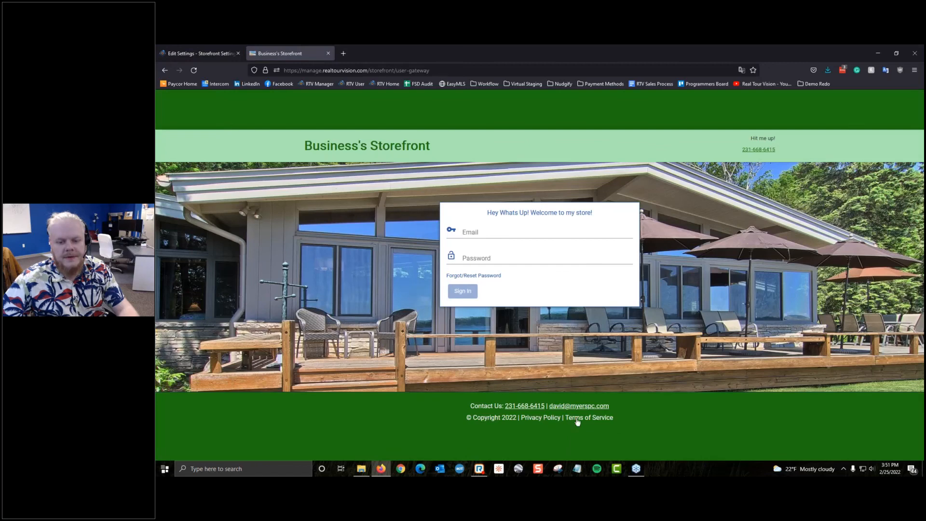
left_click(577, 420)
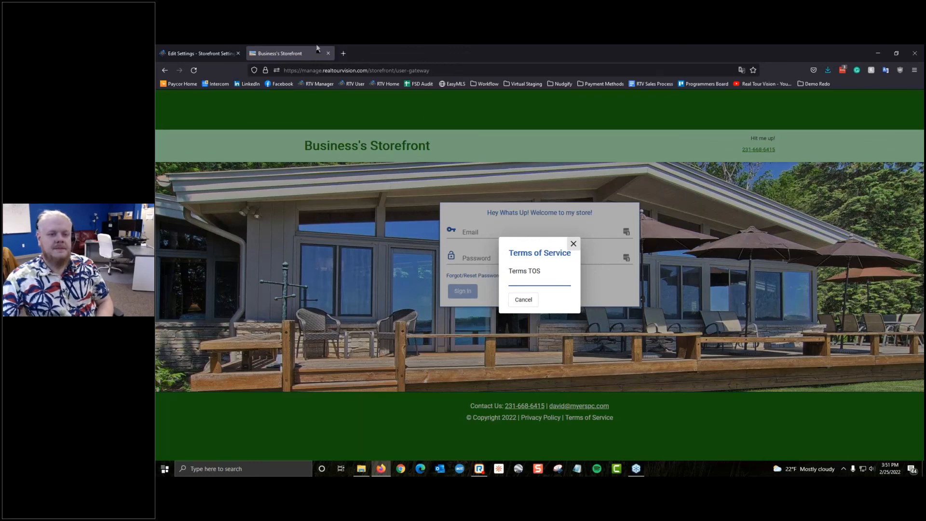
left_click(572, 245)
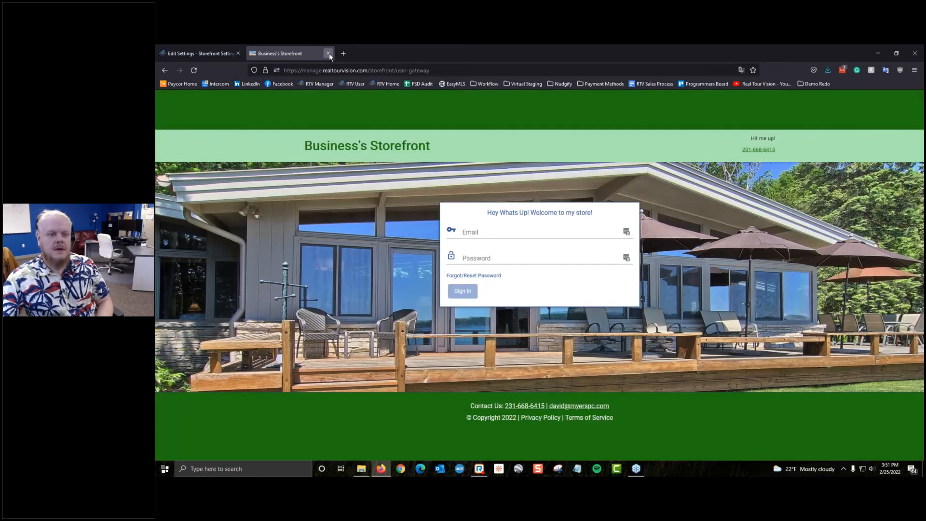
left_click(328, 53)
scroll(527, 229, "down", 1)
scroll(353, 238, "down", 2)
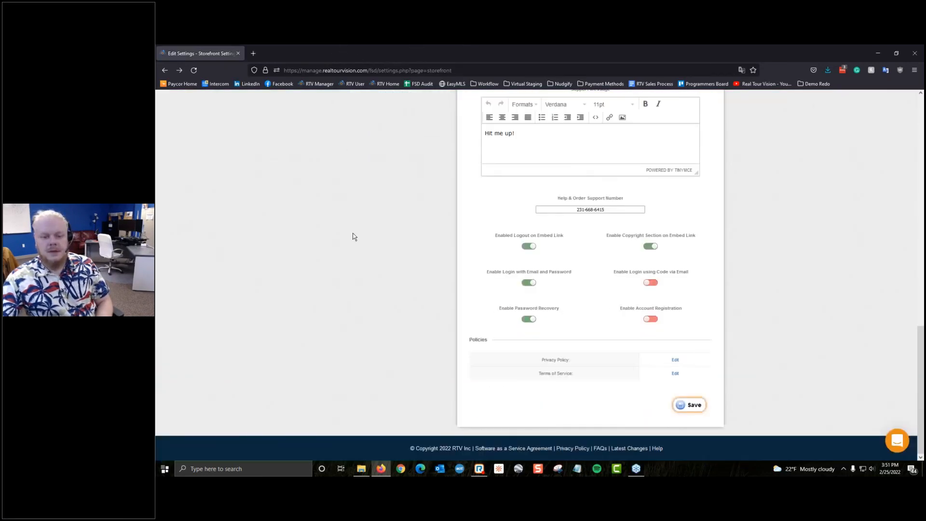
Step: Open Orders > View All Orders and select the newest of the 4 orders
scroll(353, 238, "up", 12)
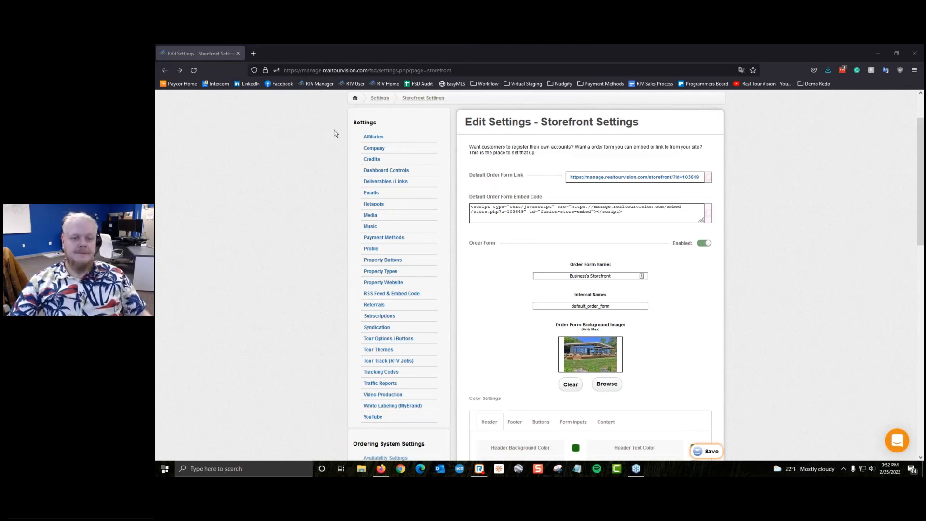
scroll(161, 157, "up", 2)
mouse_move(400, 137)
left_click(398, 154)
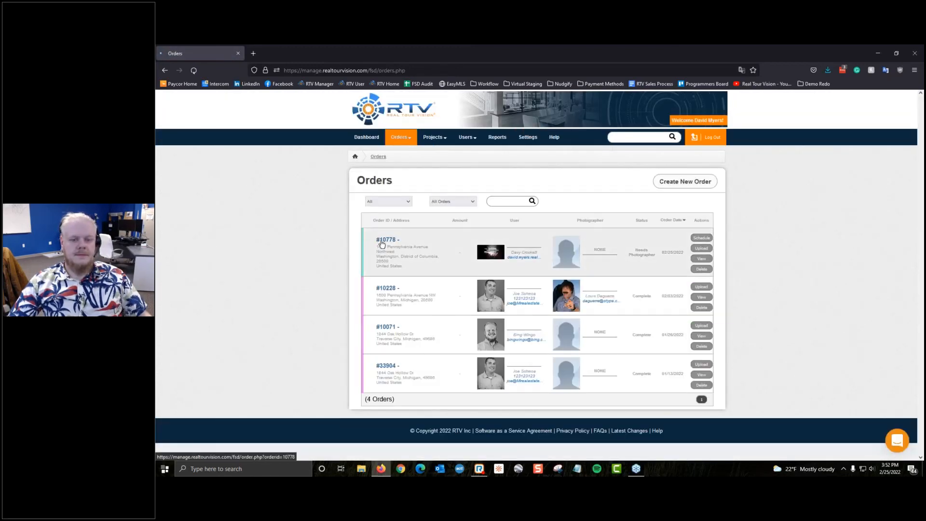
left_click(380, 242)
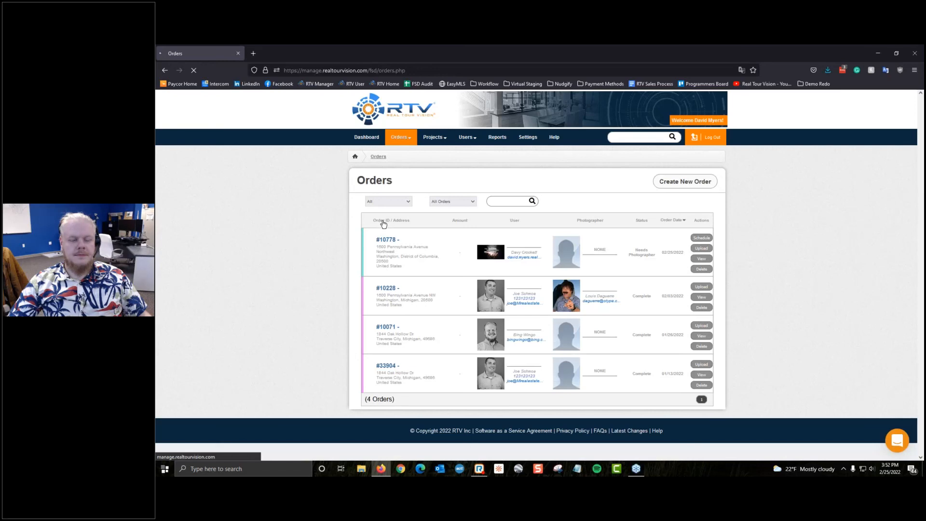